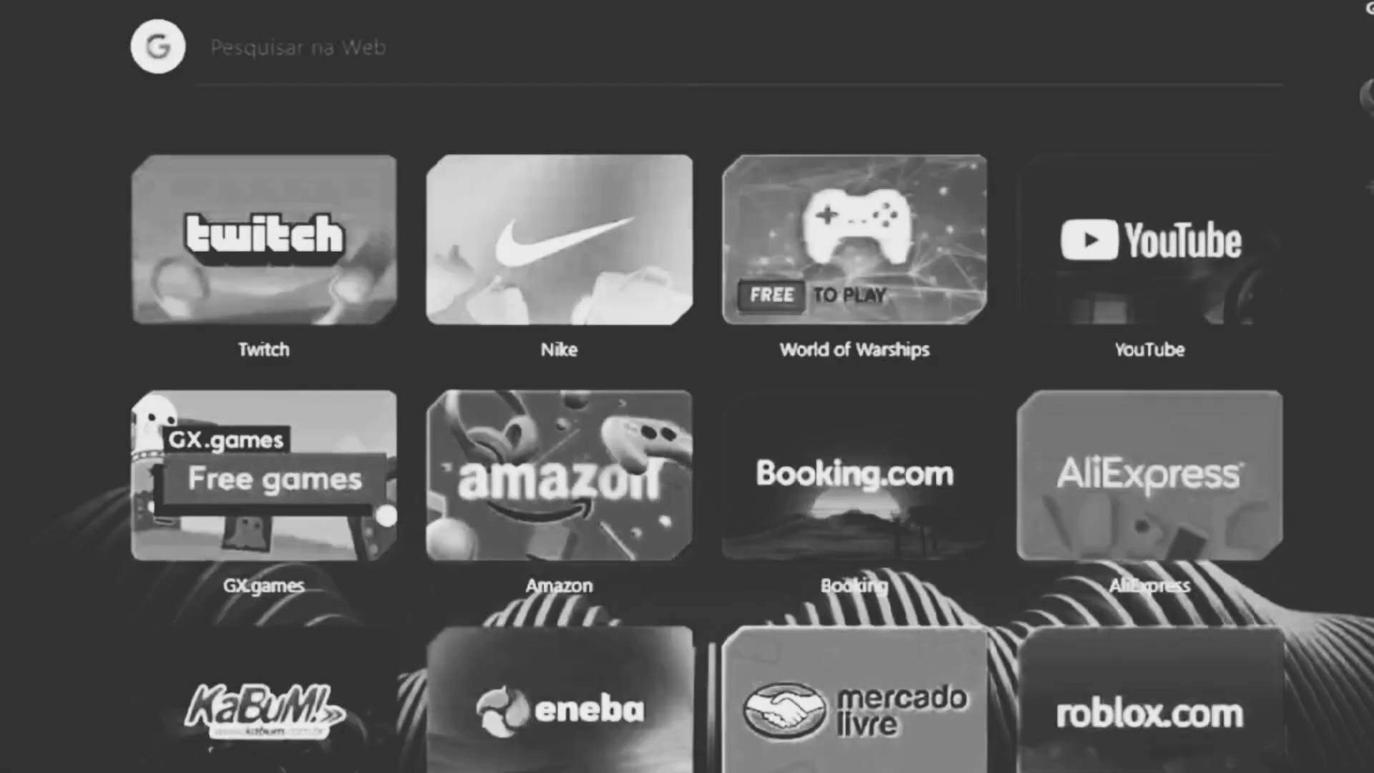
# - Search the web for "background yellow" and open the light draped-fabric image among the image results
pyautogui.write('background yello')
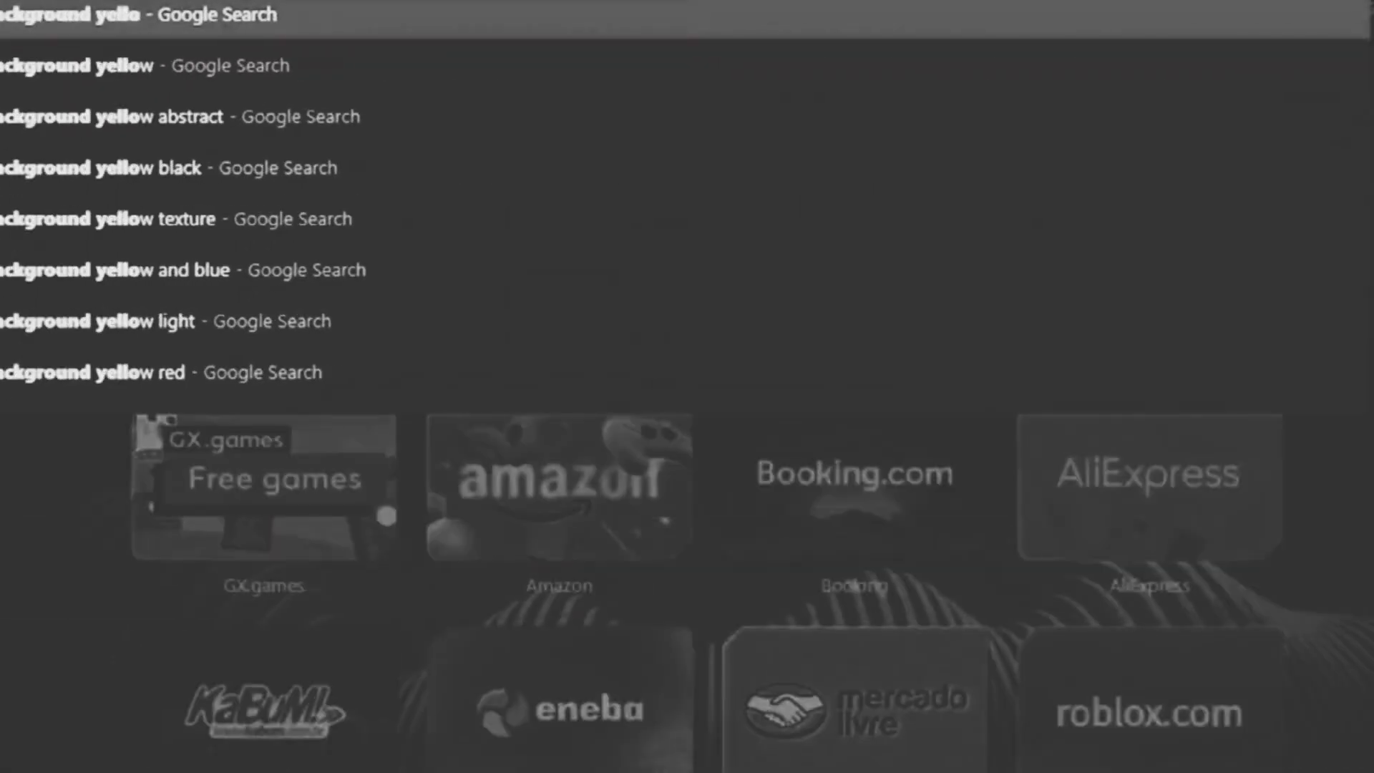
pyautogui.write('w')
pyautogui.press('Return')
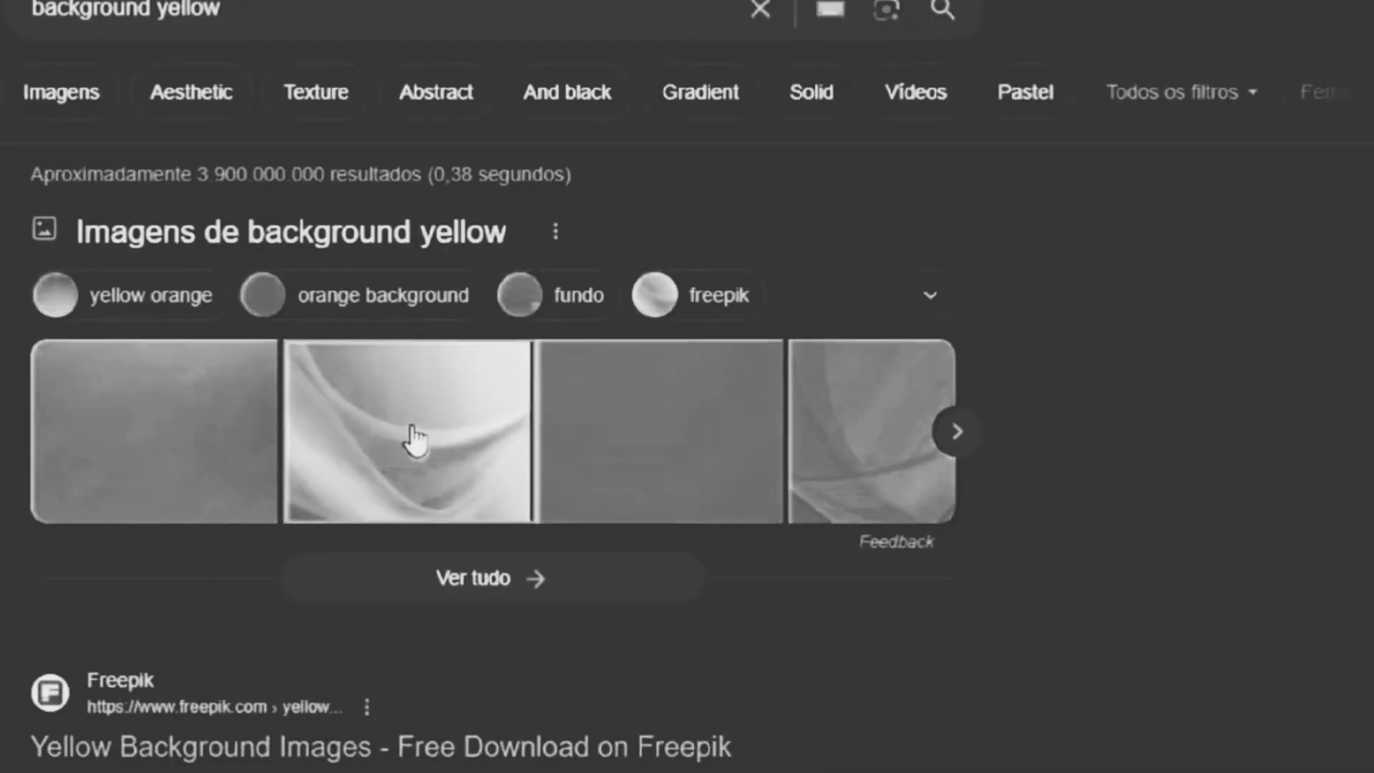
pyautogui.click(414, 438)
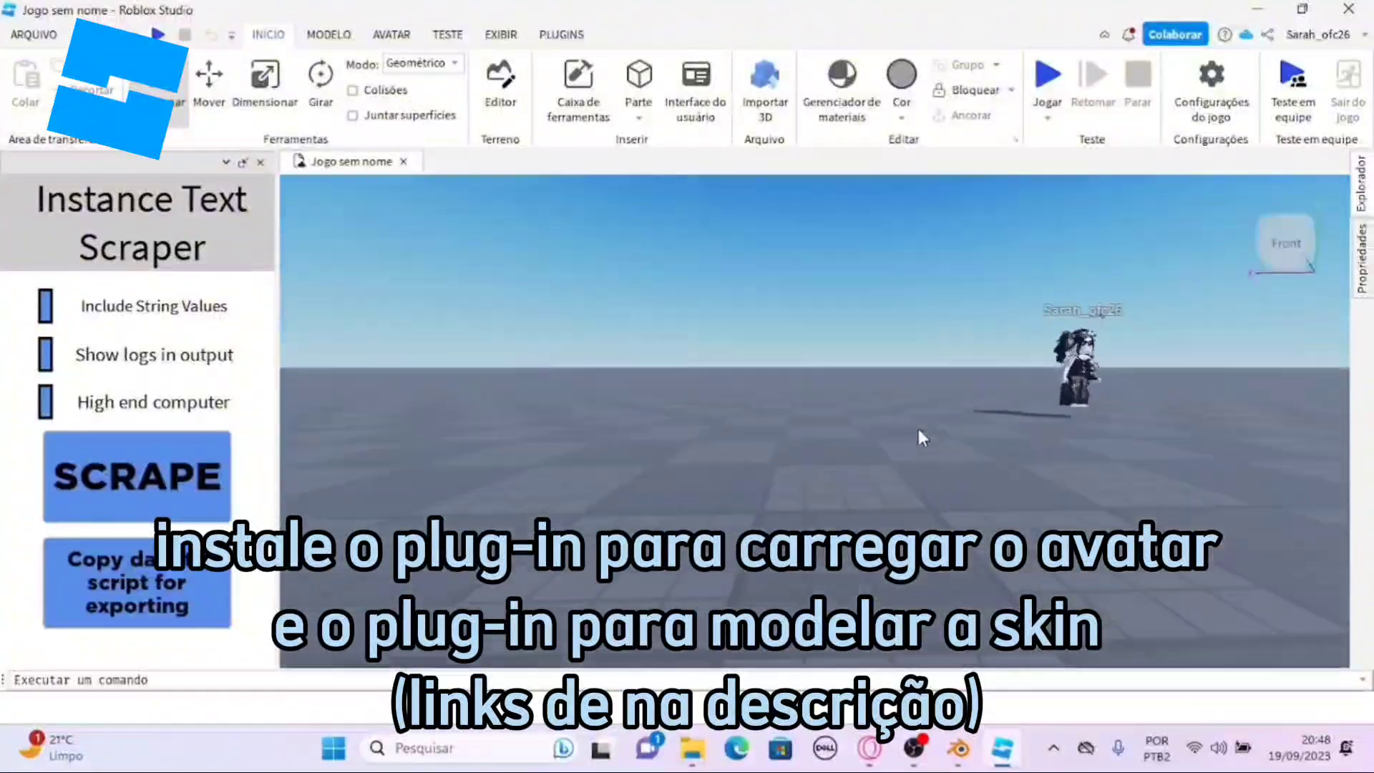
# - Load the avatar into the scene as R15 with the Load Character plugin, entering the player's username, and close the plugin window
pyautogui.click(561, 34)
pyautogui.click(565, 79)
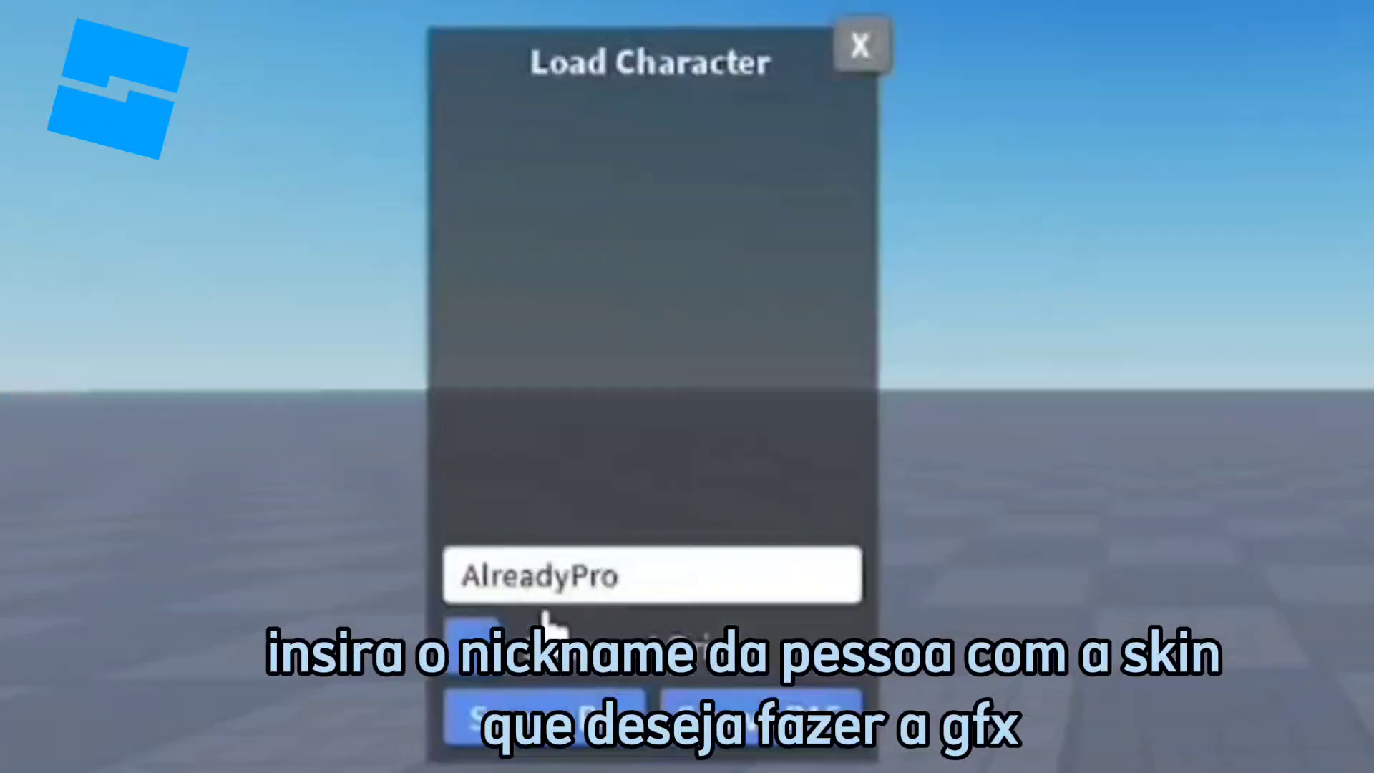
pyautogui.doubleClick(543, 576)
pyautogui.write('Sarah_ofc26')
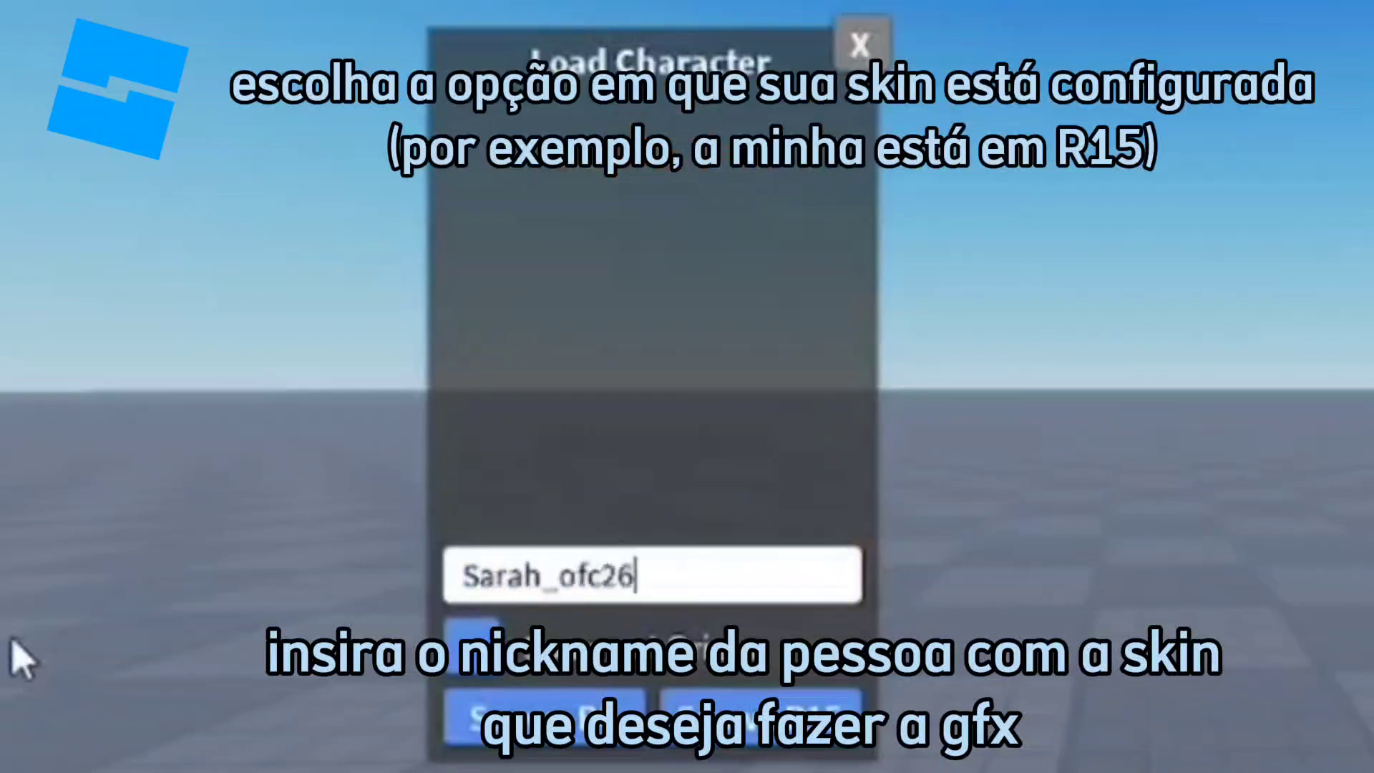
pyautogui.press('Return')
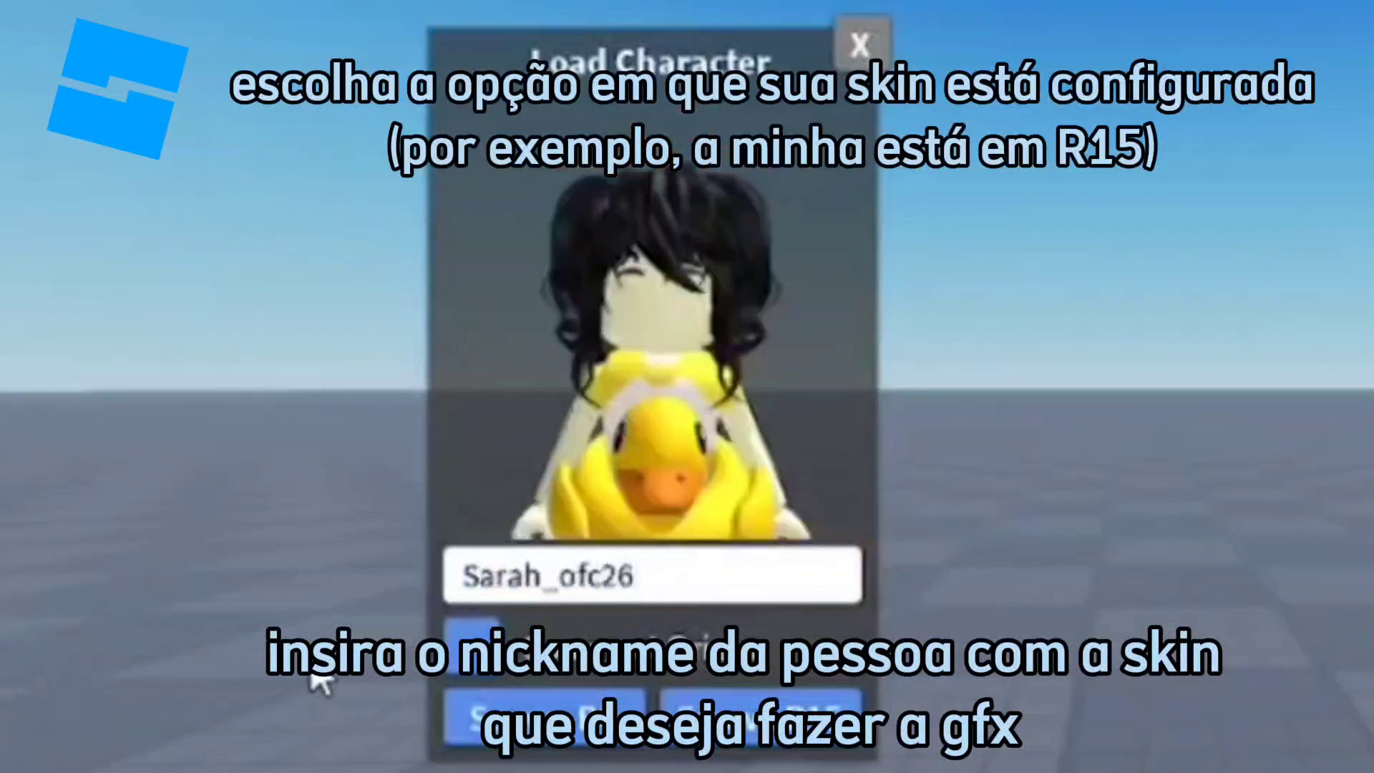
pyautogui.click(819, 733)
pyautogui.click(860, 45)
# - Move the spawned character down onto the ground and bring up the rotate and move grid-snapping options
pyautogui.scroll(3, 973, 418)
pyautogui.moveTo(972, 418); pyautogui.dragTo(923, 411, button='right')
pyautogui.click(268, 34)
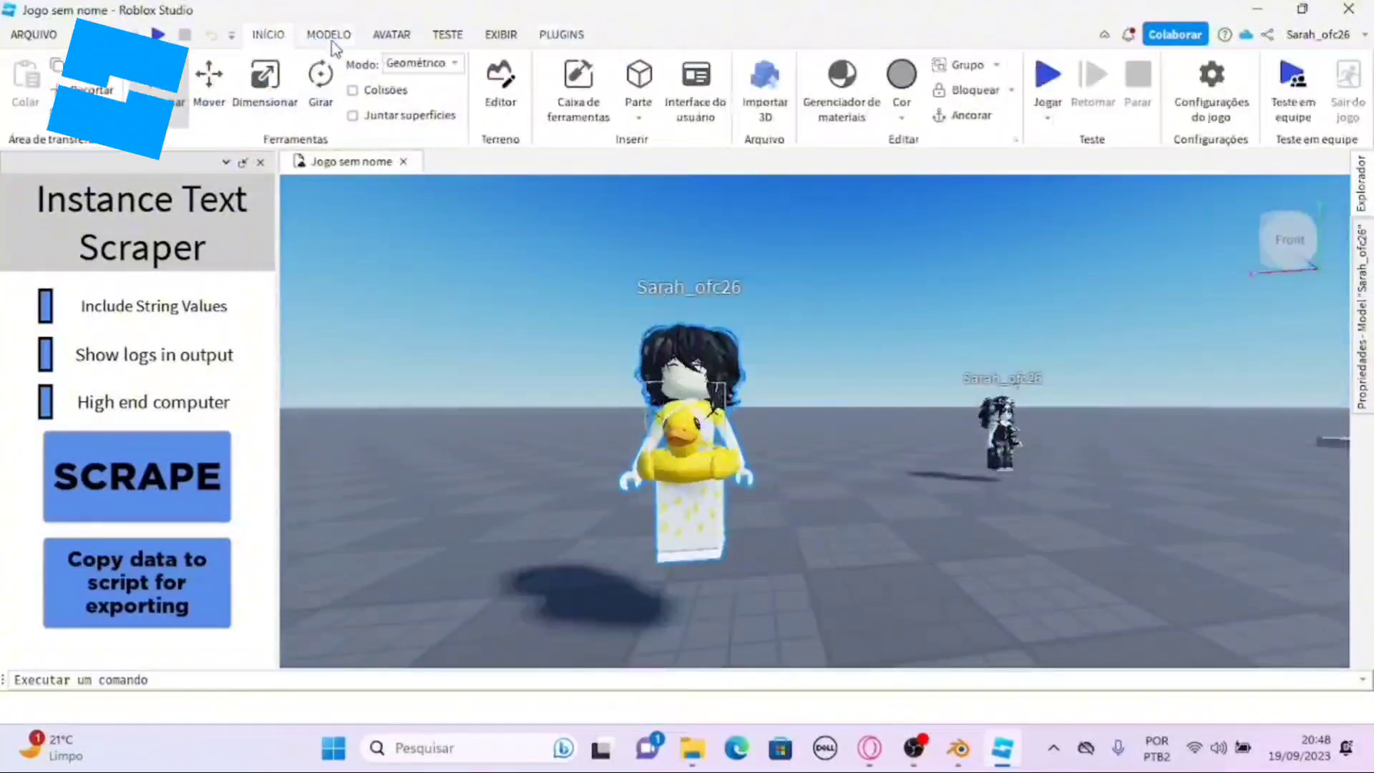
pyautogui.moveTo(706, 347); pyautogui.dragTo(705, 425)
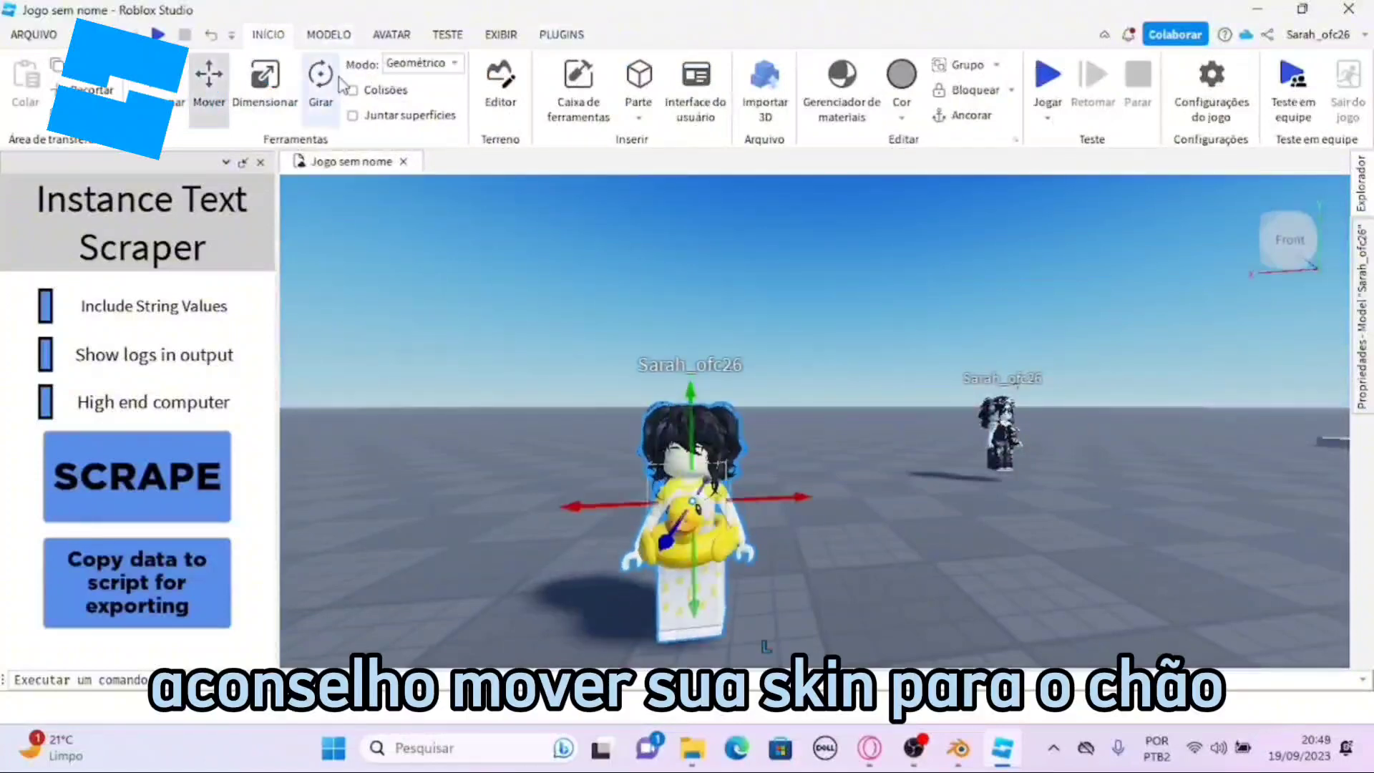
pyautogui.click(328, 36)
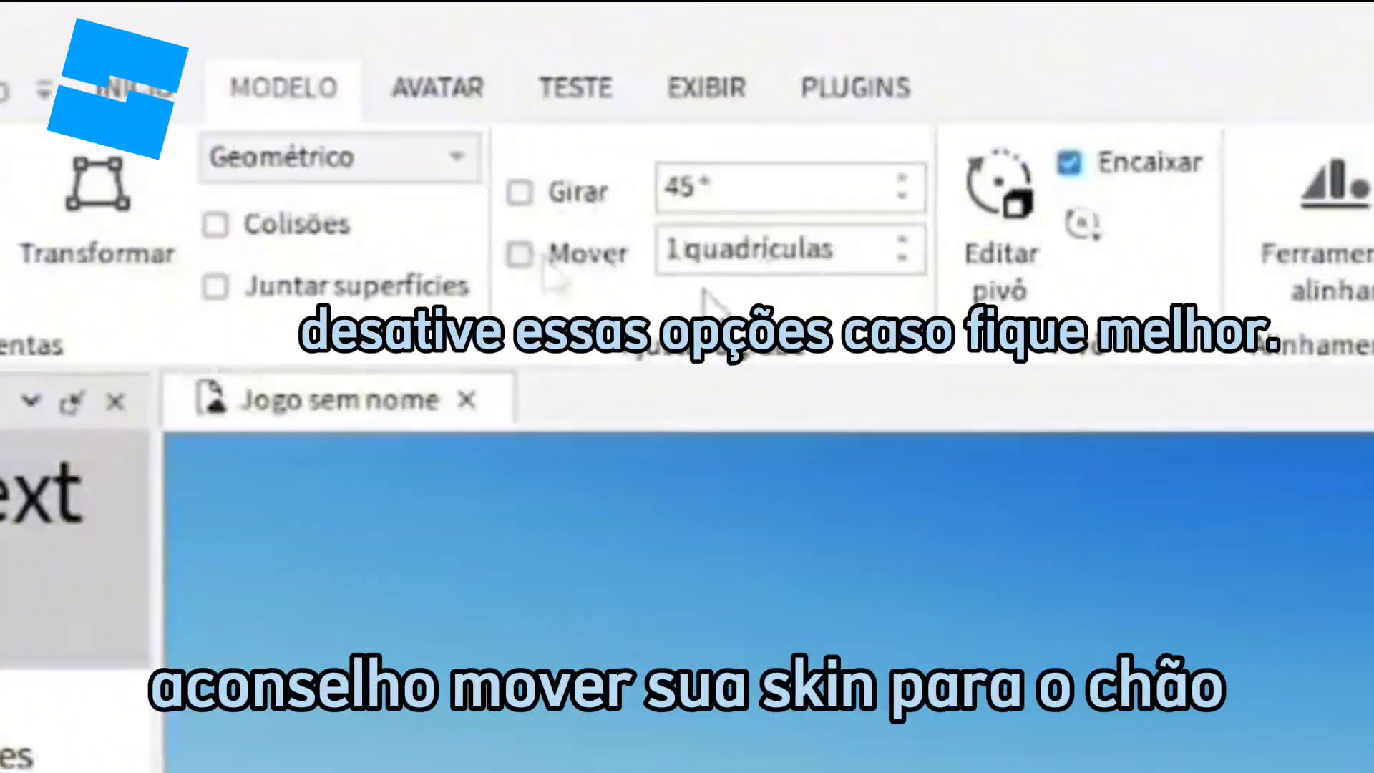
pyautogui.scroll(-4, 654, 96)
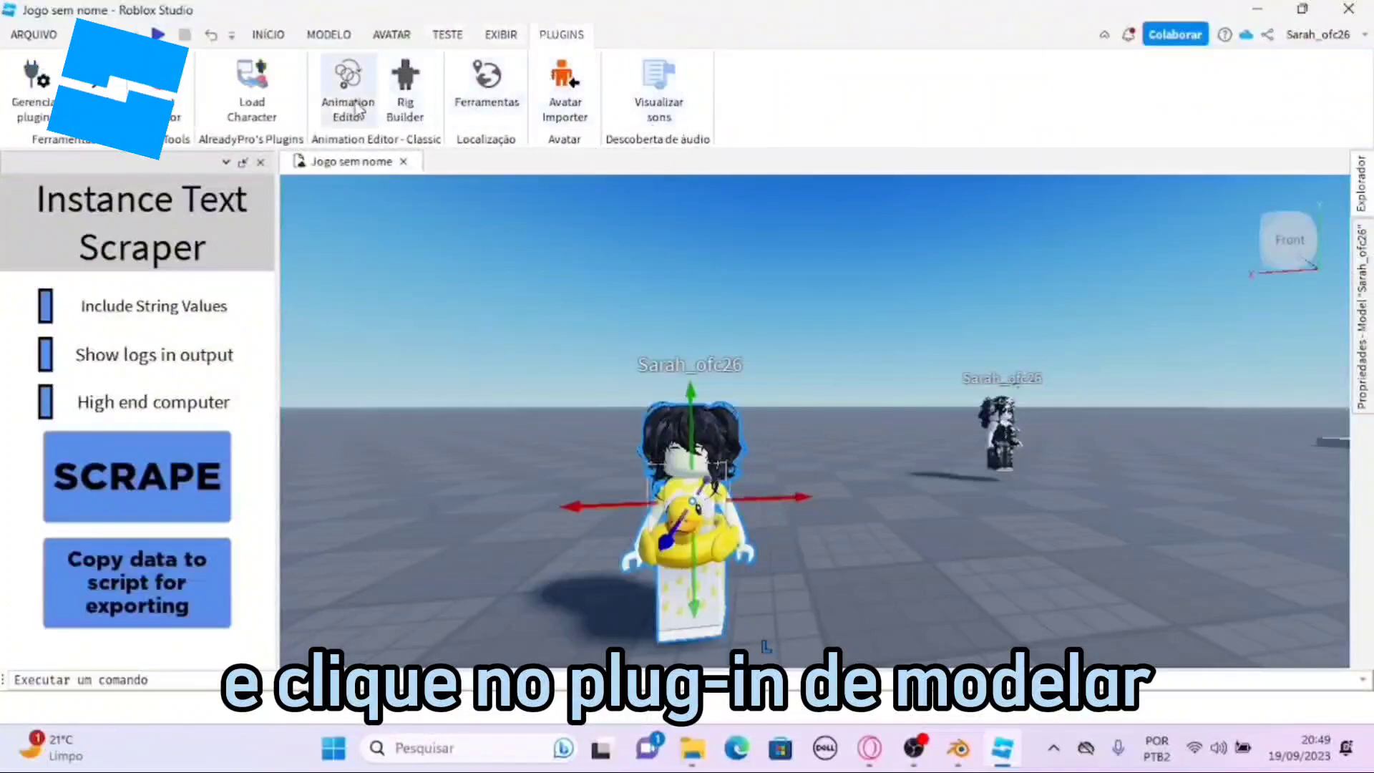
# - Start the Animation Editor plugin and choose the yellow duck-float character as the rig to pose
pyautogui.click(358, 109)
pyautogui.click(715, 511)
pyautogui.click(1095, 592)
pyautogui.moveTo(858, 465); pyautogui.dragTo(895, 458, button='right')
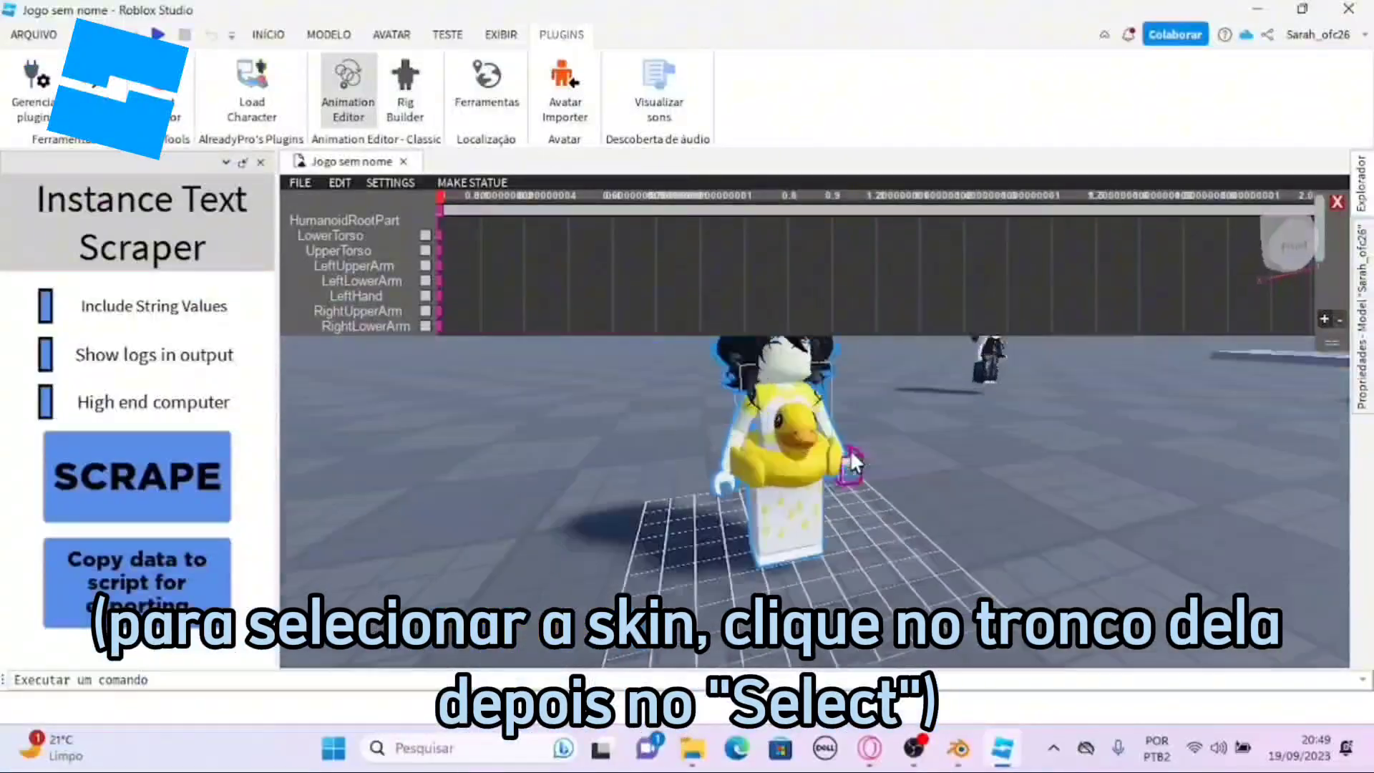
# - Select the character's head and try turning it about its vertical axis
pyautogui.click(760, 411)
pyautogui.moveTo(906, 441); pyautogui.dragTo(896, 449)
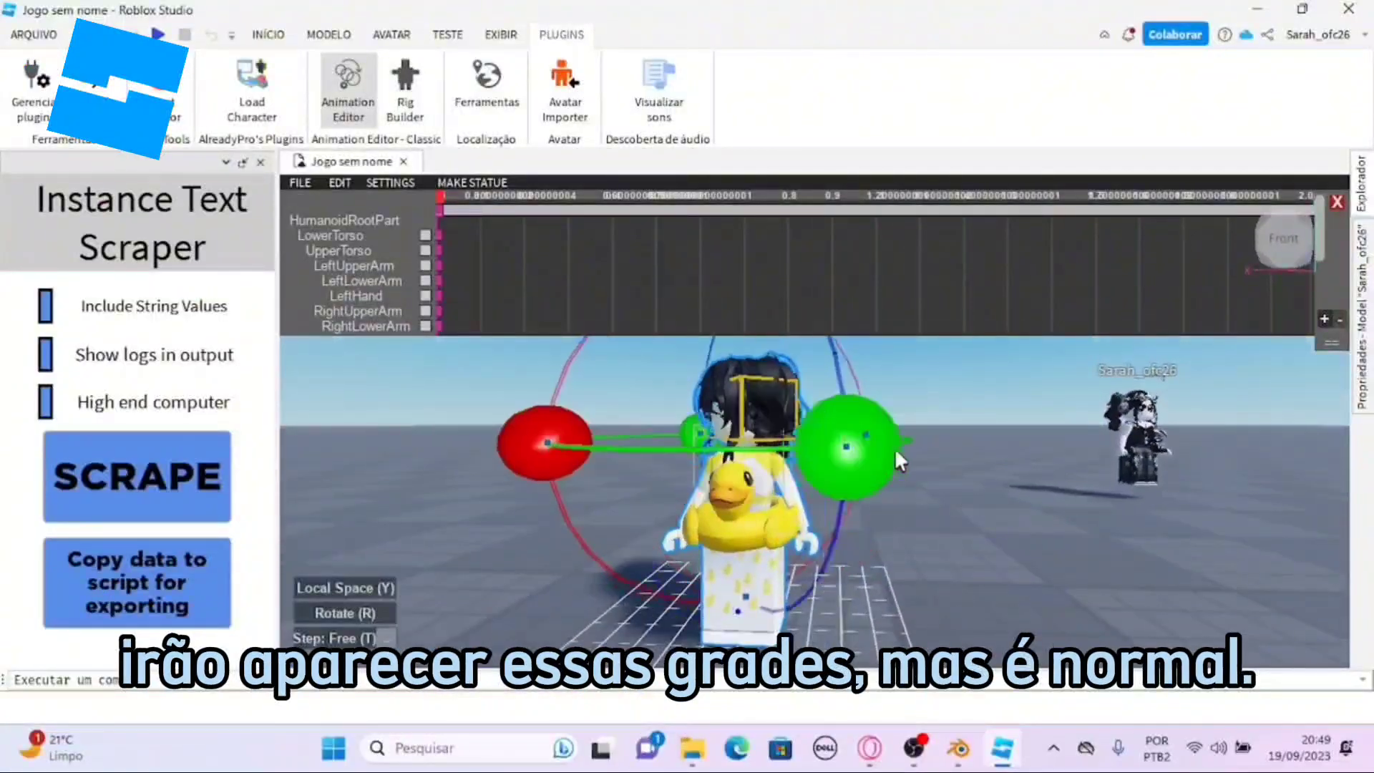
pyautogui.scroll(-10, 930, 473)
pyautogui.rightClick(928, 470)
pyautogui.moveTo(838, 466); pyautogui.dragTo(844, 465, button='right')
pyautogui.click(808, 429)
pyautogui.moveTo(988, 543); pyautogui.dragTo(807, 548, button='right')
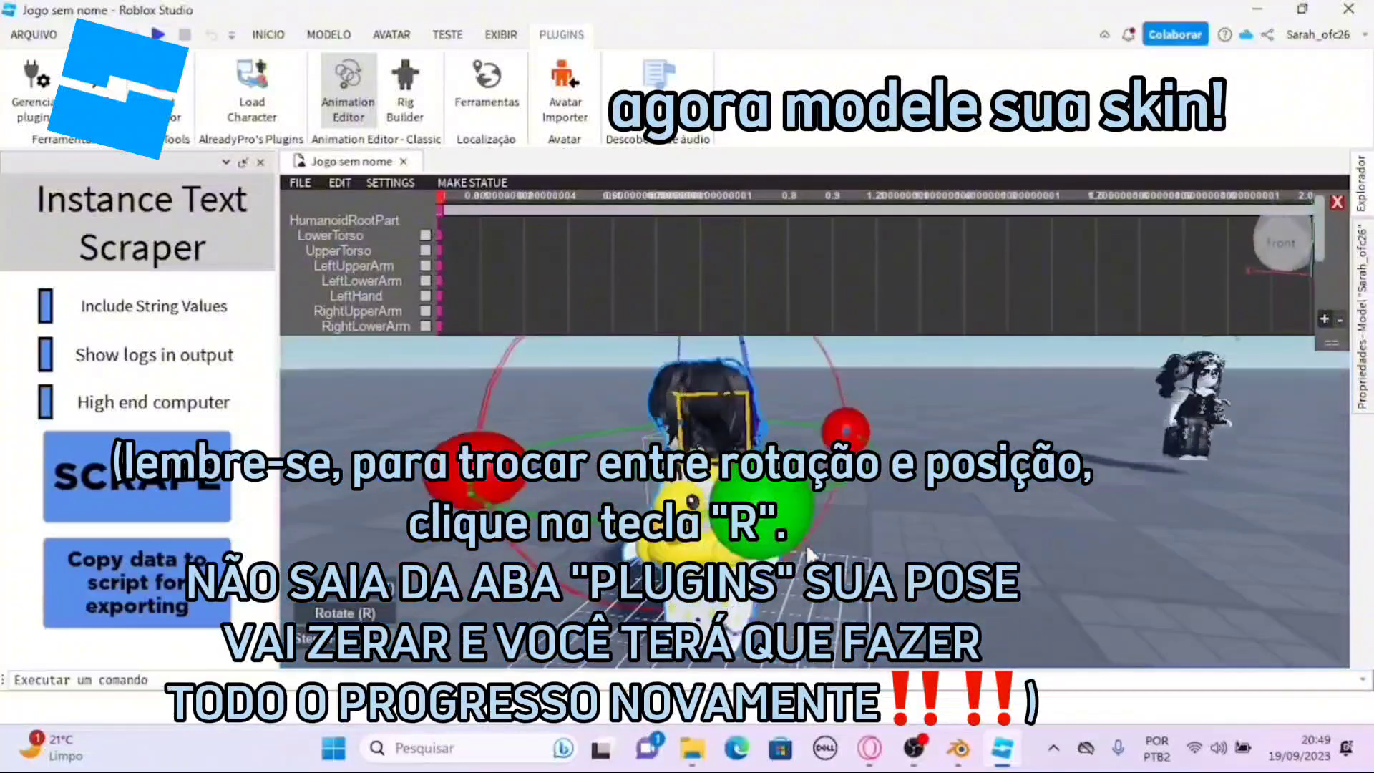
pyautogui.moveTo(809, 548); pyautogui.dragTo(903, 458)
pyautogui.moveTo(915, 469)
pyautogui.mouseDown(button='right')
pyautogui.moveTo(954, 509)
pyautogui.moveTo(916, 472)
pyautogui.mouseUp(button='right')
pyautogui.scroll(-2, 916, 472)
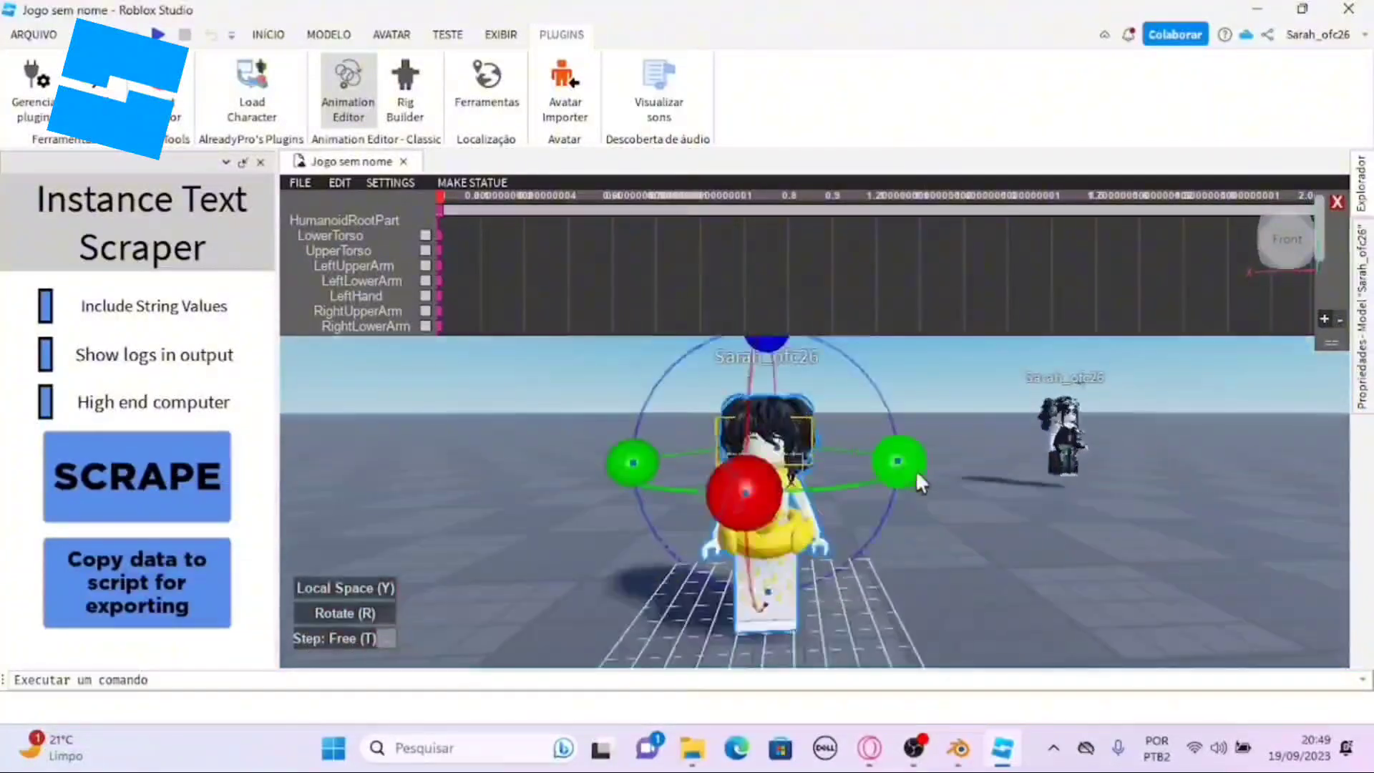
# - Try tilting the head sideways toward the shoulder, and deselect it
pyautogui.moveTo(916, 476); pyautogui.dragTo(769, 392)
pyautogui.moveTo(710, 367); pyautogui.dragTo(752, 433, button='right')
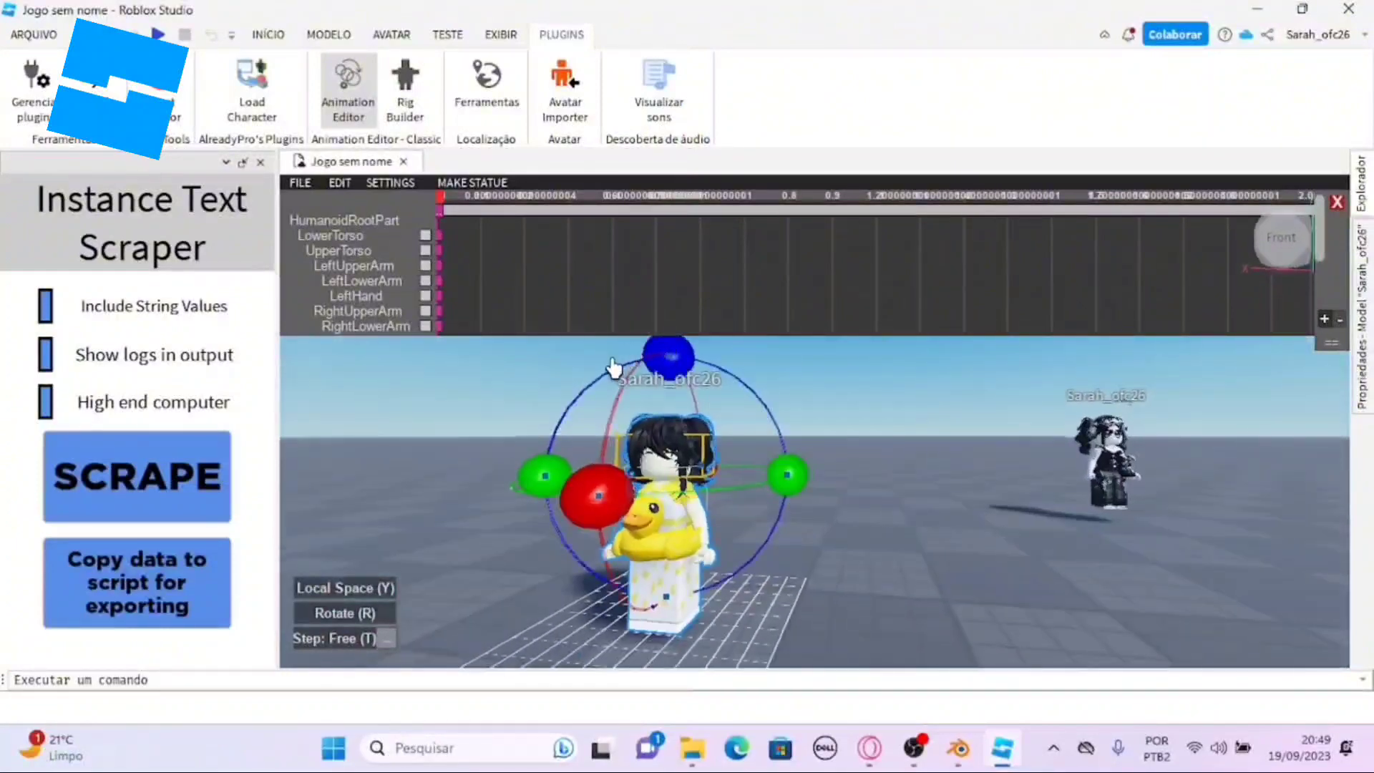
pyautogui.scroll(-5, 922, 521)
pyautogui.moveTo(921, 522); pyautogui.dragTo(823, 354, button='right')
pyautogui.scroll(5, 823, 354)
pyautogui.moveTo(721, 408); pyautogui.dragTo(763, 407, button='right')
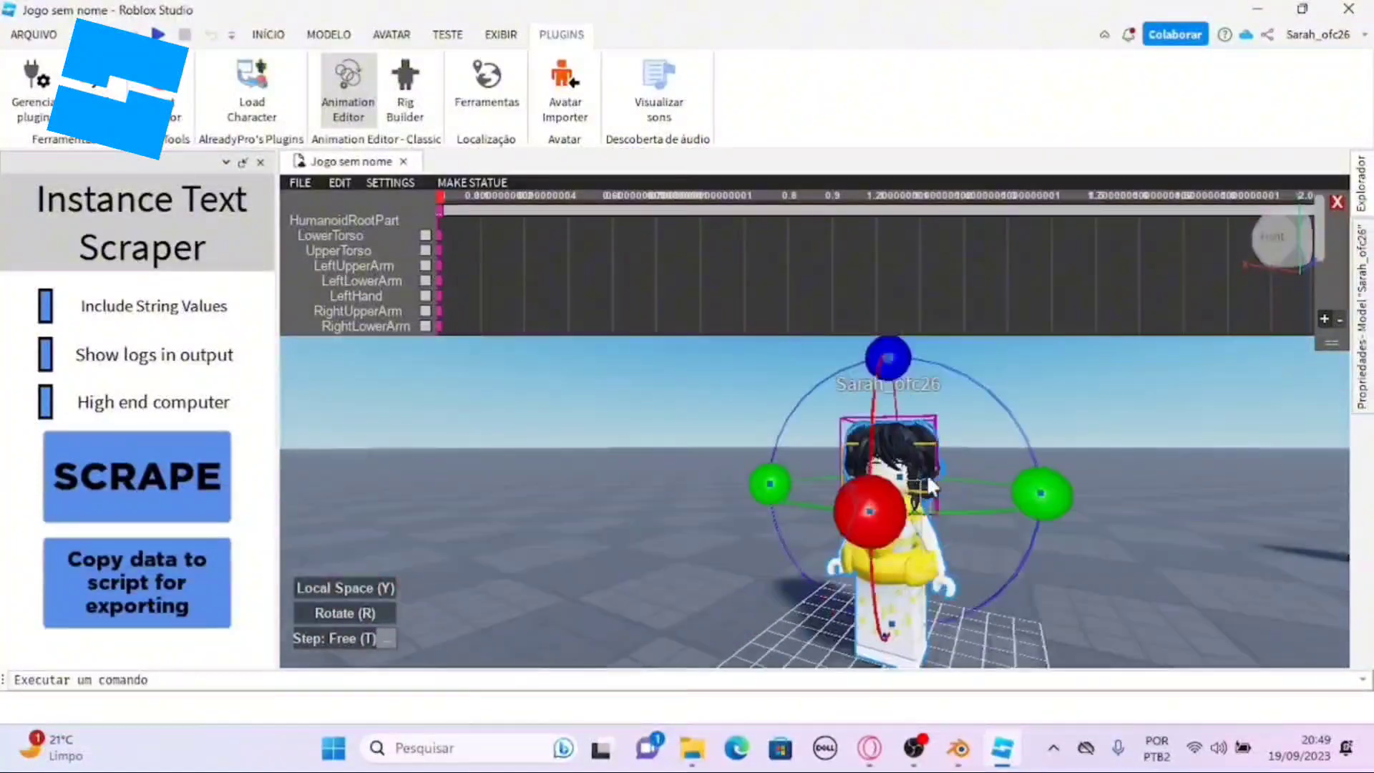
pyautogui.moveTo(762, 408); pyautogui.dragTo(678, 429)
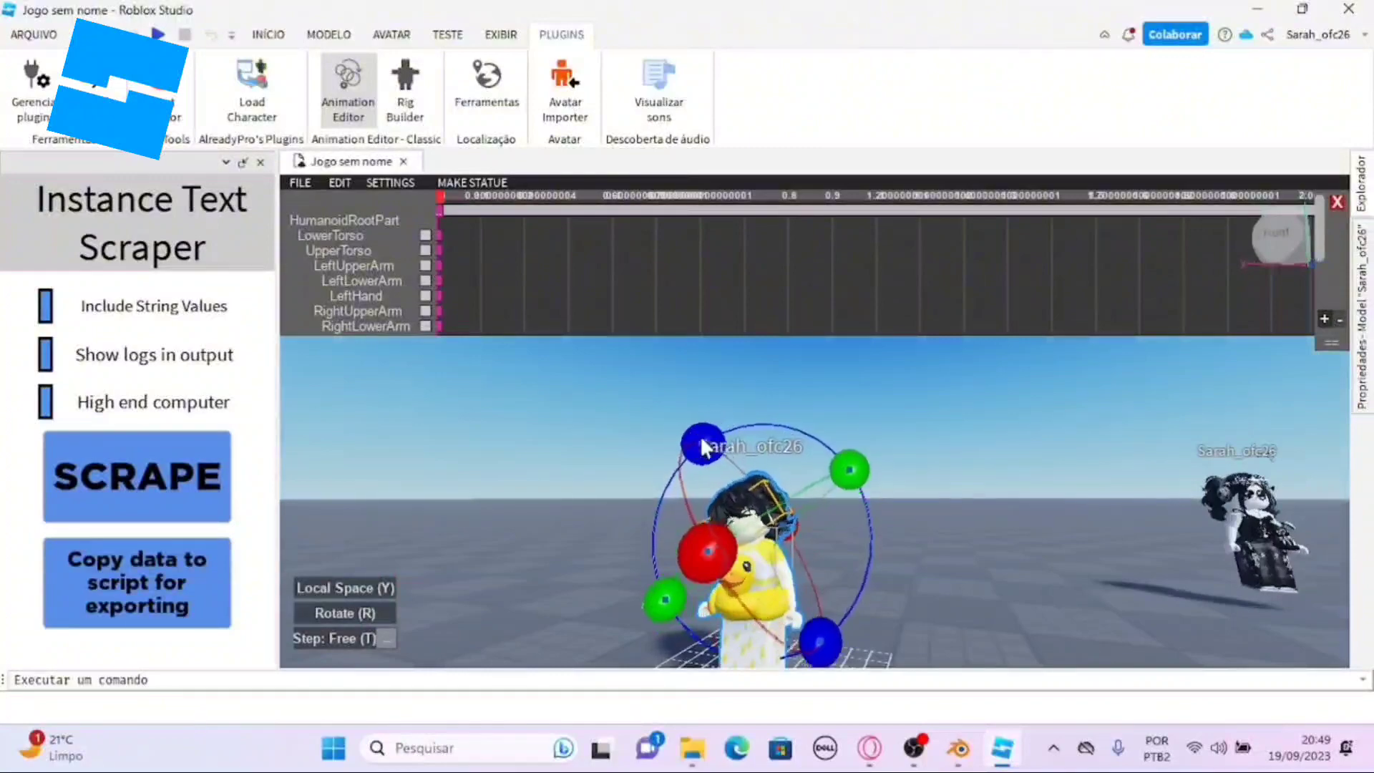
pyautogui.click(1004, 564)
pyautogui.moveTo(1004, 564); pyautogui.dragTo(1004, 565, button='right')
pyautogui.scroll(3, 1004, 564)
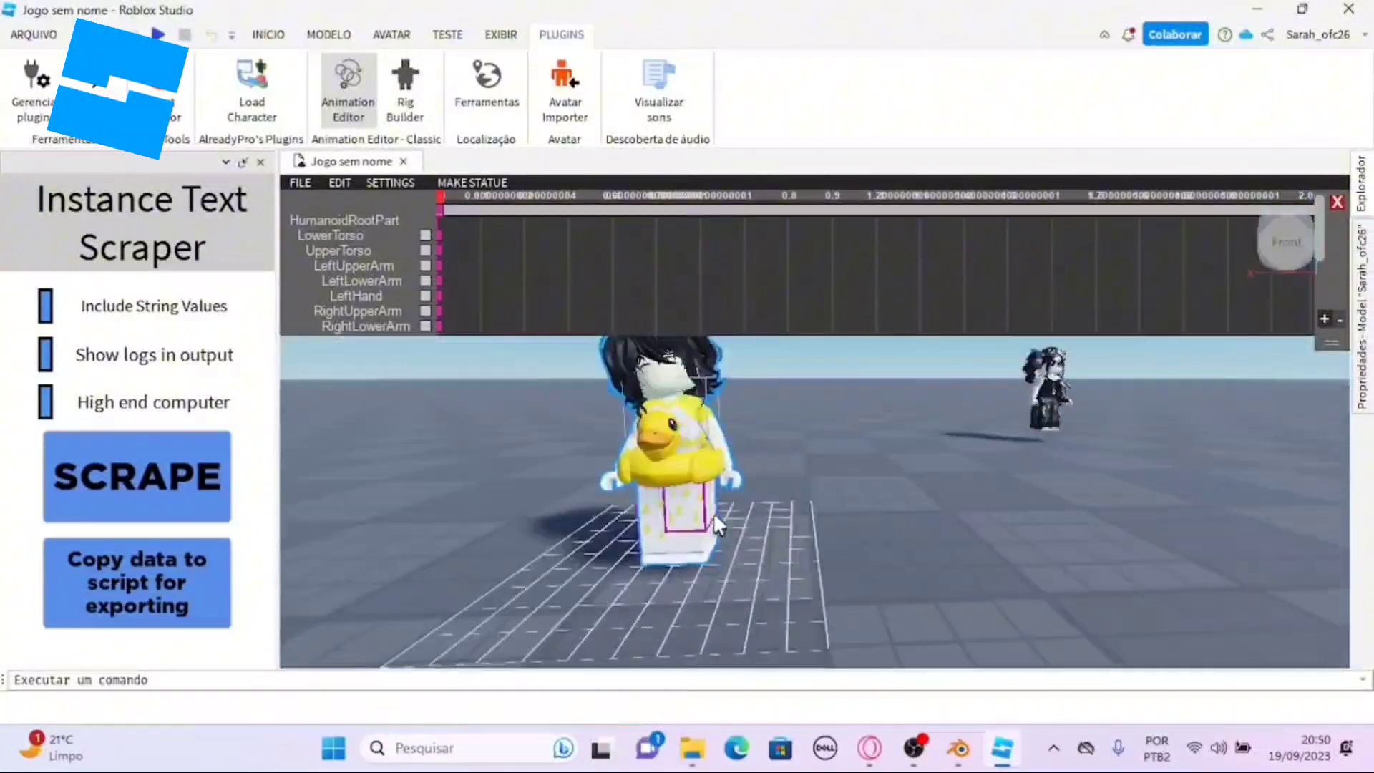
# - Leave the Animation Editor and activate the Move tool on the character
pyautogui.click(712, 514)
pyautogui.click(320, 33)
pyautogui.click(85, 88)
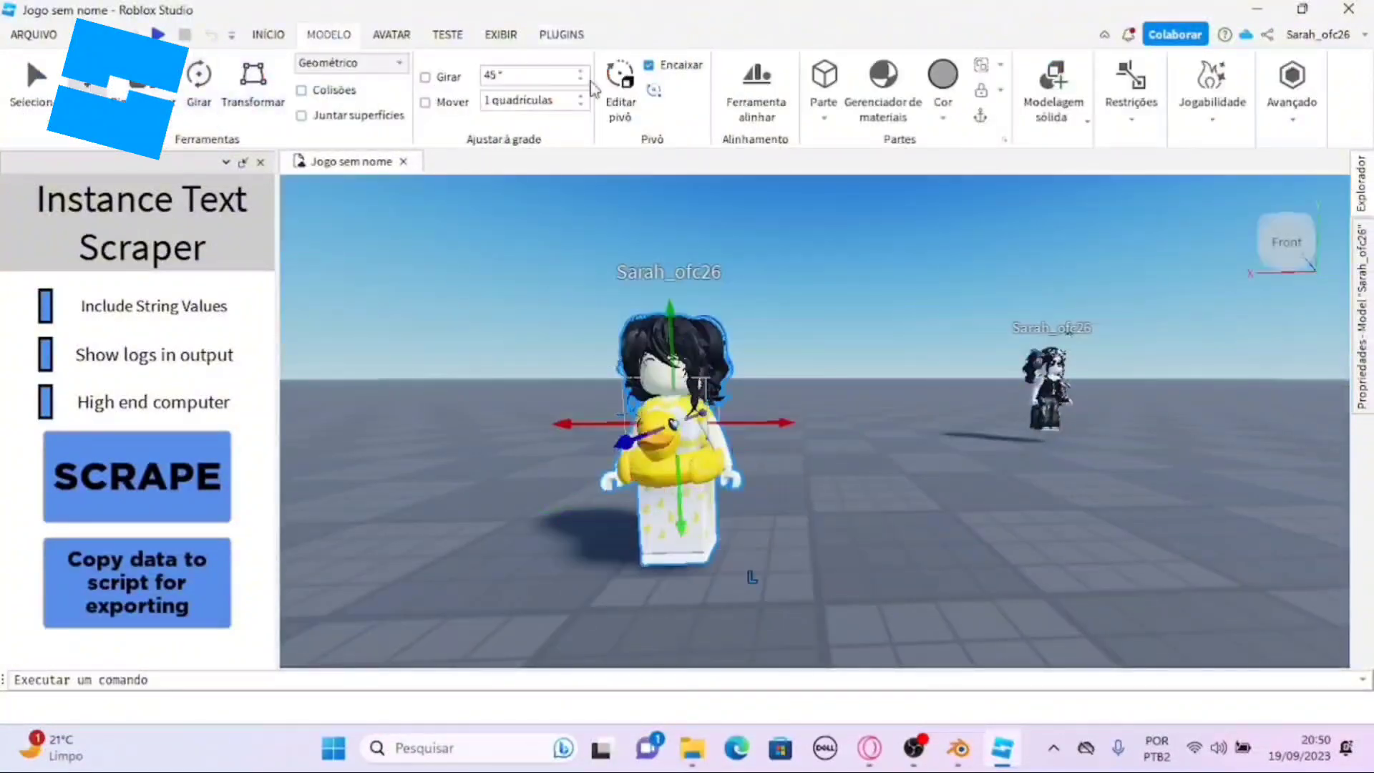
# - Reopen the Animation Editor for the duck-float character and close the Instance Text Scraper panel
pyautogui.click(547, 35)
pyautogui.click(348, 89)
pyautogui.click(673, 500)
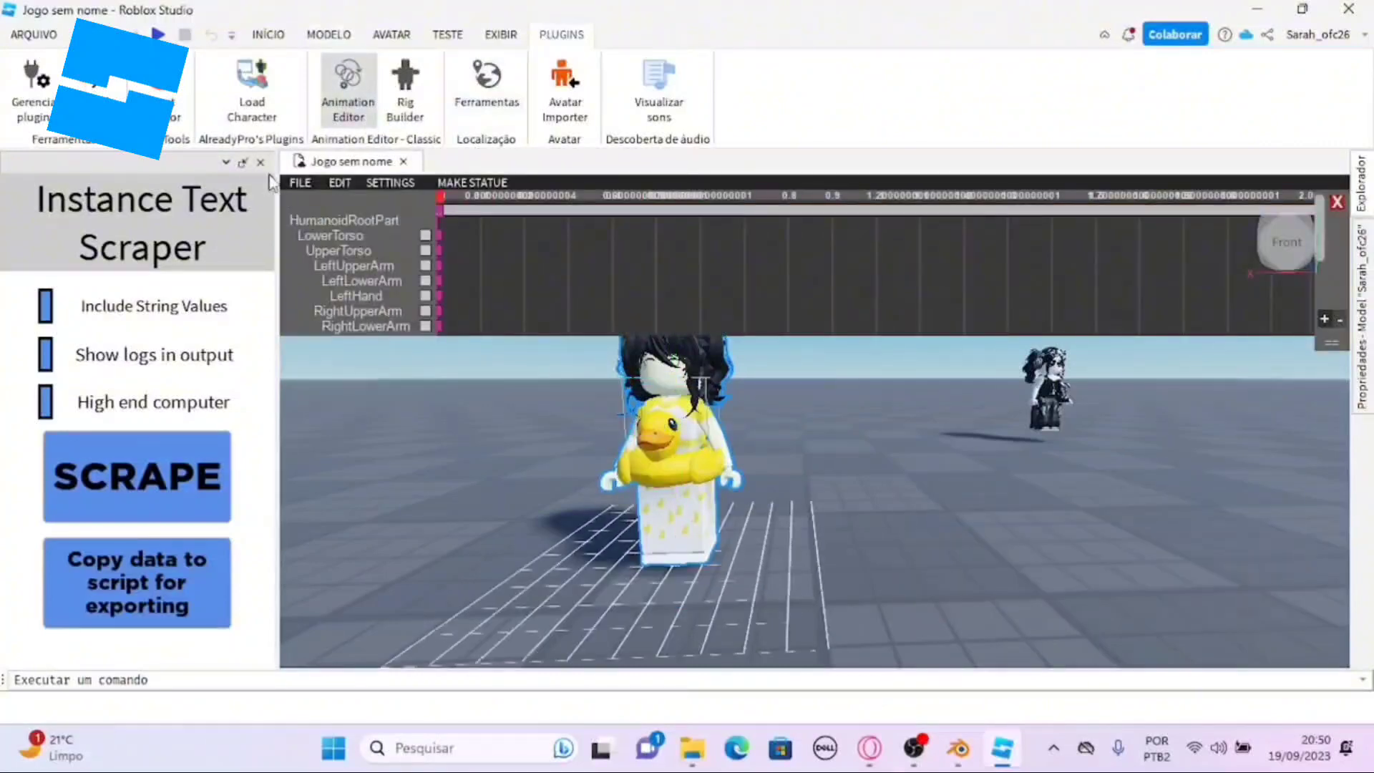
pyautogui.click(261, 162)
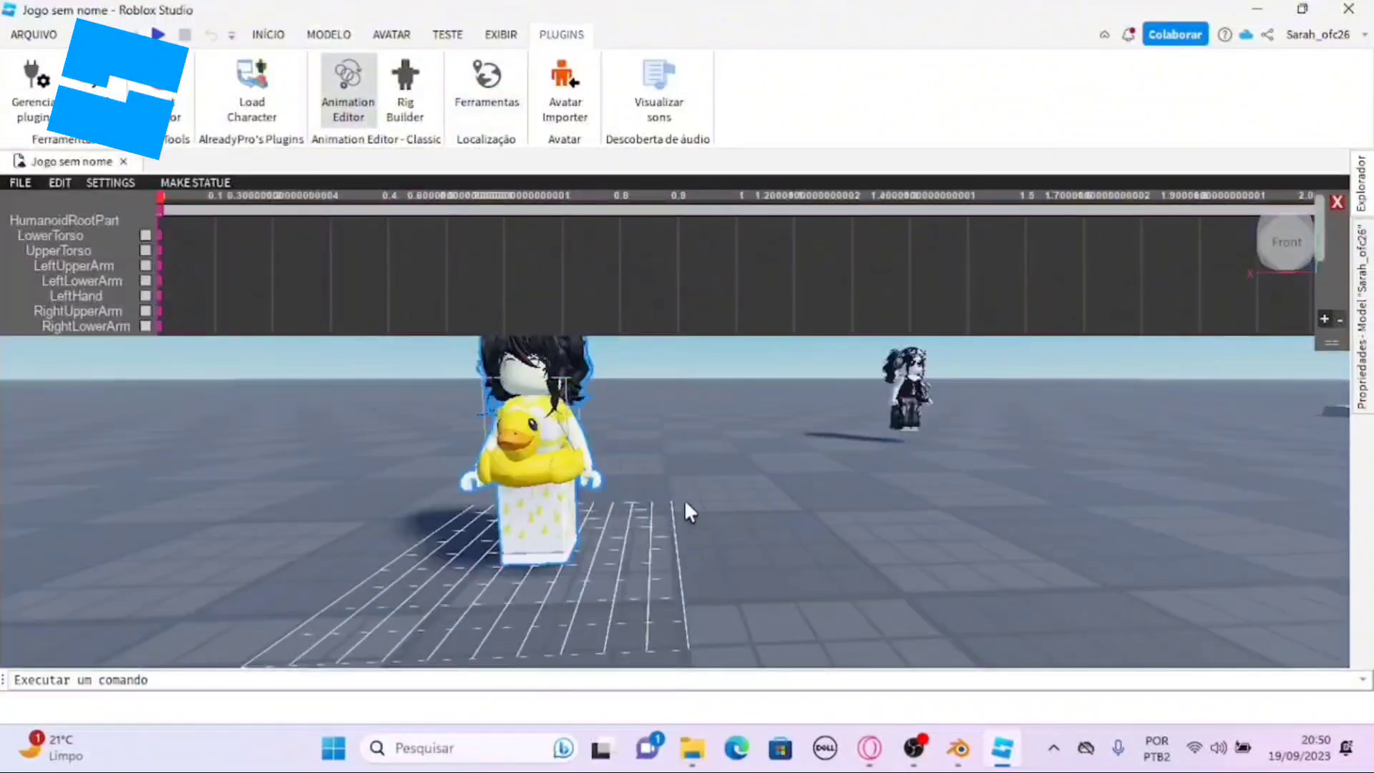
# - Select the head and rotate it so that it tilts sideways toward the shoulder
pyautogui.moveTo(684, 500); pyautogui.dragTo(692, 405, button='right')
pyautogui.click(637, 389)
pyautogui.moveTo(935, 576); pyautogui.dragTo(727, 363, button='right')
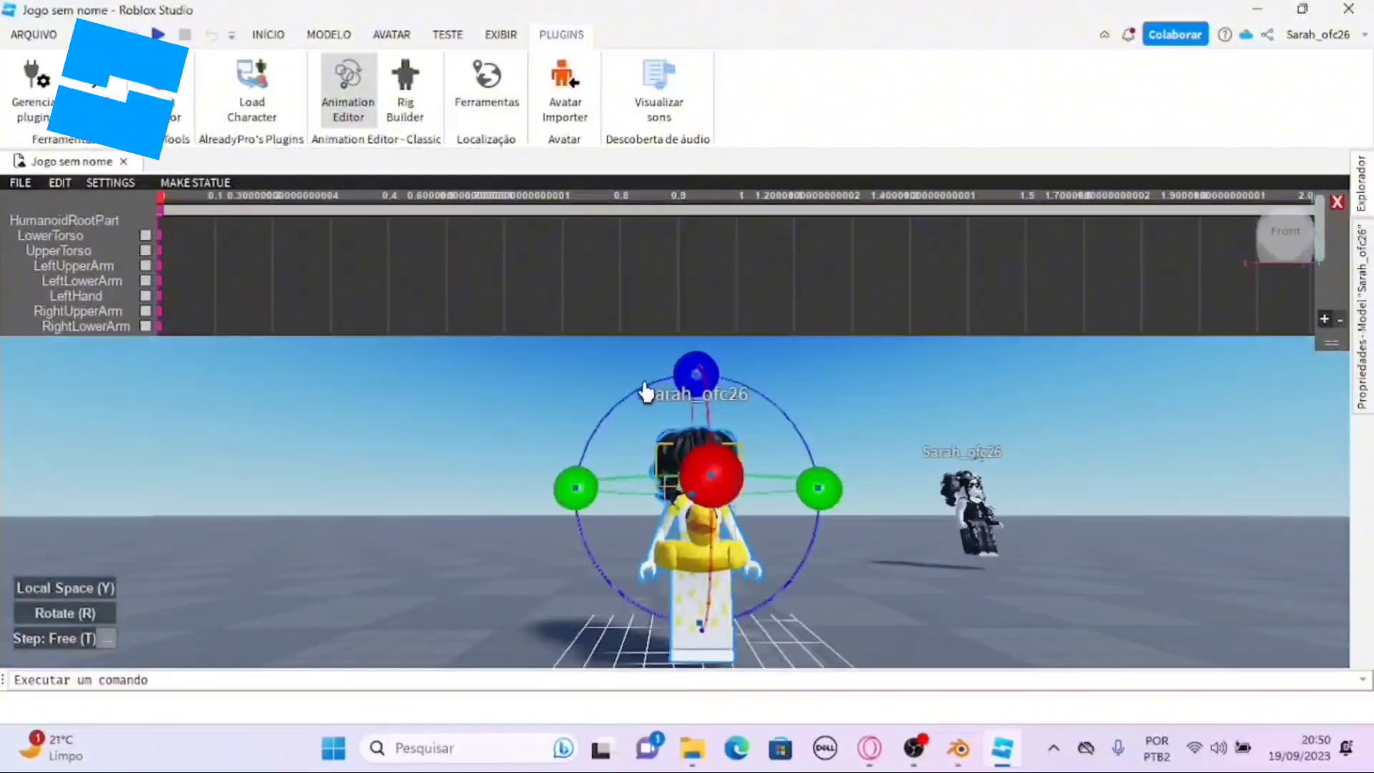
pyautogui.moveTo(646, 392); pyautogui.dragTo(601, 413)
pyautogui.moveTo(795, 572); pyautogui.dragTo(769, 603)
pyautogui.moveTo(890, 494); pyautogui.dragTo(890, 494, button='right')
# - Select the left arm and rotate it so that the forearm lifts in front of the body
pyautogui.click(682, 493)
pyautogui.moveTo(717, 531); pyautogui.dragTo(717, 530, button='right')
pyautogui.click(792, 481)
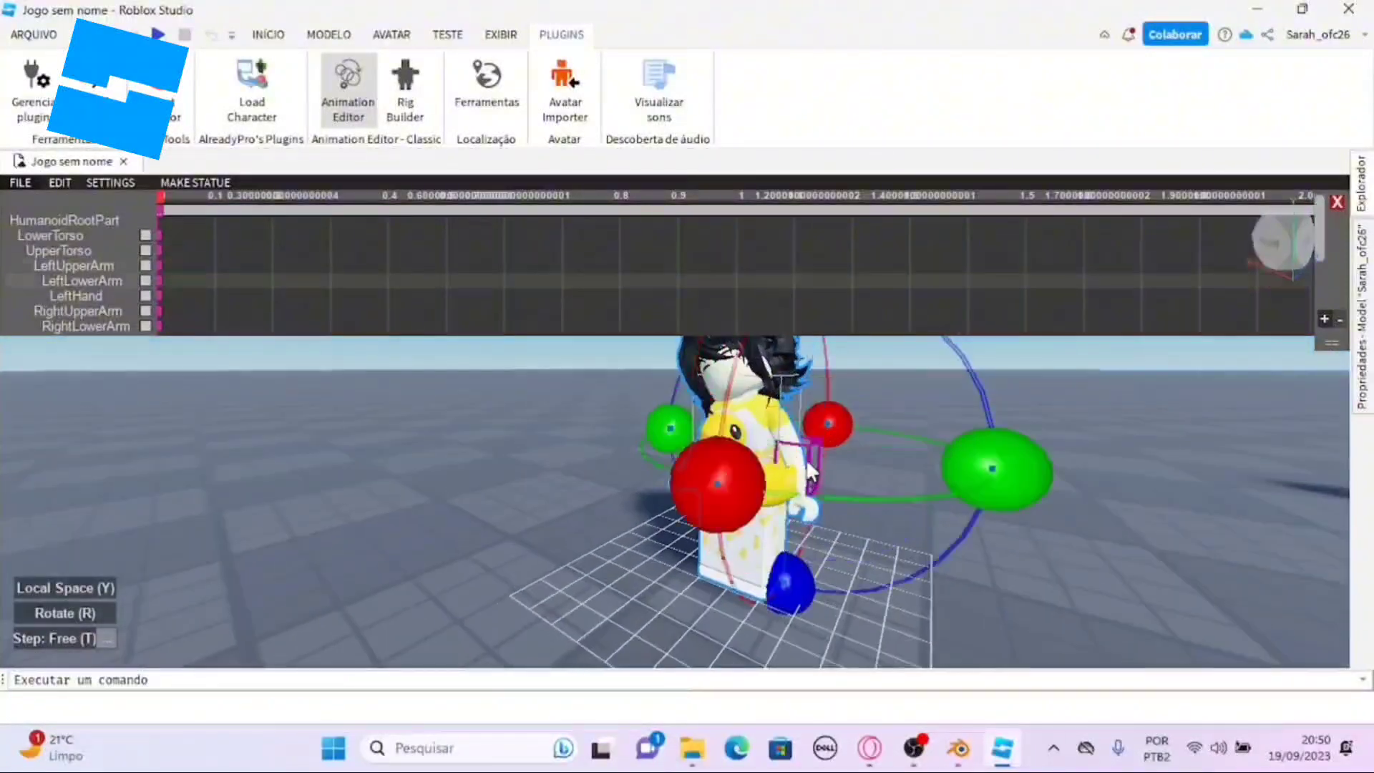
pyautogui.moveTo(719, 490); pyautogui.dragTo(688, 468)
pyautogui.moveTo(960, 564); pyautogui.dragTo(960, 564, button='right')
pyautogui.moveTo(605, 459); pyautogui.dragTo(562, 442)
pyautogui.moveTo(930, 557); pyautogui.dragTo(930, 558, button='right')
# - Refine the left forearm's rotation so that the hand comes up near the chin, and deselect it
pyautogui.moveTo(739, 513); pyautogui.dragTo(722, 452)
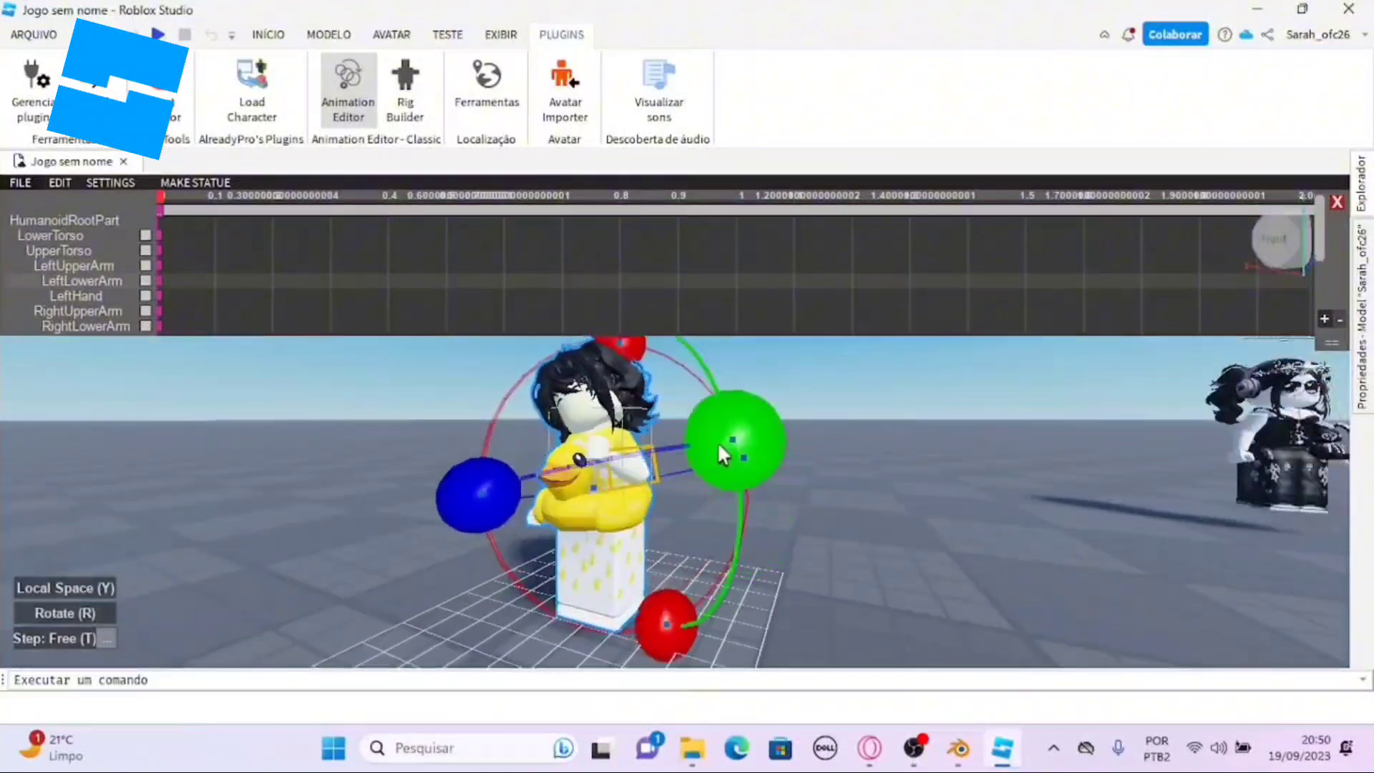
pyautogui.moveTo(659, 623); pyautogui.dragTo(601, 622)
pyautogui.moveTo(748, 507)
pyautogui.mouseDown()
pyautogui.moveTo(764, 514)
pyautogui.moveTo(764, 477)
pyautogui.moveTo(762, 501)
pyautogui.mouseUp()
pyautogui.click(875, 568)
pyautogui.moveTo(875, 568); pyautogui.dragTo(874, 568, button='right')
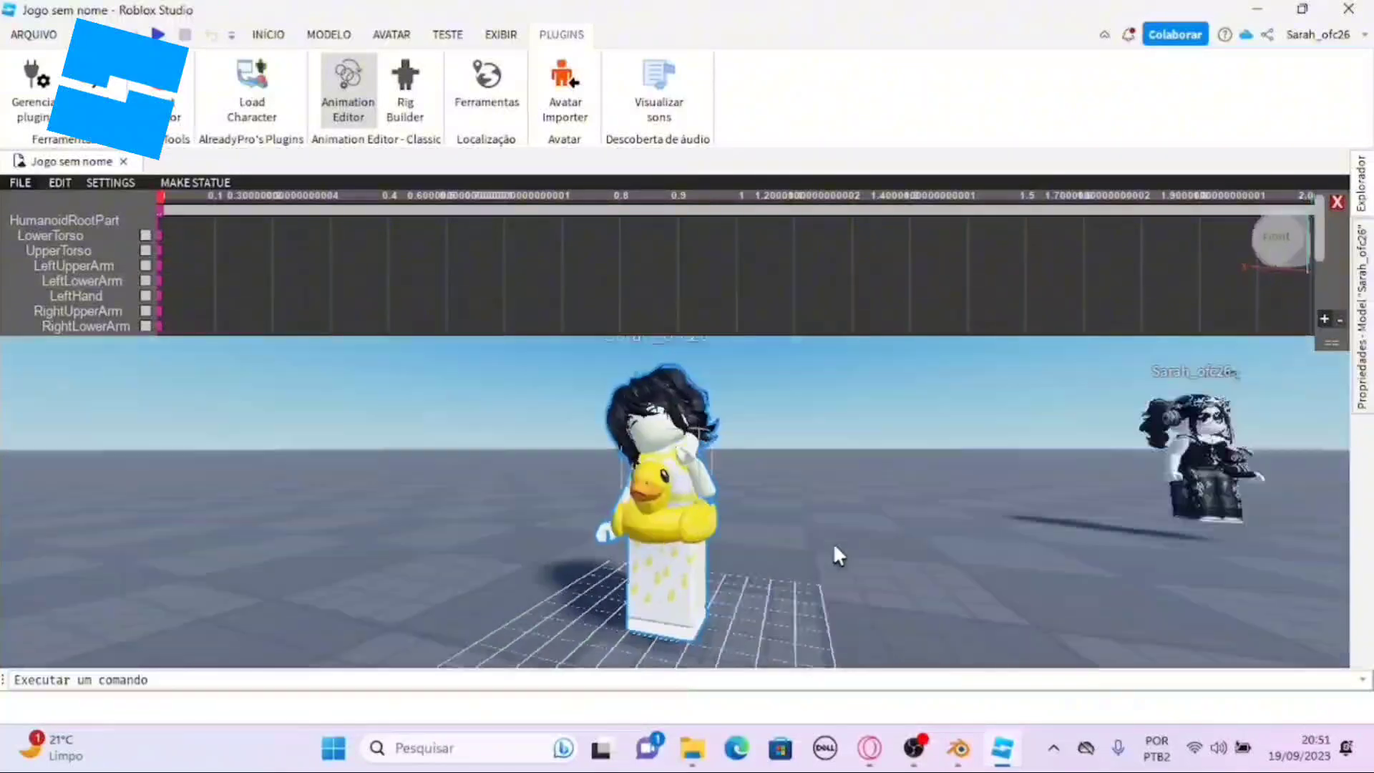
# - Select the left hand and rotate it about several axes to angle it beside the face, leaving it deselected
pyautogui.scroll(3, 790, 490)
pyautogui.click(689, 473)
pyautogui.moveTo(817, 540); pyautogui.dragTo(1031, 522)
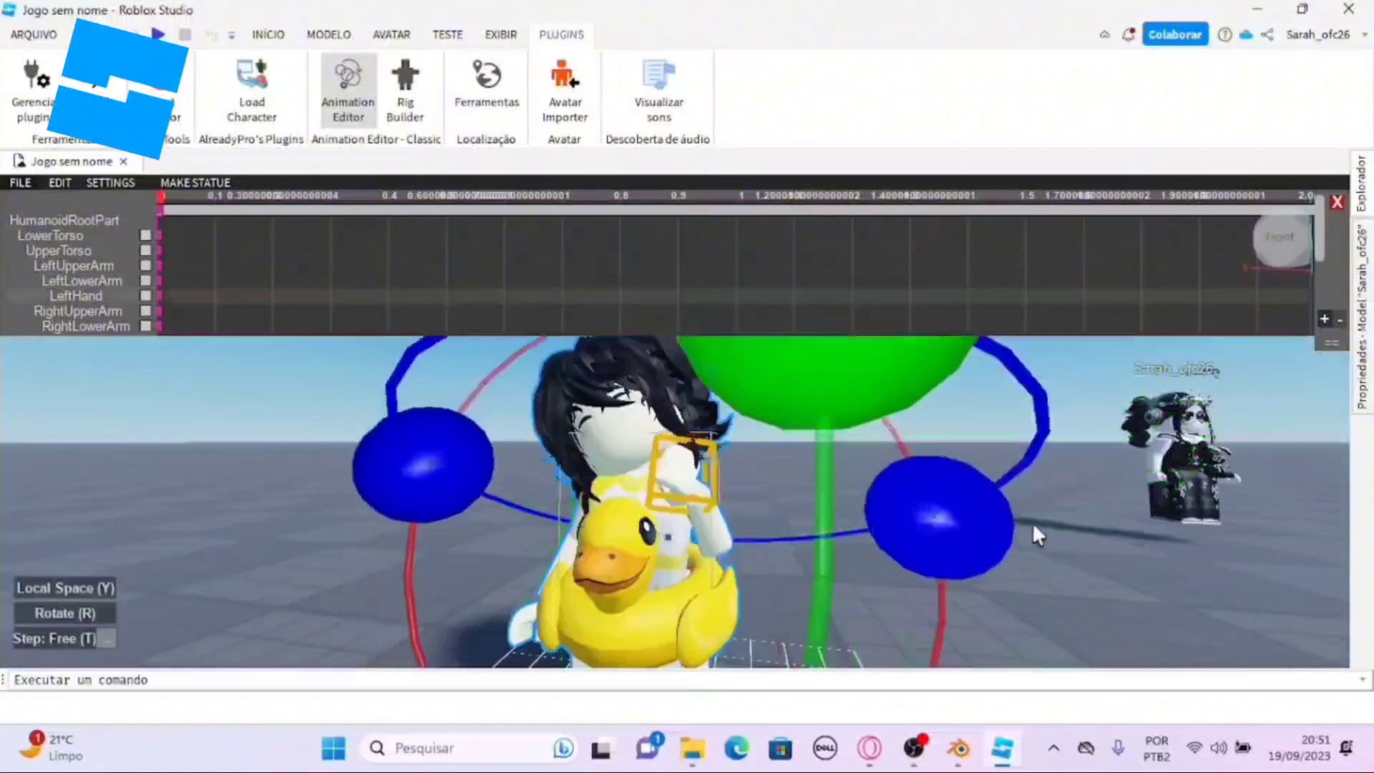
pyautogui.scroll(-2, 981, 578)
pyautogui.moveTo(981, 578); pyautogui.dragTo(981, 578, button='right')
pyautogui.moveTo(546, 599); pyautogui.dragTo(578, 602)
pyautogui.moveTo(480, 348); pyautogui.dragTo(583, 379)
pyautogui.moveTo(915, 537); pyautogui.dragTo(921, 562, button='right')
pyautogui.click(917, 537)
# - Reselect the left hand, switch the manipulator from Rotate to Move mode, and deselect the hand
pyautogui.scroll(3, 942, 505)
pyautogui.click(777, 448)
pyautogui.scroll(-3, 921, 561)
pyautogui.scroll(5, 694, 604)
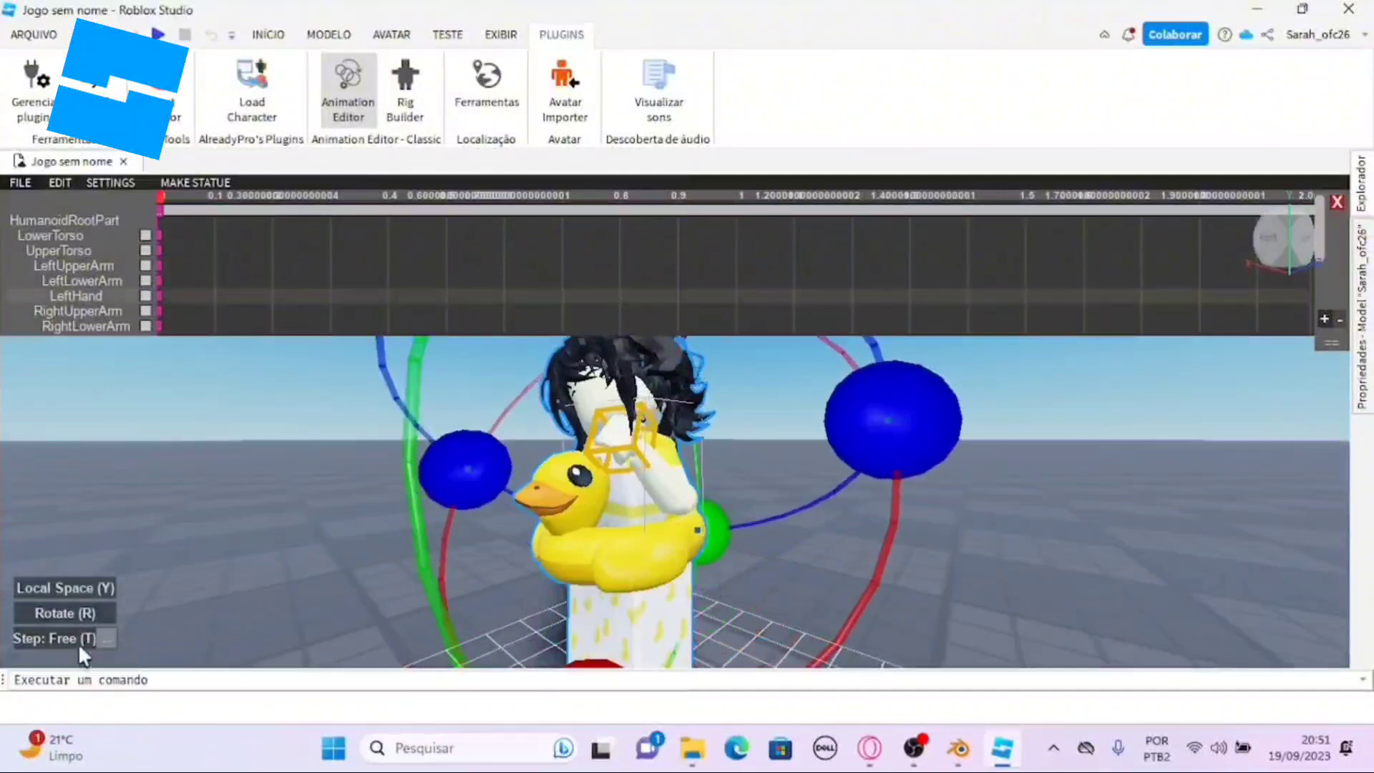
pyautogui.press('r')
pyautogui.scroll(-2, 803, 523)
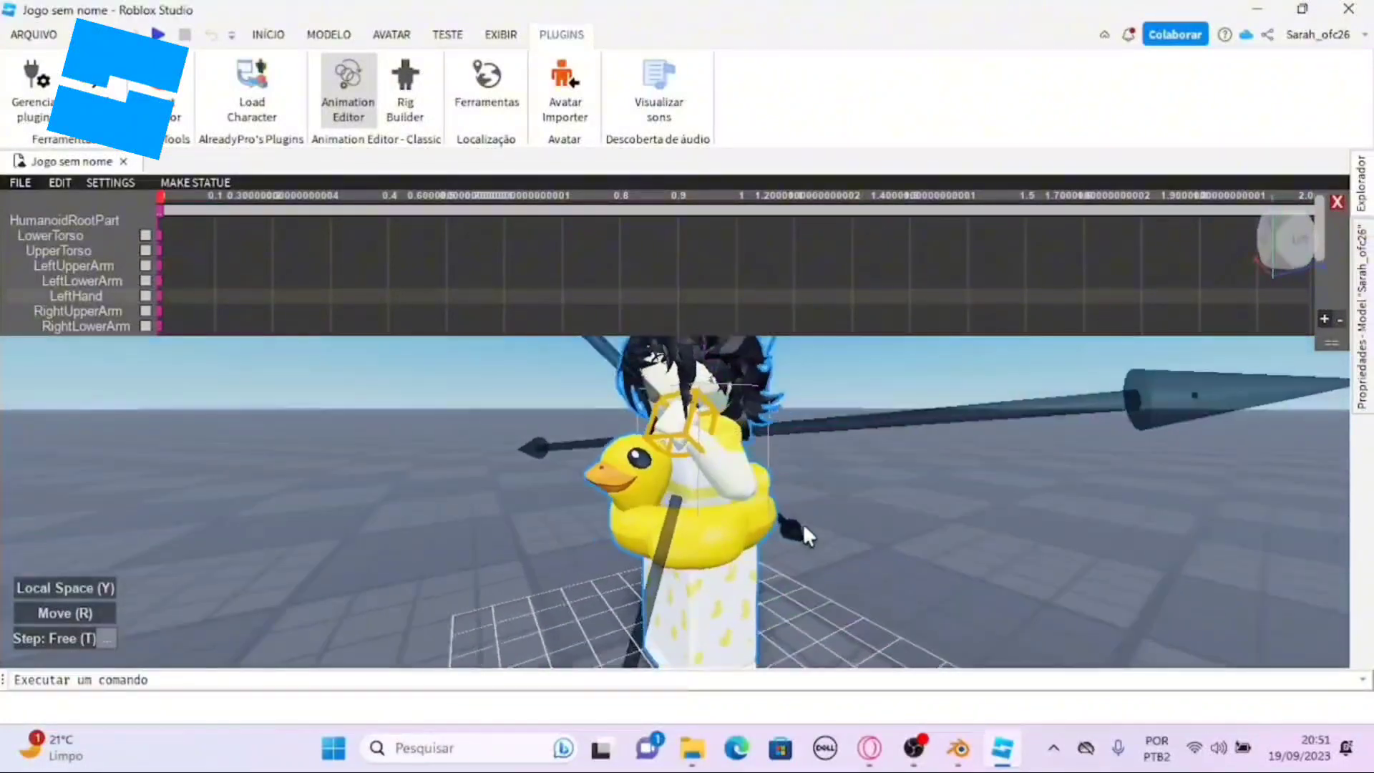
pyautogui.click(932, 590)
pyautogui.moveTo(932, 591); pyautogui.dragTo(932, 591, button='right')
# - Select the left lower arm and move it slightly forward, away from the torso
pyautogui.scroll(-5, 778, 567)
pyautogui.moveTo(778, 568); pyautogui.dragTo(778, 567, button='right')
pyautogui.scroll(5, 779, 567)
pyautogui.scroll(-2, 778, 512)
pyautogui.moveTo(777, 513); pyautogui.dragTo(778, 512, button='right')
pyautogui.scroll(4, 790, 558)
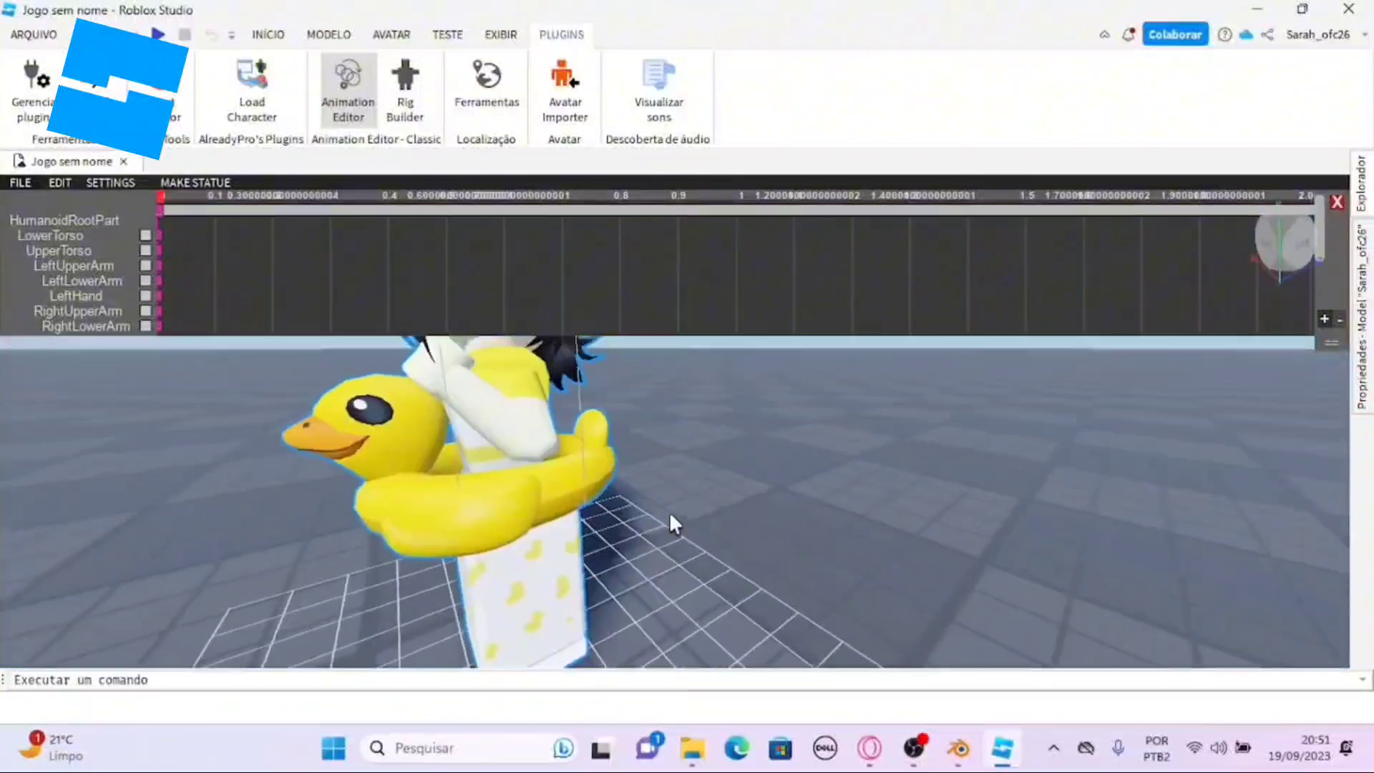
pyautogui.click(601, 418)
pyautogui.scroll(-4, 920, 651)
pyautogui.scroll(-2, 839, 537)
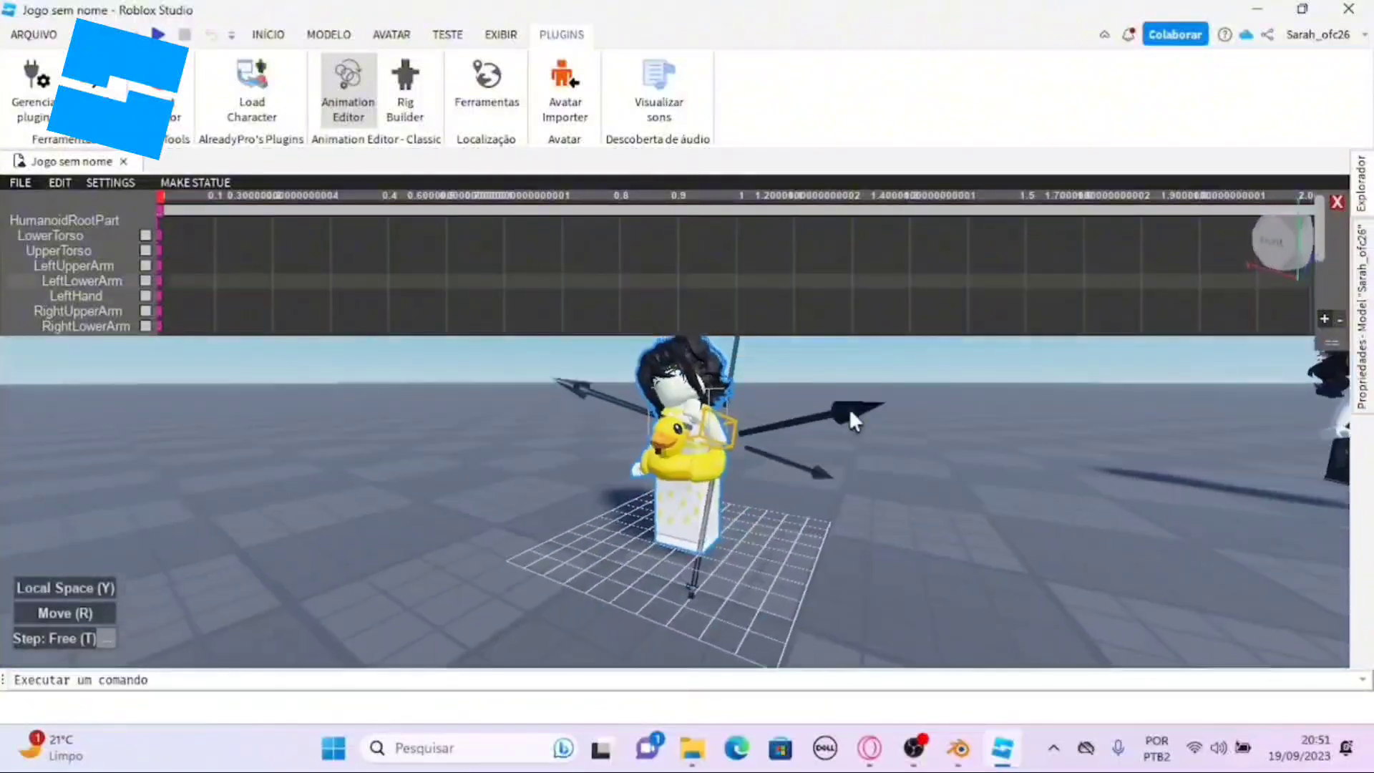
pyautogui.moveTo(900, 461); pyautogui.dragTo(882, 462, button='right')
pyautogui.scroll(3, 882, 461)
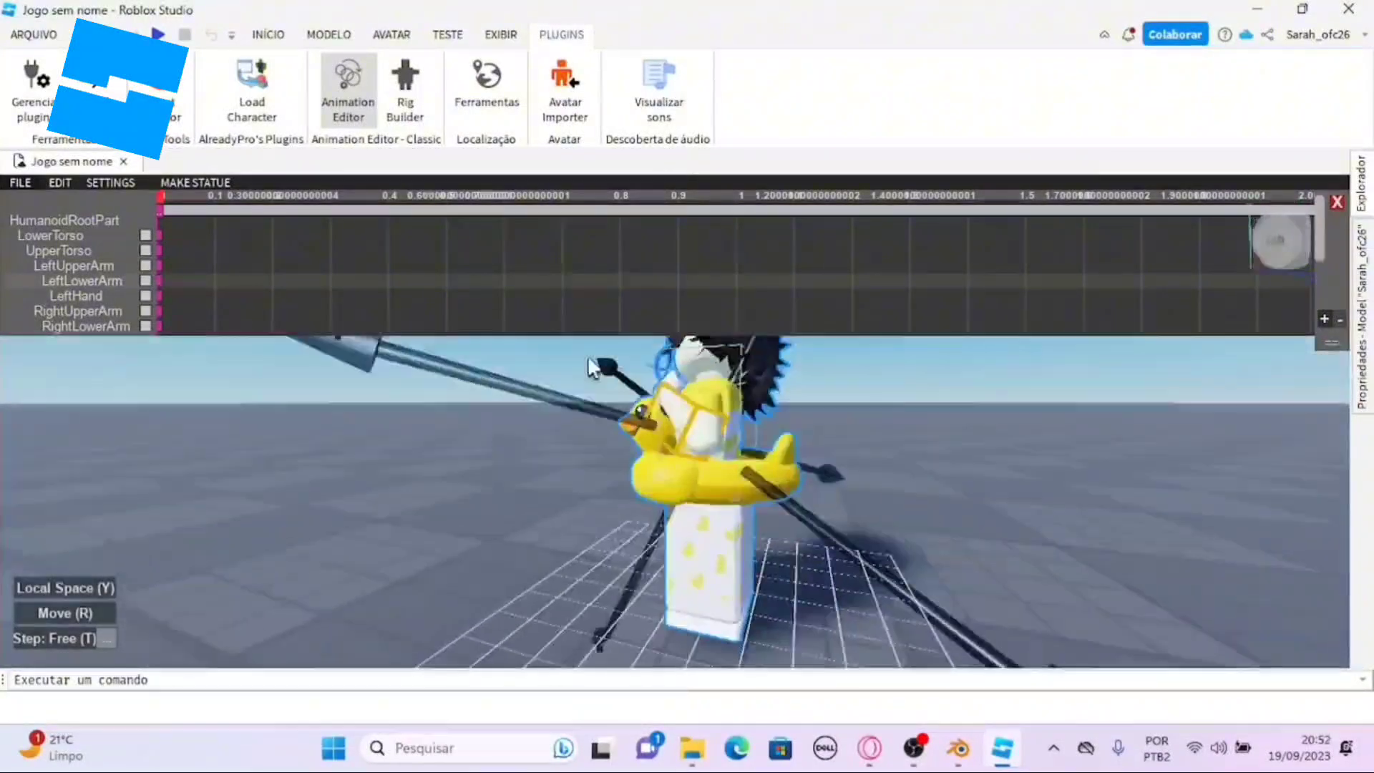
pyautogui.scroll(-3, 370, 427)
pyautogui.scroll(5, 642, 548)
pyautogui.scroll(-3, 642, 548)
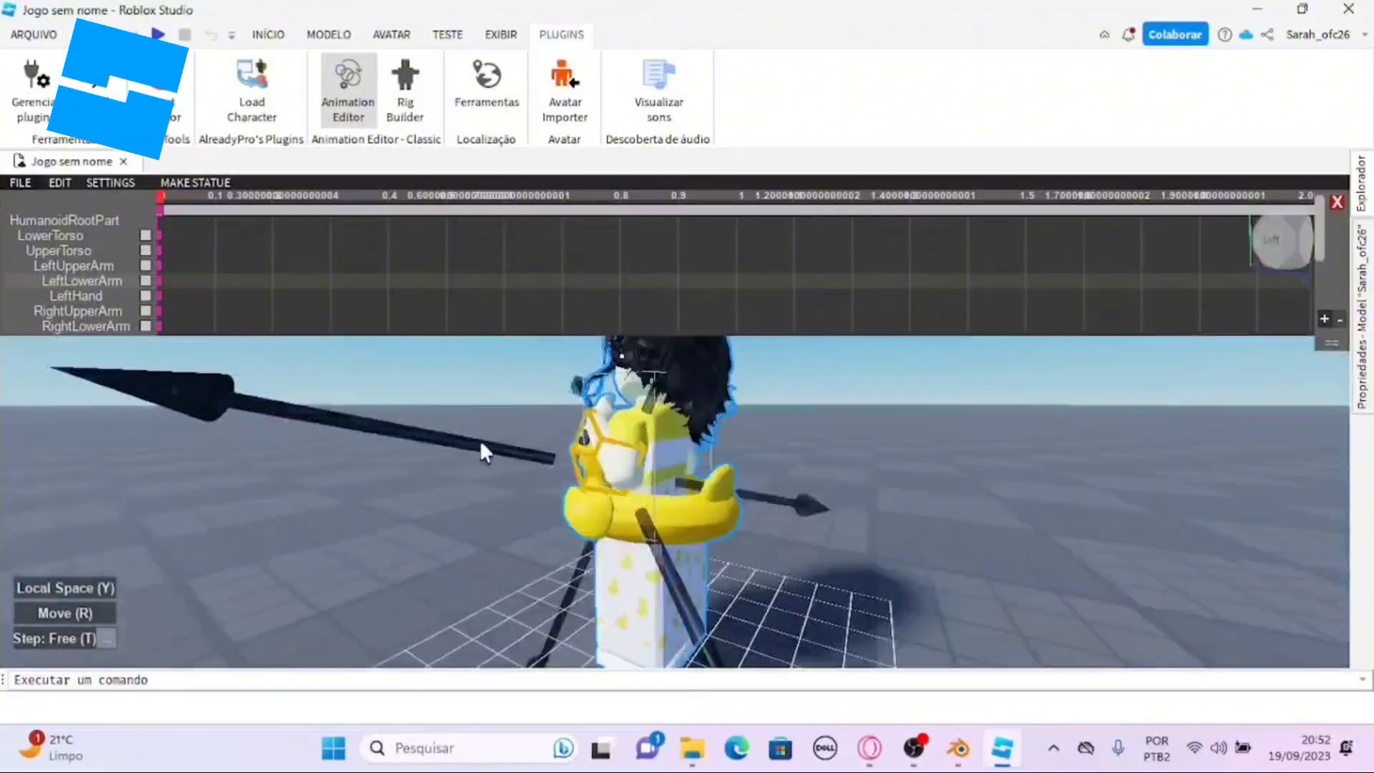
pyautogui.moveTo(480, 440); pyautogui.dragTo(391, 426)
# - Switch the manipulator back to Rotate mode, adjust the left lower arm's rotation as seen from above, and deselect it
pyautogui.click(64, 613)
pyautogui.scroll(-5, 590, 504)
pyautogui.moveTo(590, 504); pyautogui.dragTo(637, 588, button='right')
pyautogui.scroll(5, 637, 588)
pyautogui.moveTo(646, 511); pyautogui.dragTo(657, 470, button='right')
pyautogui.scroll(-5, 705, 500)
pyautogui.scroll(5, 715, 482)
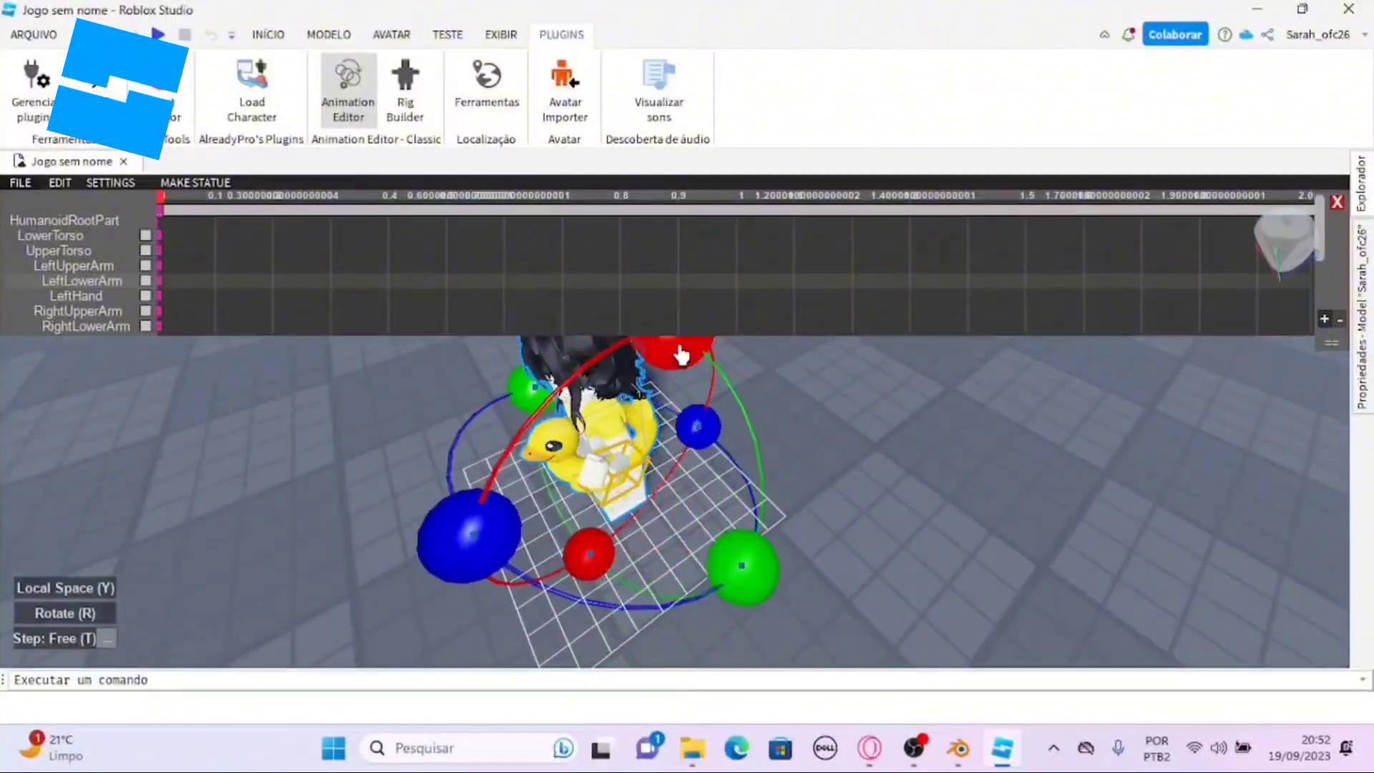
pyautogui.moveTo(680, 353); pyautogui.dragTo(613, 457)
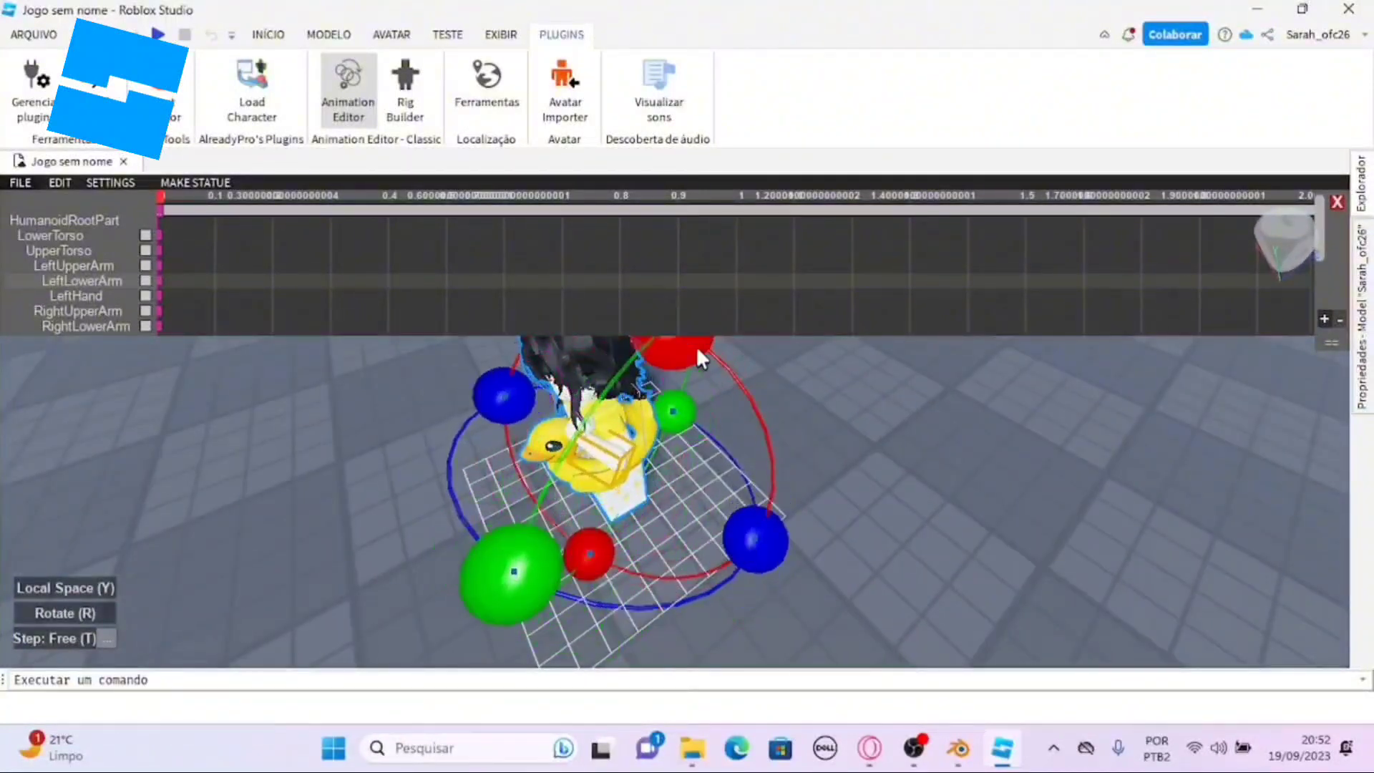
pyautogui.moveTo(698, 350); pyautogui.dragTo(738, 426)
pyautogui.click(514, 470)
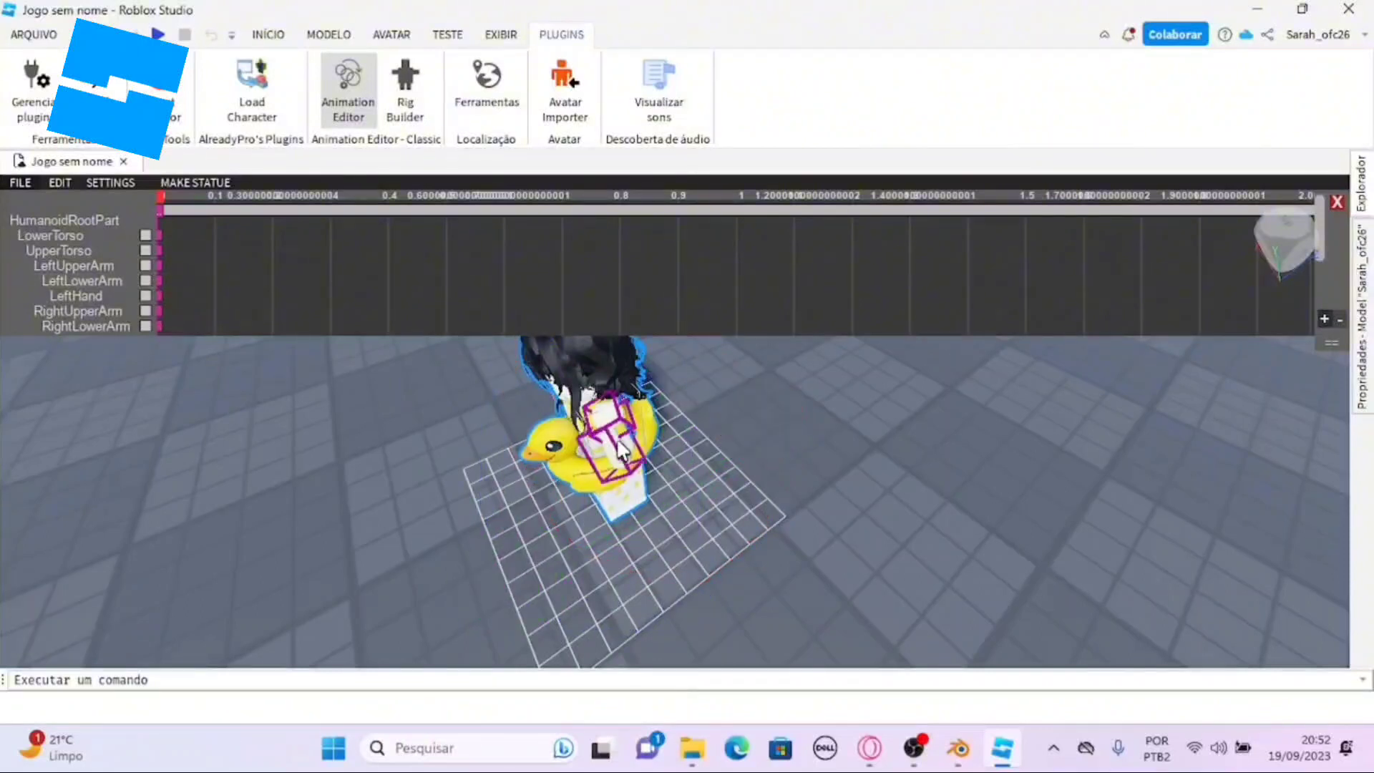
# - Adjust the rotation of the left lower arm and left hand as seen from above, leaving them deselected
pyautogui.click(614, 438)
pyautogui.moveTo(527, 490); pyautogui.dragTo(560, 558)
pyautogui.click(589, 410)
pyautogui.click(594, 424)
pyautogui.moveTo(479, 408); pyautogui.dragTo(737, 469)
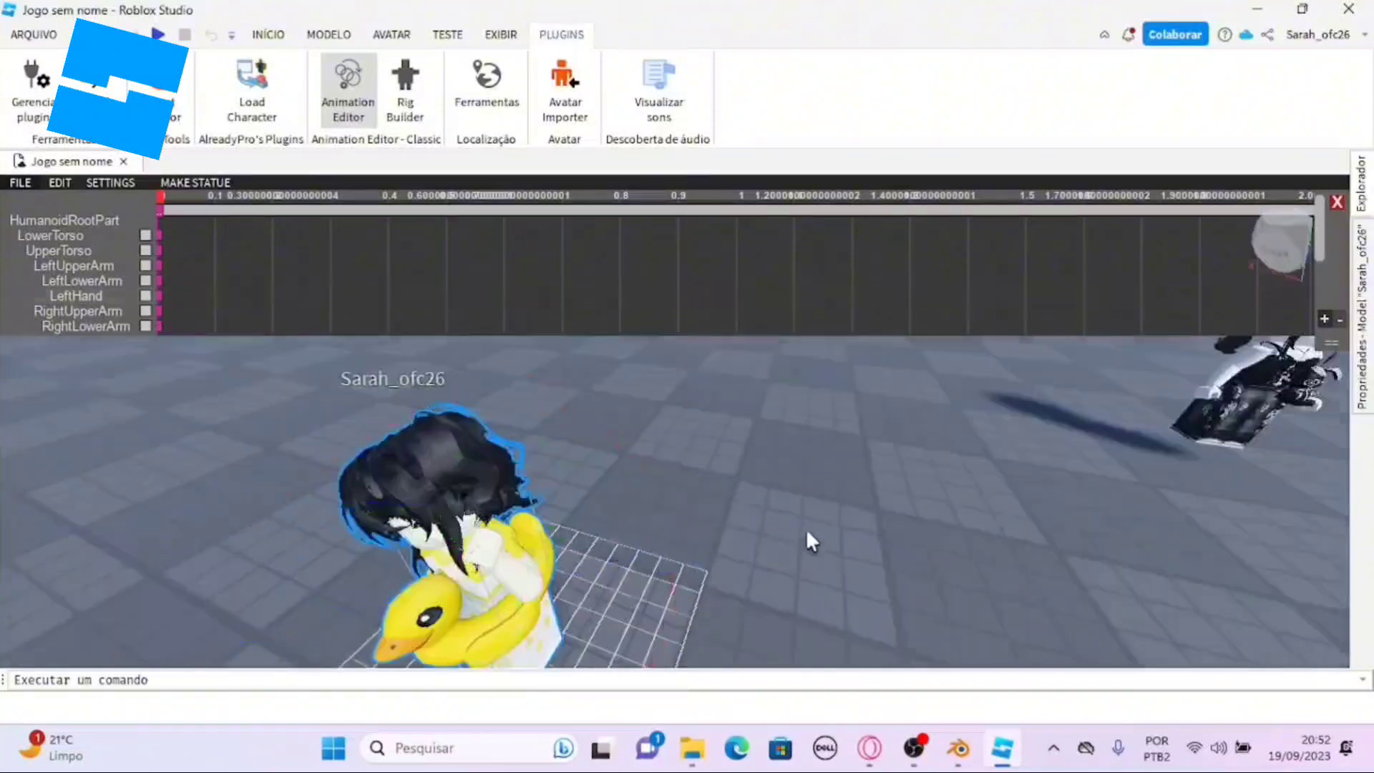
# - Select the left hand and rotate it beside the head as seen from the front
pyautogui.moveTo(806, 531); pyautogui.dragTo(807, 535, button='right')
pyautogui.click(698, 426)
pyautogui.moveTo(792, 454); pyautogui.dragTo(742, 373)
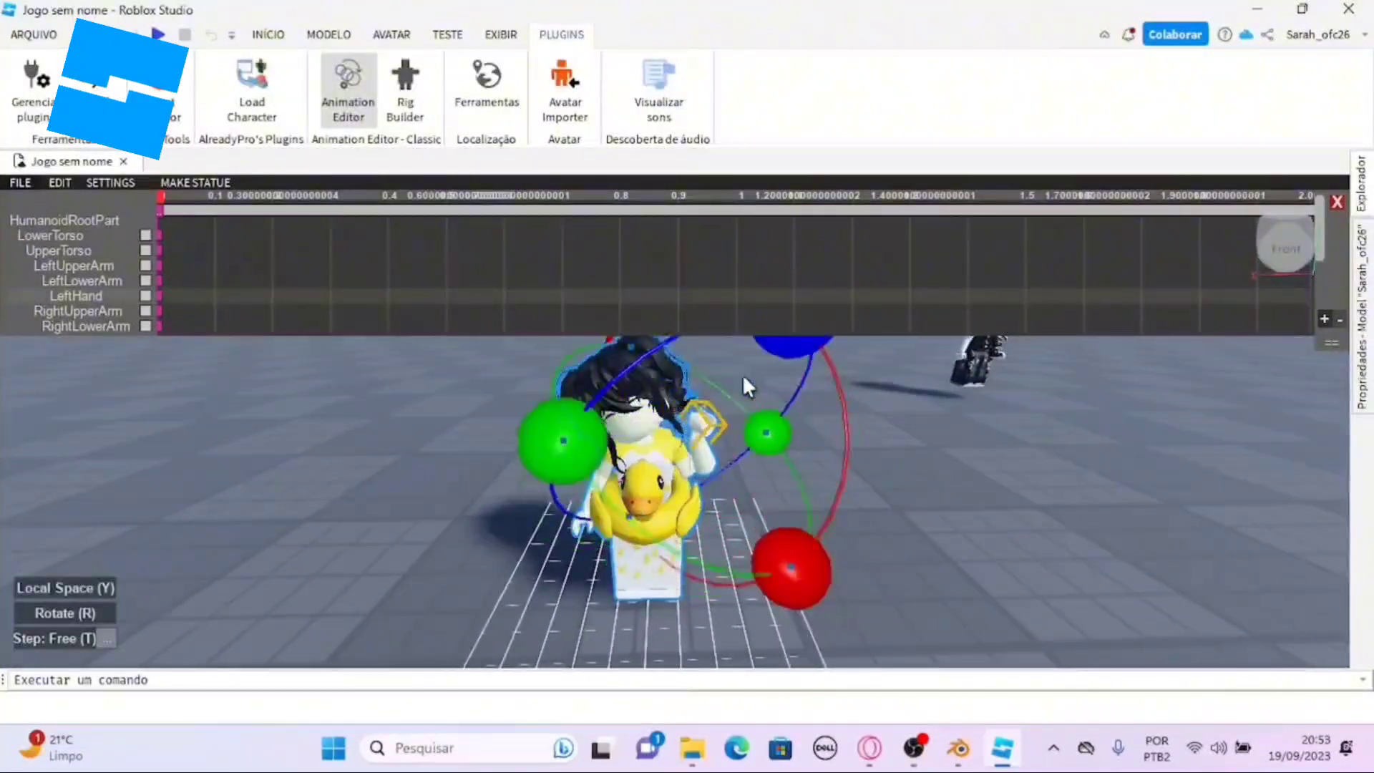
# - Select the left lower arm and rotate it outward from the torso in Rotate mode with a step of 10
pyautogui.click(752, 402)
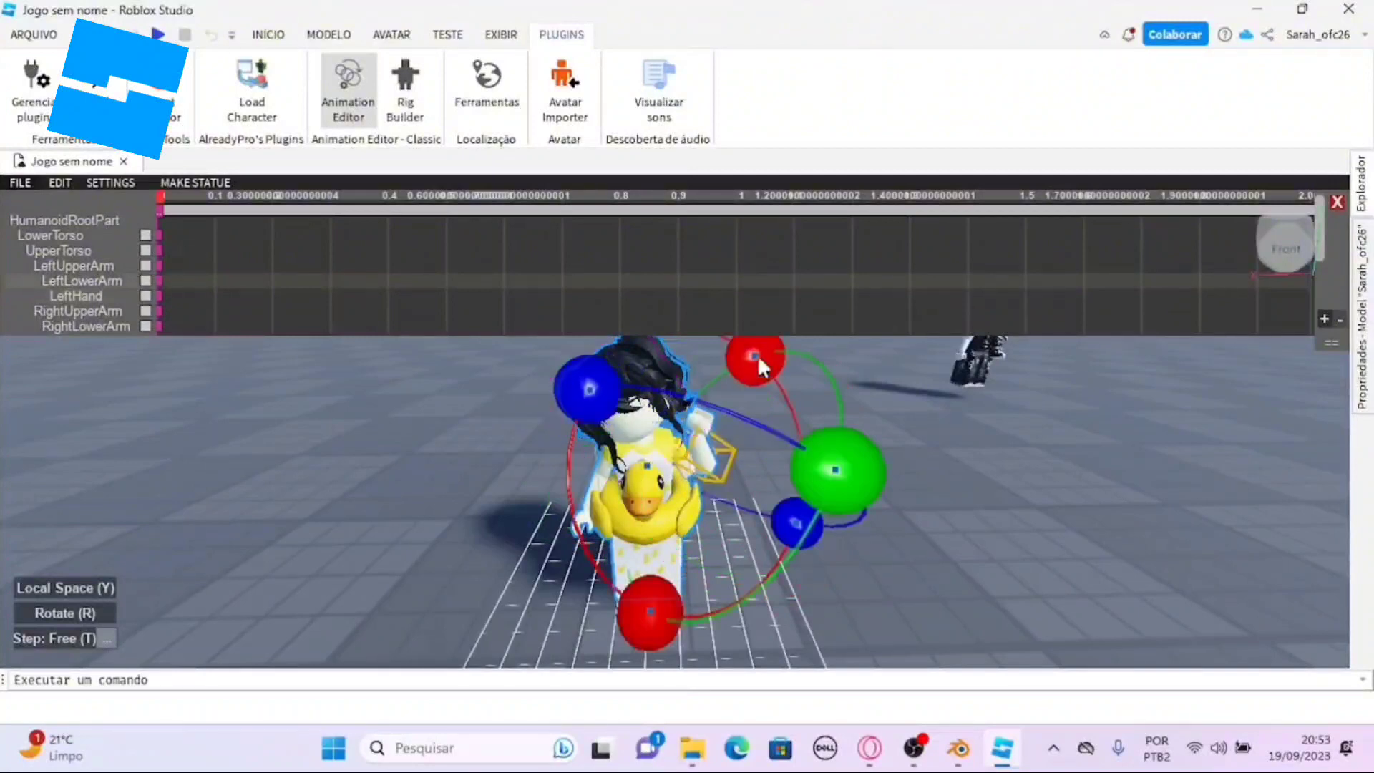
pyautogui.press('r')
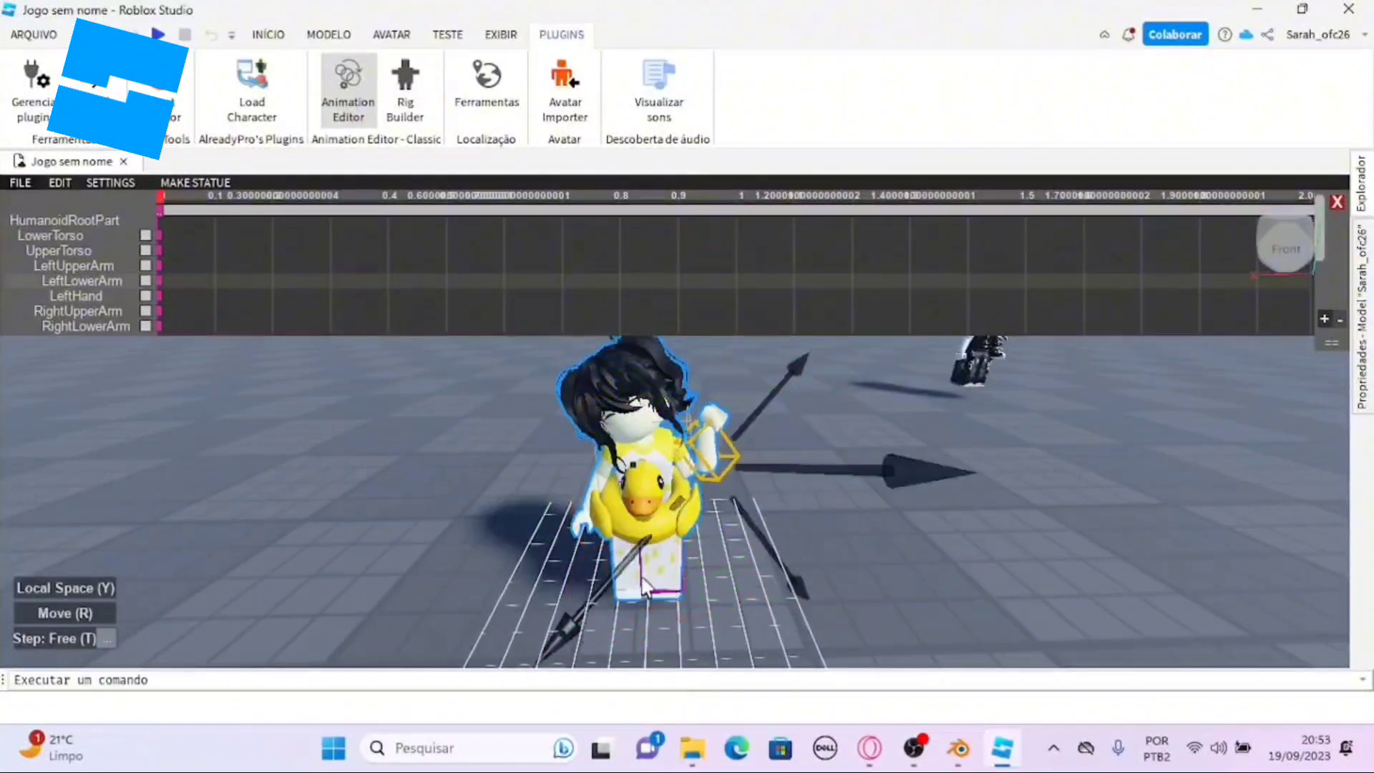
pyautogui.press('r')
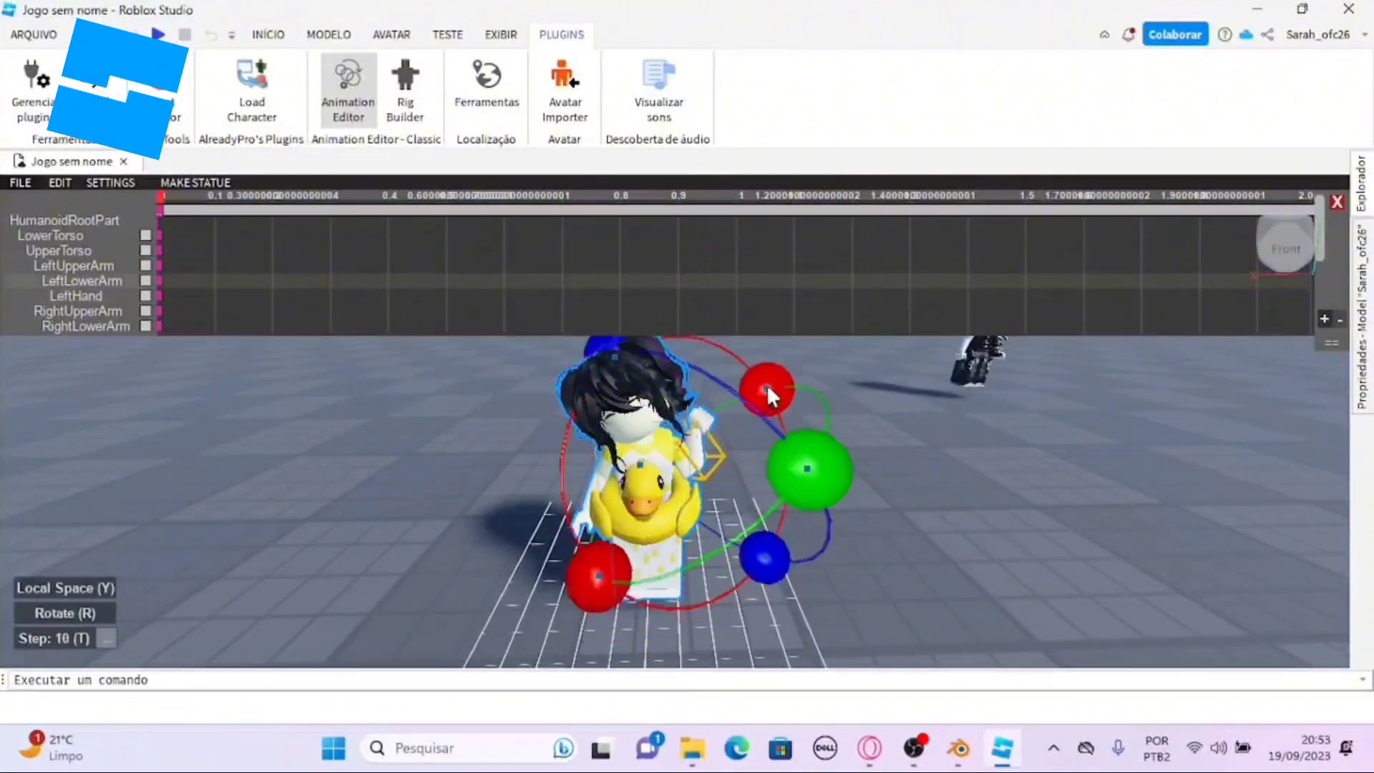
pyautogui.moveTo(782, 404); pyautogui.dragTo(785, 428)
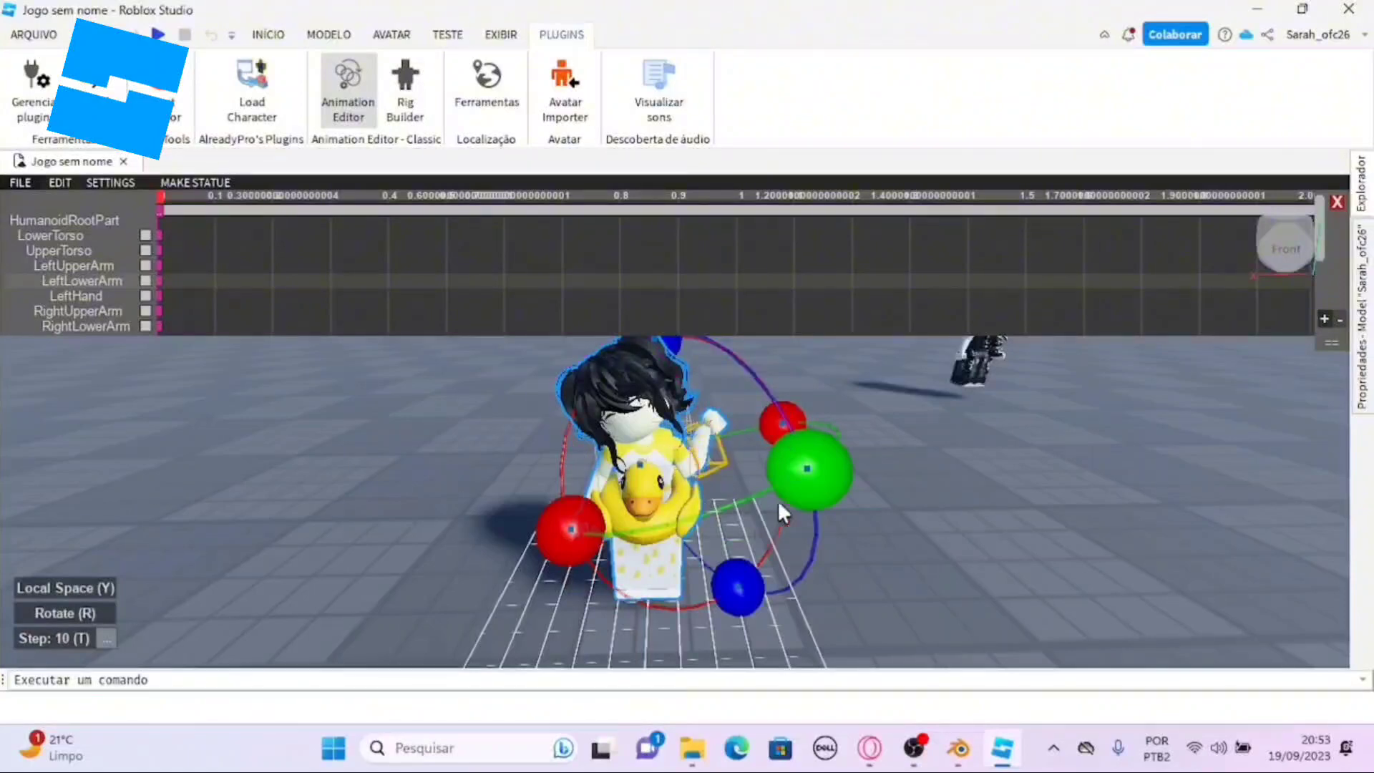
pyautogui.moveTo(778, 504)
pyautogui.mouseDown()
pyautogui.moveTo(747, 520)
pyautogui.moveTo(769, 511)
pyautogui.mouseUp()
pyautogui.click(900, 521)
pyautogui.click(705, 442)
pyautogui.moveTo(900, 521); pyautogui.dragTo(798, 490, button='right')
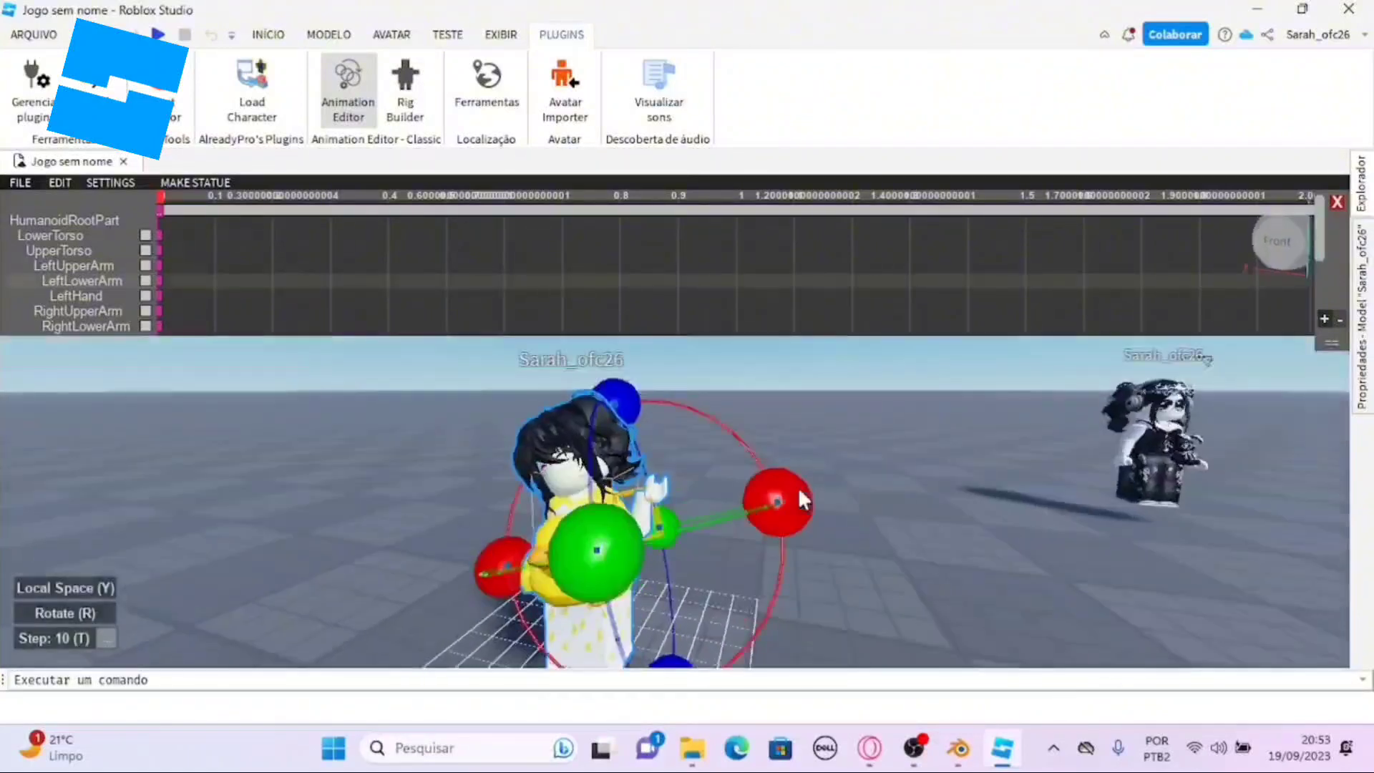
pyautogui.moveTo(799, 491)
pyautogui.mouseDown()
pyautogui.moveTo(778, 552)
pyautogui.moveTo(788, 490)
pyautogui.mouseUp()
# - Rotate the left hand about several axes to line it up with the raised forearm, then deselect it
pyautogui.moveTo(573, 393); pyautogui.dragTo(494, 488)
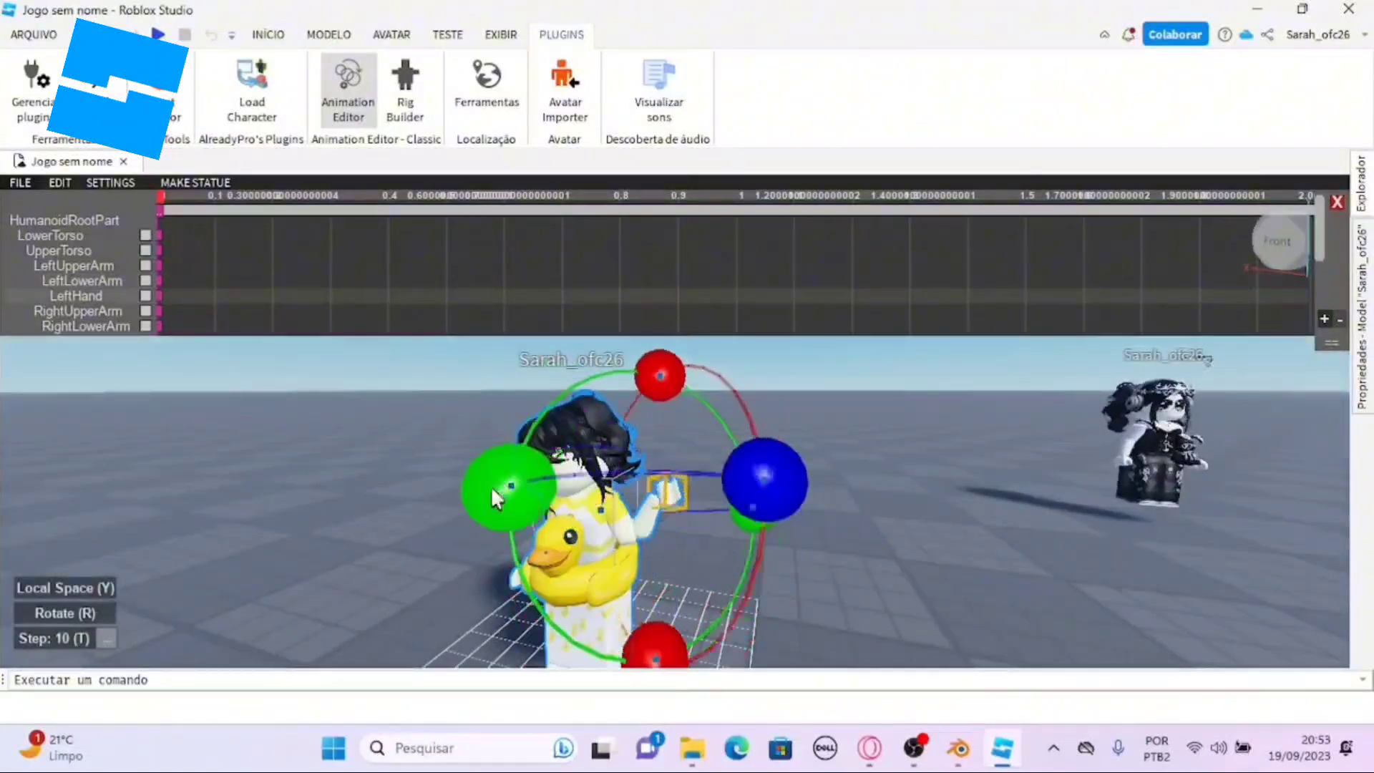
pyautogui.moveTo(659, 374); pyautogui.dragTo(621, 367)
pyautogui.moveTo(855, 451); pyautogui.dragTo(816, 533, button='right')
pyautogui.moveTo(794, 569); pyautogui.dragTo(849, 545)
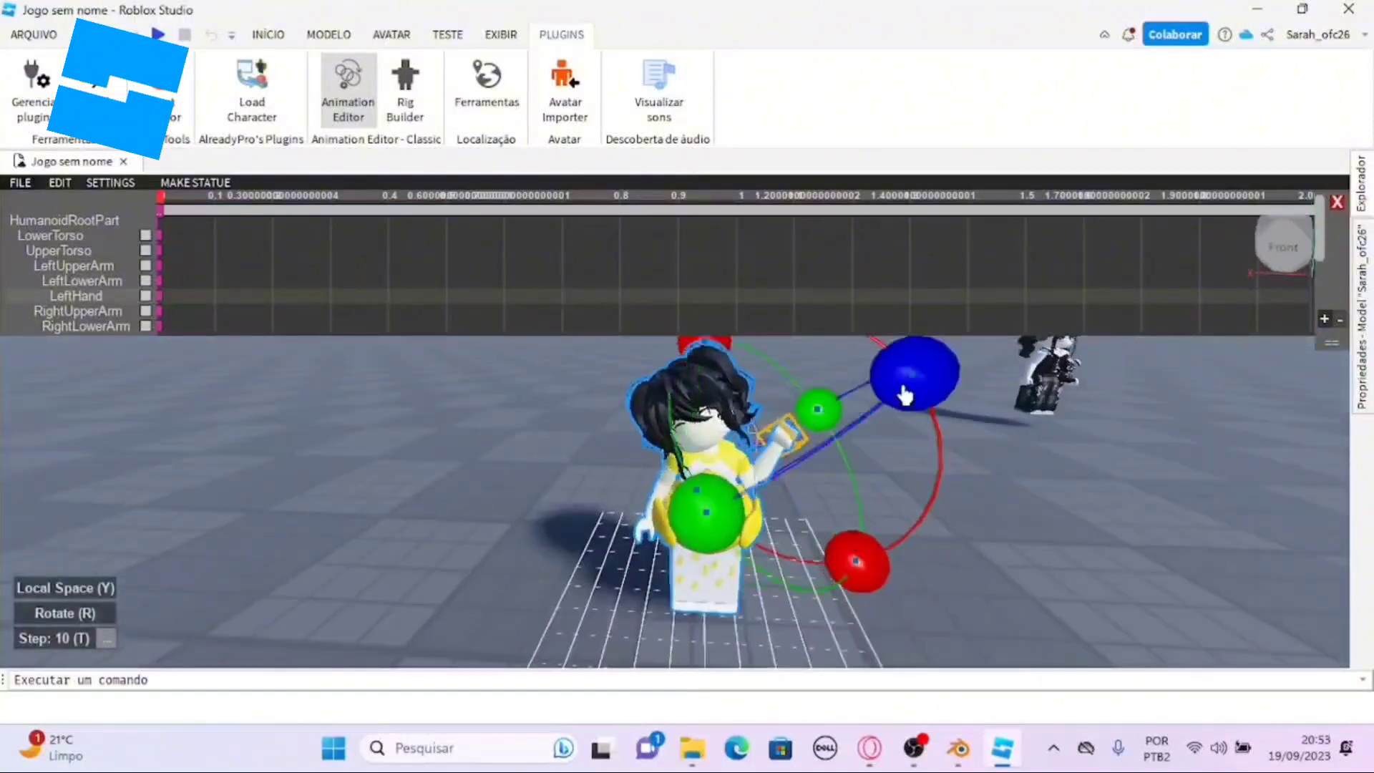
pyautogui.moveTo(903, 390); pyautogui.dragTo(776, 455, button='right')
pyautogui.moveTo(774, 602)
pyautogui.mouseDown()
pyautogui.moveTo(716, 606)
pyautogui.moveTo(772, 605)
pyautogui.mouseUp()
pyautogui.click(943, 500)
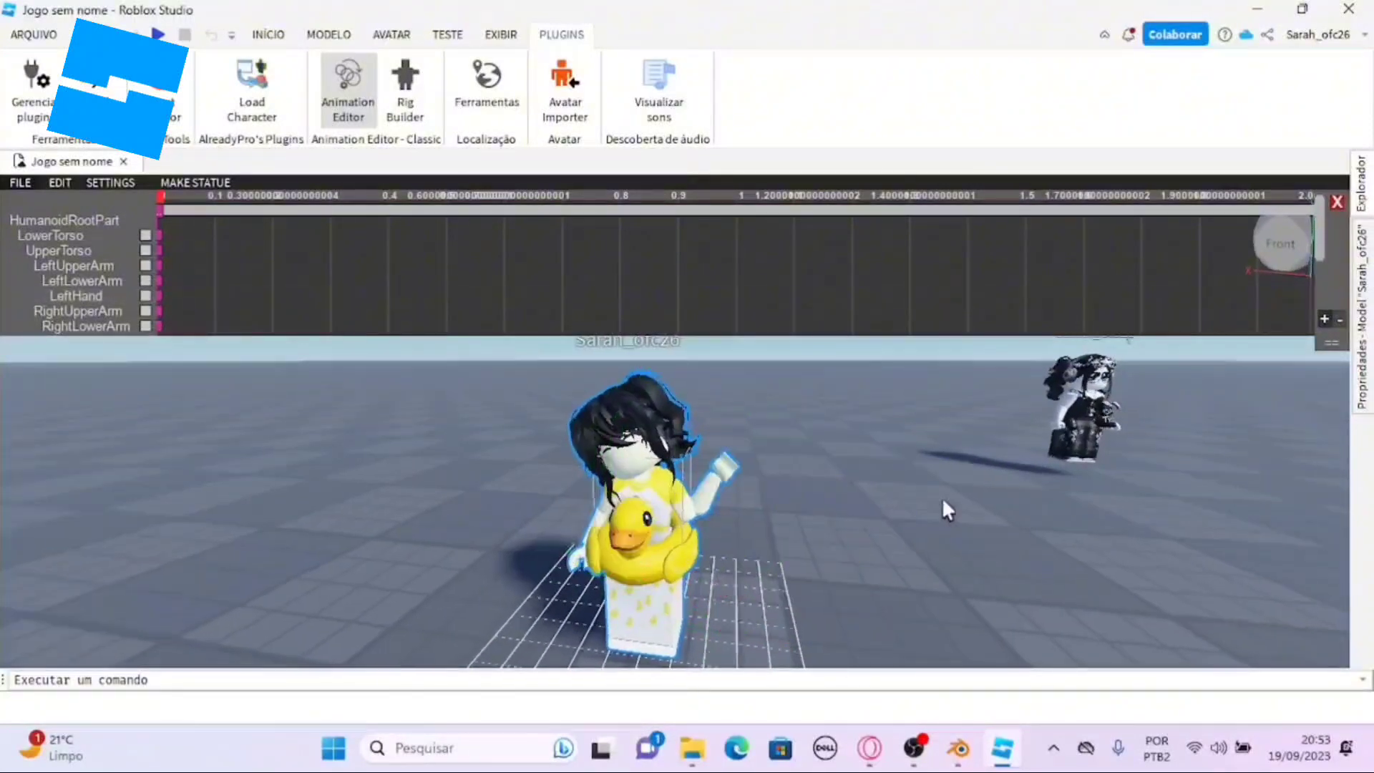
# - Select the left lower arm and shift it slightly sideways and vertically in Move mode, then deselect it
pyautogui.scroll(3, 941, 499)
pyautogui.moveTo(942, 498); pyautogui.dragTo(895, 465, button='right')
pyautogui.click(689, 453)
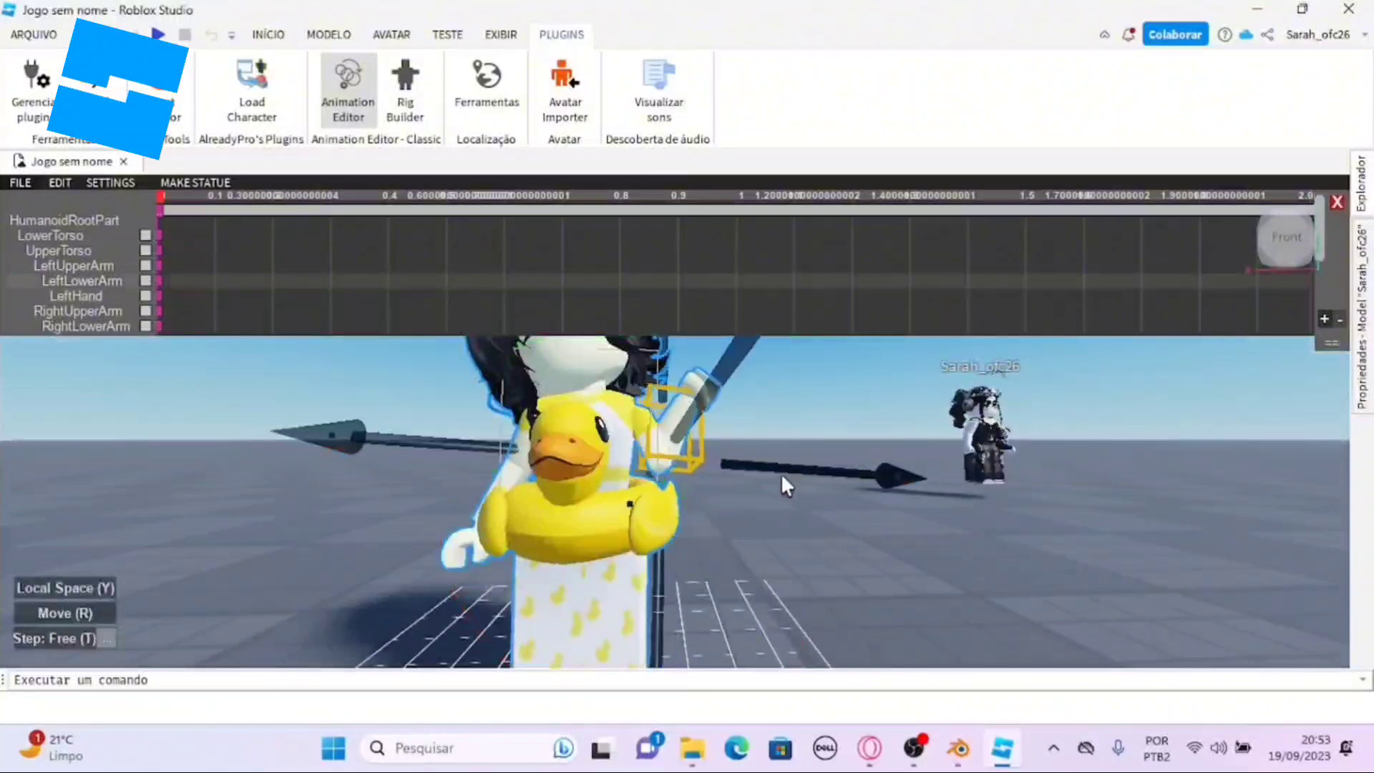
pyautogui.moveTo(670, 571); pyautogui.dragTo(667, 582)
pyautogui.moveTo(852, 473); pyautogui.dragTo(777, 470)
pyautogui.click(804, 507)
# - Reselect the left lower arm, move it slightly forward as seen from the avatar's left side, and deselect it
pyautogui.click(674, 448)
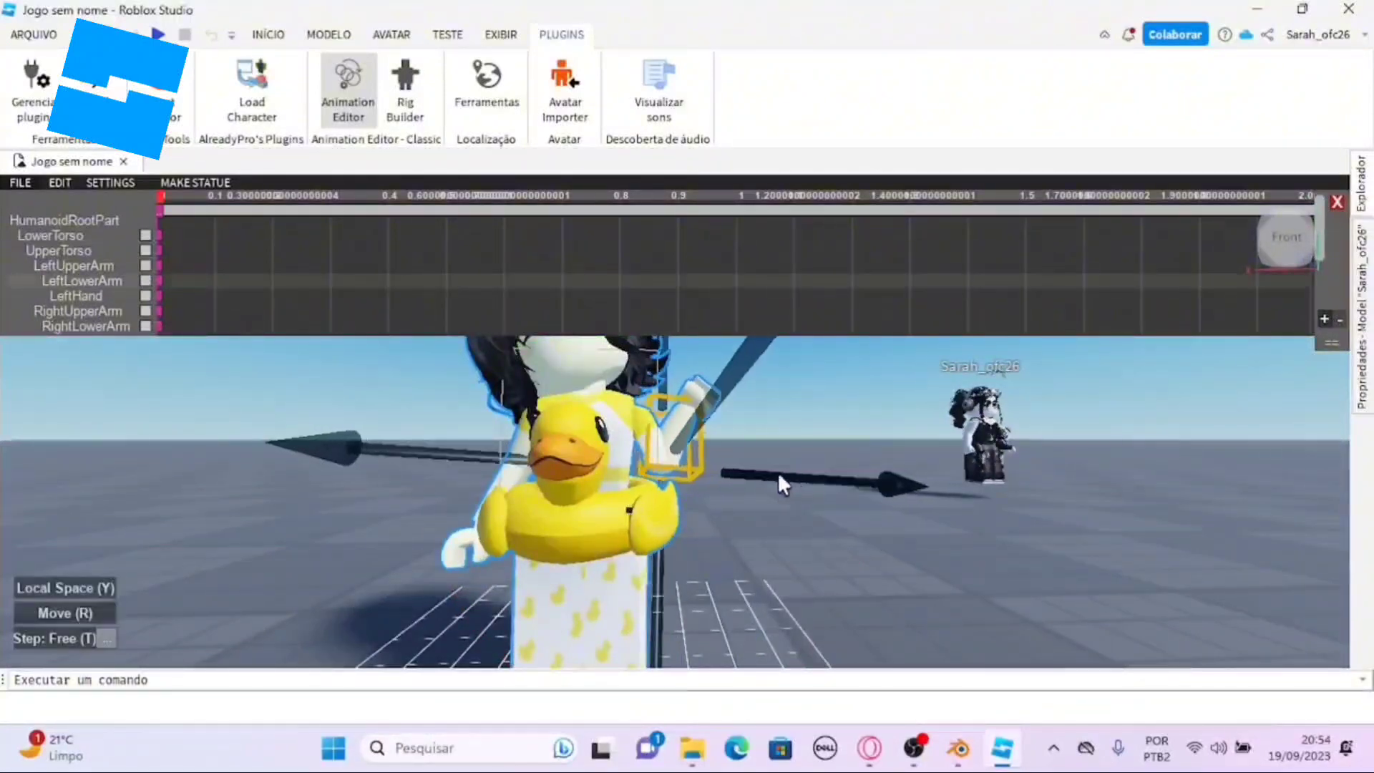
pyautogui.click(874, 492)
pyautogui.moveTo(874, 492); pyautogui.dragTo(845, 492, button='right')
pyautogui.click(760, 445)
pyautogui.moveTo(621, 430); pyautogui.dragTo(599, 422)
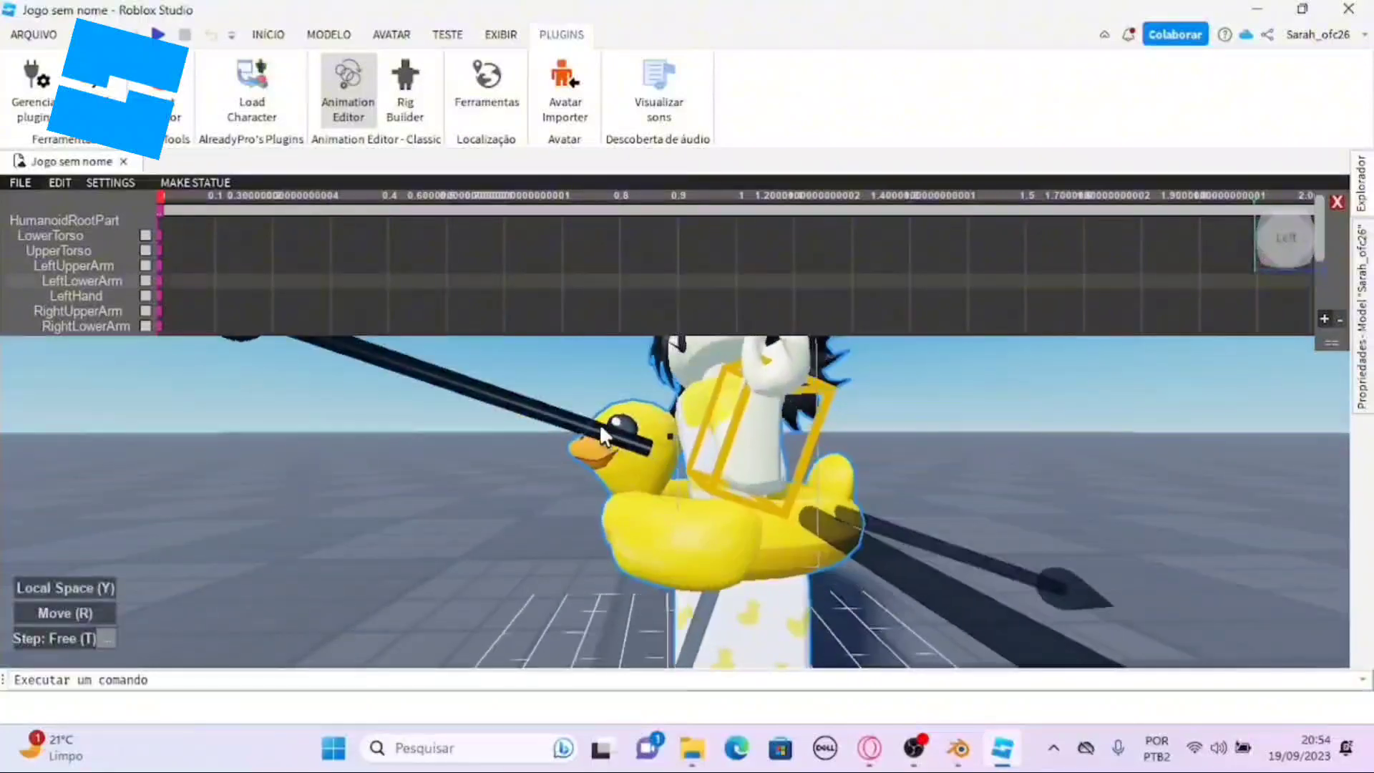
pyautogui.click(985, 480)
# - Select the right upper arm, switch the manipulator to Rotate mode, and swing the arm forward
pyautogui.scroll(-4, 984, 481)
pyautogui.moveTo(984, 481); pyautogui.dragTo(984, 480, button='right')
pyautogui.scroll(5, 986, 479)
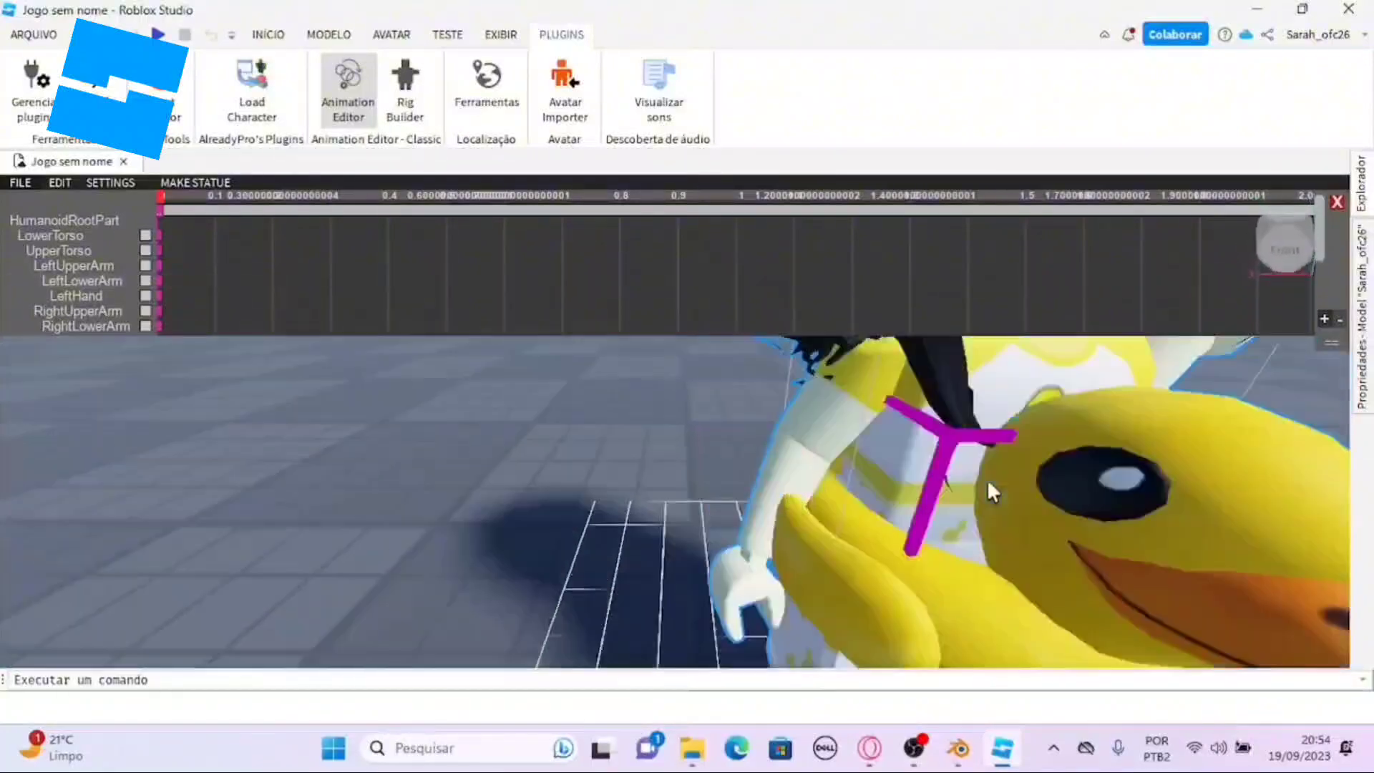
pyautogui.click(792, 399)
pyautogui.press('r')
pyautogui.scroll(-5, 733, 575)
pyautogui.scroll(5, 733, 574)
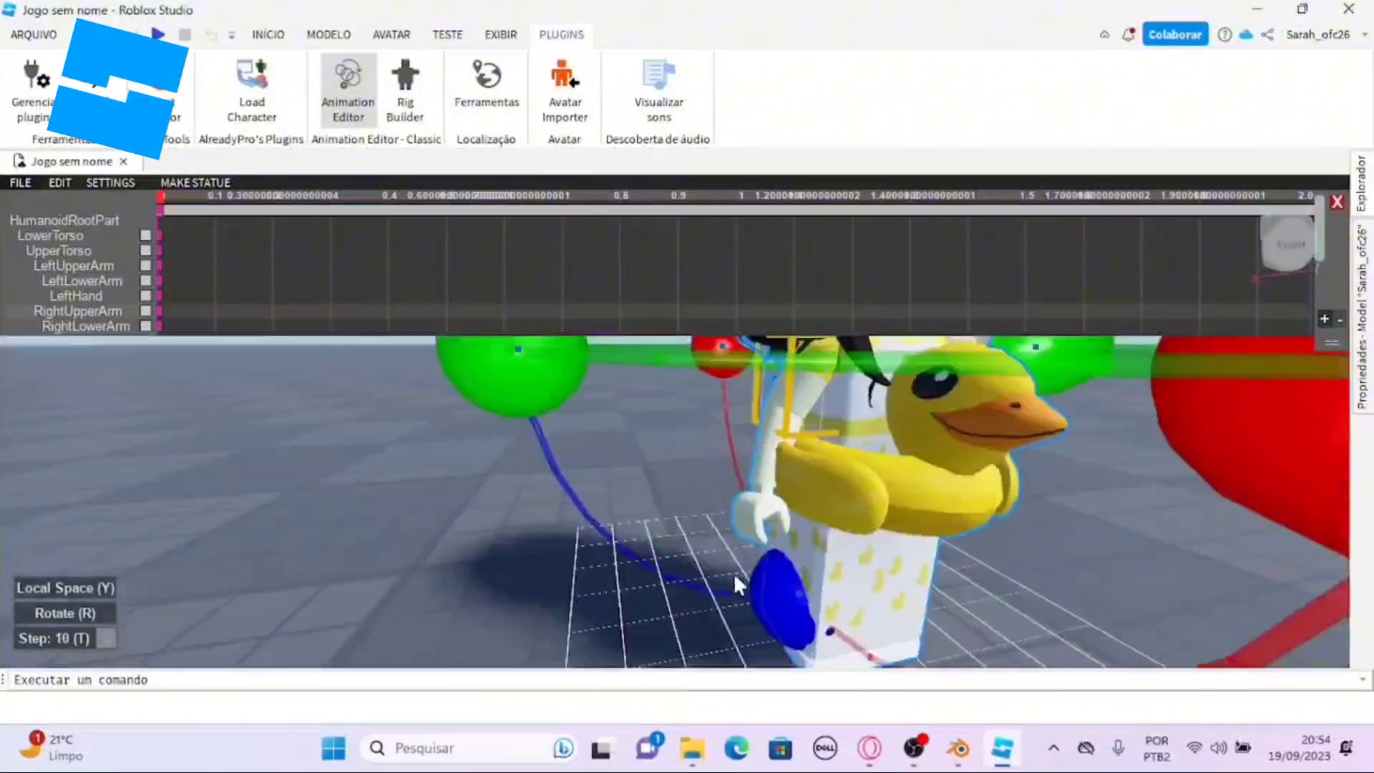
pyautogui.scroll(-3, 733, 575)
pyautogui.moveTo(732, 575); pyautogui.dragTo(732, 574, button='right')
pyautogui.moveTo(537, 450); pyautogui.dragTo(684, 573)
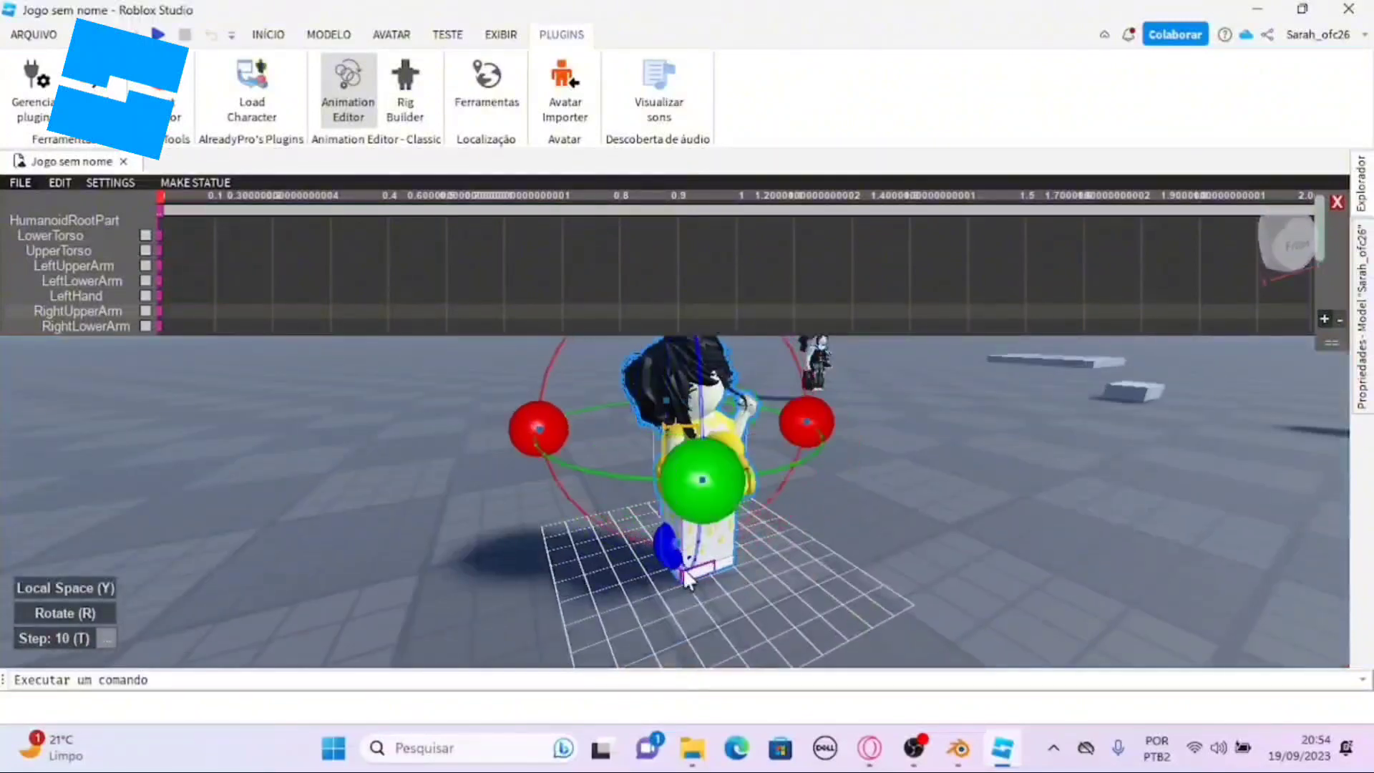
# - Rotate the right upper arm outward, away from the torso, as seen from the front
pyautogui.scroll(3, 929, 521)
pyautogui.moveTo(929, 522); pyautogui.dragTo(929, 523, button='right')
pyautogui.scroll(-3, 930, 522)
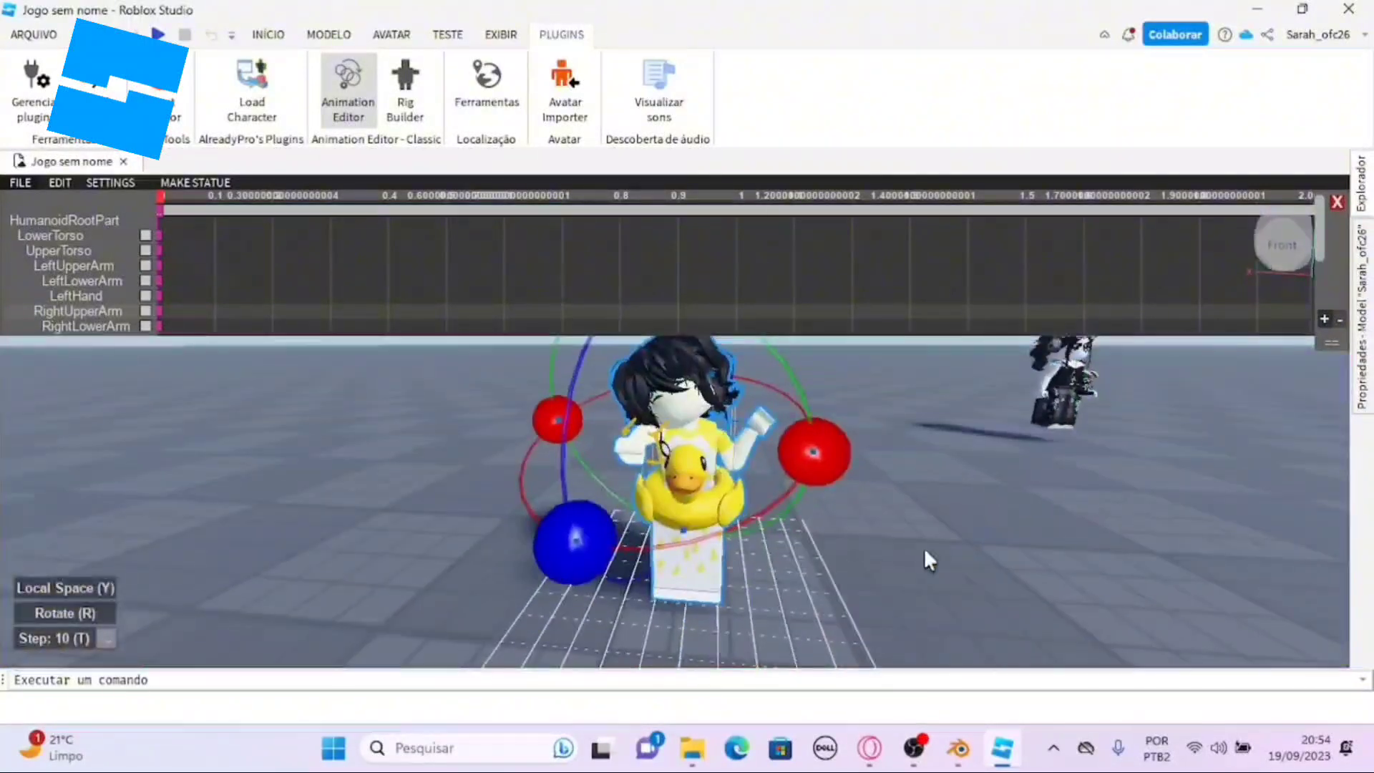
pyautogui.moveTo(810, 462); pyautogui.dragTo(549, 552)
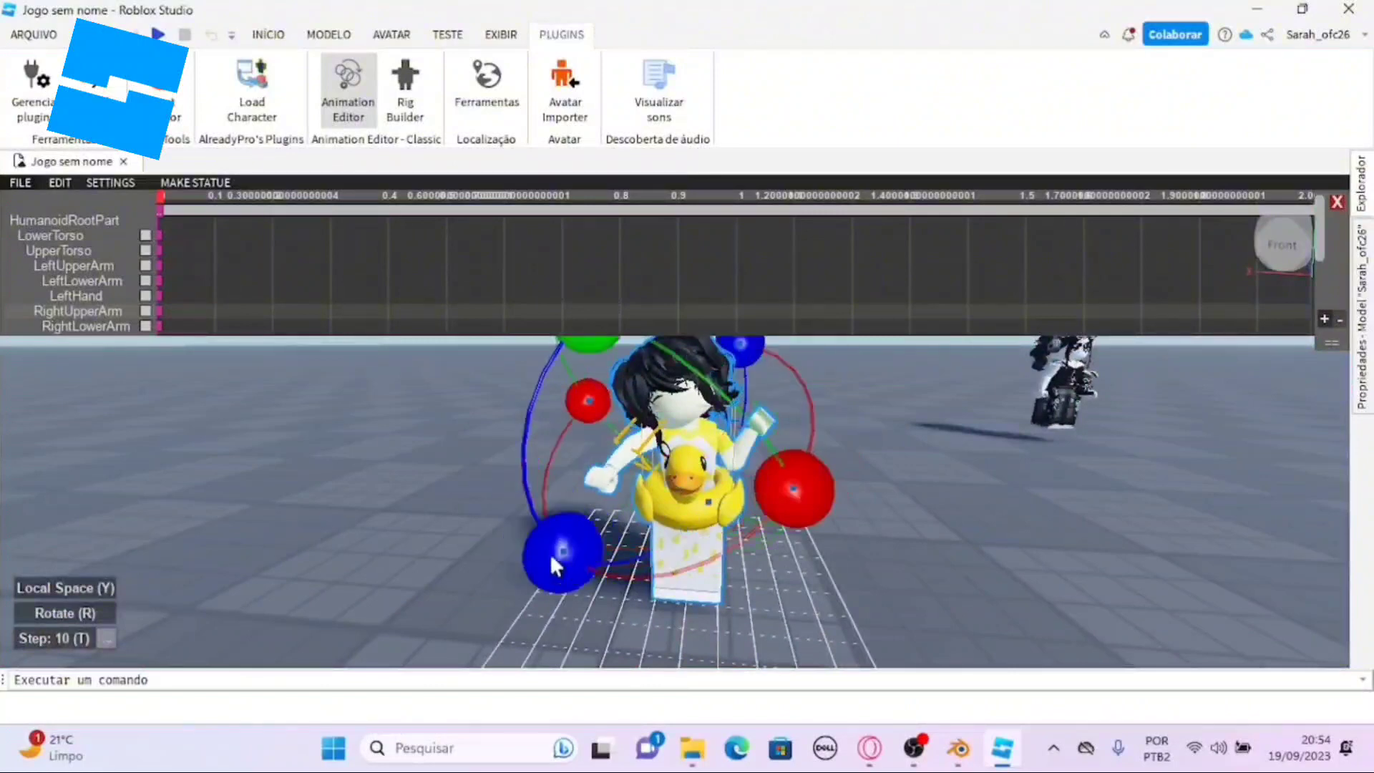
# - Select the right lower arm, rotate it to bring the hand down beside the duck float, and deselect it
pyautogui.click(620, 469)
pyautogui.moveTo(562, 409); pyautogui.dragTo(534, 466)
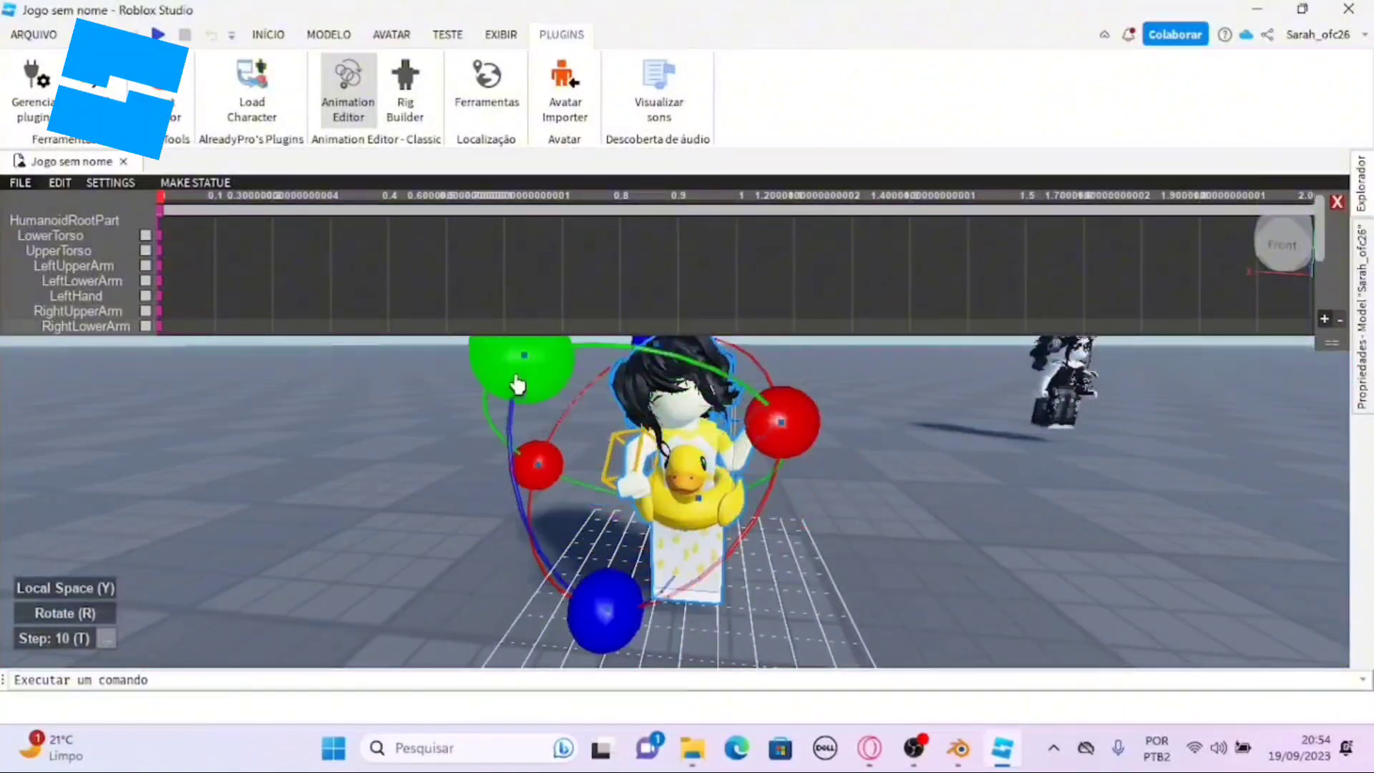
pyautogui.scroll(-4, 844, 476)
pyautogui.moveTo(844, 475); pyautogui.dragTo(844, 475, button='right')
pyautogui.scroll(4, 845, 475)
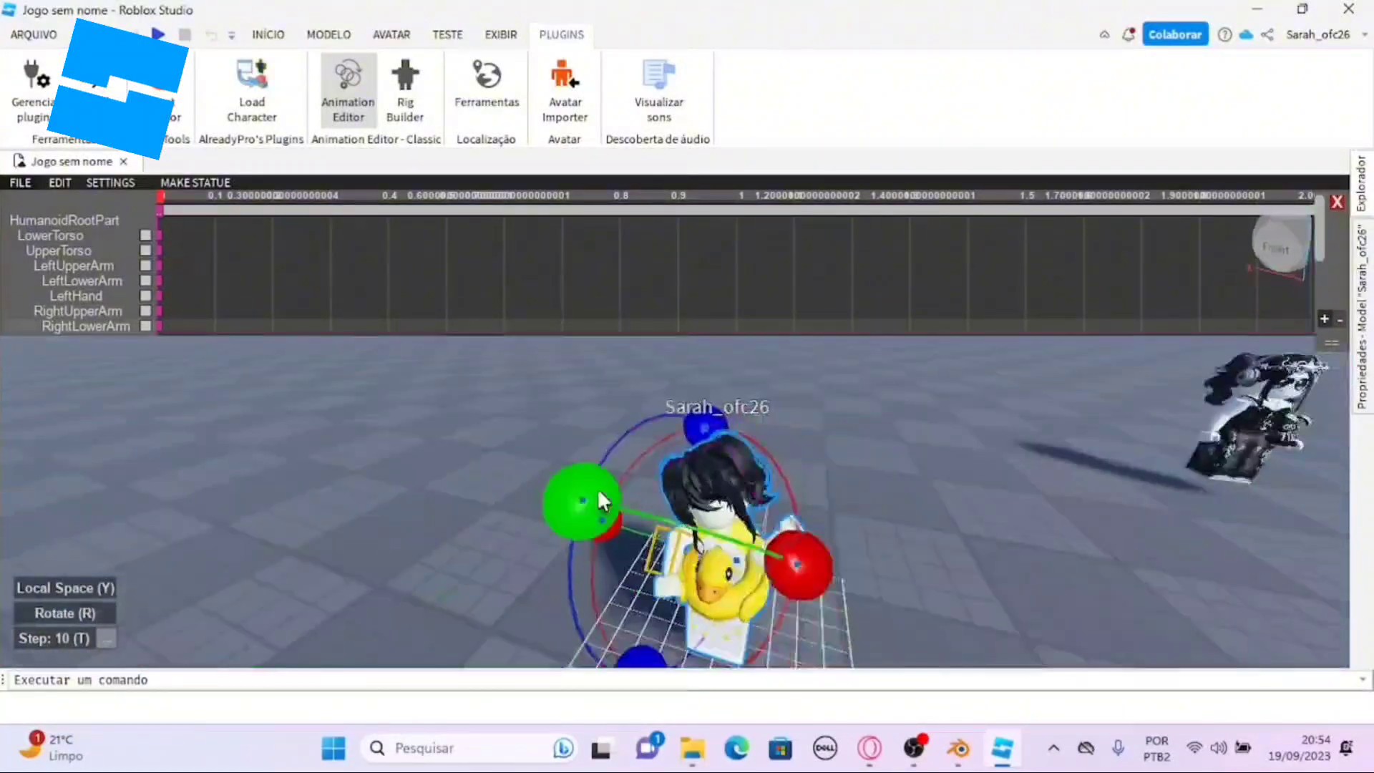
pyautogui.moveTo(598, 490); pyautogui.dragTo(644, 500)
pyautogui.scroll(3, 1056, 574)
pyautogui.moveTo(1056, 574)
pyautogui.mouseDown(button='right')
pyautogui.moveTo(1020, 577)
pyautogui.moveTo(1037, 557)
pyautogui.mouseUp(button='right')
pyautogui.scroll(-3, 1020, 577)
pyautogui.click(1021, 577)
# - Select the left leg and rotate it outward, away from the right leg, in Rotate mode
pyautogui.scroll(2, 1021, 576)
pyautogui.click(718, 629)
pyautogui.scroll(-3, 1038, 557)
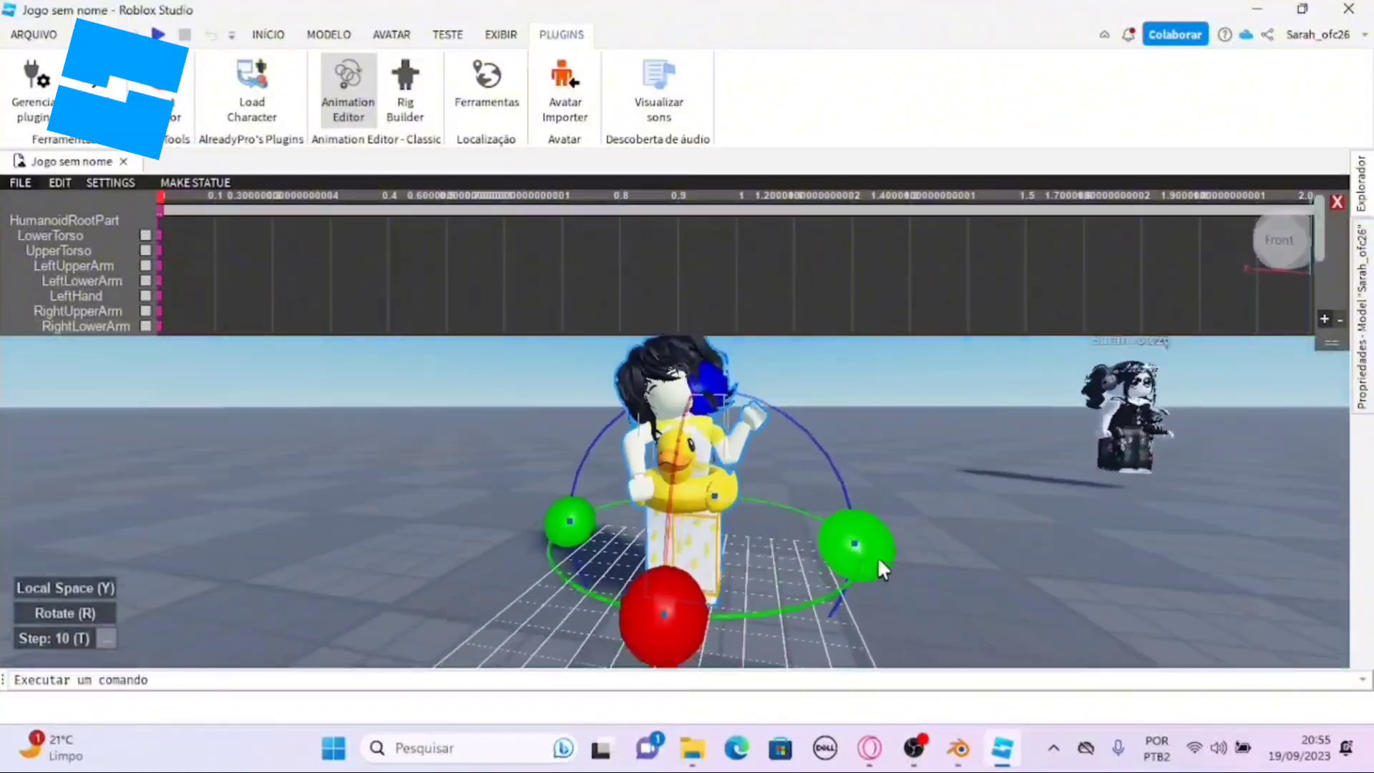
pyautogui.moveTo(816, 616); pyautogui.dragTo(817, 615, button='right')
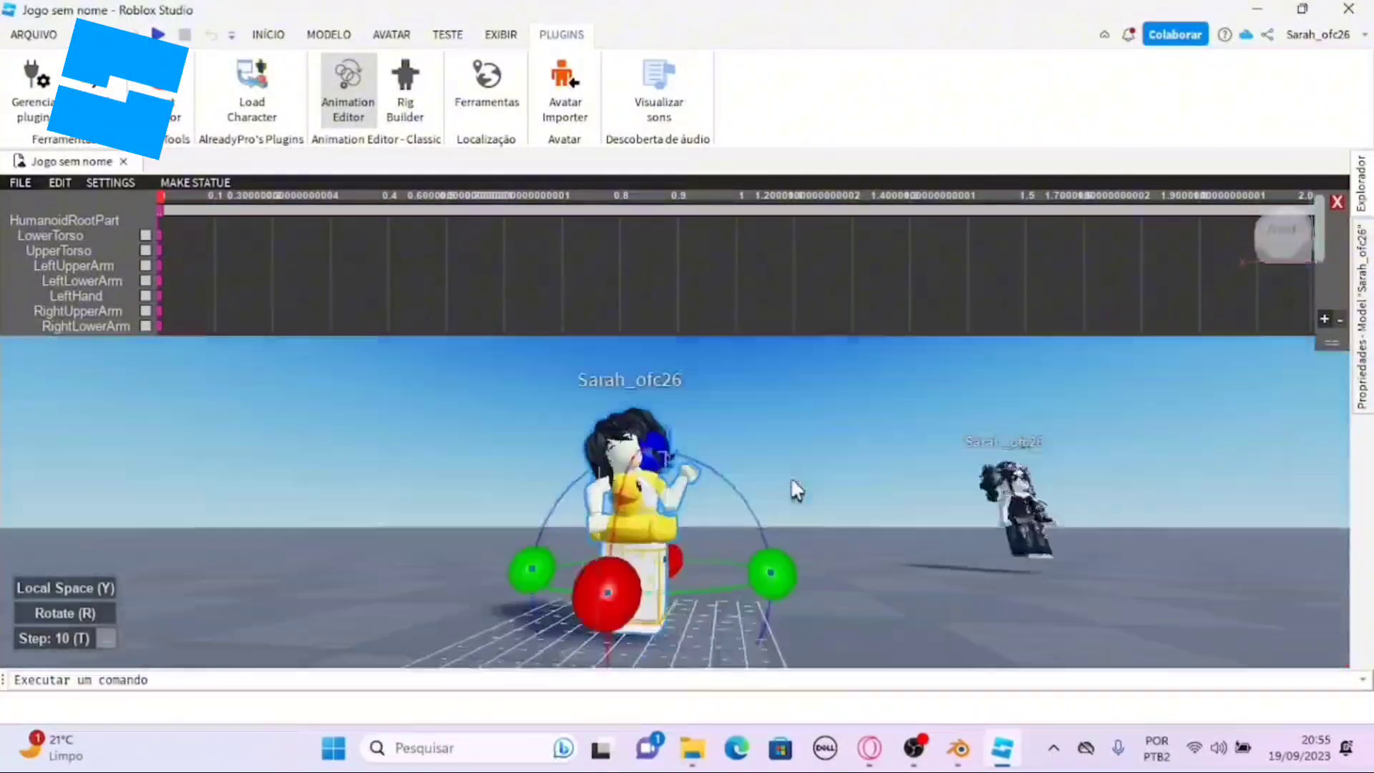
pyautogui.press('r')
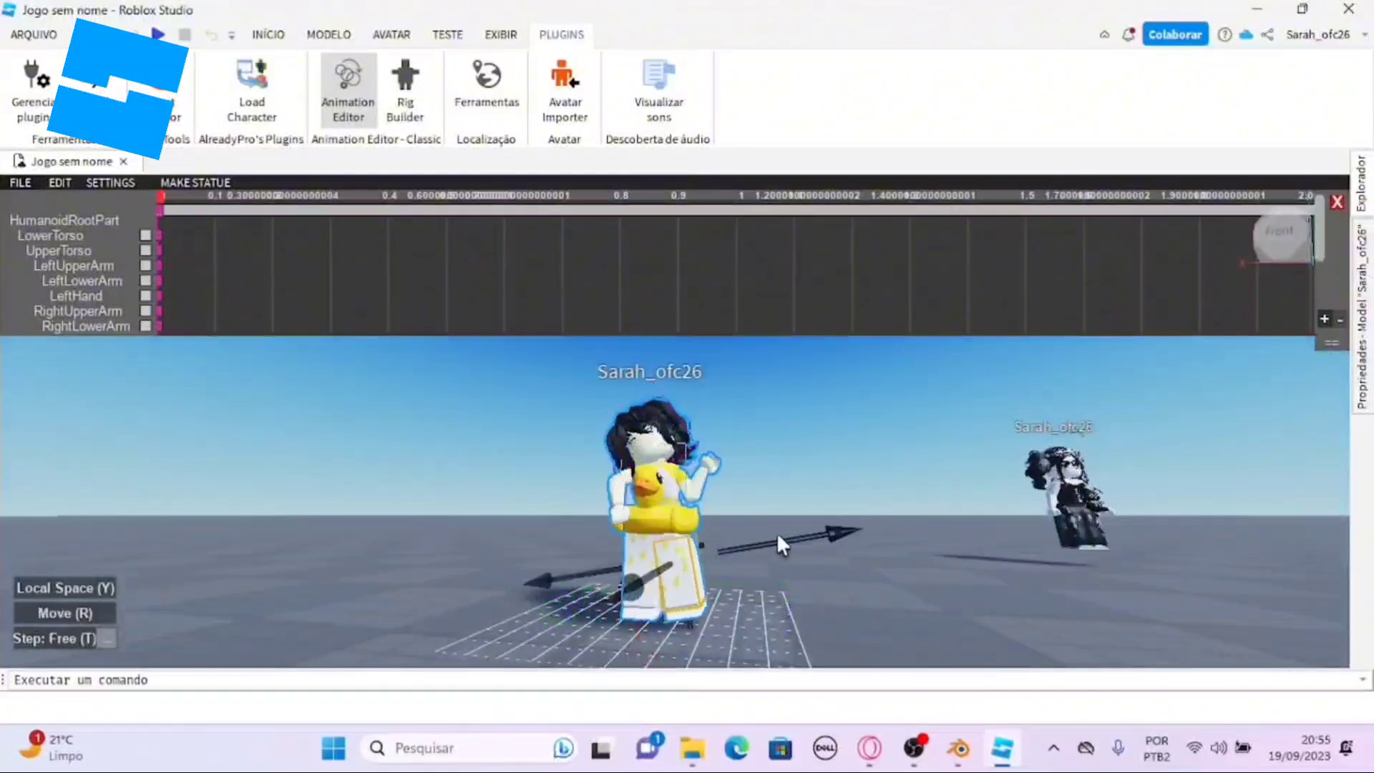
pyautogui.moveTo(877, 478); pyautogui.dragTo(878, 478, button='right')
pyautogui.click(621, 542)
pyautogui.press('r')
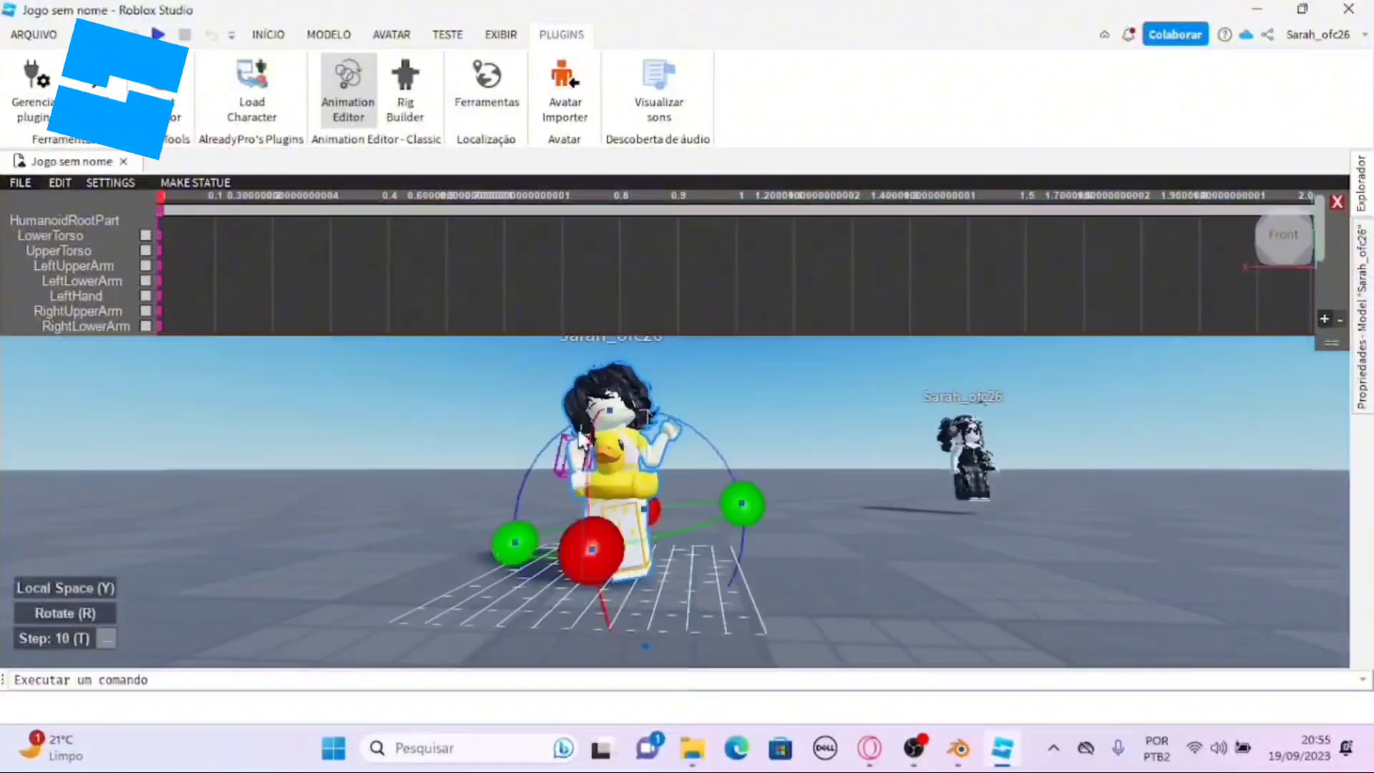
pyautogui.scroll(5, 827, 607)
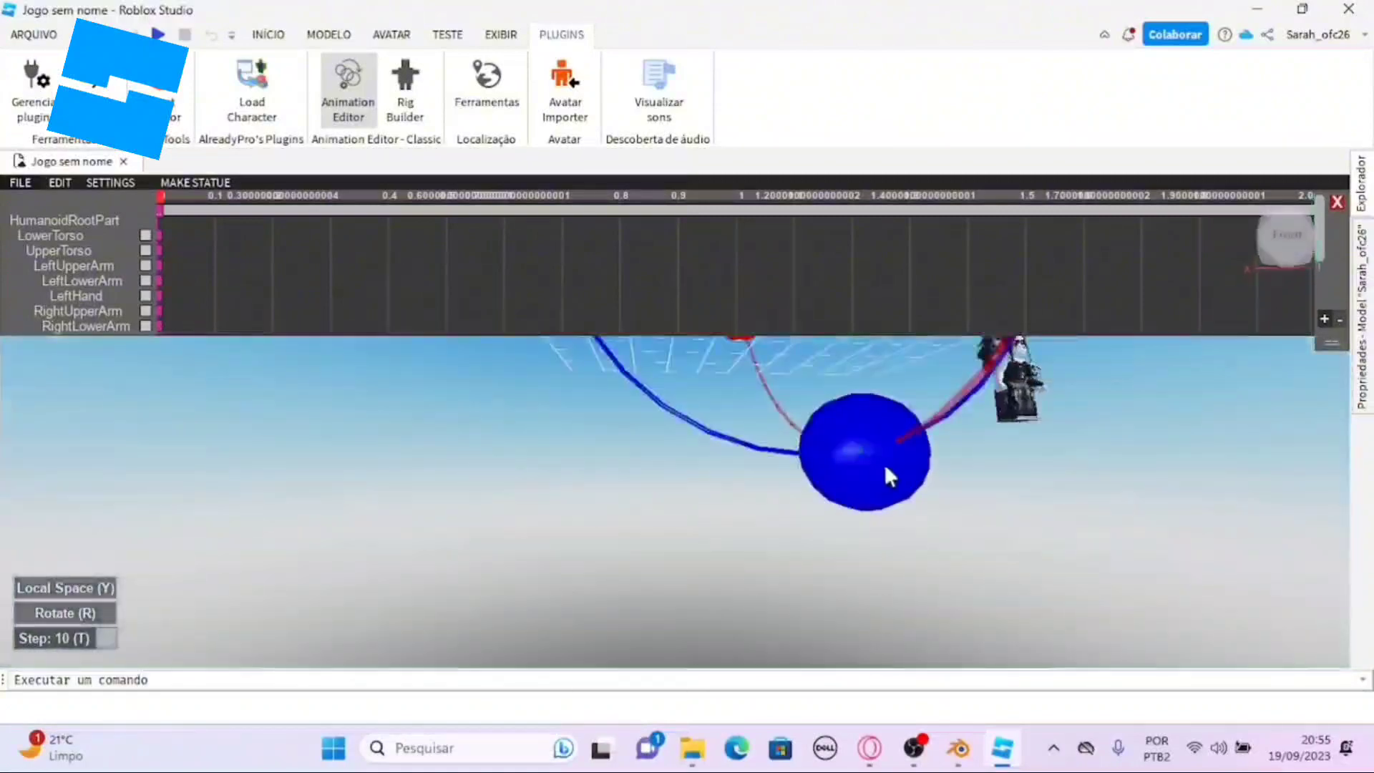
pyautogui.scroll(-5, 869, 573)
pyautogui.moveTo(883, 573); pyautogui.dragTo(869, 572, button='right')
pyautogui.scroll(5, 868, 574)
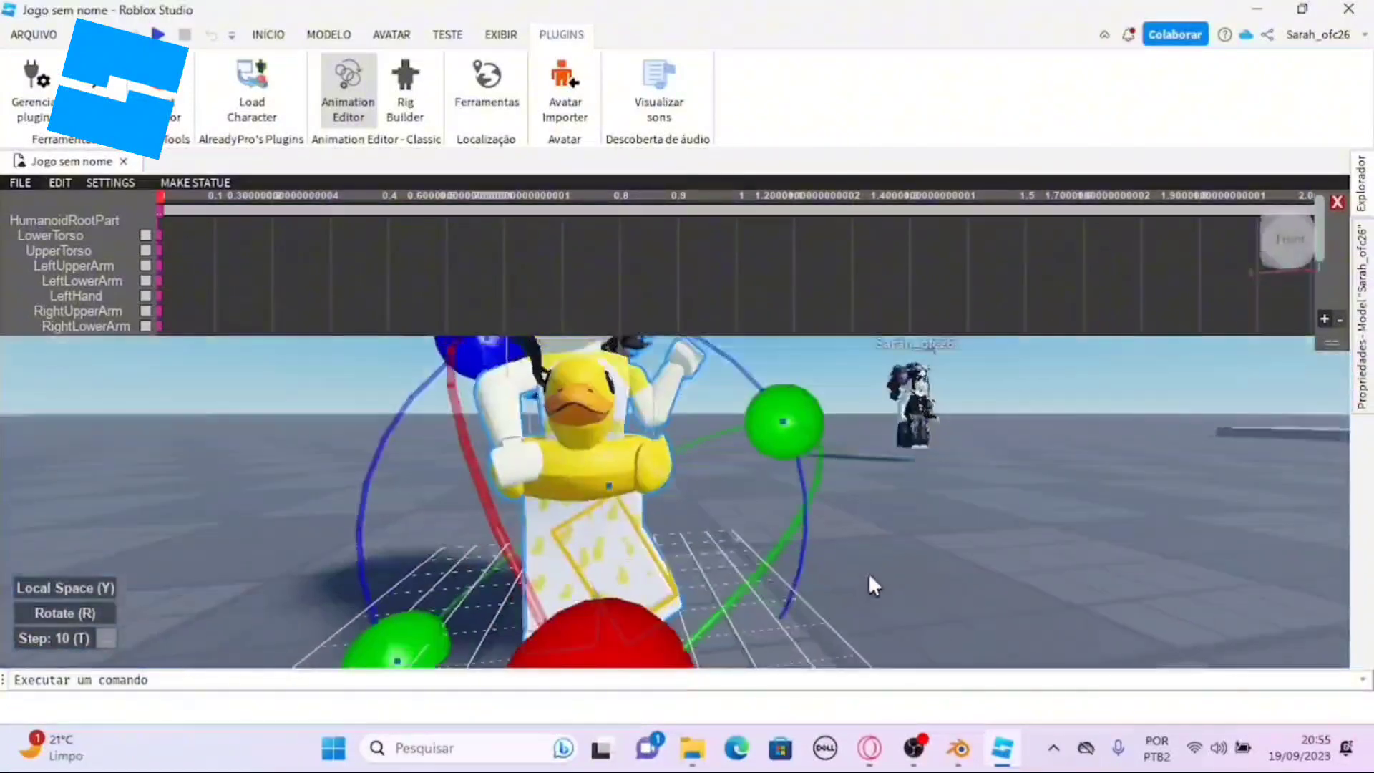
pyautogui.moveTo(822, 470); pyautogui.dragTo(841, 437)
pyautogui.moveTo(930, 604); pyautogui.dragTo(934, 606, button='right')
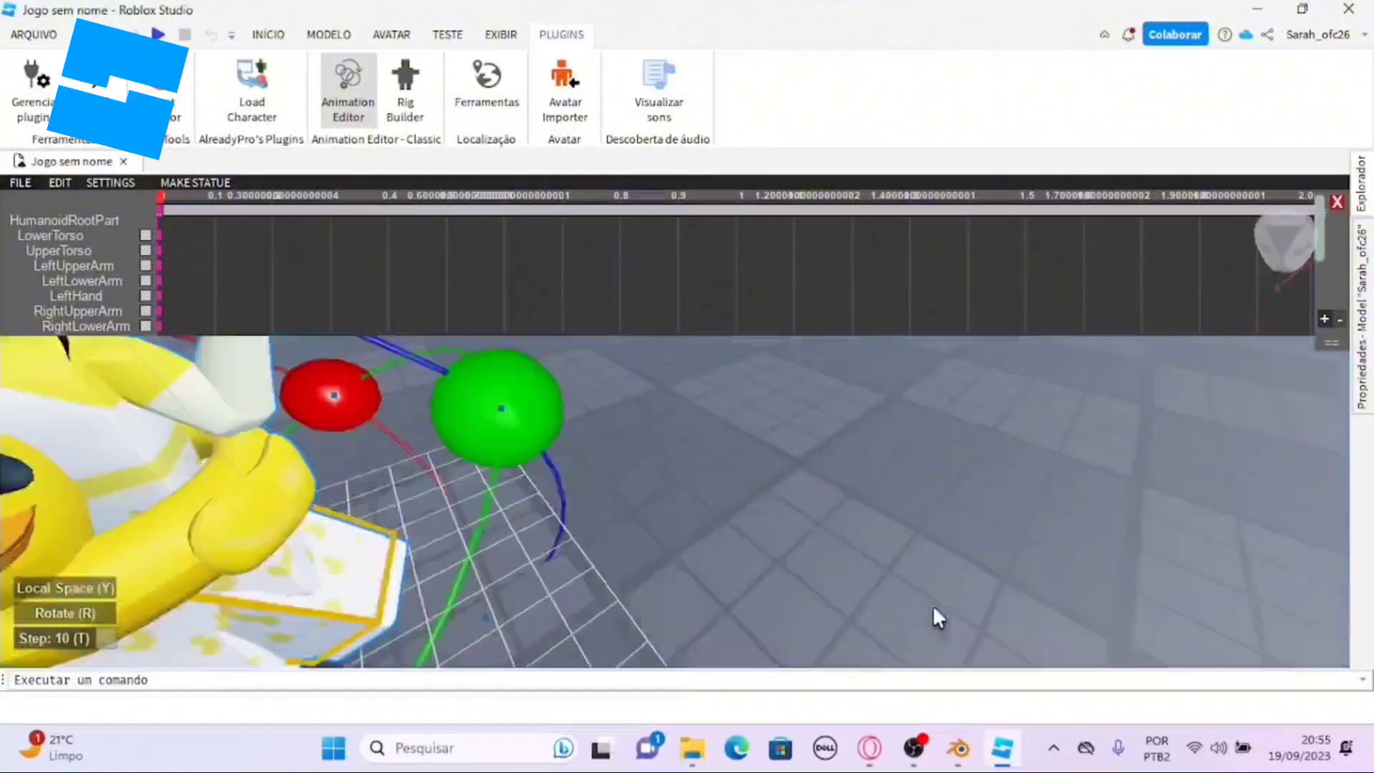
# - Switch the manipulator to Move mode and reposition the rotated left leg as seen from the front and side
pyautogui.scroll(-4, 934, 607)
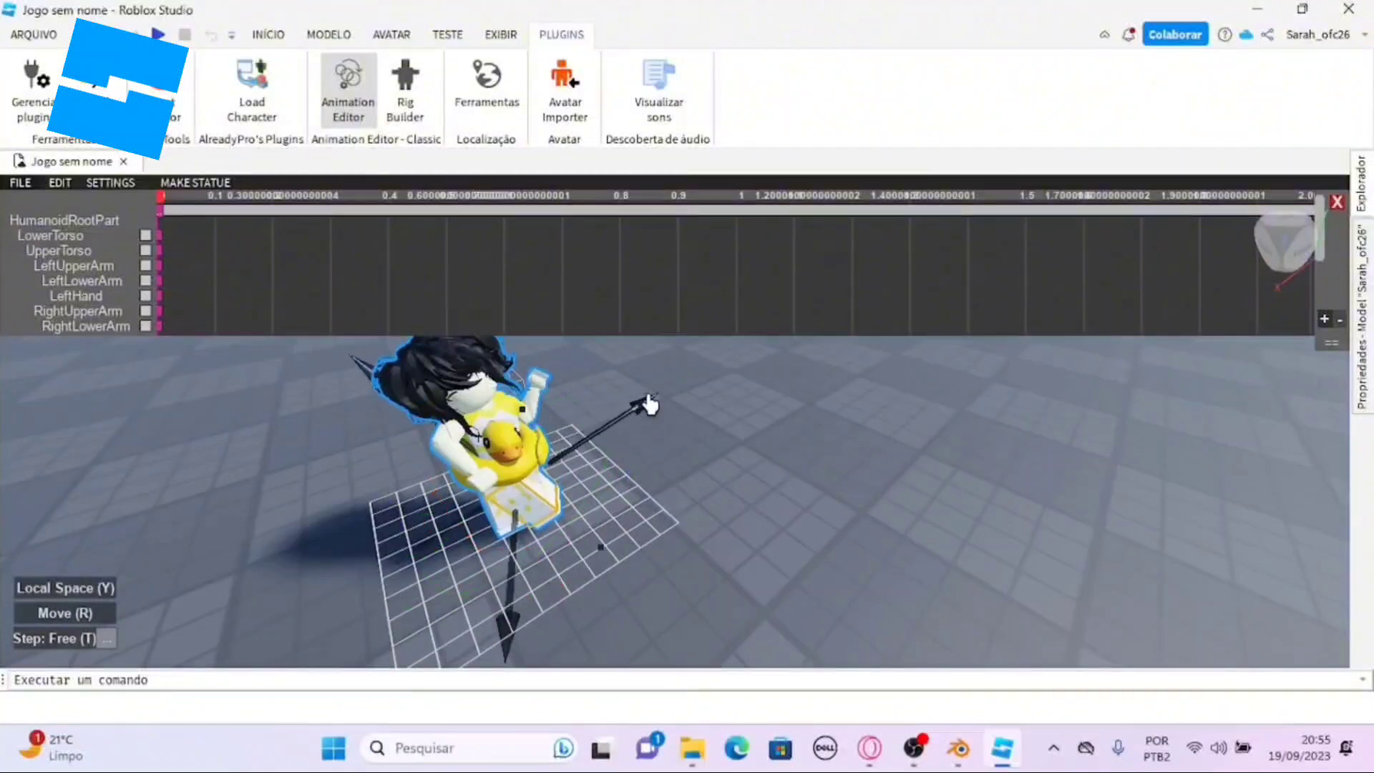
pyautogui.moveTo(646, 409); pyautogui.dragTo(792, 551, button='right')
pyautogui.scroll(5, 791, 551)
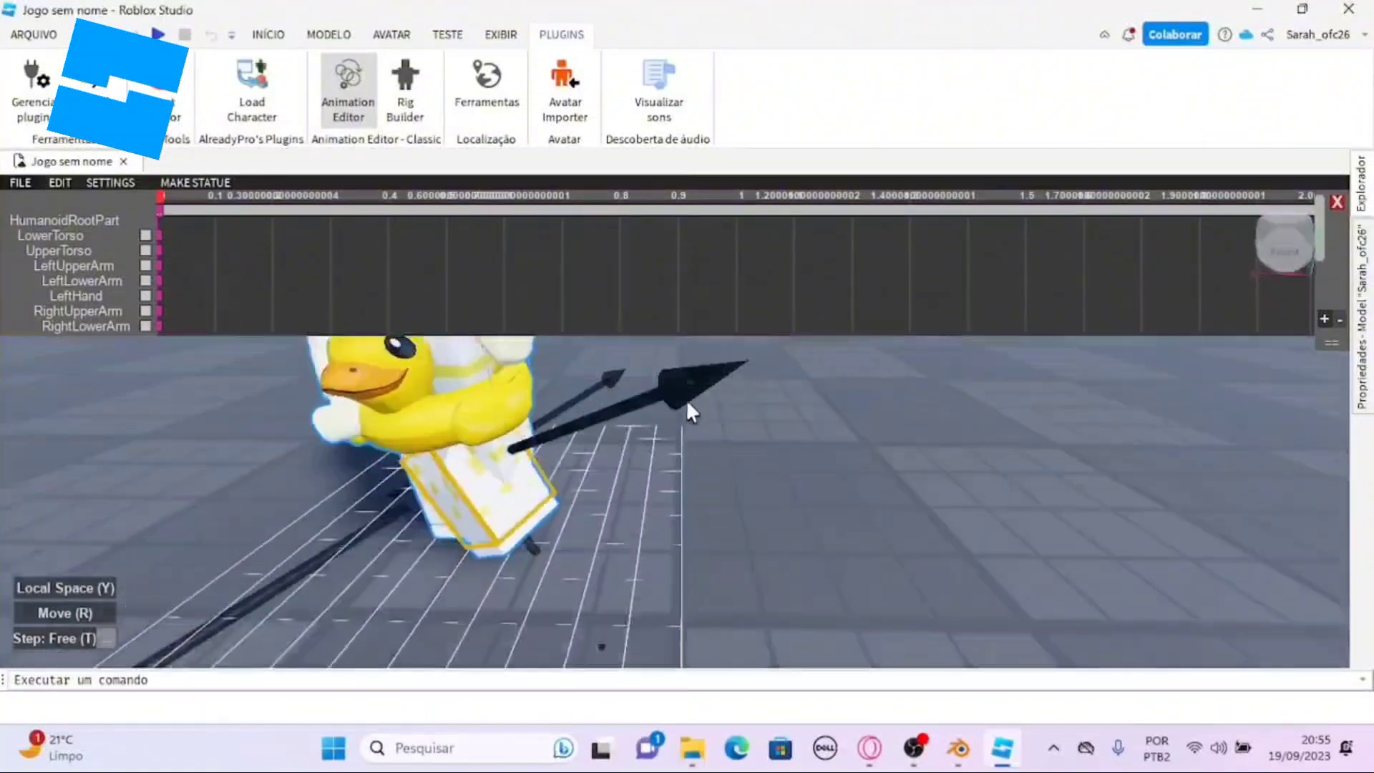
pyautogui.click(485, 510)
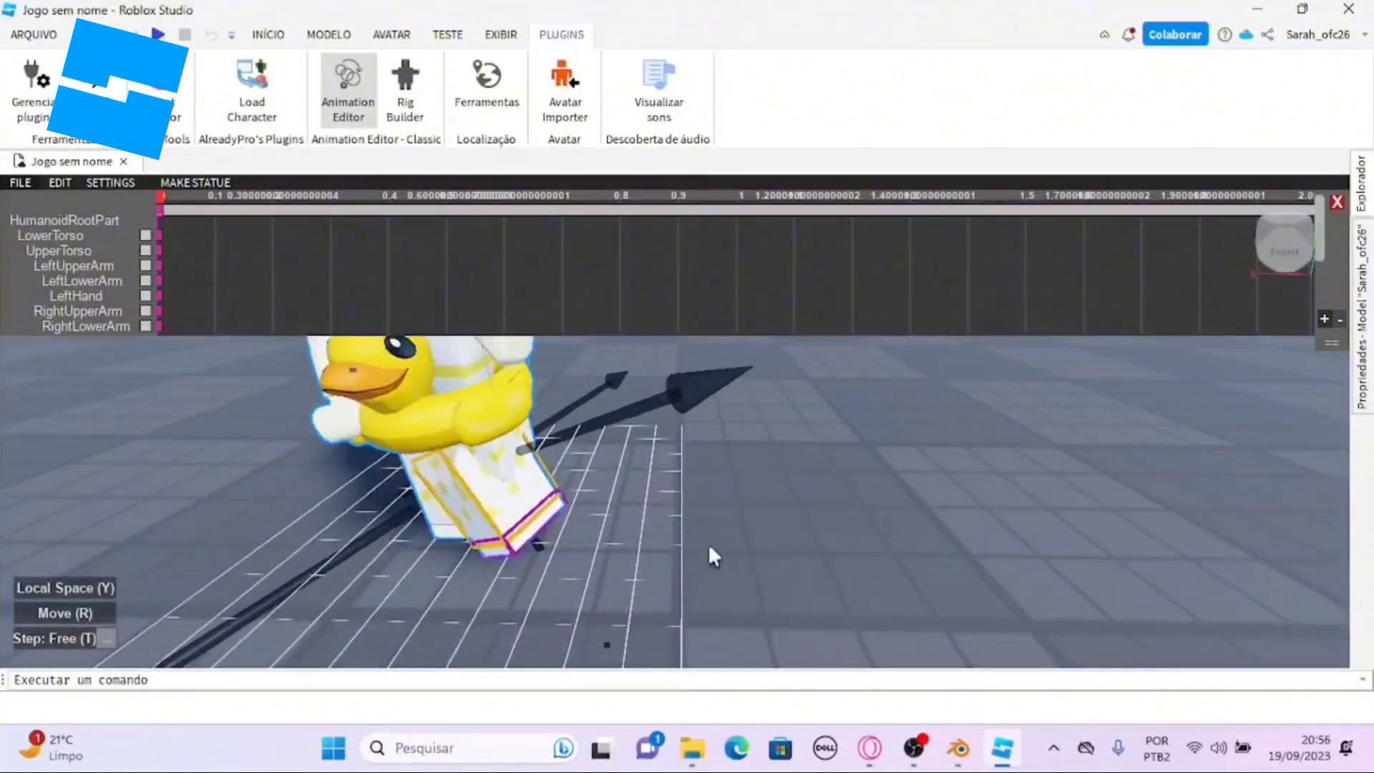
pyautogui.moveTo(707, 543); pyautogui.dragTo(748, 533, button='right')
pyautogui.scroll(-4, 749, 533)
pyautogui.moveTo(697, 580); pyautogui.dragTo(721, 617)
pyautogui.moveTo(410, 441); pyautogui.dragTo(388, 431)
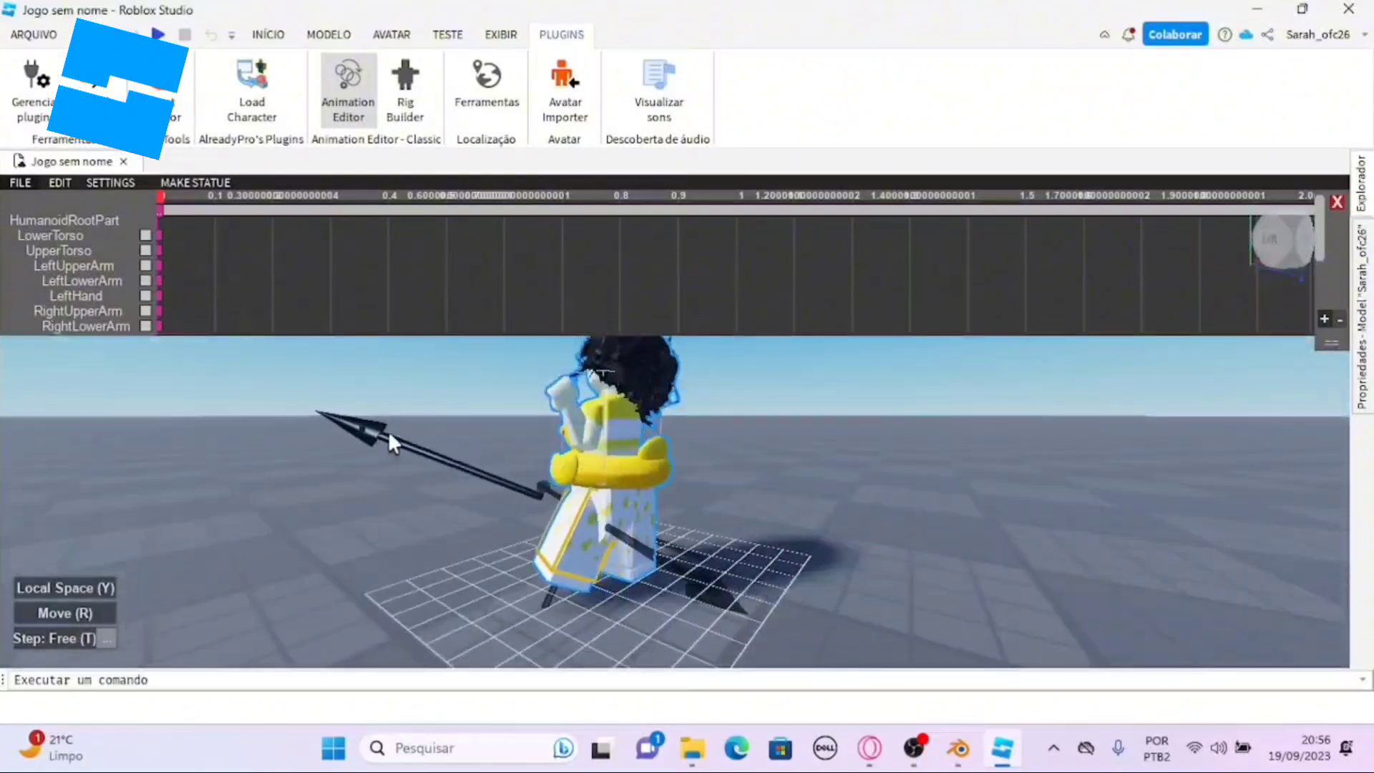
# - Fine-tune the left leg's position at the hip from the front and deselect it
pyautogui.moveTo(777, 554); pyautogui.dragTo(778, 563, button='right')
pyautogui.moveTo(595, 547); pyautogui.dragTo(602, 562)
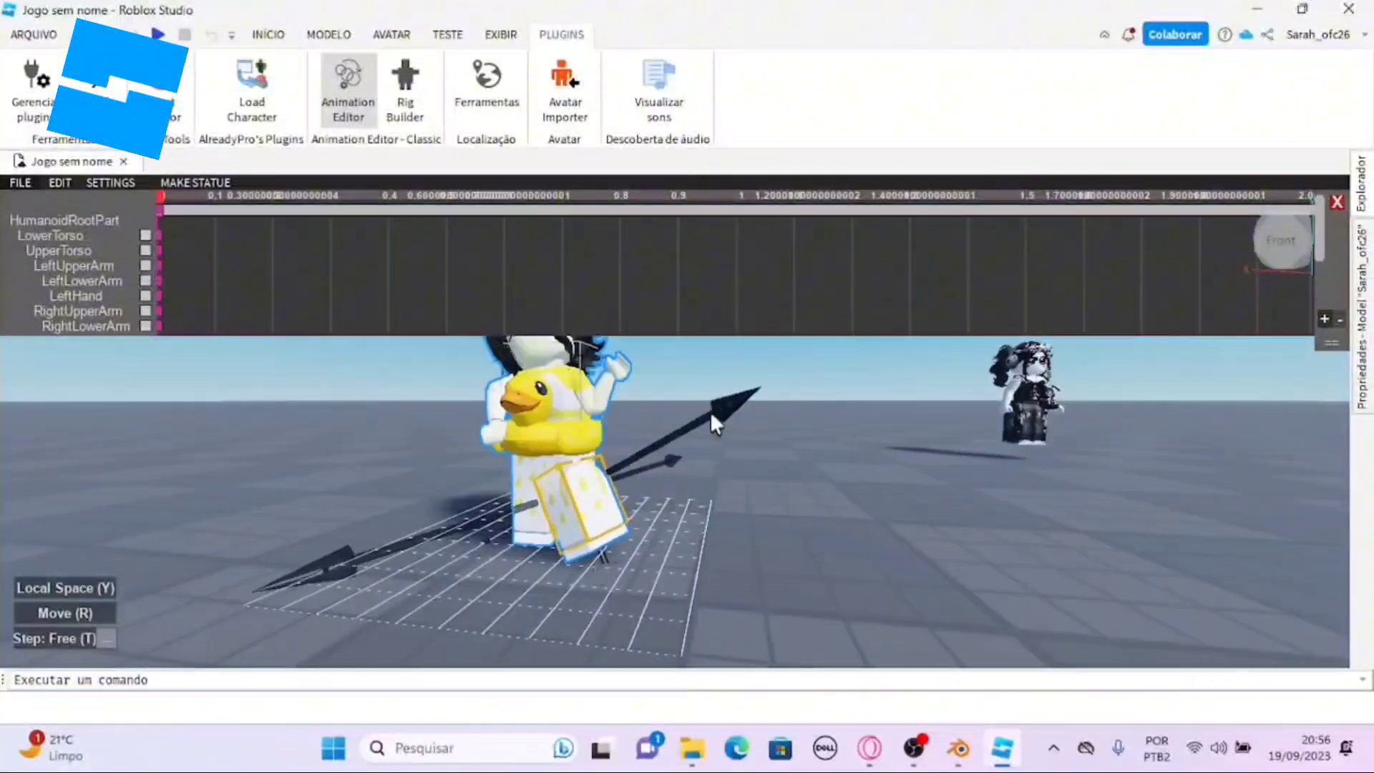
pyautogui.moveTo(784, 558); pyautogui.dragTo(761, 565, button='right')
pyautogui.click(551, 507)
pyautogui.scroll(3, 761, 565)
pyautogui.moveTo(773, 511); pyautogui.dragTo(774, 511)
pyautogui.click(875, 569)
# - Reselect the left leg, switch the manipulator to Rotate mode, adjust its sideways tilt, and deselect it
pyautogui.moveTo(876, 569); pyautogui.dragTo(875, 569, button='right')
pyautogui.scroll(3, 875, 569)
pyautogui.click(729, 601)
pyautogui.click(64, 614)
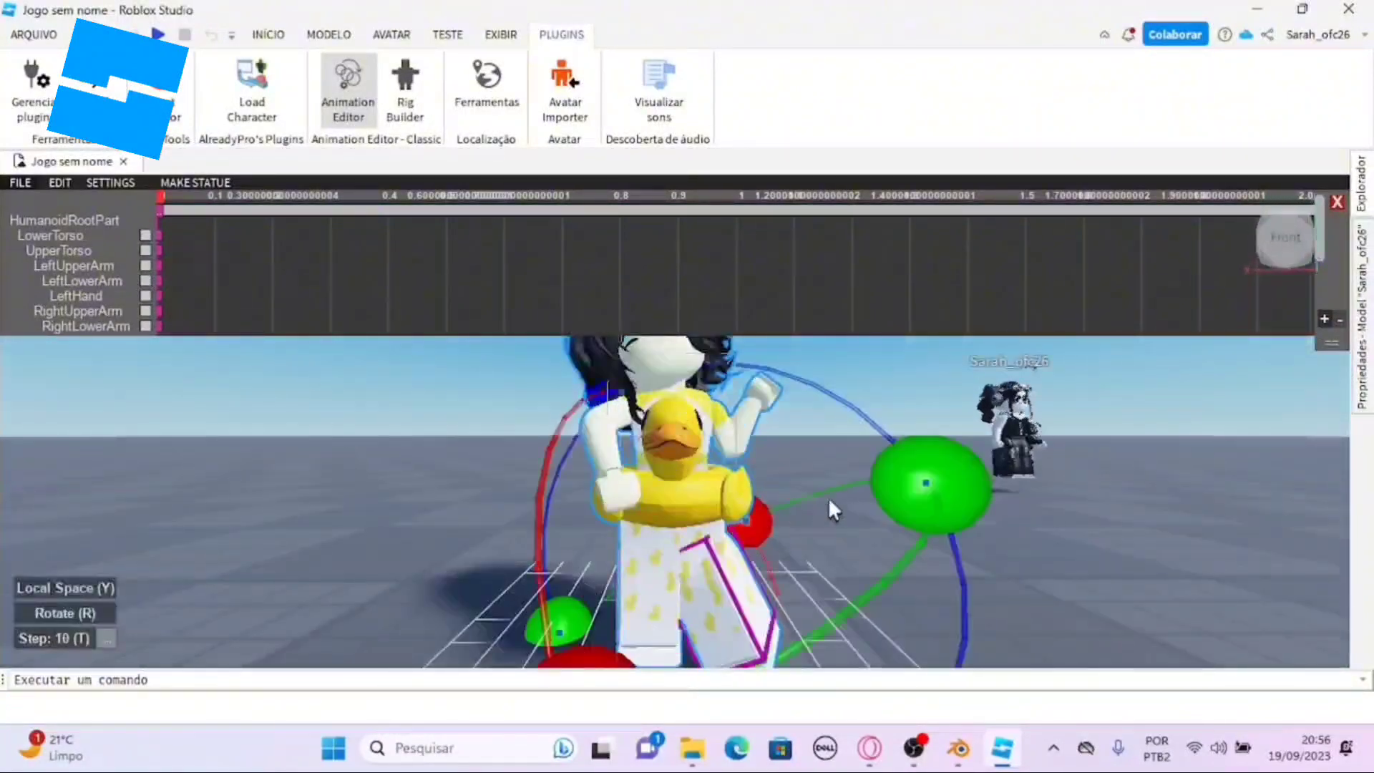
pyautogui.scroll(-5, 841, 555)
pyautogui.scroll(5, 840, 554)
pyautogui.moveTo(776, 487); pyautogui.dragTo(882, 488)
pyautogui.moveTo(914, 488); pyautogui.dragTo(910, 476, button='right')
pyautogui.click(910, 476)
# - Select the left leg in Move mode, examine how it meets the hip from the front, and deselect it
pyautogui.click(681, 541)
pyautogui.click(65, 613)
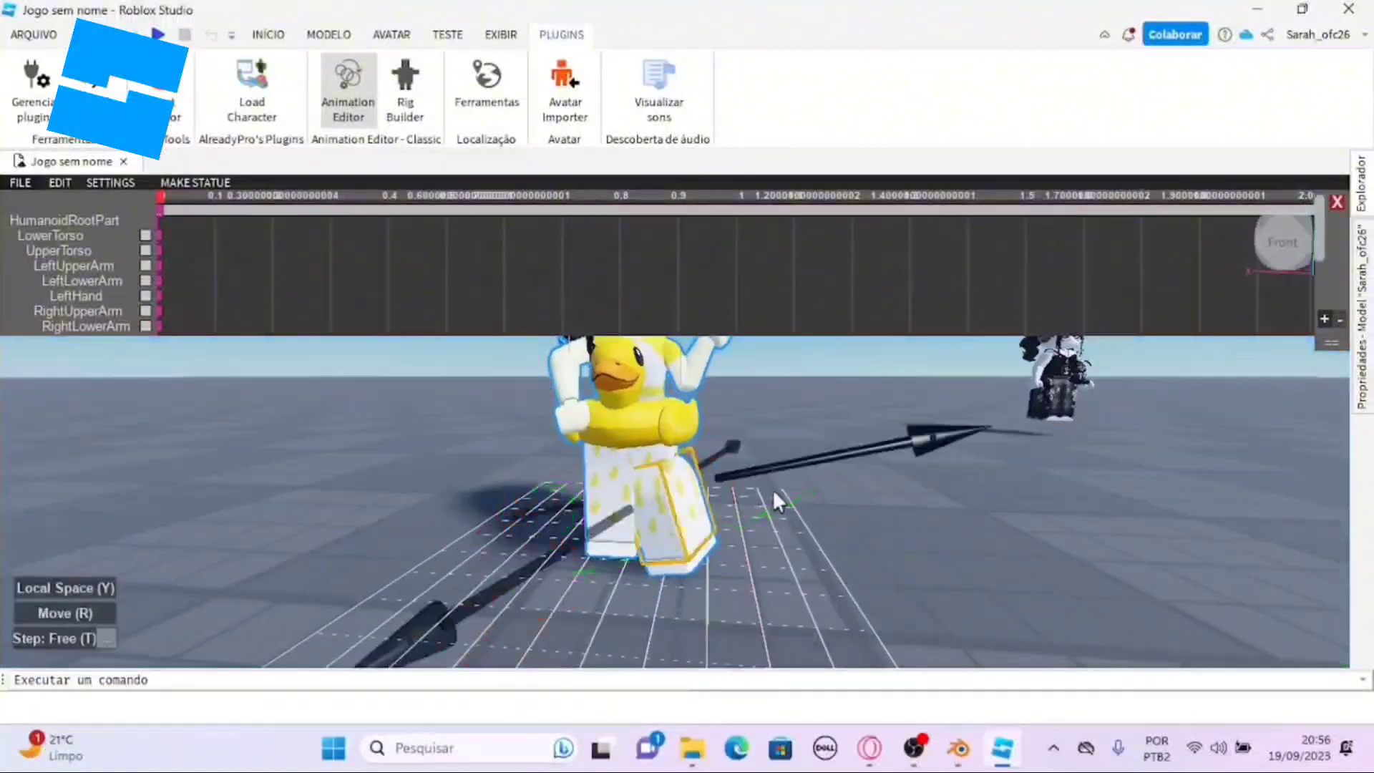
pyautogui.moveTo(773, 490); pyautogui.dragTo(792, 483, button='right')
pyautogui.moveTo(958, 490); pyautogui.dragTo(951, 545, button='right')
pyautogui.scroll(3, 952, 545)
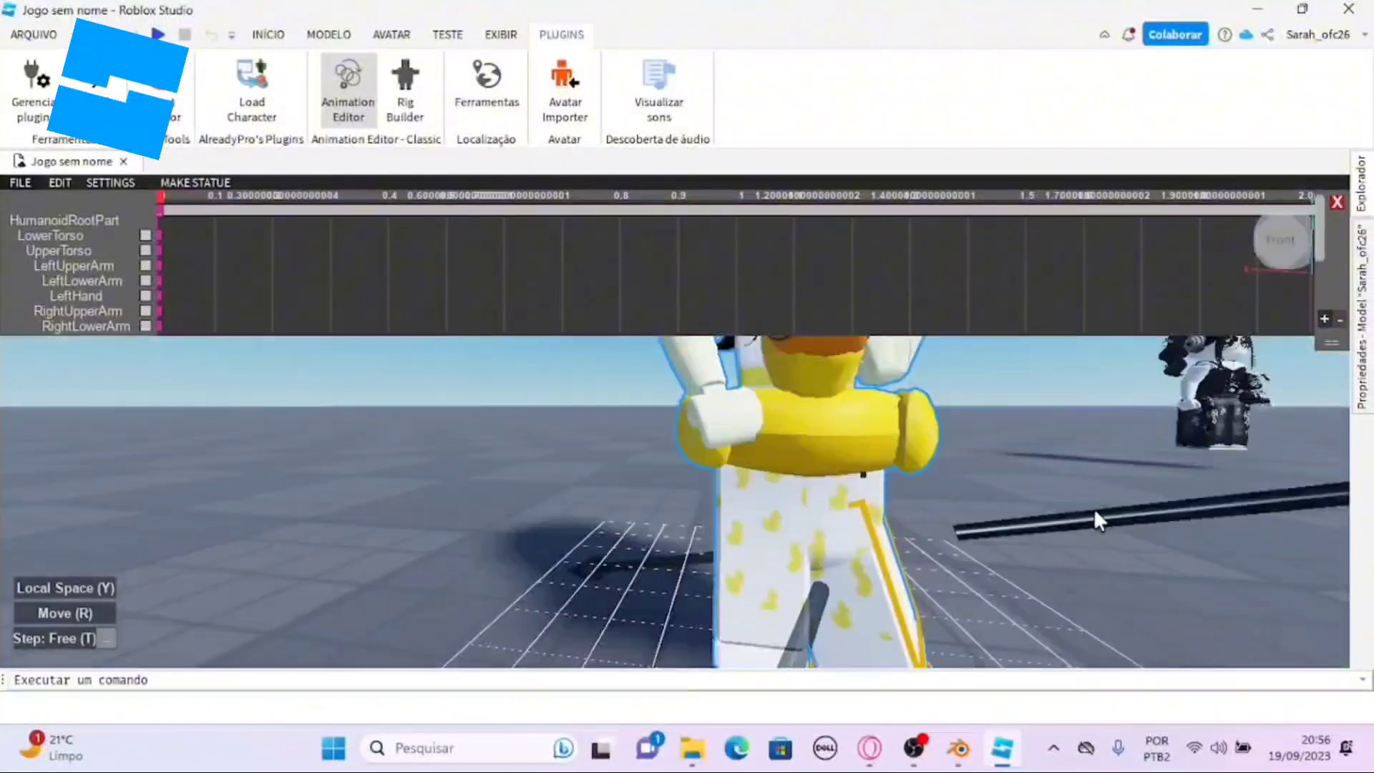
pyautogui.moveTo(899, 582); pyautogui.dragTo(683, 577, button='right')
pyautogui.click(810, 573)
pyautogui.scroll(-3, 914, 558)
# - Reselect the left leg, recheck its fit beside the right leg in Move mode, and deselect it
pyautogui.click(683, 587)
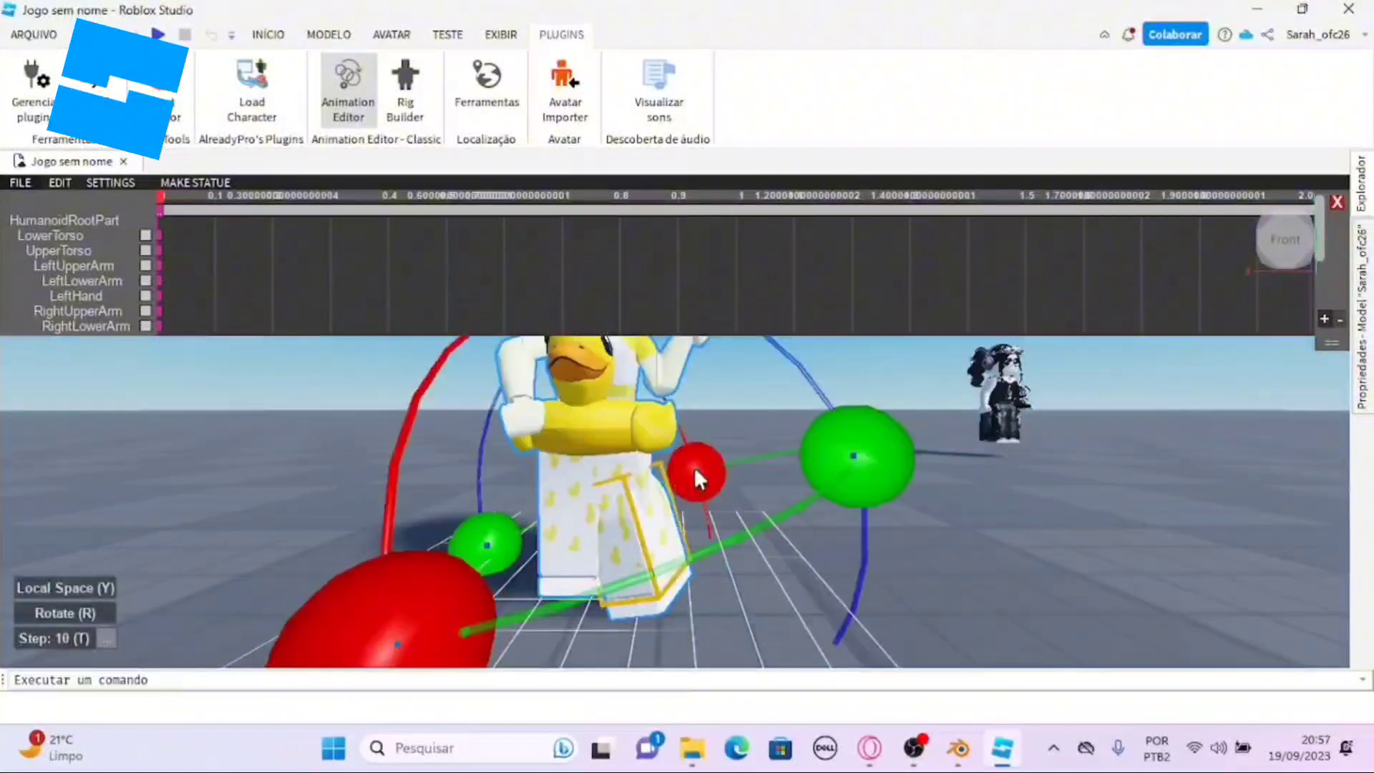
pyautogui.press('r')
pyautogui.press('t')
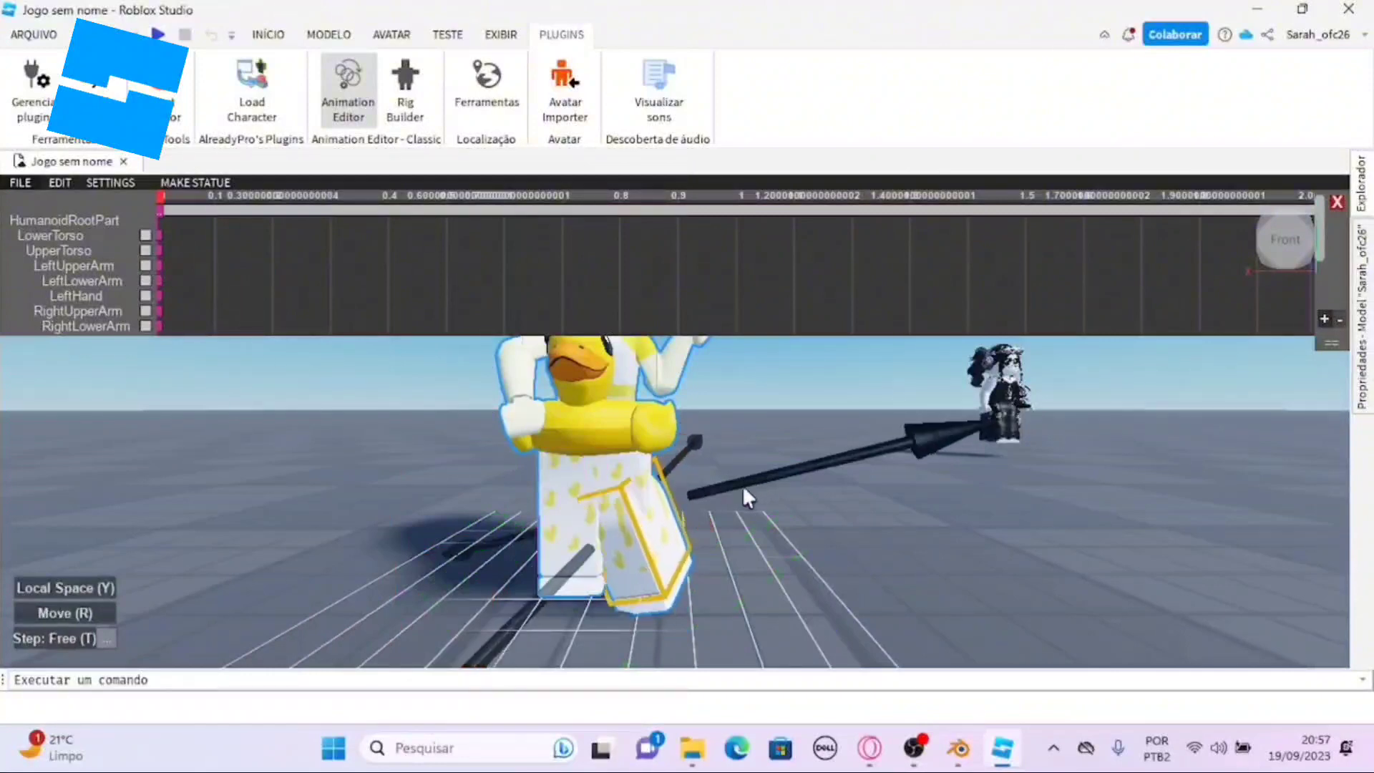
pyautogui.click(912, 547)
pyautogui.scroll(-5, 912, 547)
pyautogui.moveTo(912, 548); pyautogui.dragTo(912, 548, button='right')
pyautogui.scroll(4, 912, 548)
pyautogui.scroll(2, 912, 543)
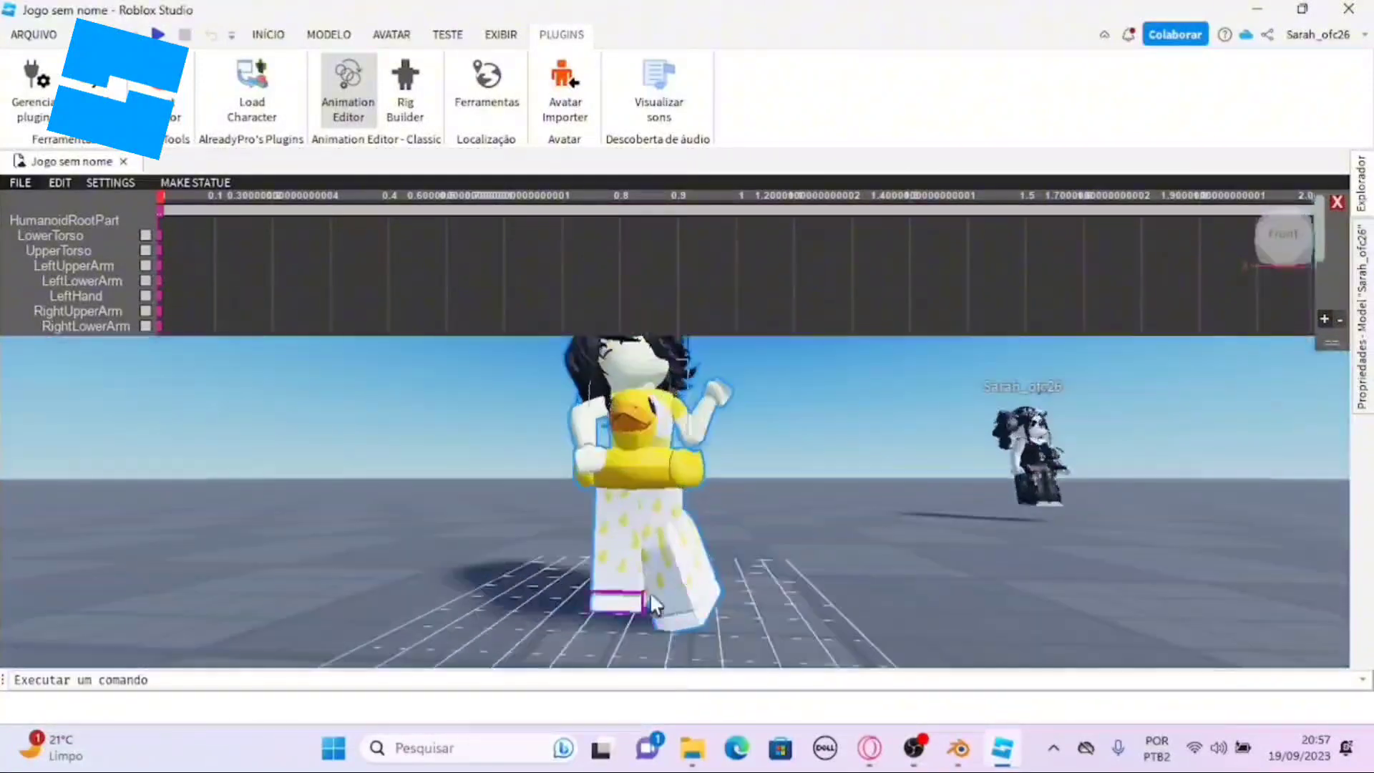
# - Switch the manipulator to Rotate mode and rotate the avatar's left leg slightly with the green handle
pyautogui.click(590, 625)
pyautogui.press('r')
pyautogui.press('t')
pyautogui.click(718, 588)
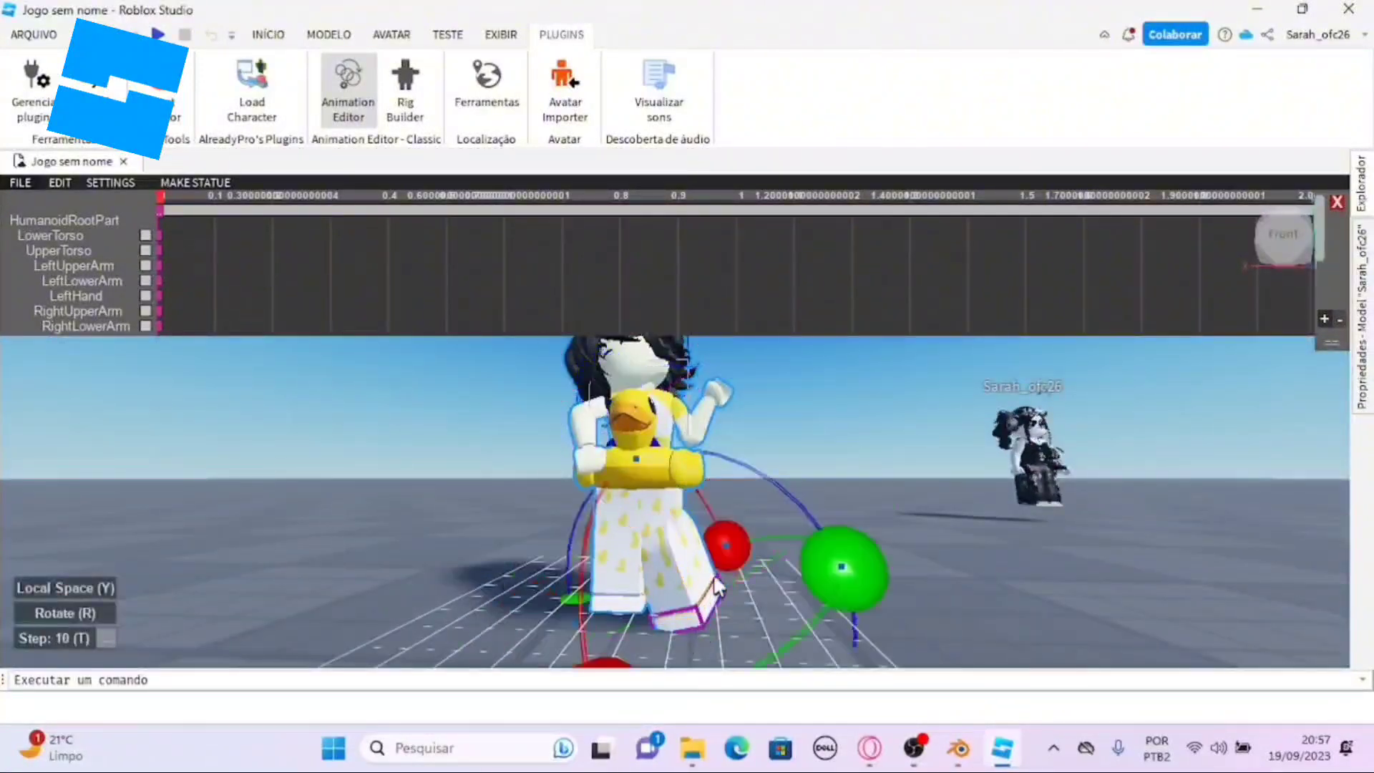
pyautogui.moveTo(841, 566); pyautogui.dragTo(767, 488)
pyautogui.scroll(-5, 739, 606)
pyautogui.moveTo(741, 579); pyautogui.dragTo(738, 606, button='right')
pyautogui.scroll(3, 738, 607)
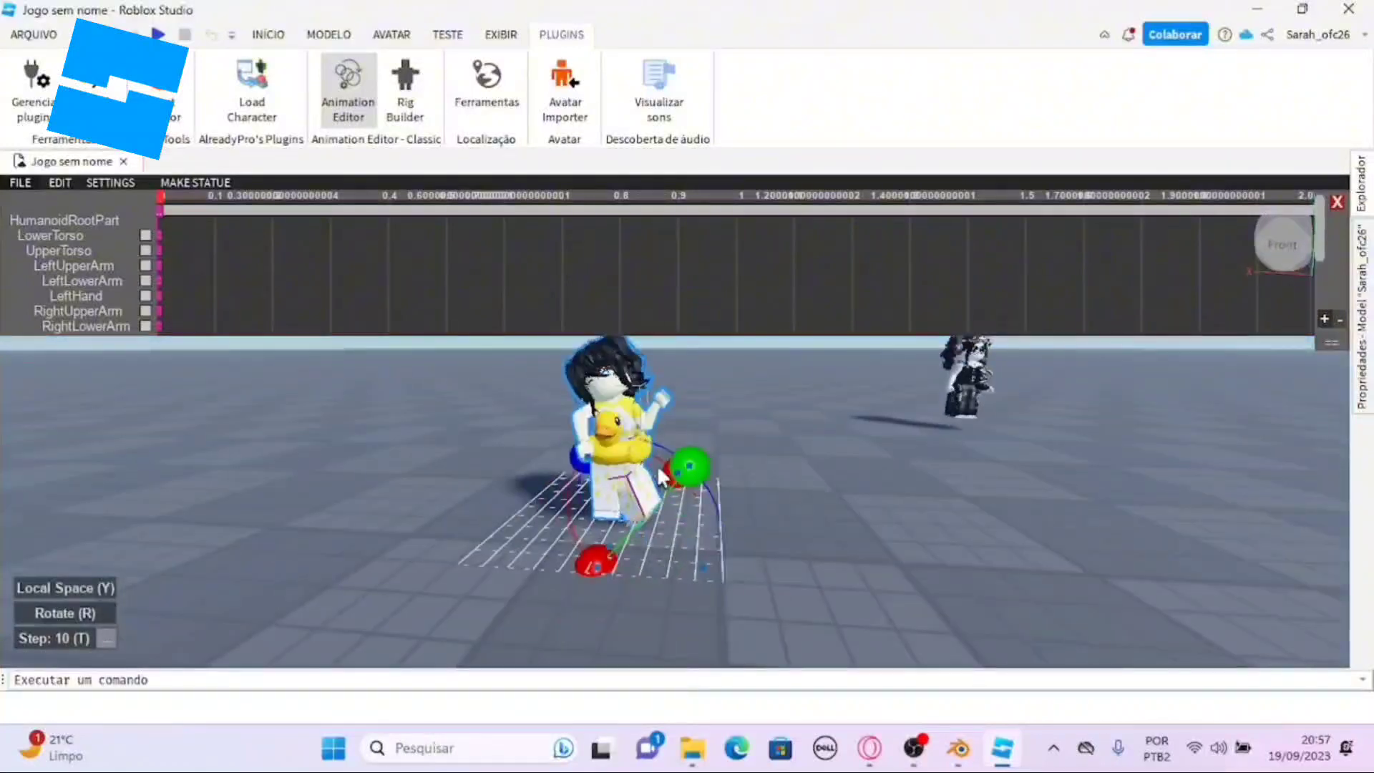
# - Select the avatar's left foot, rotate it outward to follow the tilted leg, and deselect it
pyautogui.click(656, 471)
pyautogui.click(638, 517)
pyautogui.moveTo(737, 474); pyautogui.dragTo(738, 474, button='right')
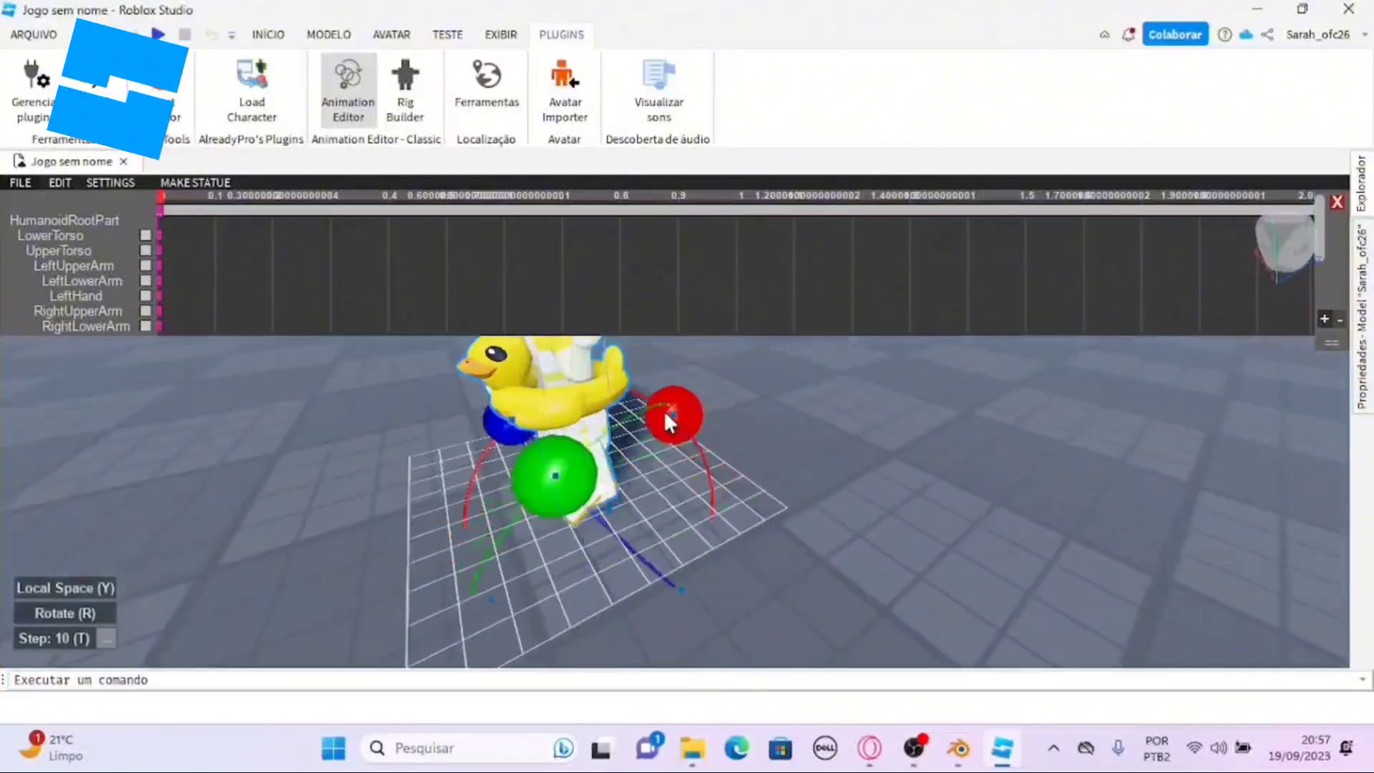
pyautogui.click(890, 531)
pyautogui.moveTo(890, 531); pyautogui.dragTo(891, 528, button='right')
pyautogui.scroll(3, 891, 528)
pyautogui.scroll(-2, 892, 528)
pyautogui.click(708, 576)
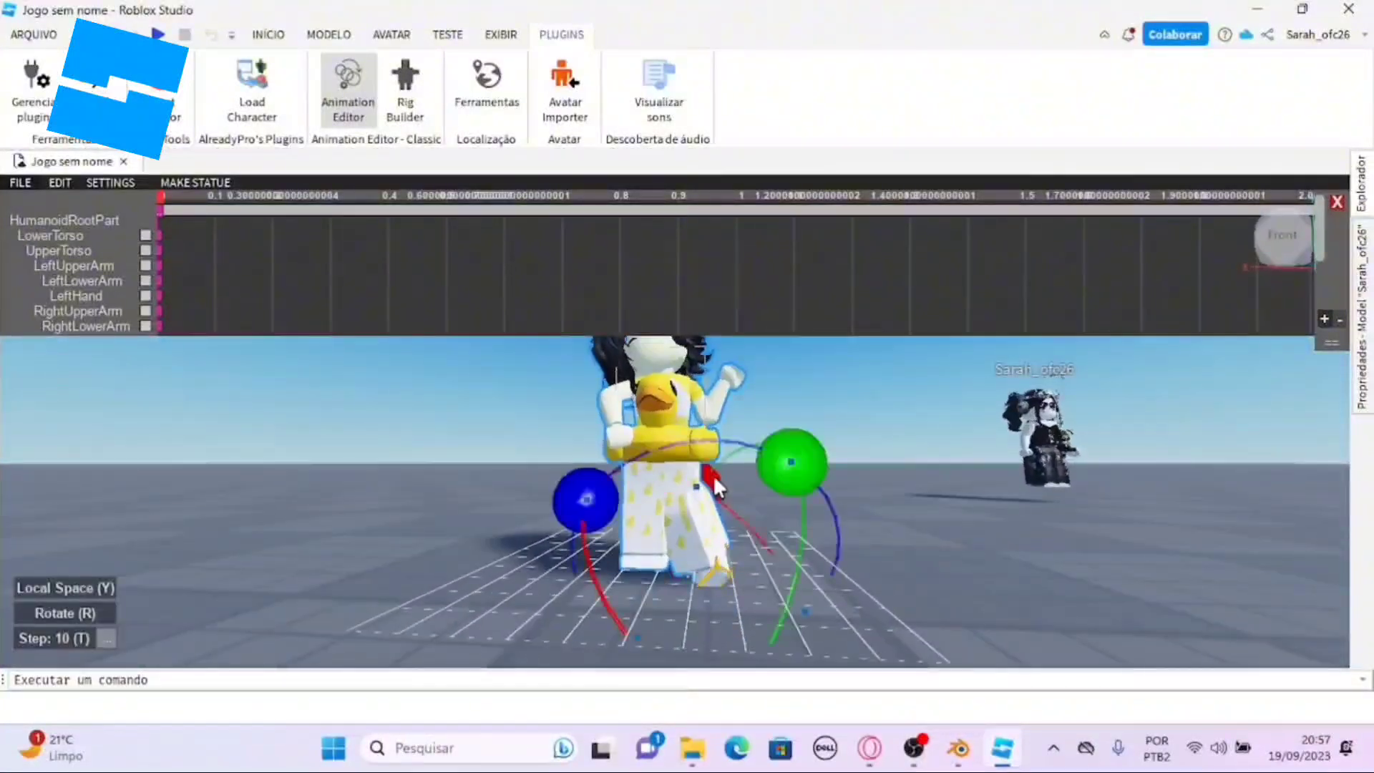
pyautogui.moveTo(842, 524); pyautogui.dragTo(833, 545)
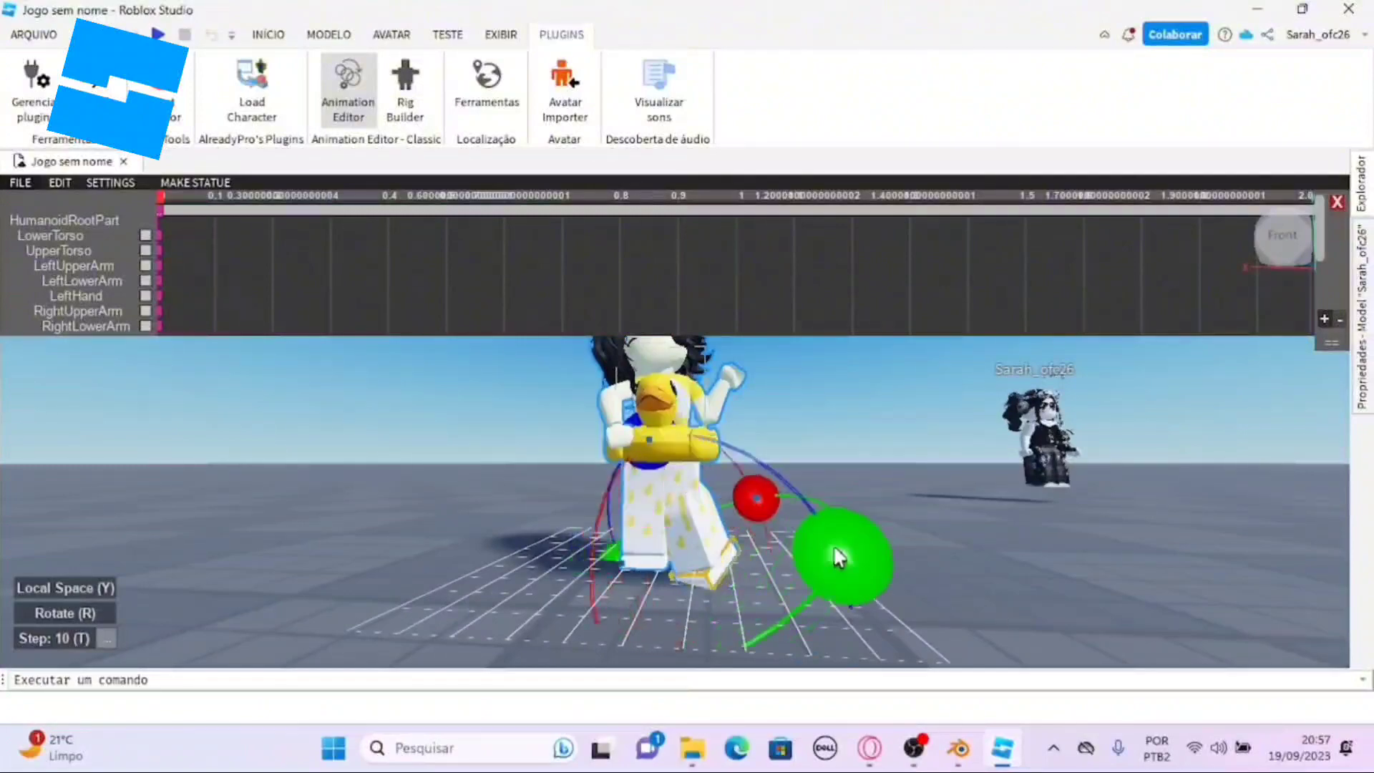
pyautogui.click(981, 531)
# - Select the left leg in Move mode and inspect its joint from the front and from below
pyautogui.moveTo(982, 531); pyautogui.dragTo(981, 531, button='right')
pyautogui.click(703, 542)
pyautogui.press('r')
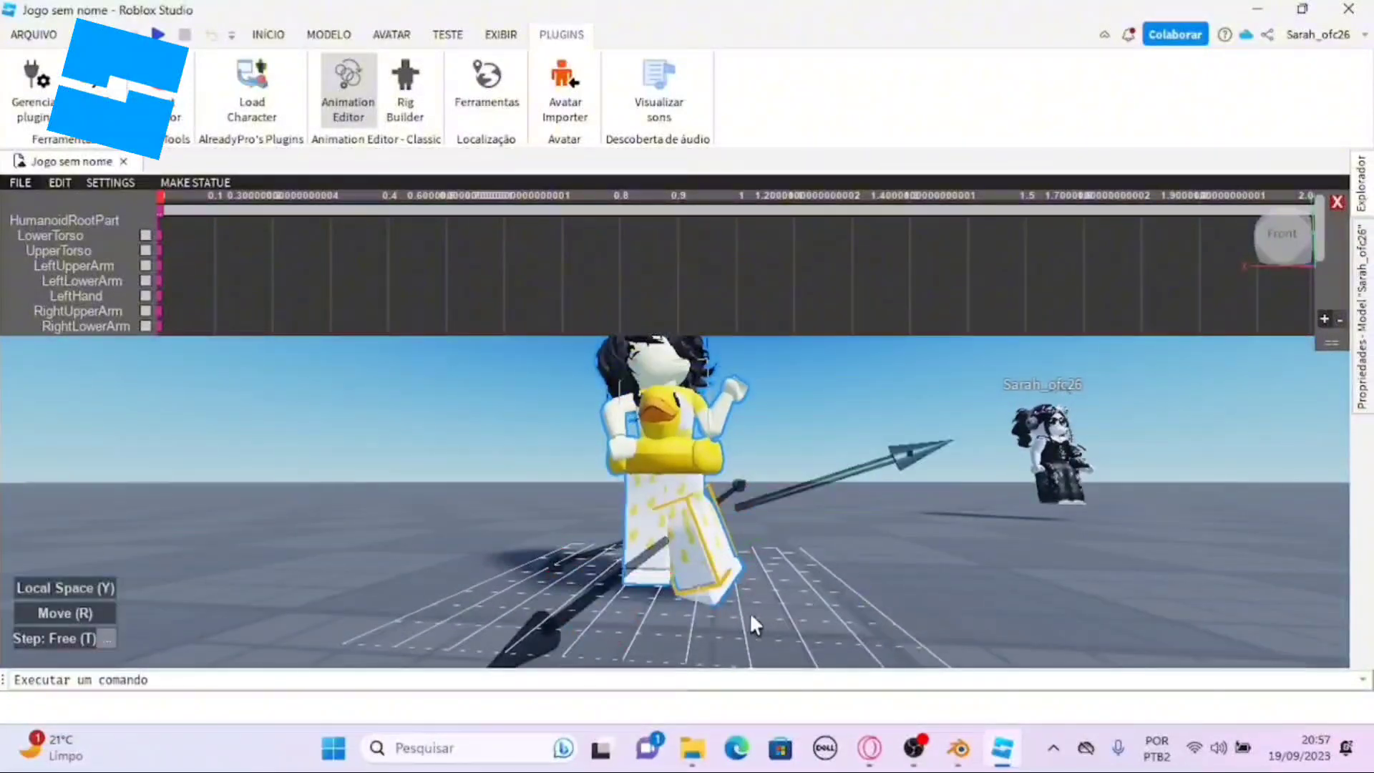
pyautogui.moveTo(896, 535)
pyautogui.mouseDown(button='right')
pyautogui.moveTo(926, 540)
pyautogui.moveTo(898, 552)
pyautogui.mouseUp(button='right')
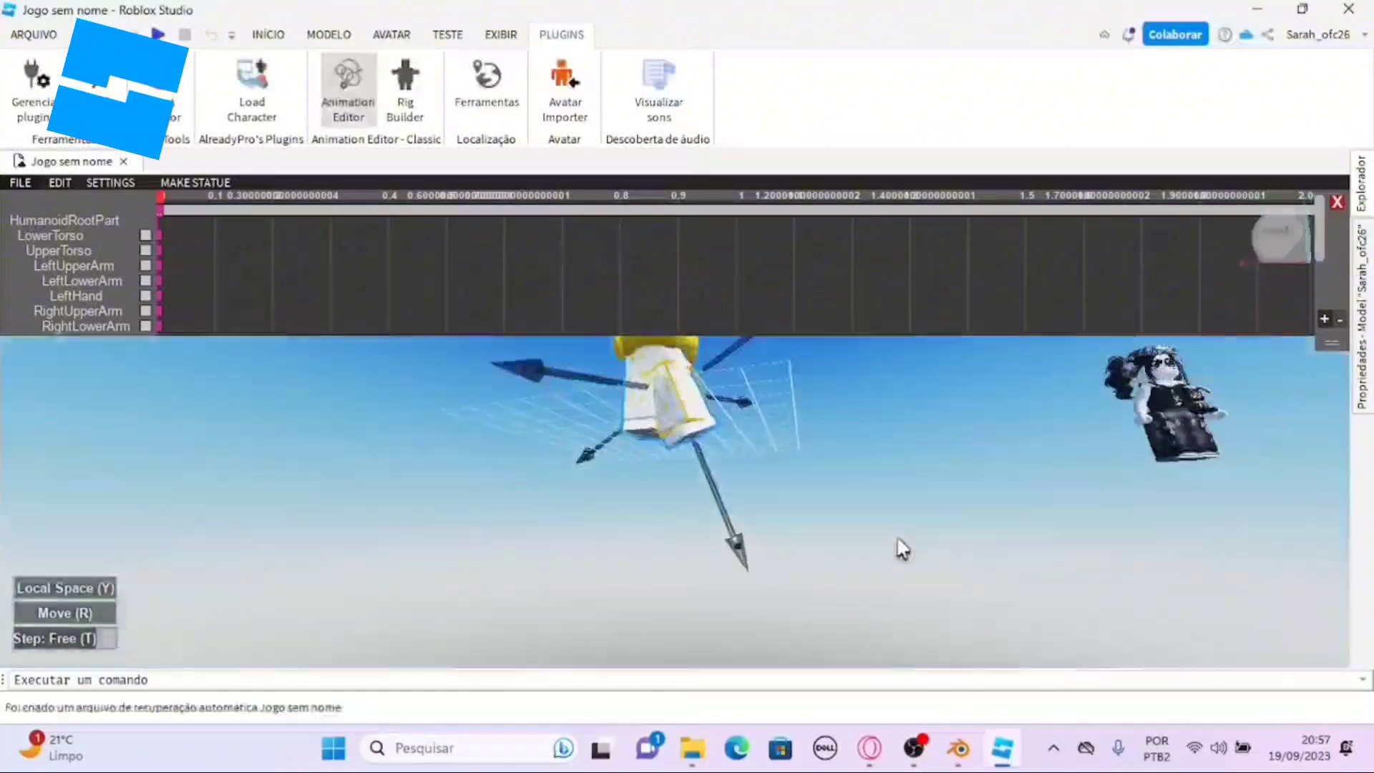
pyautogui.moveTo(867, 465); pyautogui.dragTo(791, 620, button='right')
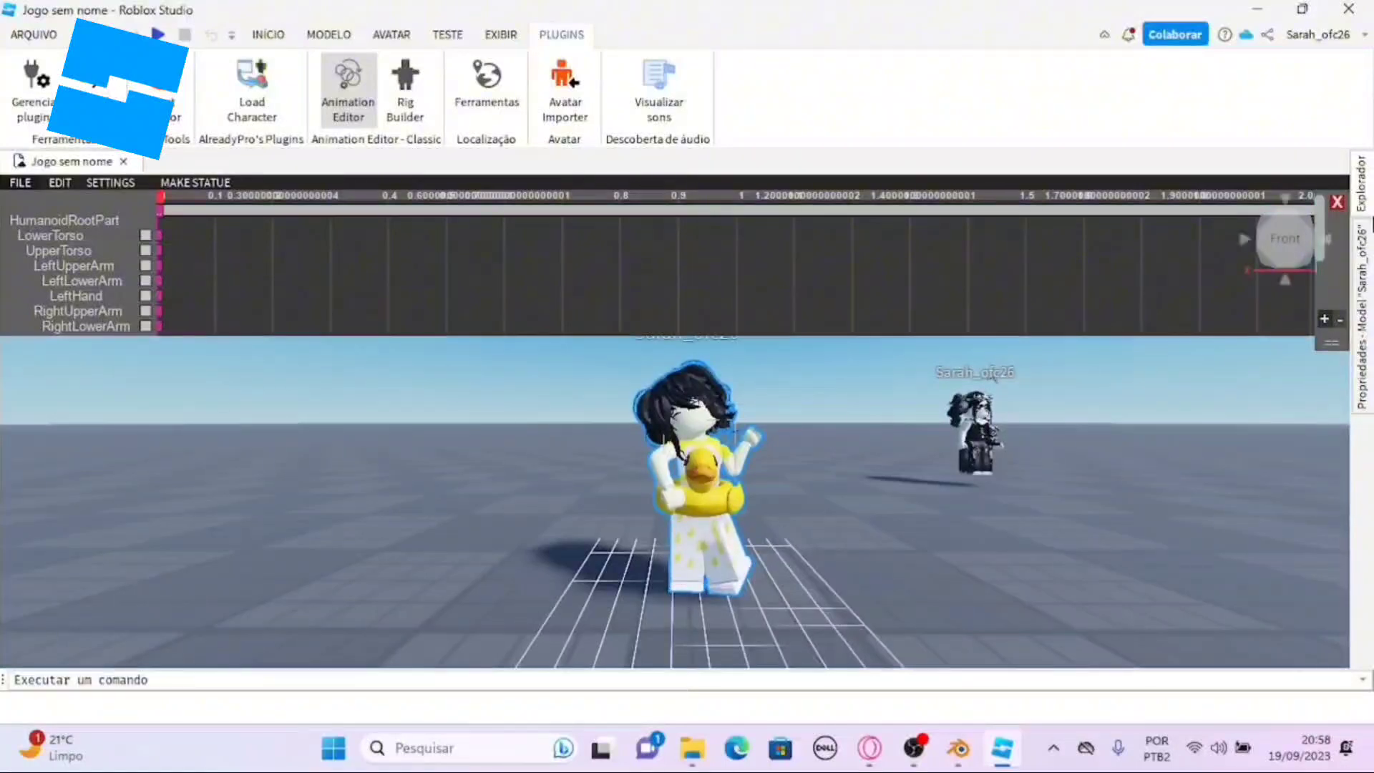
# - Show the Explorer and start exporting the posed avatar model from the Workspace with Export Selection
pyautogui.click(1362, 185)
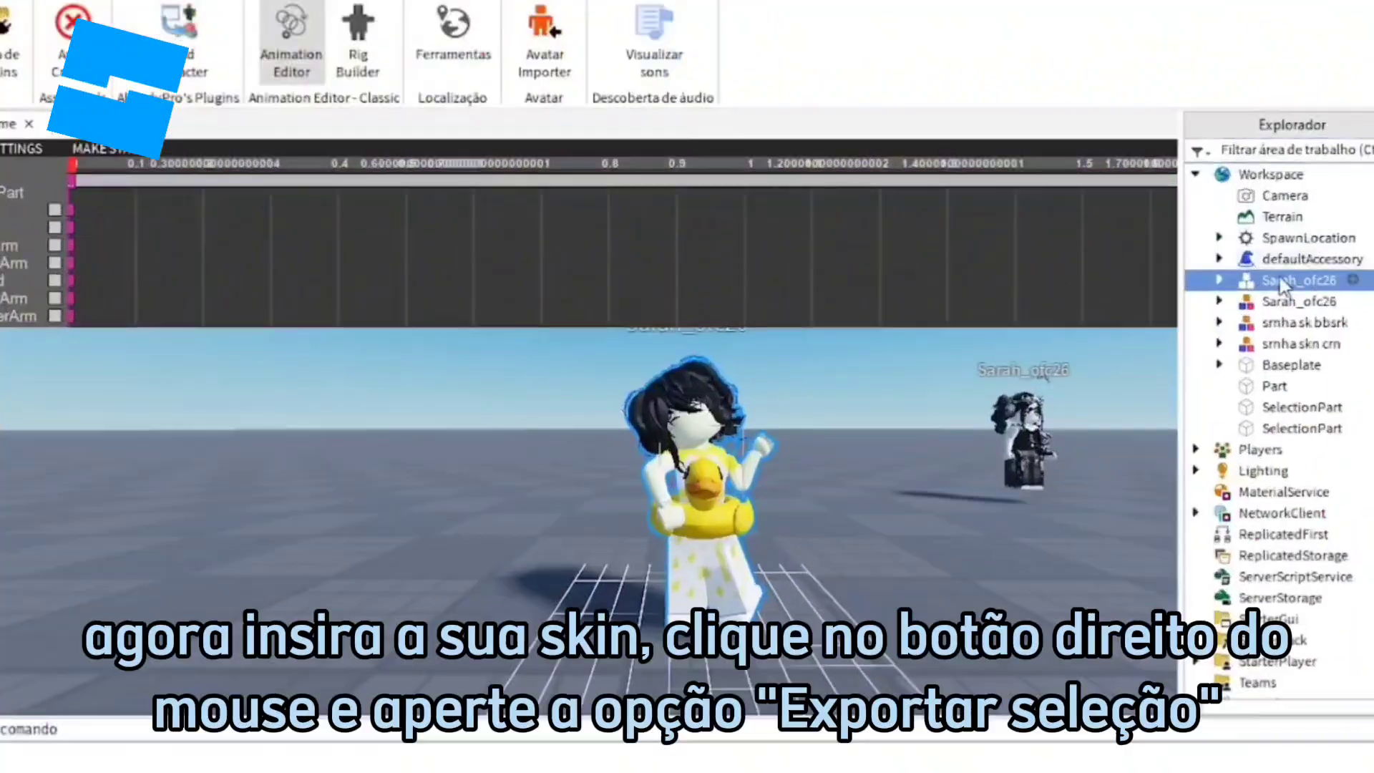
pyautogui.rightClick(1209, 295)
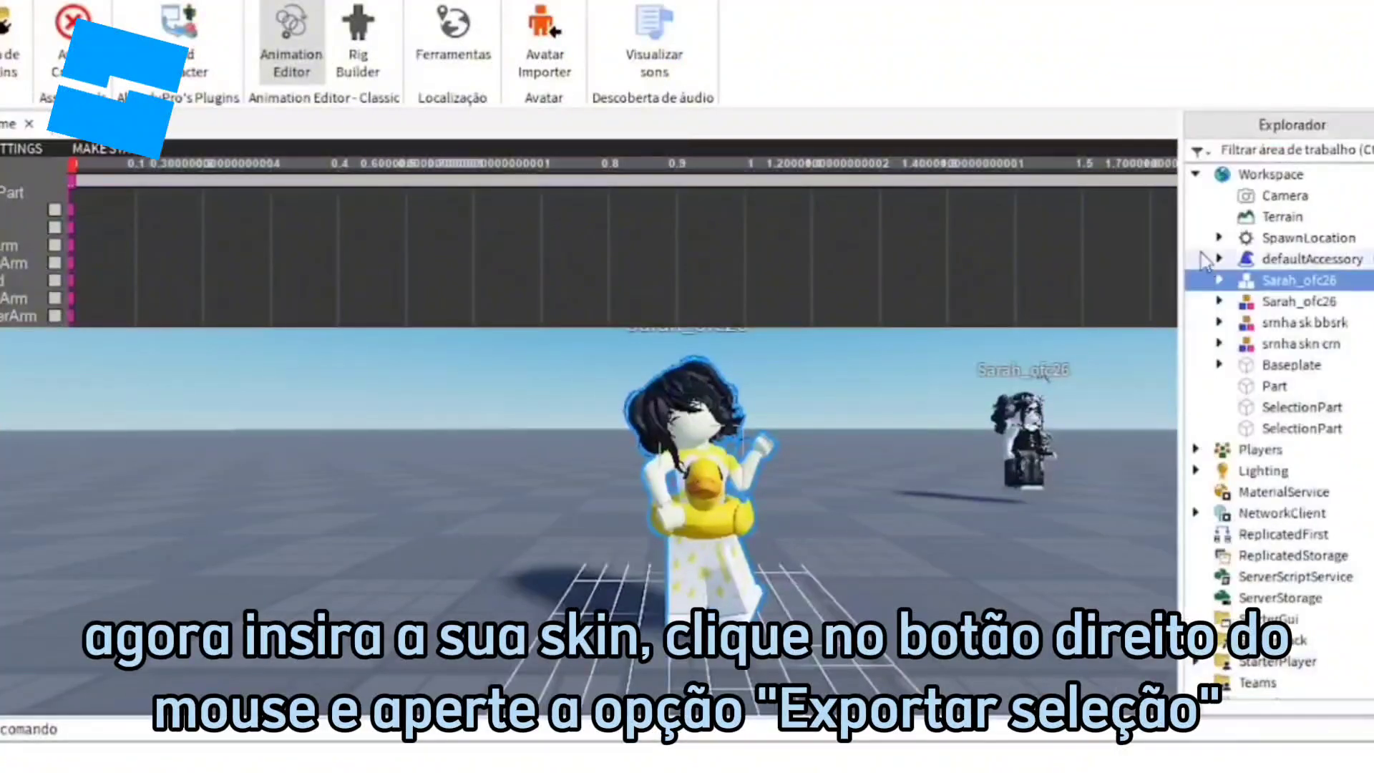
pyautogui.rightClick(1216, 280)
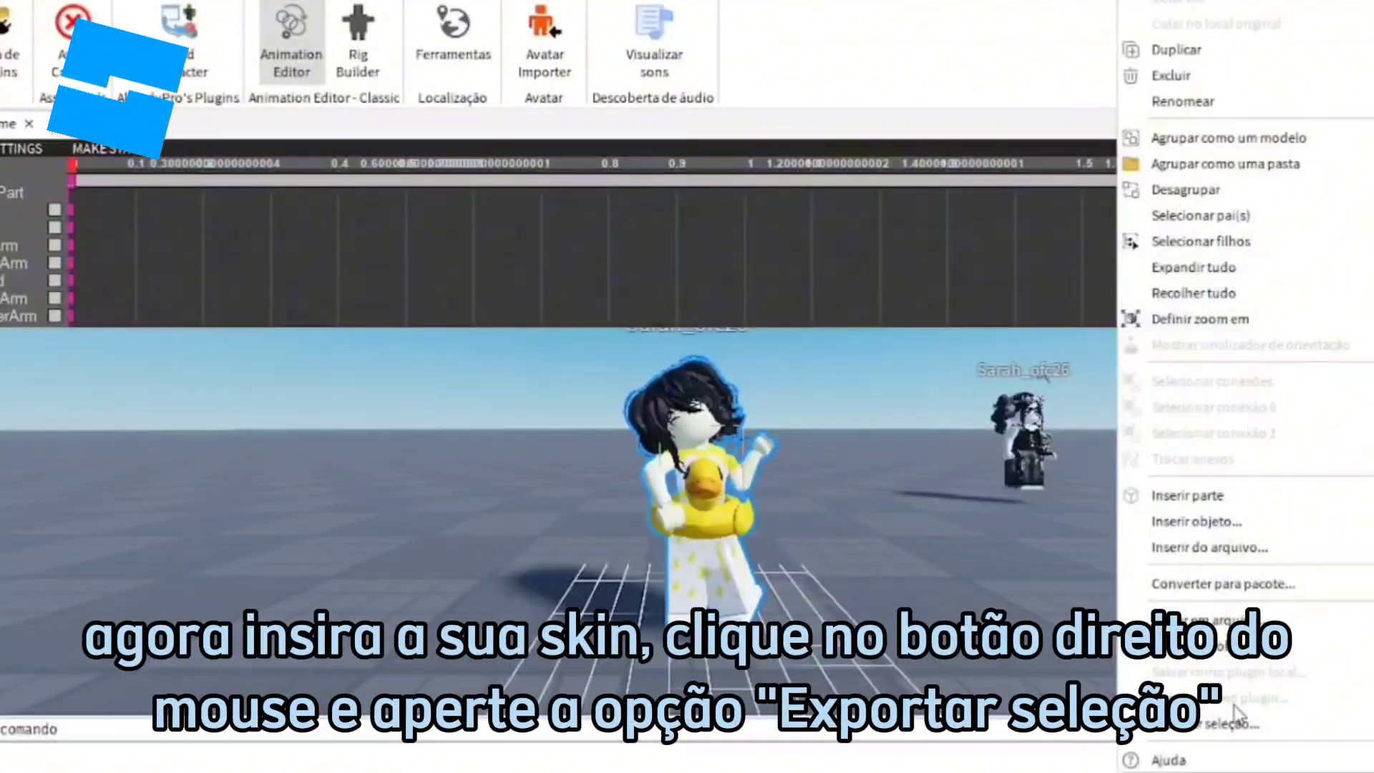
pyautogui.click(1222, 733)
pyautogui.scroll(1, 10, 274)
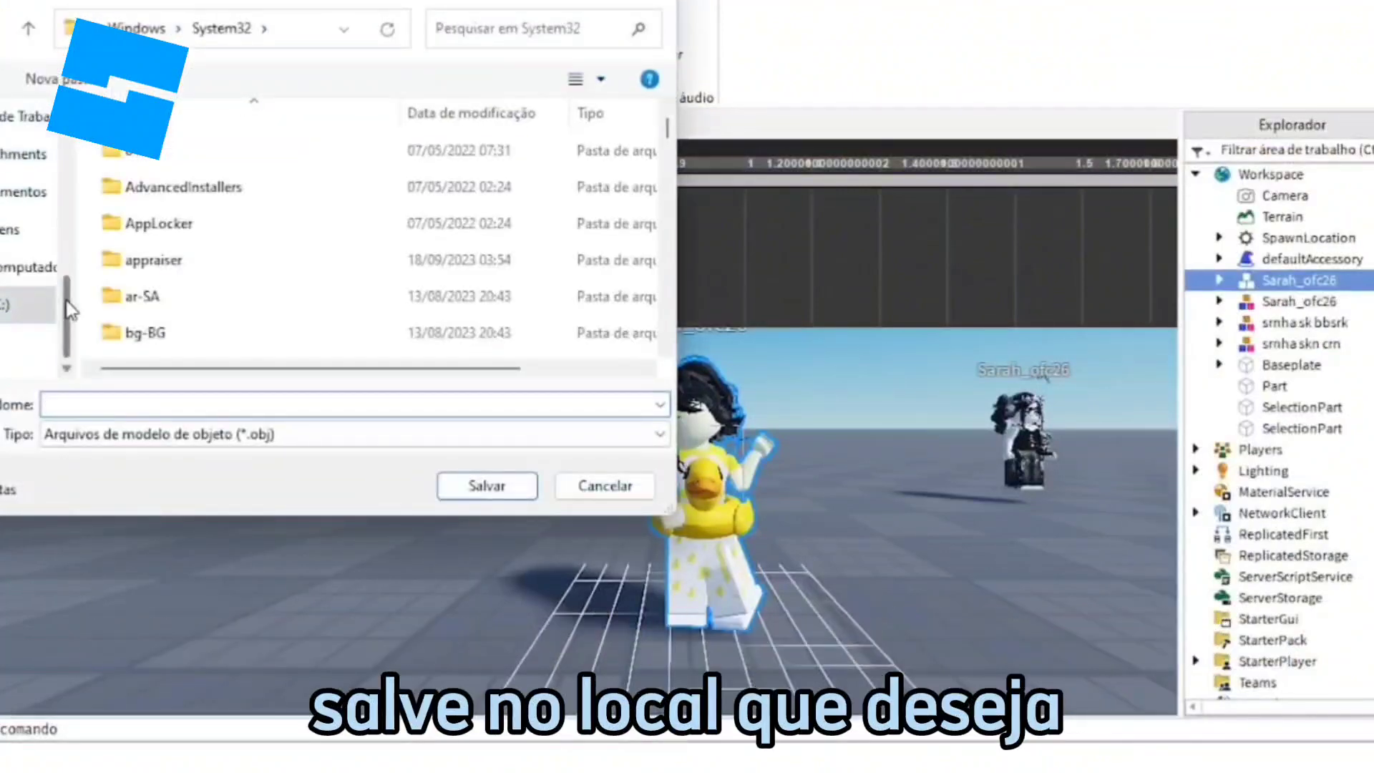
# - Browse from the pictures folder through Roblox to the ROBLOX GFX folder as the export location
pyautogui.click(7, 227)
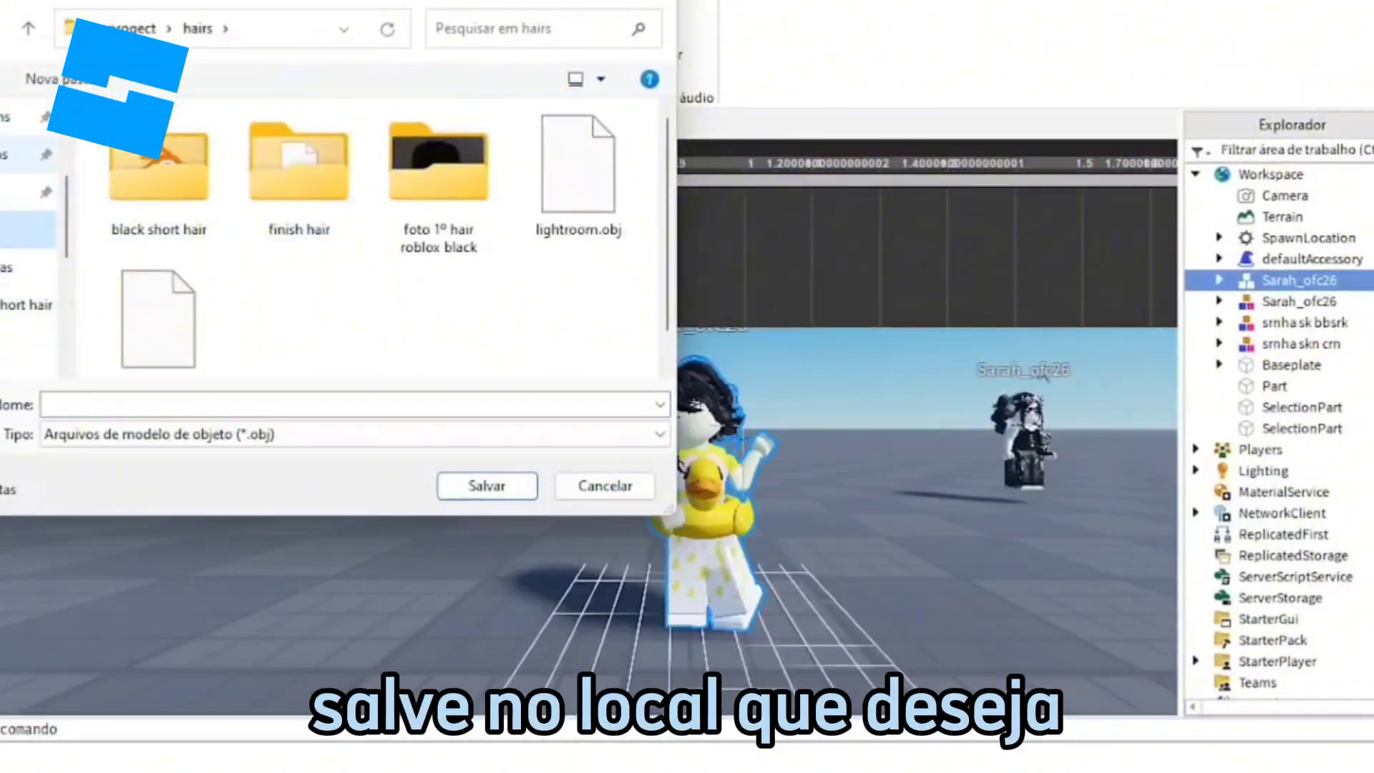
pyautogui.click(8, 119)
pyautogui.scroll(1, 9, 266)
pyautogui.scroll(1, 9, 266)
pyautogui.click(9, 229)
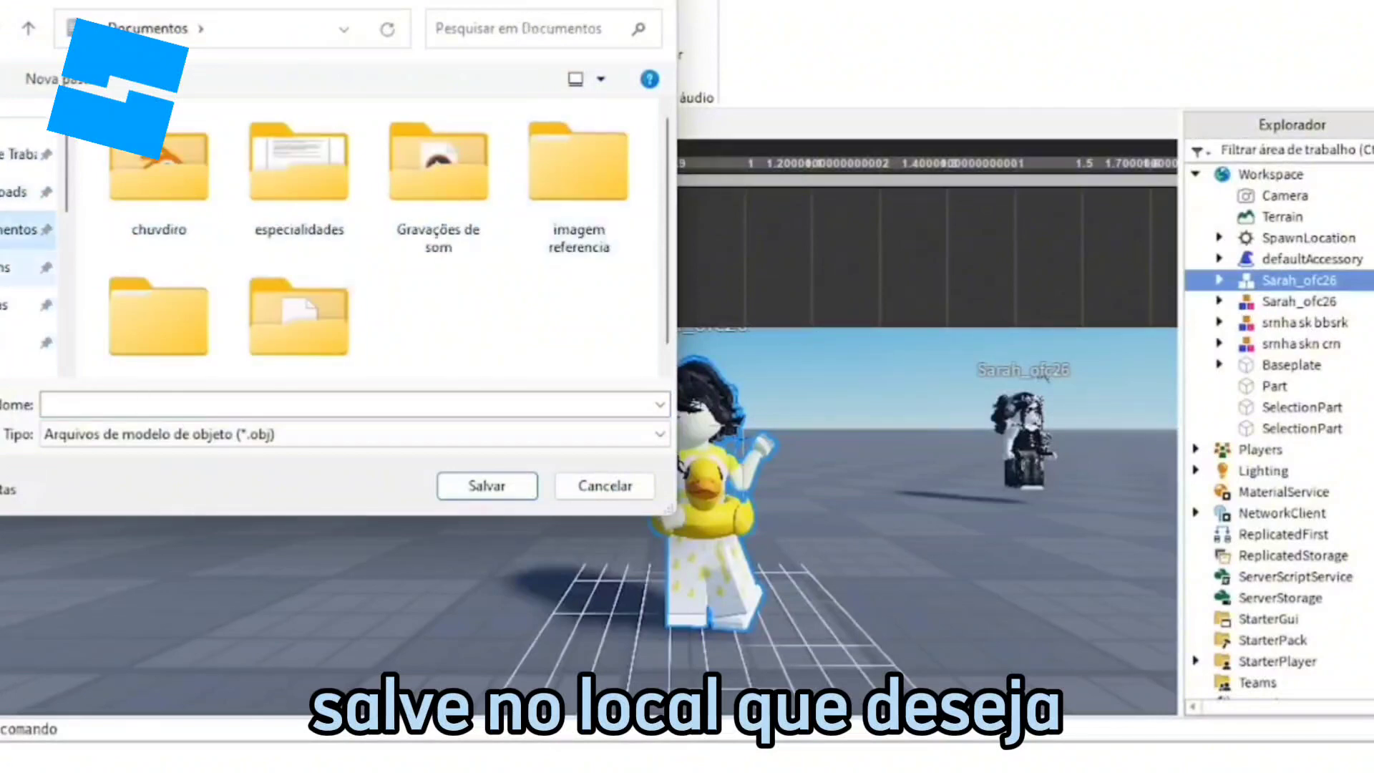
pyautogui.click(9, 267)
pyautogui.doubleClick(444, 190)
pyautogui.click(282, 213)
pyautogui.doubleClick(281, 212)
# - Create a new folder inside ROBLOX GFX and save the avatar in it as an OBJ file named "video gfx"
pyautogui.click(42, 79)
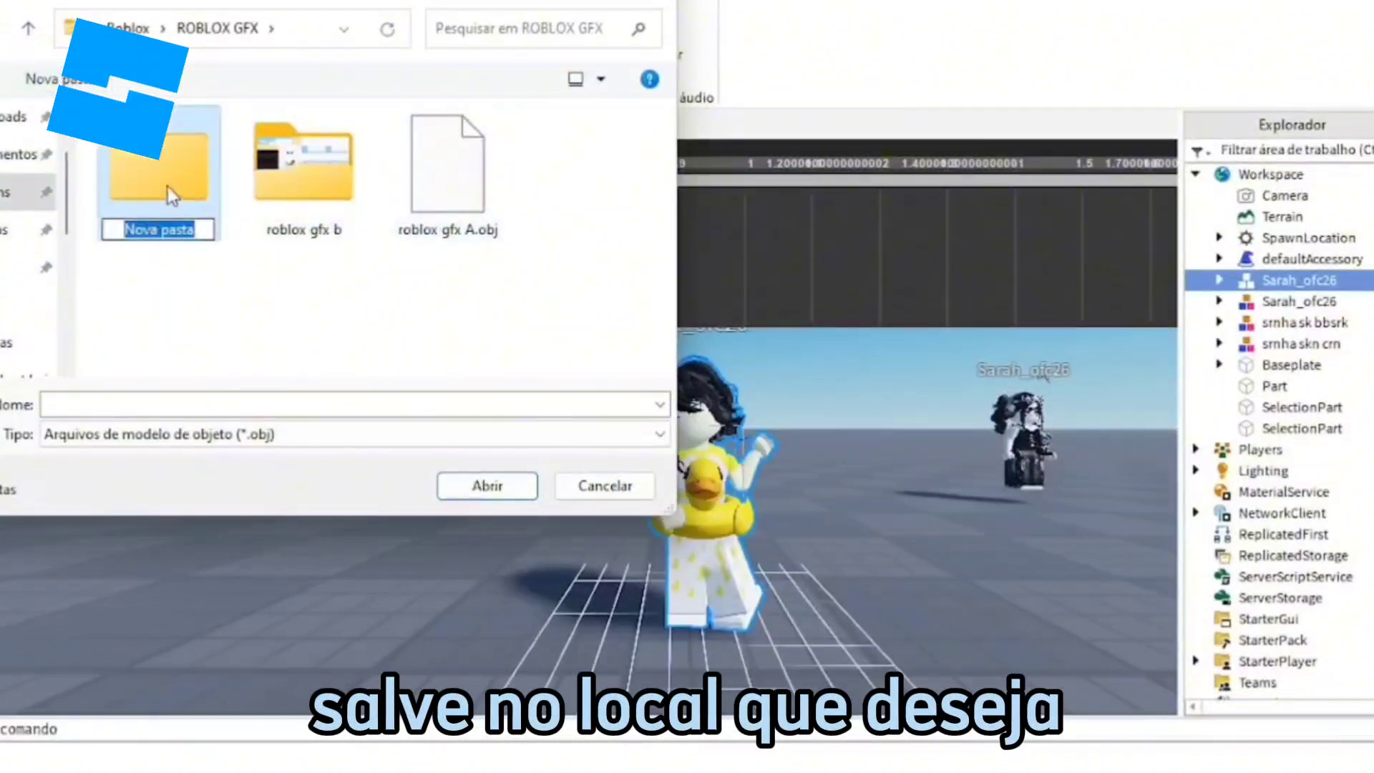
pyautogui.doubleClick(167, 183)
pyautogui.click(239, 404)
pyautogui.write('video gfx')
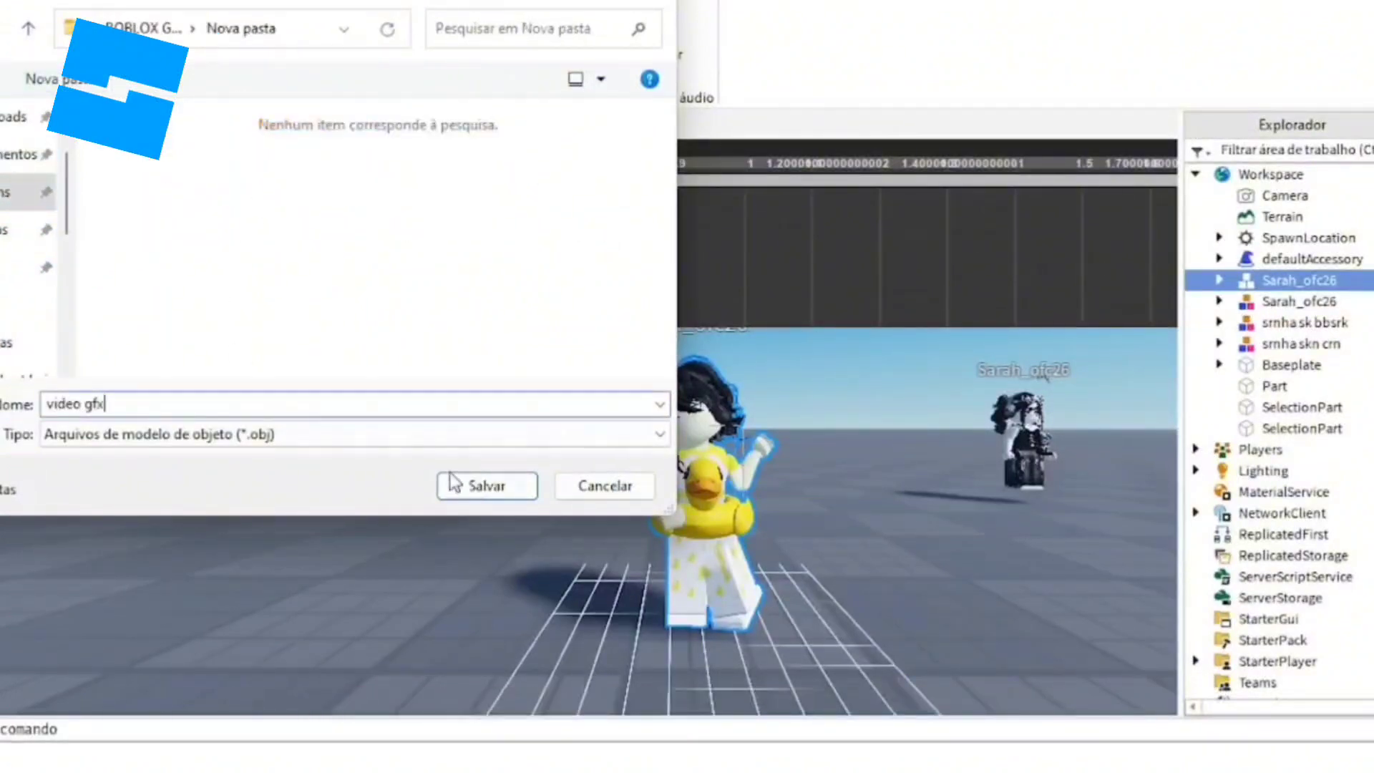
pyautogui.click(453, 484)
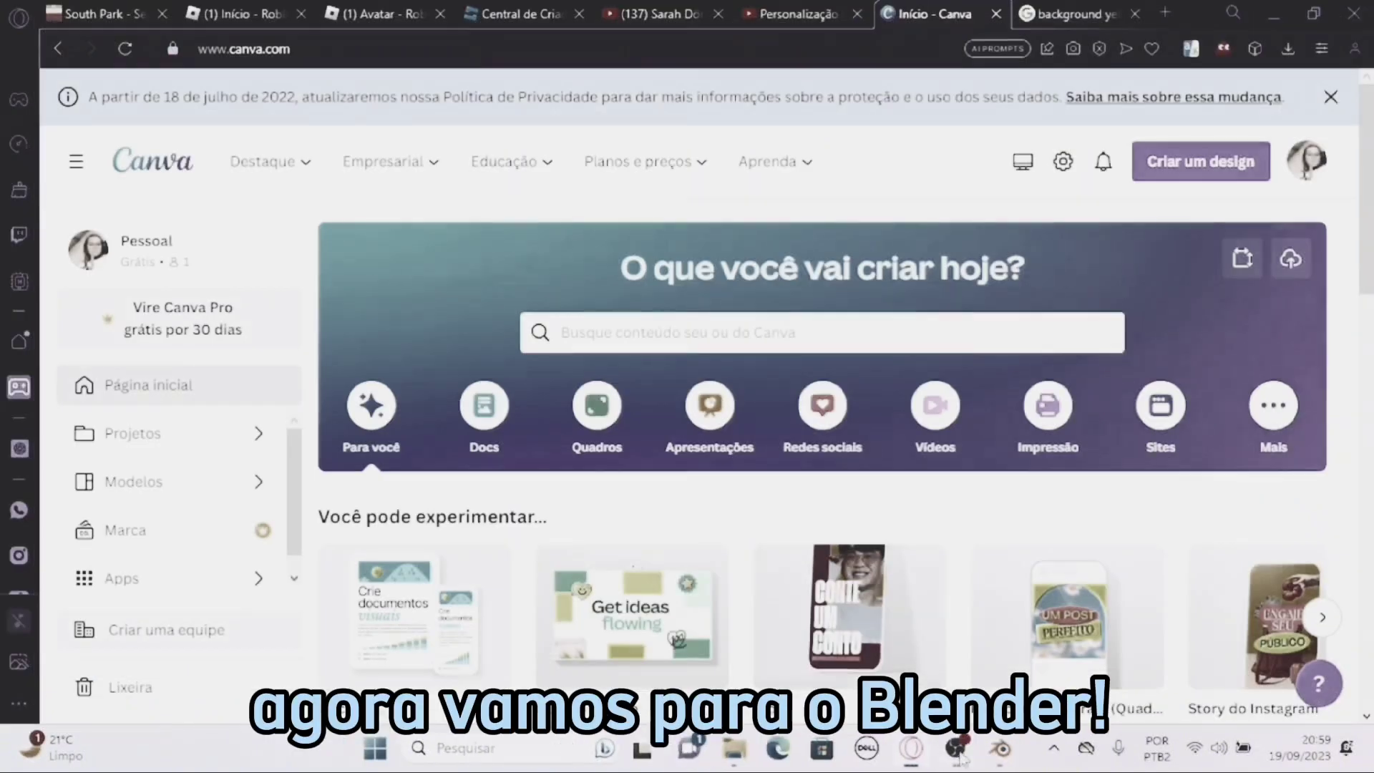
# - Switch to Blender with the lightroom.blend scene open and view the lightroom from the front
pyautogui.click(958, 753)
pyautogui.click(999, 748)
pyautogui.click(884, 630)
pyautogui.rightClick(846, 385)
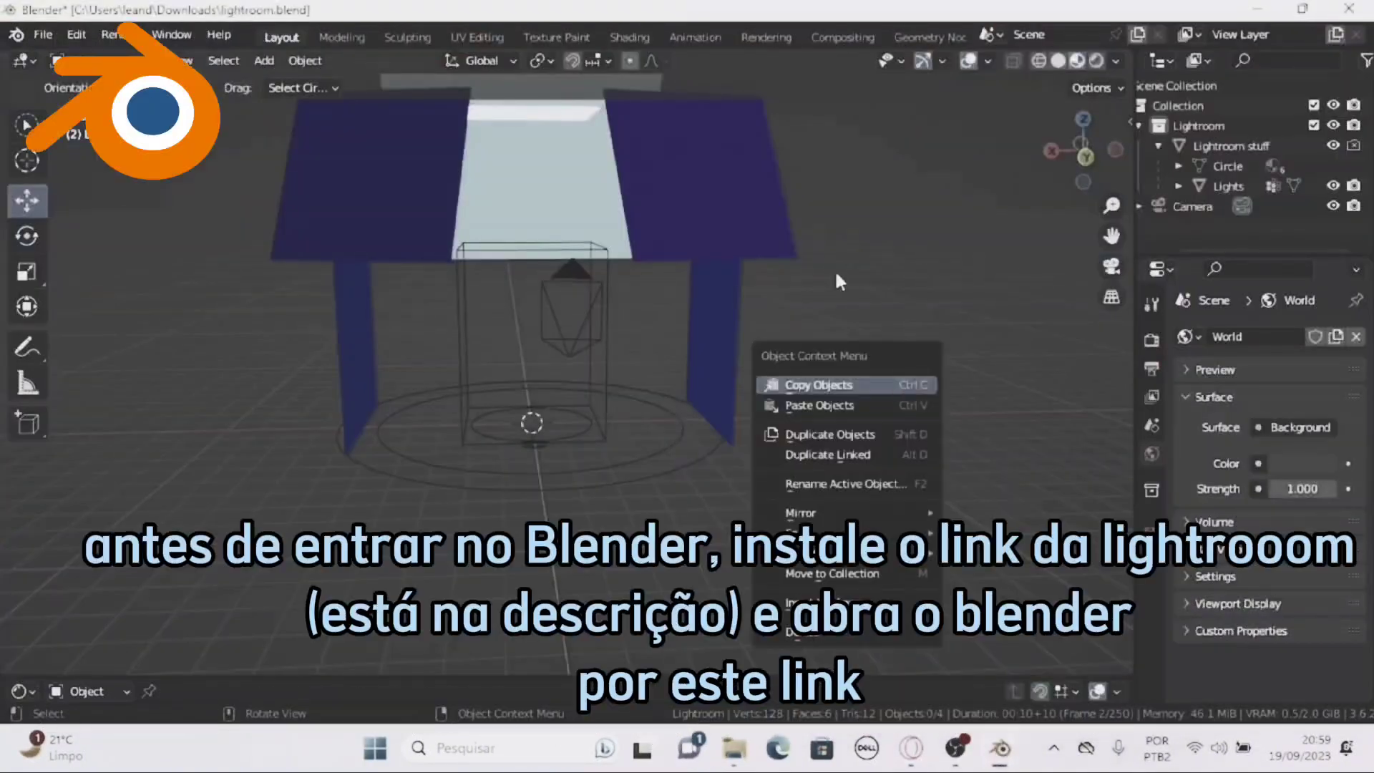
pyautogui.moveTo(835, 273); pyautogui.dragTo(891, 392, button='middle')
# - Import the "video gfx" OBJ model with the legacy Wavefront importer from the Roblox folder in Pictures
pyautogui.click(2, 2)
pyautogui.moveTo(125, 287)
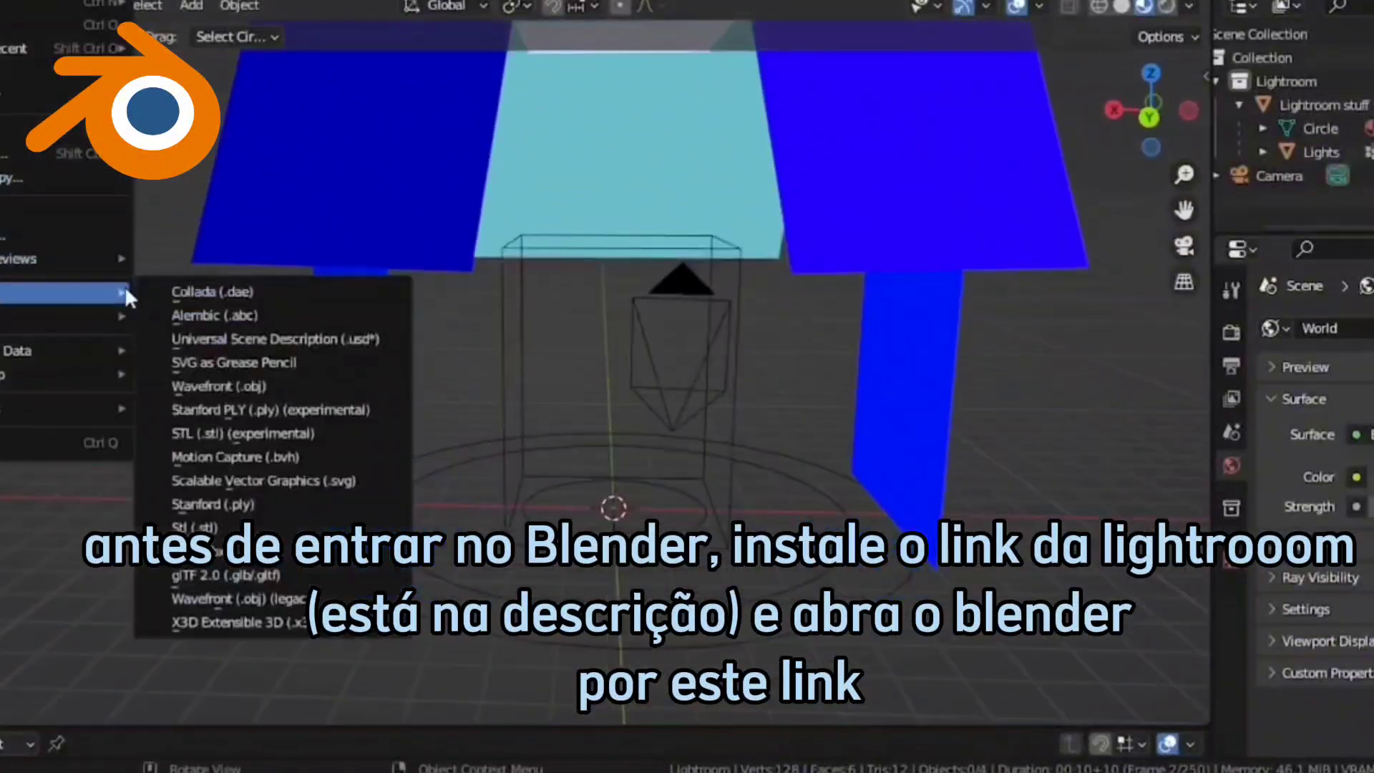
pyautogui.click(236, 599)
pyautogui.click(202, 591)
pyautogui.click(173, 613)
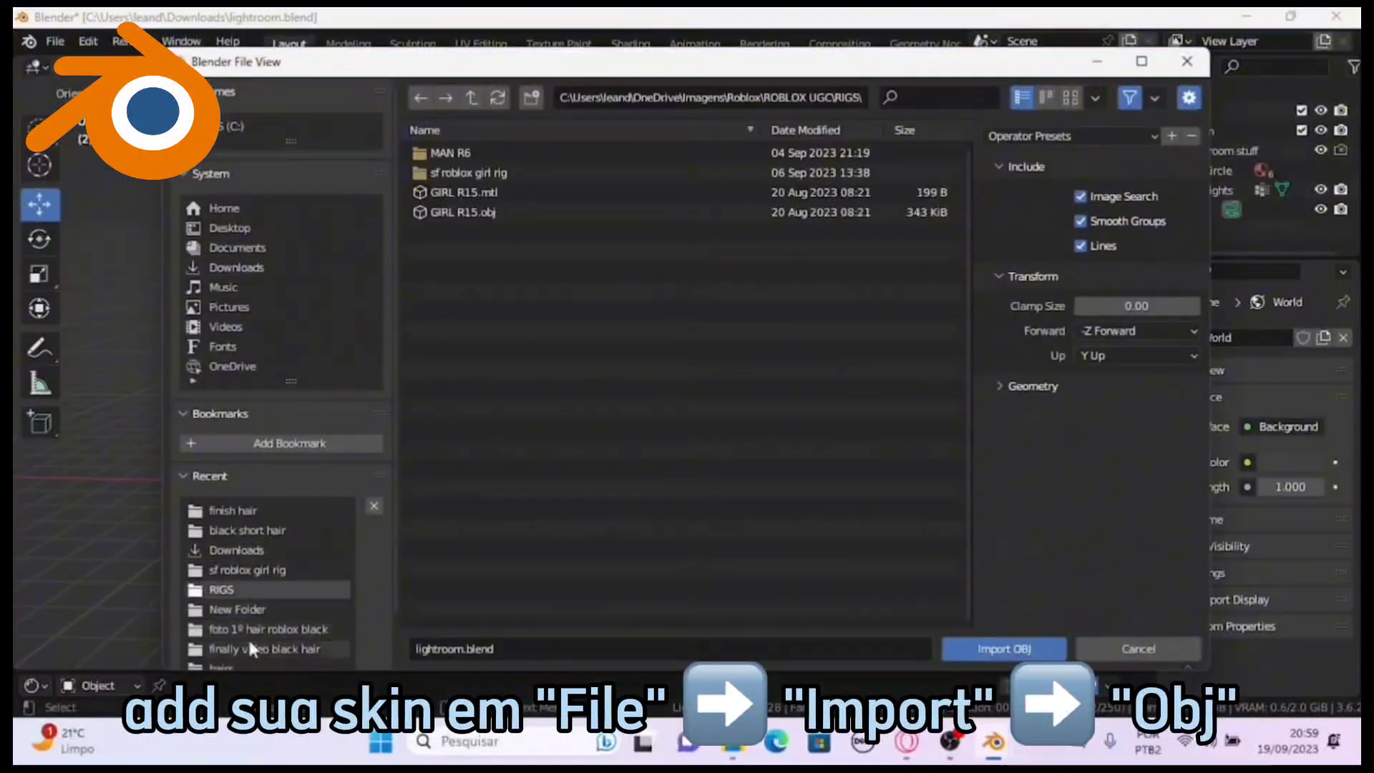
pyautogui.click(239, 247)
pyautogui.click(236, 308)
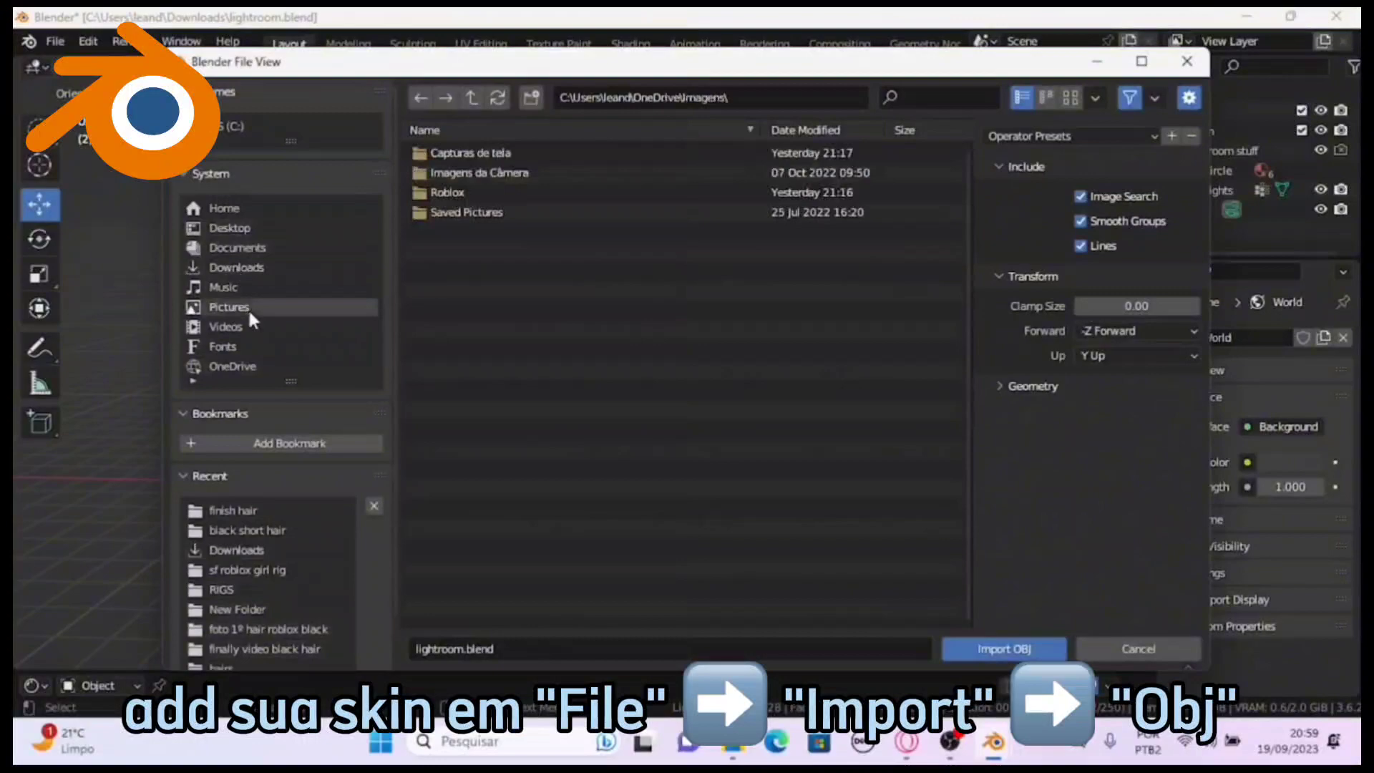
pyautogui.doubleClick(451, 191)
pyautogui.doubleClick(475, 175)
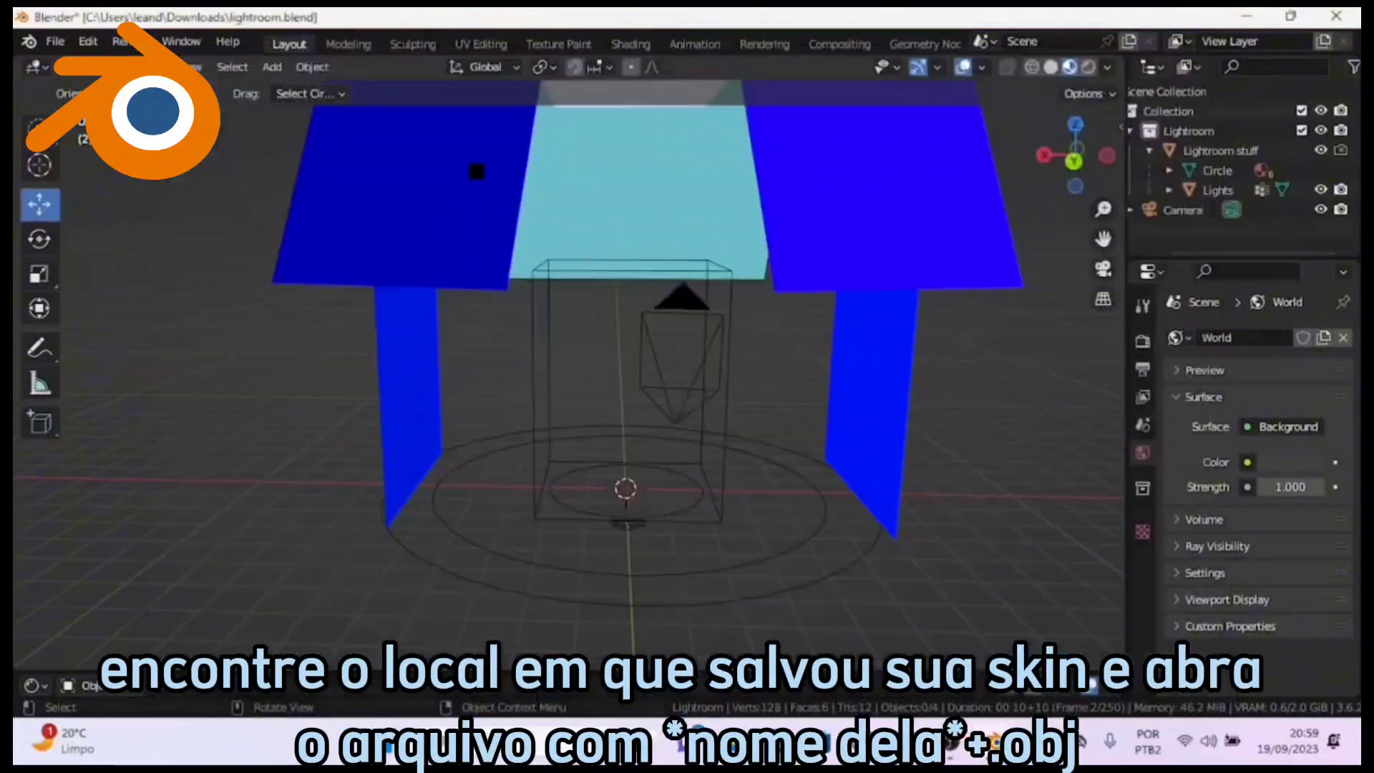
# - Try raising the imported avatar along the Z axis and locate it outside the lightroom
pyautogui.moveTo(727, 451); pyautogui.dragTo(730, 504, button='middle')
pyautogui.scroll(3, 729, 504)
pyautogui.moveTo(698, 326); pyautogui.dragTo(715, 206)
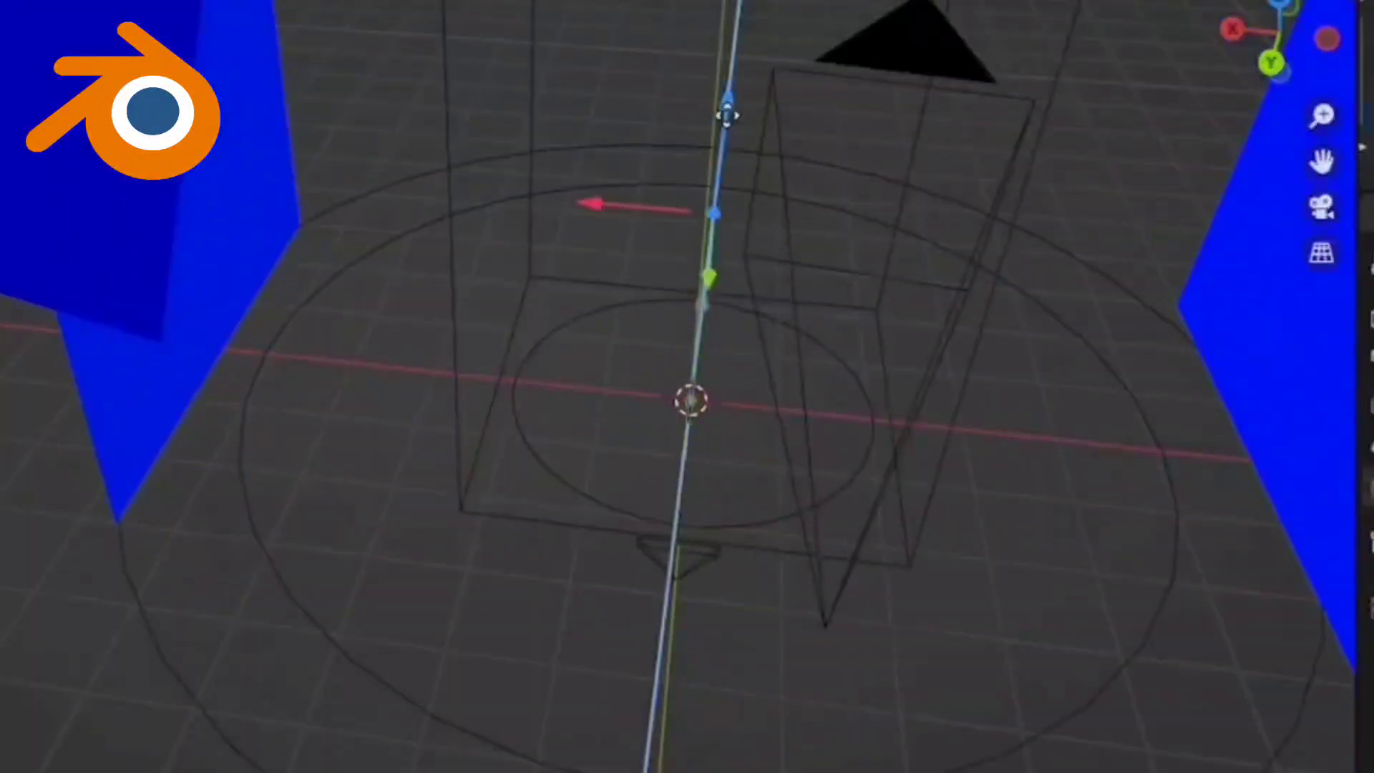
pyautogui.moveTo(730, 308); pyautogui.dragTo(744, 249, button='middle')
pyautogui.moveTo(770, 178); pyautogui.dragTo(777, 261, button='middle')
pyautogui.scroll(-2, 465, 353)
pyautogui.moveTo(1322, 161); pyautogui.dragTo(393, 43)
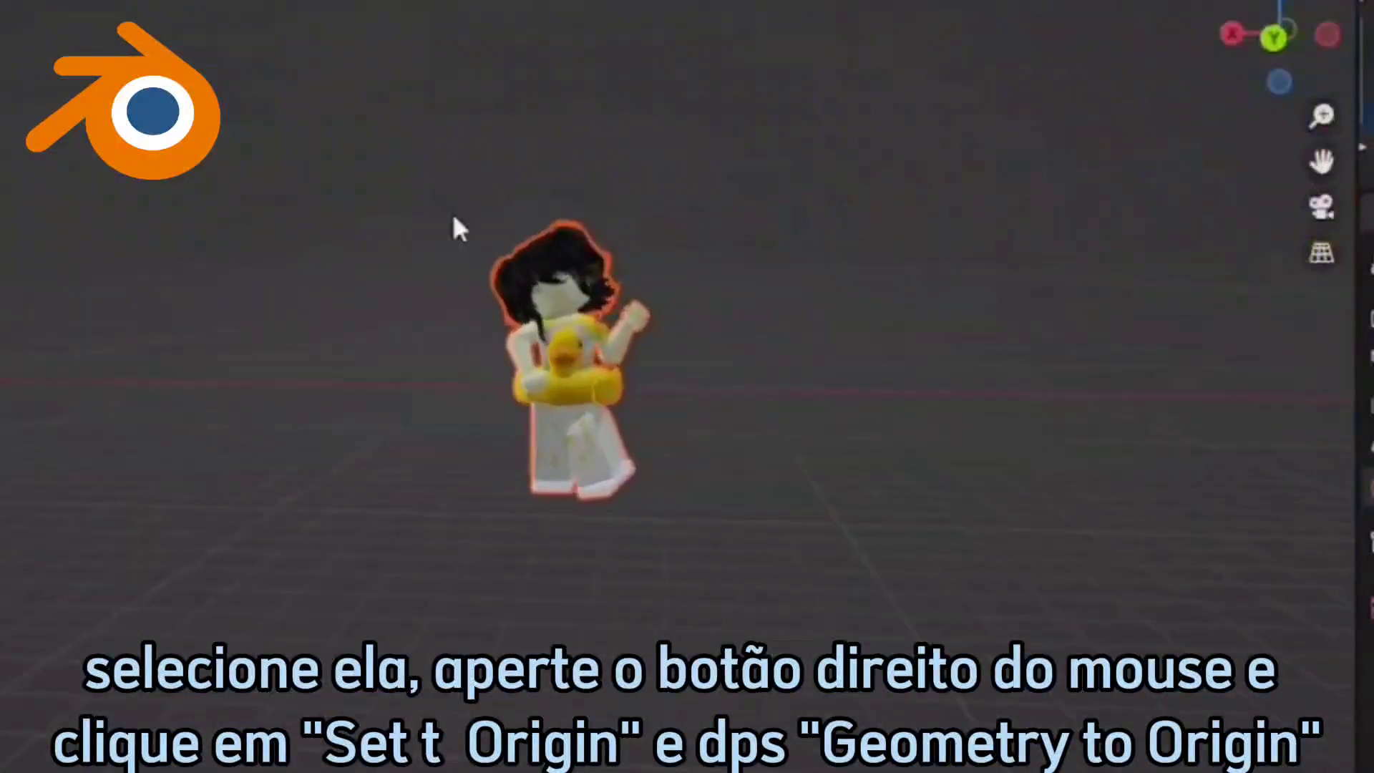
# - Apply Set Origin with Geometry to Origin to the avatar and raise it along Z until its feet stand on the floor
pyautogui.rightClick(573, 354)
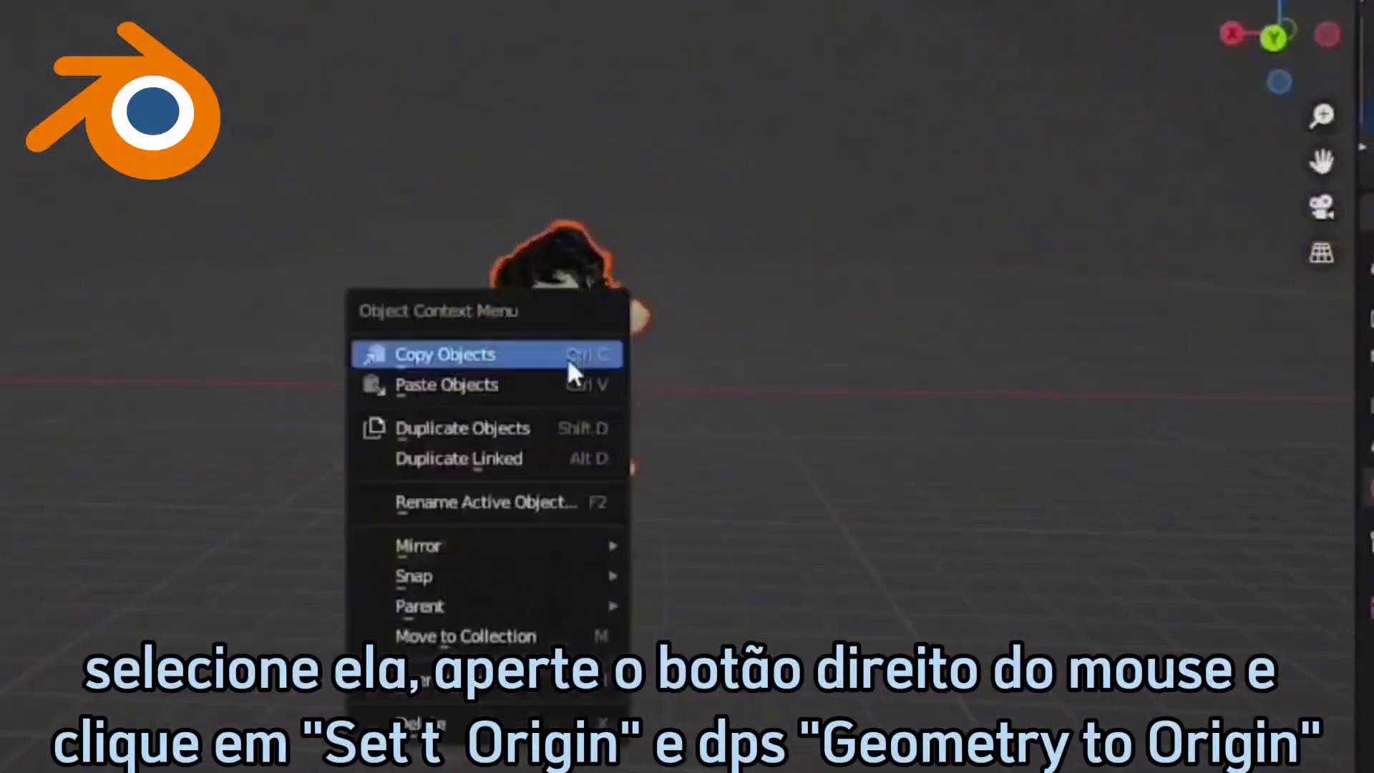
pyautogui.rightClick(558, 355)
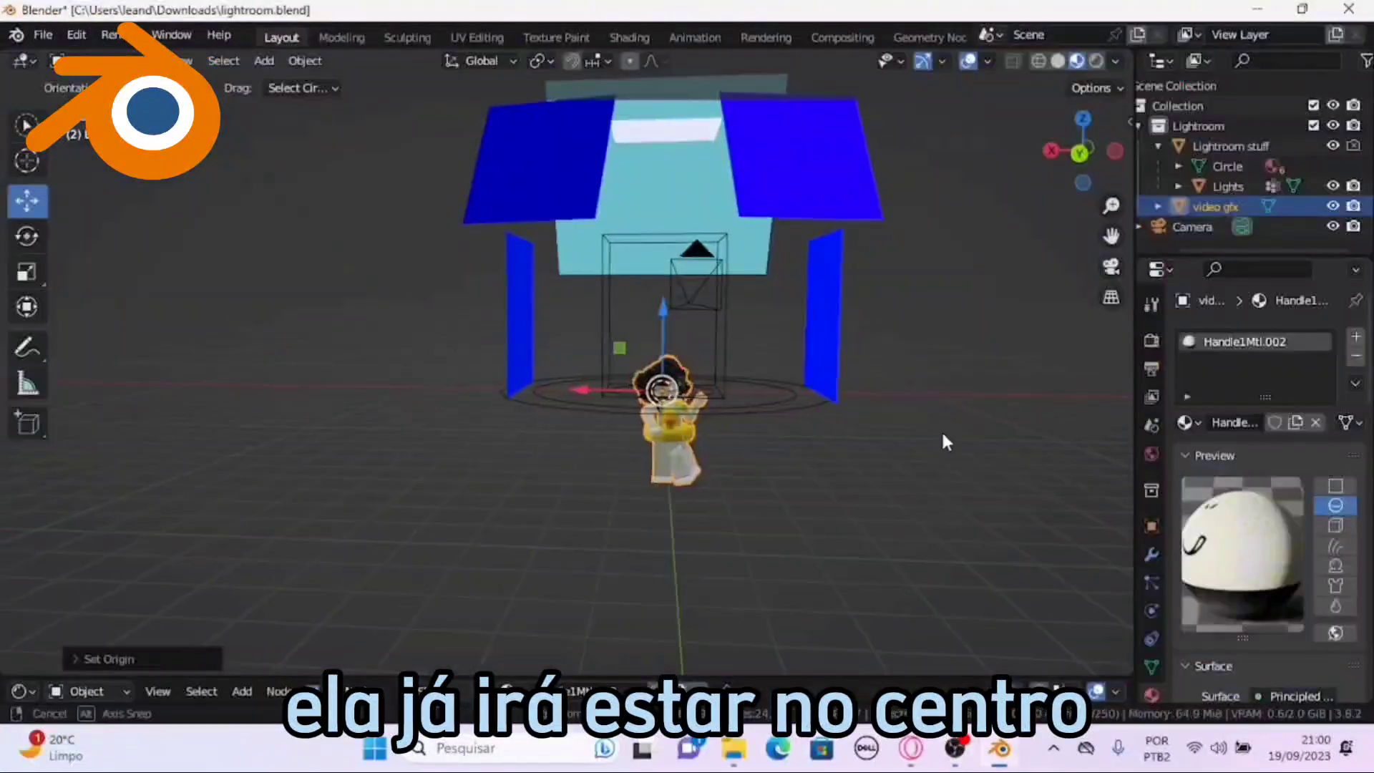
pyautogui.scroll(5, 942, 430)
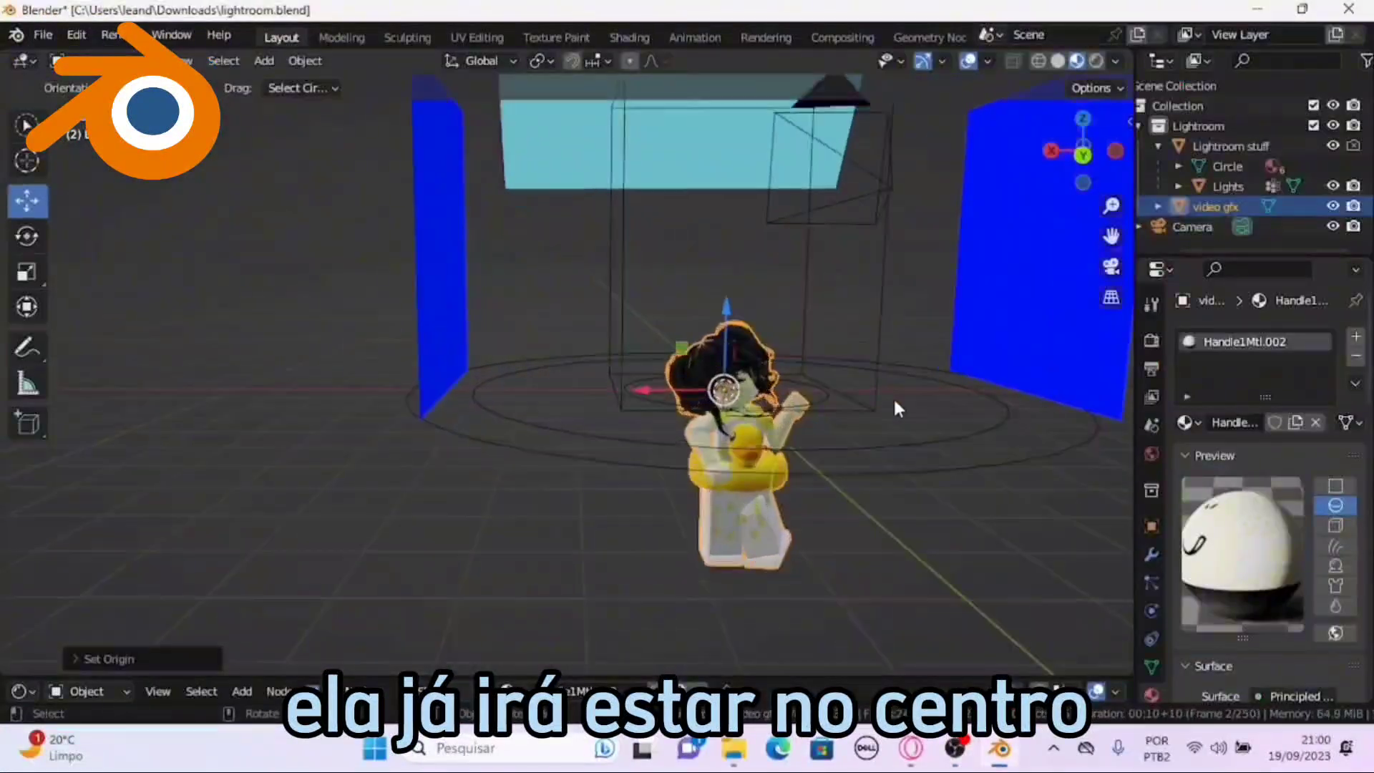
pyautogui.moveTo(661, 386); pyautogui.dragTo(661, 214)
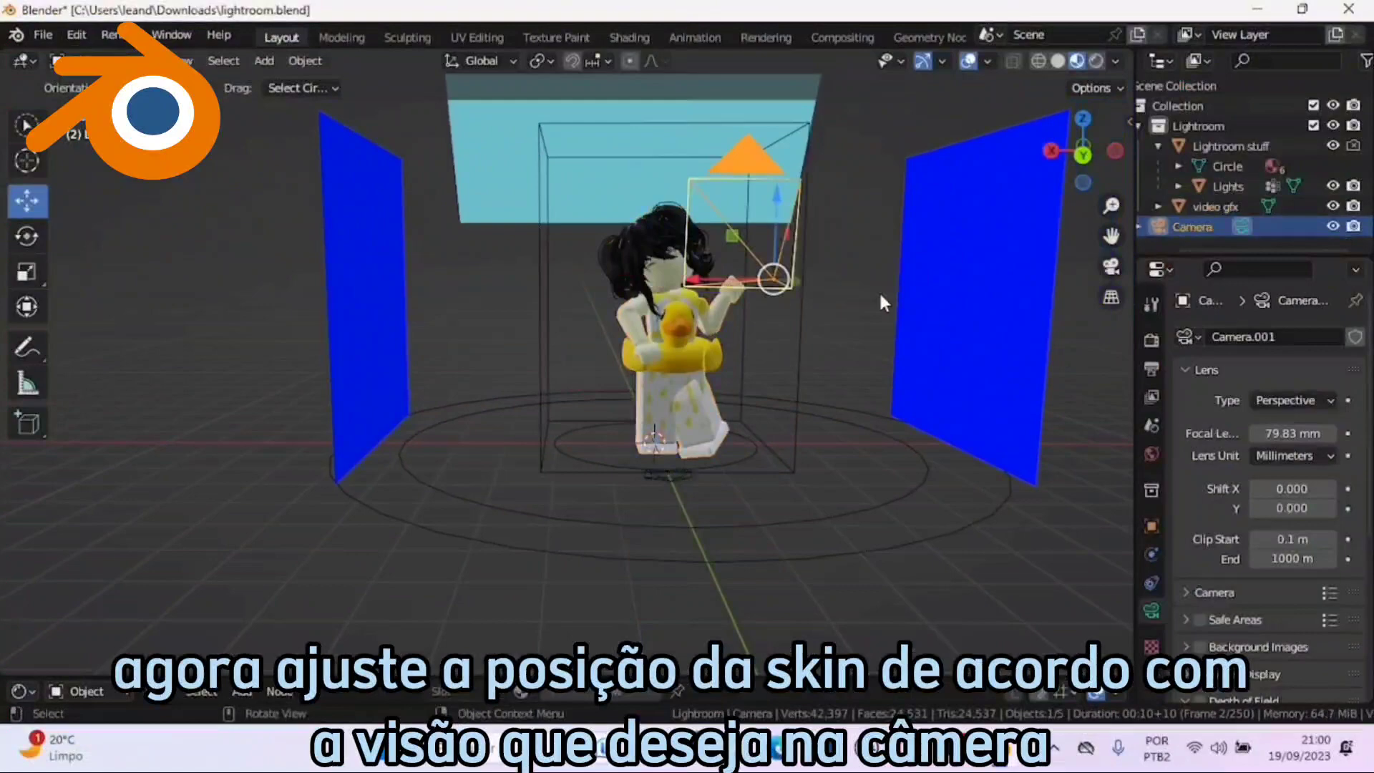
# - Check the framing through the camera, exit that view, and move the camera lower in front of the avatar
pyautogui.click(1110, 266)
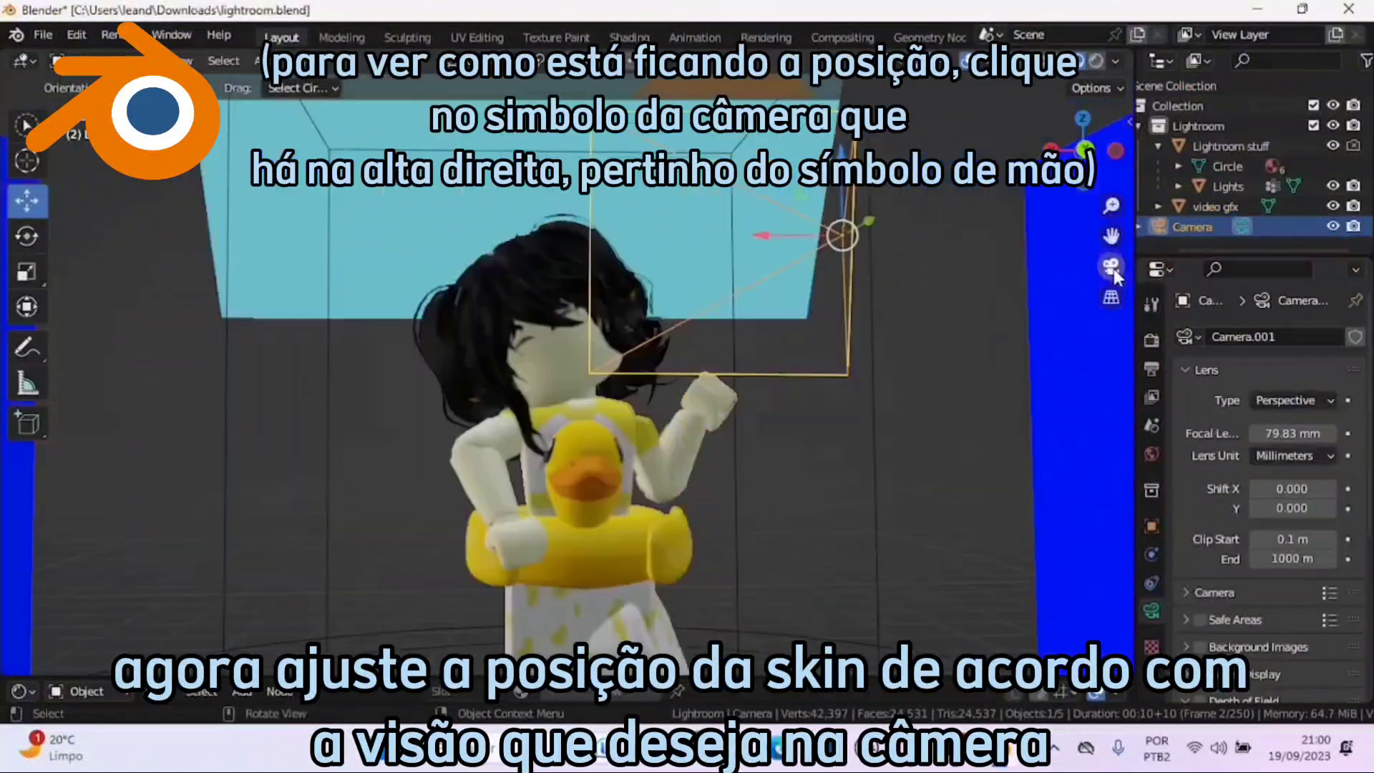
pyautogui.click(1111, 266)
pyautogui.moveTo(775, 208); pyautogui.dragTo(775, 249)
pyautogui.moveTo(840, 343); pyautogui.dragTo(1009, 466, button='middle')
pyautogui.moveTo(784, 285); pyautogui.dragTo(654, 414)
# - Rotate the camera with the Rotate tool and reposition it in front of the avatar with the Move tool
pyautogui.click(40, 232)
pyautogui.moveTo(786, 463); pyautogui.dragTo(608, 542)
pyautogui.click(36, 207)
pyautogui.moveTo(580, 486); pyautogui.dragTo(757, 408, button='middle')
pyautogui.moveTo(520, 521); pyautogui.dragTo(491, 522)
pyautogui.moveTo(566, 445)
pyautogui.mouseDown()
pyautogui.moveTo(571, 382)
pyautogui.moveTo(570, 432)
pyautogui.mouseUp()
# - Switch back to the Rotate tool and fine-tune the camera's angle so that it aims at the avatar
pyautogui.click(35, 238)
pyautogui.moveTo(570, 434); pyautogui.dragTo(676, 431, button='middle')
pyautogui.moveTo(696, 404); pyautogui.dragTo(679, 437)
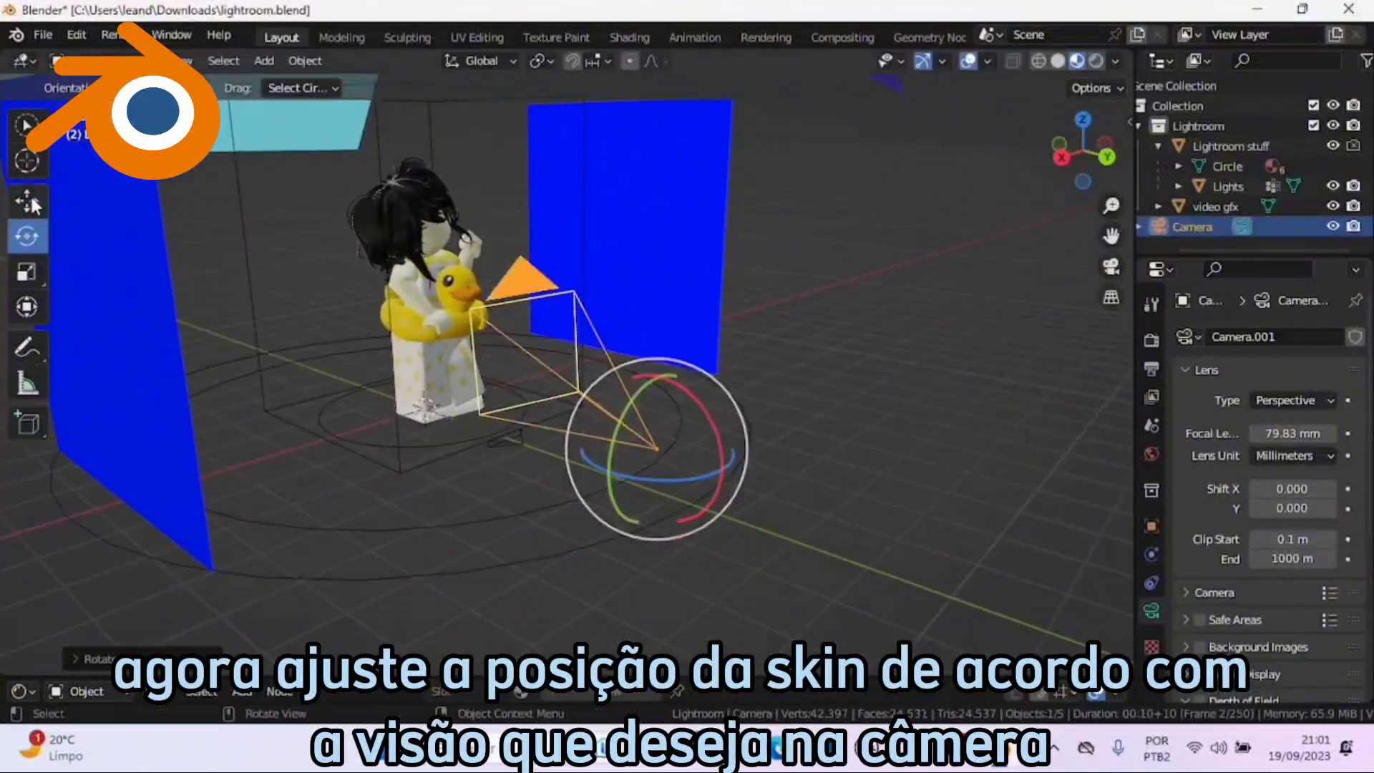
# - Raise the camera along Z, check its framing, and move it farther from the avatar along Y
pyautogui.click(26, 201)
pyautogui.moveTo(658, 375); pyautogui.dragTo(658, 287)
pyautogui.click(1111, 266)
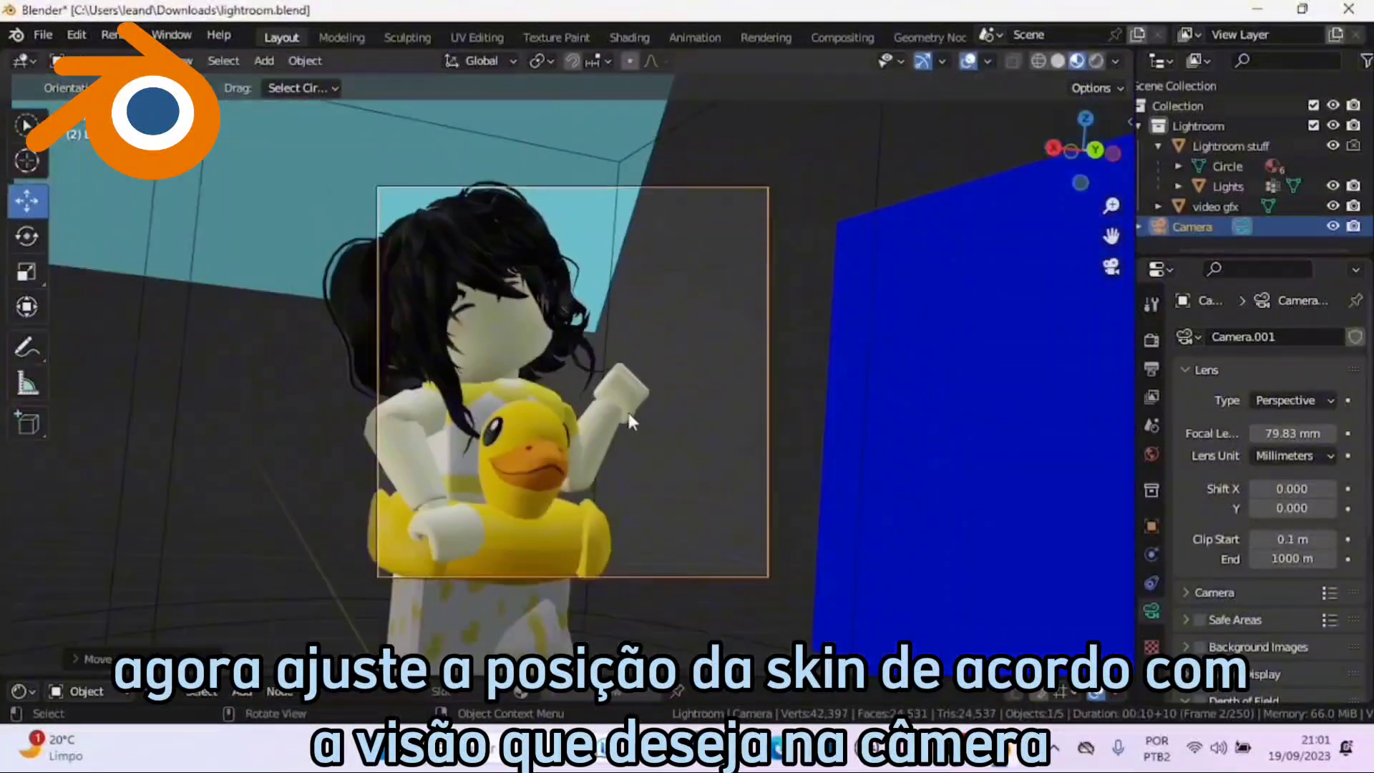
pyautogui.click(1111, 267)
pyautogui.moveTo(731, 374); pyautogui.dragTo(800, 404)
pyautogui.moveTo(669, 388); pyautogui.dragTo(688, 381)
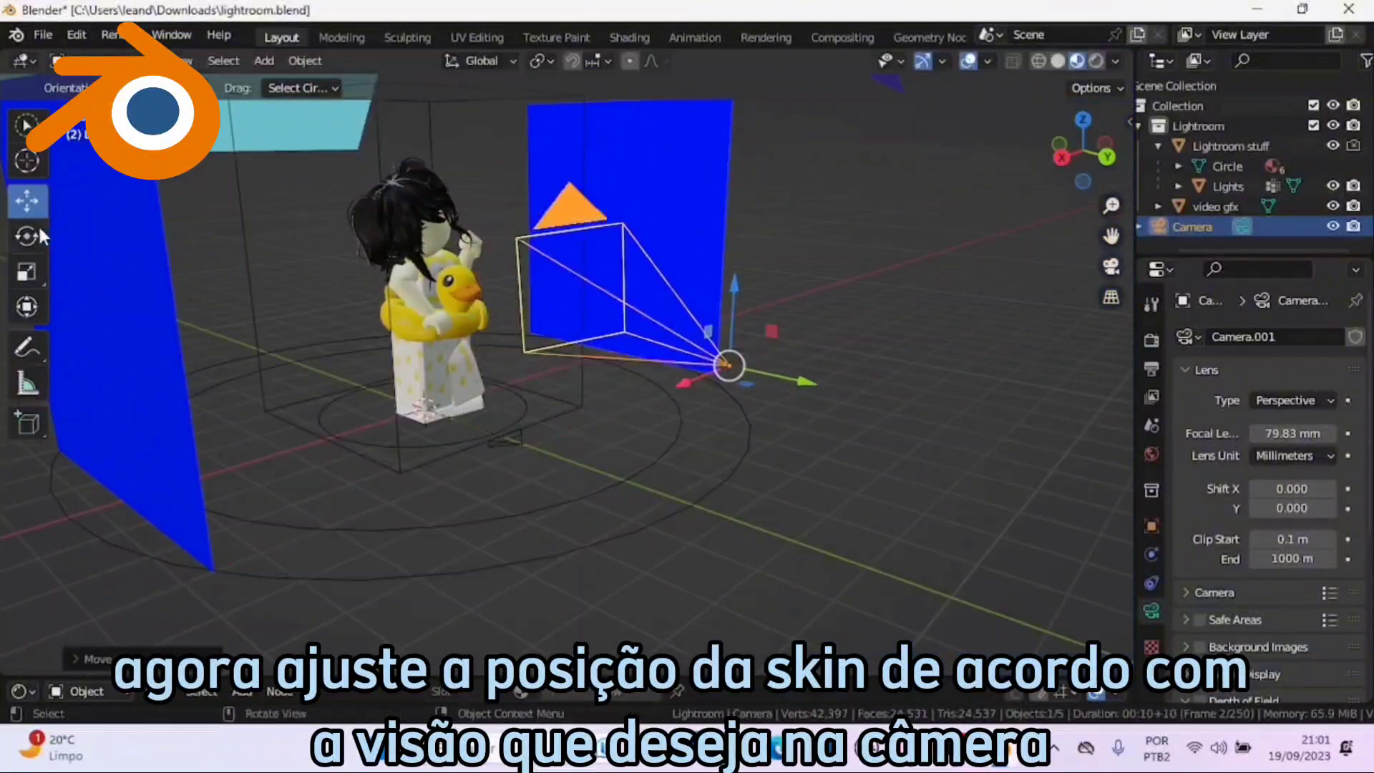
# - Adjust the camera's angle and distance from the avatar, checking the framing through the camera view
pyautogui.click(37, 233)
pyautogui.moveTo(705, 447); pyautogui.dragTo(633, 491, button='middle')
pyautogui.moveTo(633, 493); pyautogui.dragTo(711, 534)
pyautogui.click(1111, 266)
pyautogui.click(1113, 262)
pyautogui.click(29, 202)
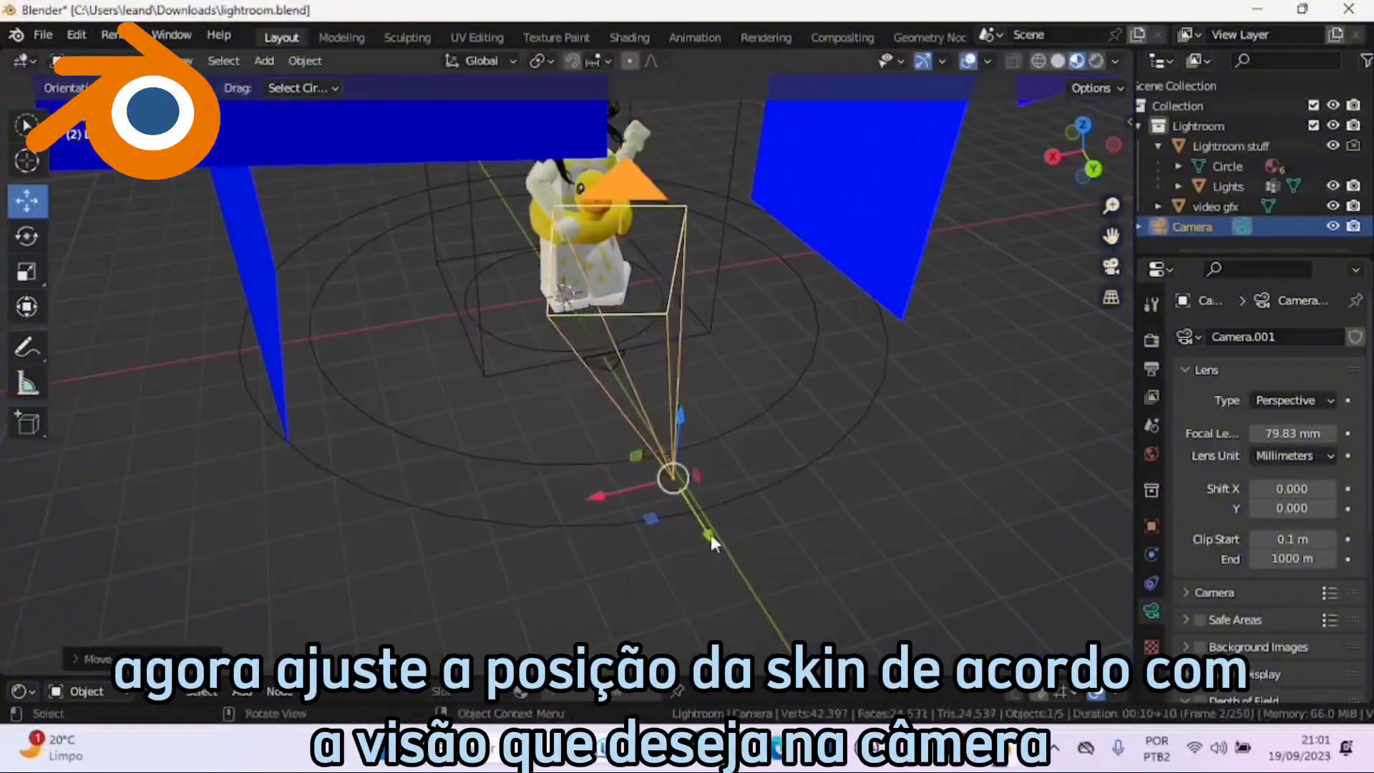
pyautogui.click(1109, 269)
pyautogui.click(1113, 265)
# - Lower the camera along Z, bring it slightly closer along Y, and check the framing
pyautogui.moveTo(681, 414); pyautogui.dragTo(688, 437)
pyautogui.click(1111, 266)
pyautogui.click(1110, 266)
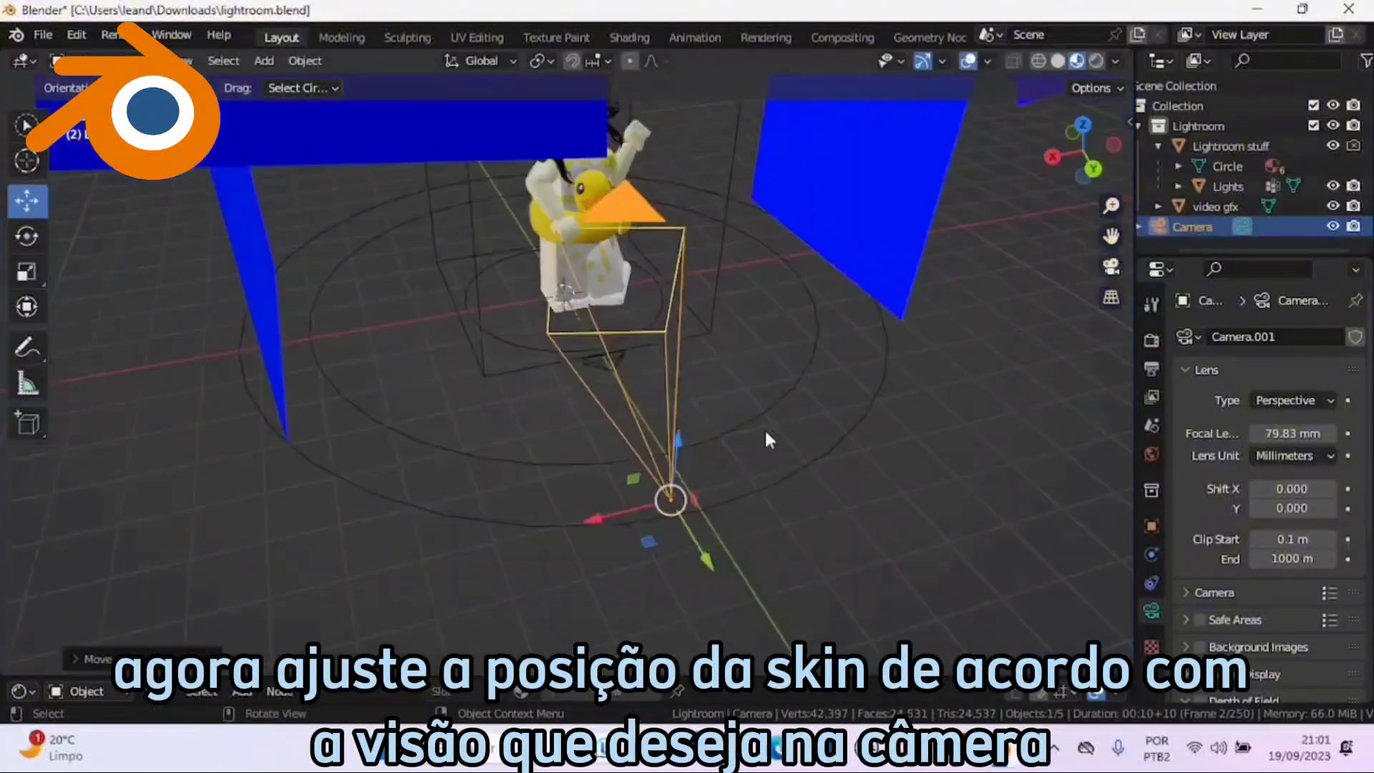
pyautogui.moveTo(700, 548); pyautogui.dragTo(686, 524)
pyautogui.moveTo(660, 415); pyautogui.dragTo(661, 409)
pyautogui.click(1110, 266)
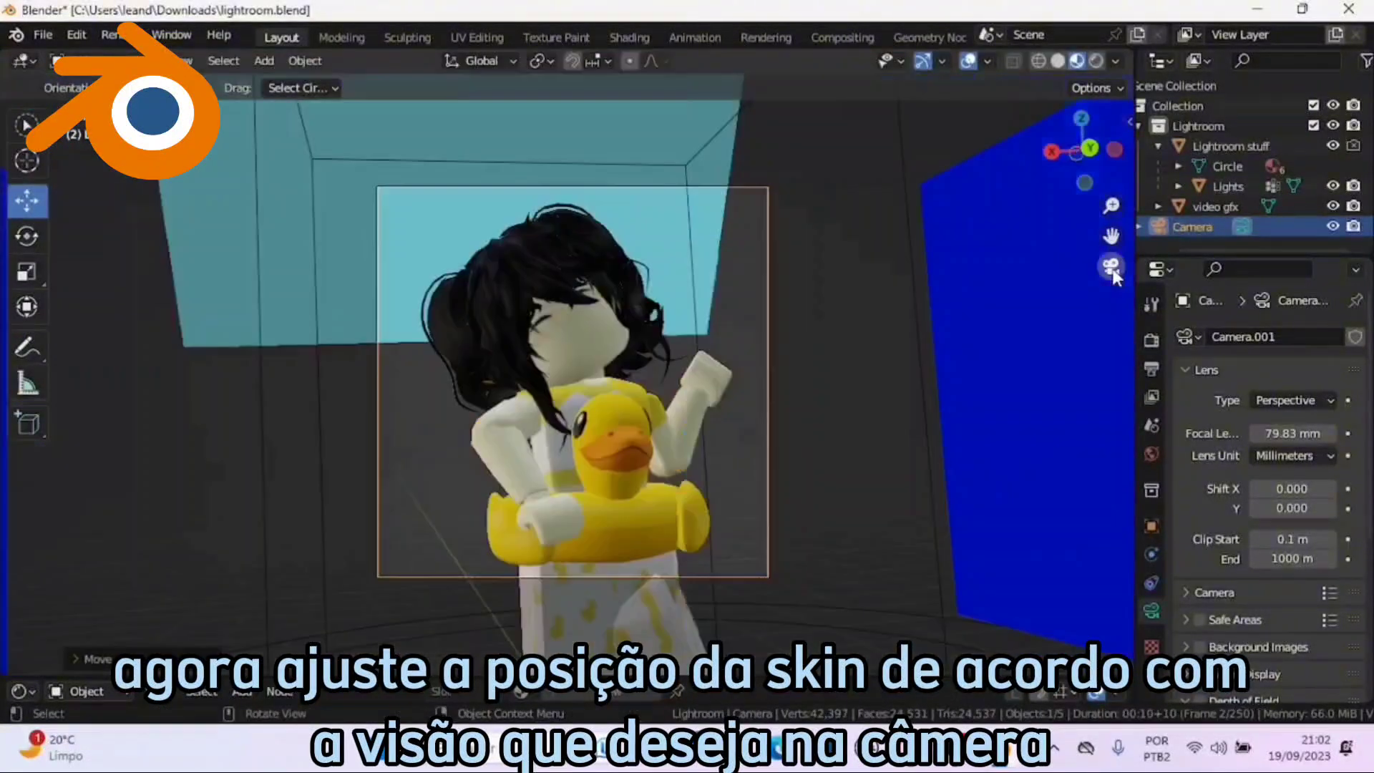
# - Move the camera closer to the avatar along Y and fine-tune its height until the upper body is framed
pyautogui.click(1111, 266)
pyautogui.moveTo(687, 533); pyautogui.dragTo(680, 513)
pyautogui.click(1114, 266)
pyautogui.click(1111, 269)
pyautogui.moveTo(647, 392); pyautogui.dragTo(652, 395)
pyautogui.click(1107, 266)
pyautogui.click(1107, 266)
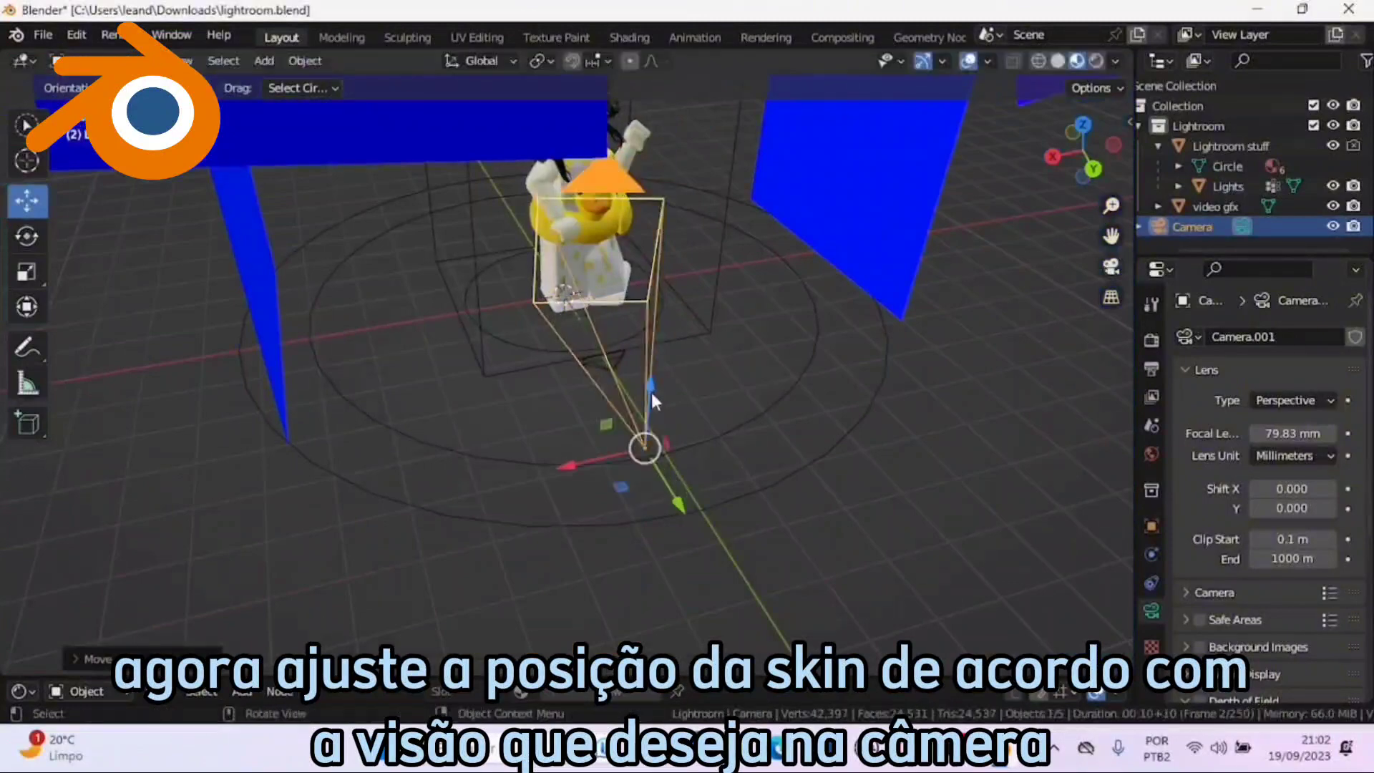
pyautogui.click(1107, 272)
pyautogui.click(1110, 268)
# - Expand Lights in the outliner and look through the lightroom items and their properties for the light colour settings
pyautogui.click(1272, 189)
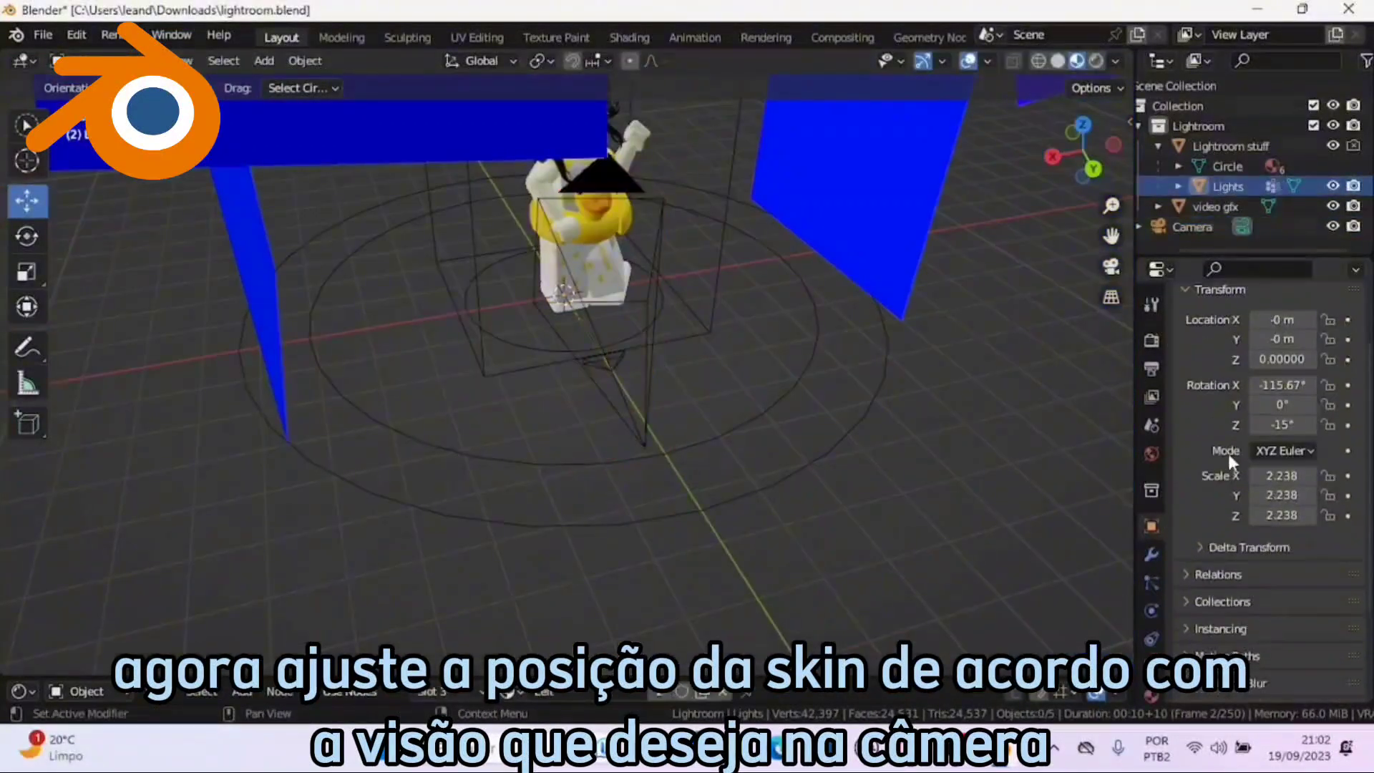
pyautogui.click(1179, 190)
pyautogui.scroll(-2, 1202, 187)
pyautogui.click(1239, 172)
pyautogui.scroll(-2, 1239, 404)
pyautogui.scroll(4, 1238, 405)
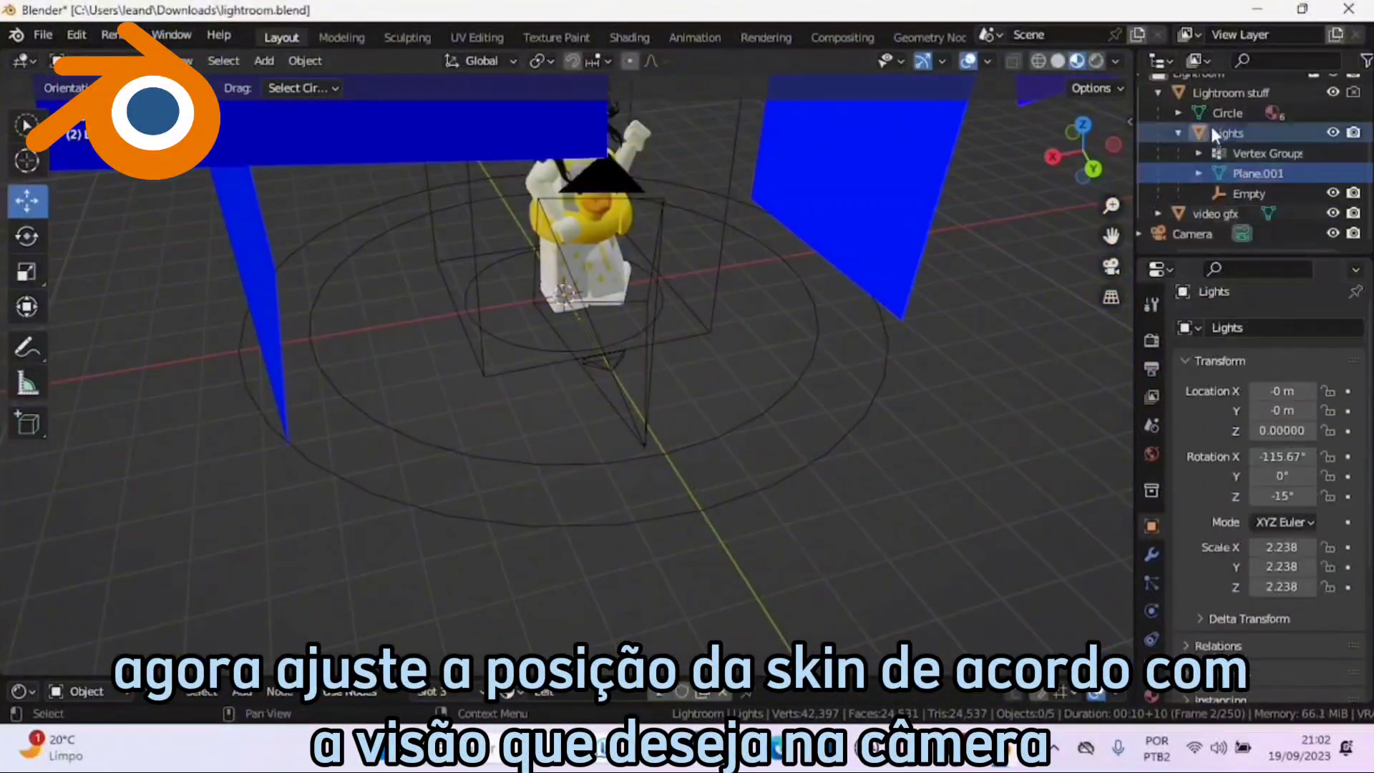
pyautogui.click(1212, 116)
pyautogui.click(1231, 133)
pyautogui.click(1203, 92)
pyautogui.click(1228, 194)
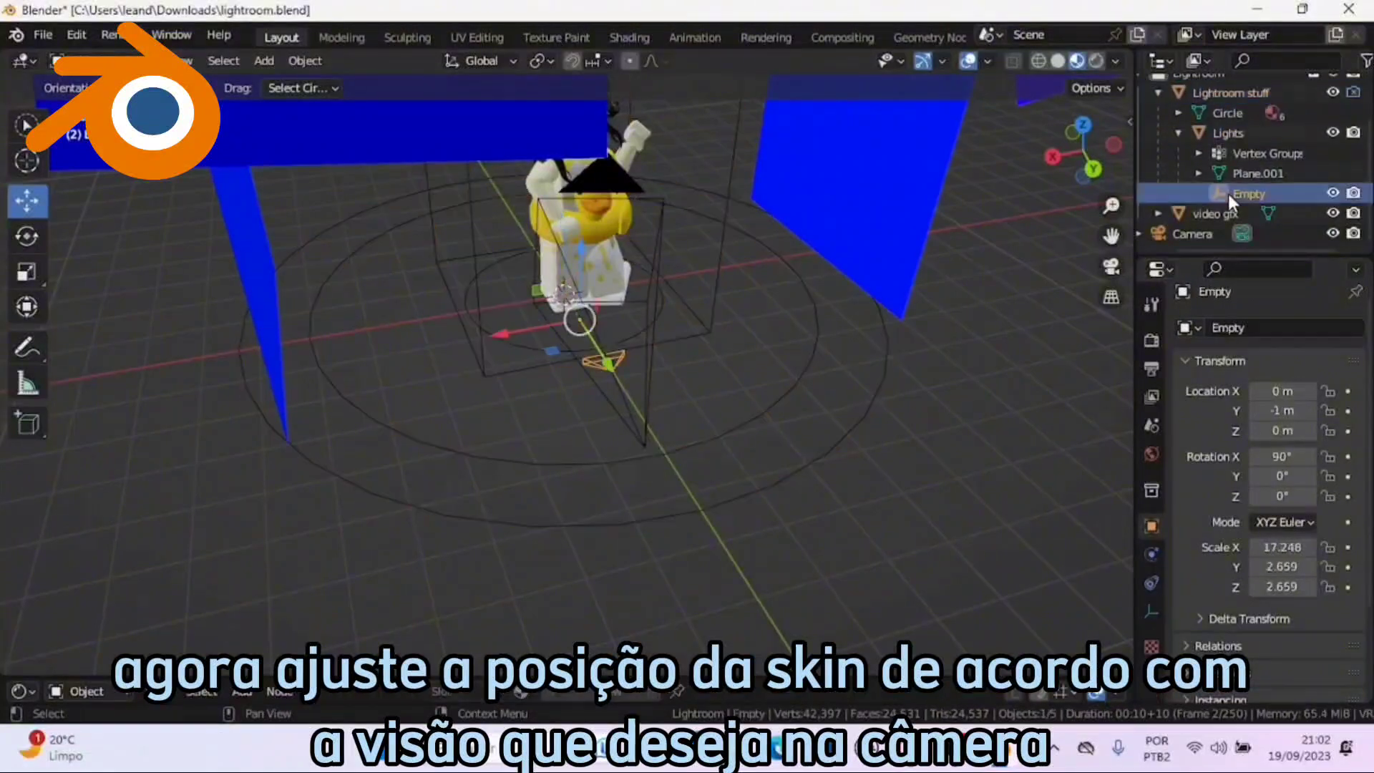
pyautogui.scroll(-4, 1192, 581)
pyautogui.click(1150, 456)
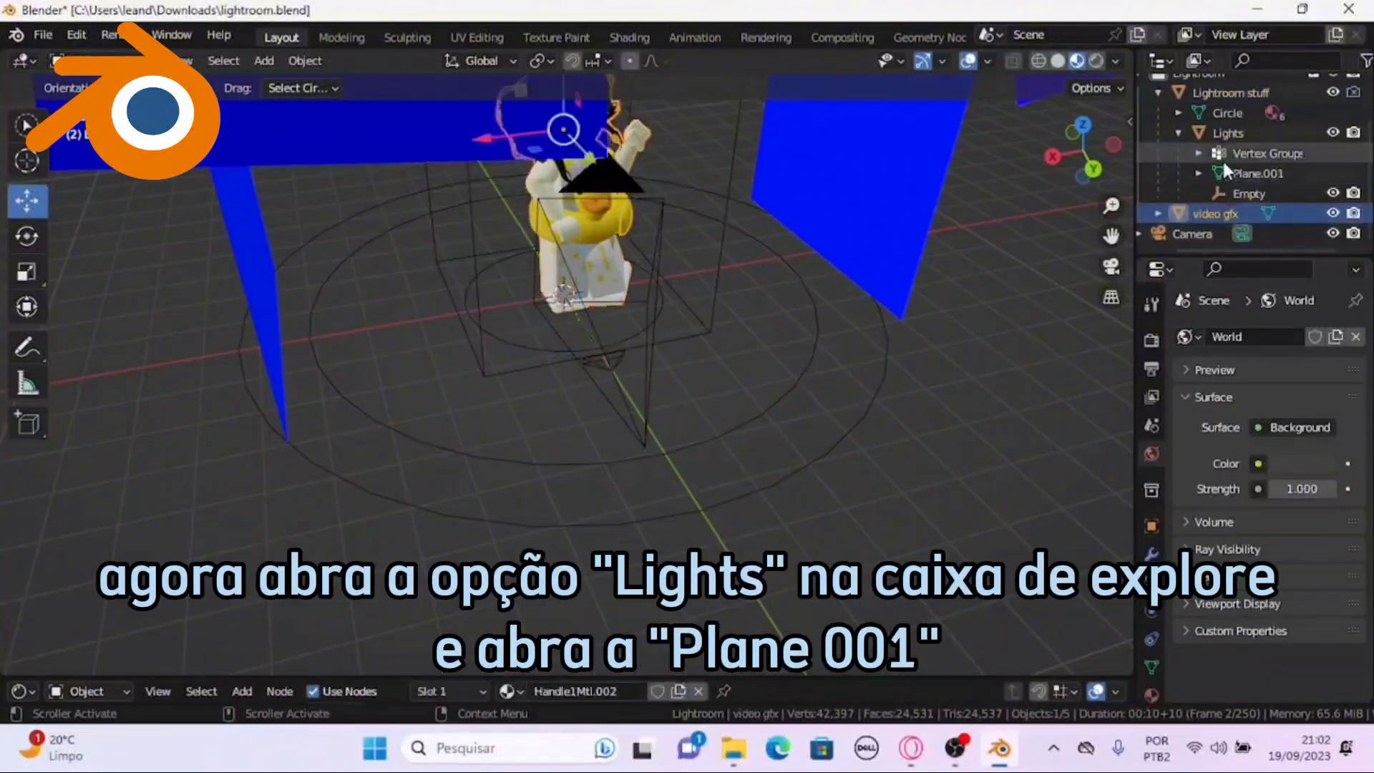
# - Expand Plane.001 under Lights, select the Back material, and show its material properties
pyautogui.click(1231, 169)
pyautogui.click(1199, 174)
pyautogui.scroll(-1, 1217, 171)
pyautogui.click(1262, 151)
pyautogui.scroll(-8, 1235, 547)
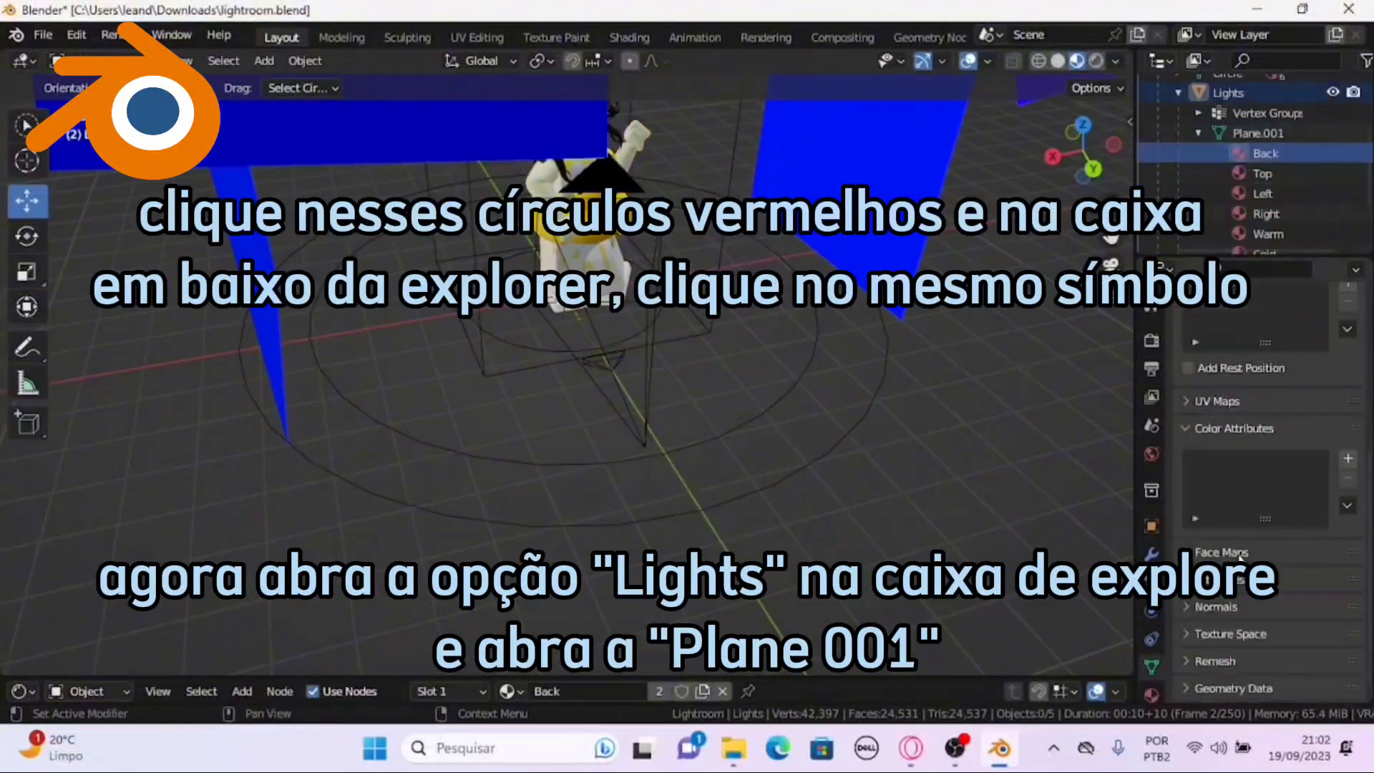
pyautogui.click(1152, 694)
# - Change the Back material's light colour to a bright pale yellow
pyautogui.scroll(-7, 1243, 537)
pyautogui.scroll(6, 1244, 530)
pyautogui.scroll(-3, 1249, 429)
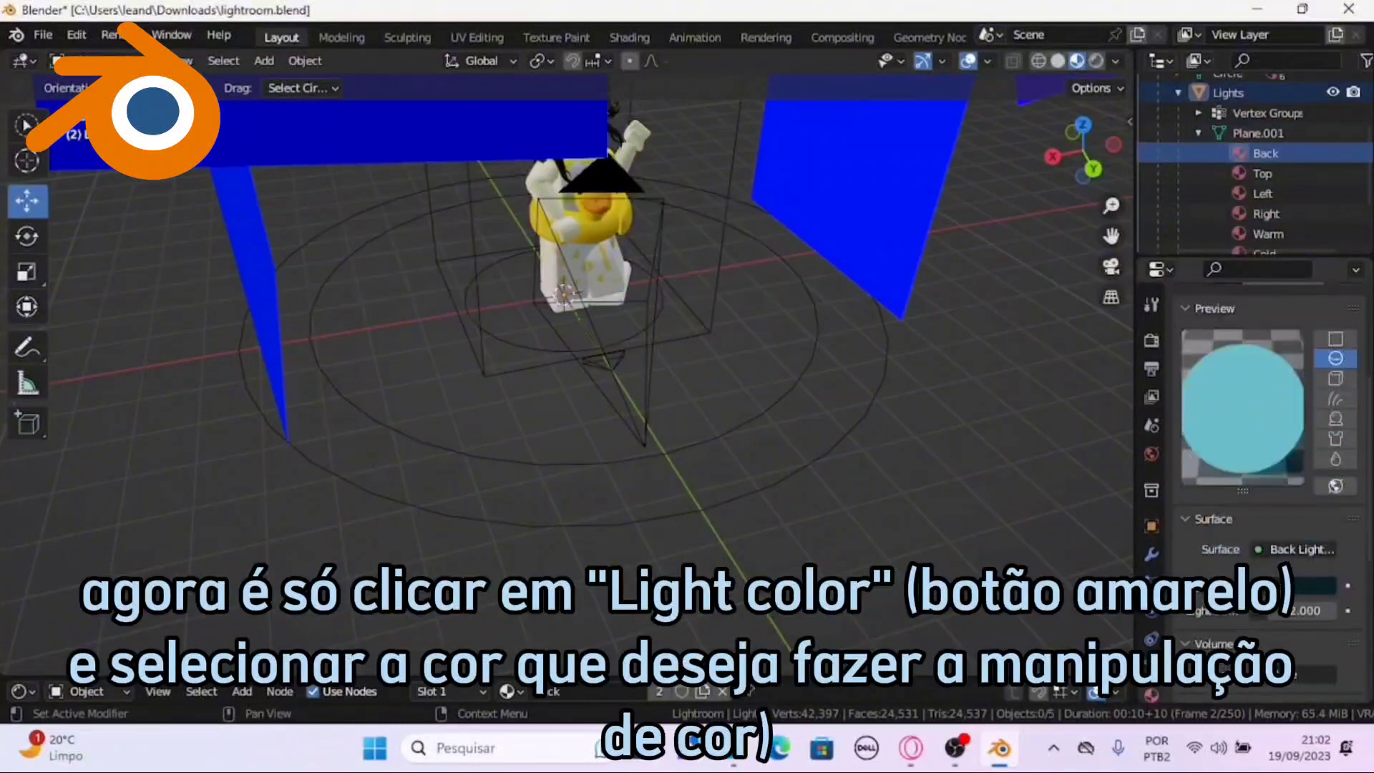
pyautogui.click(1305, 585)
pyautogui.moveTo(1324, 406); pyautogui.dragTo(1321, 297)
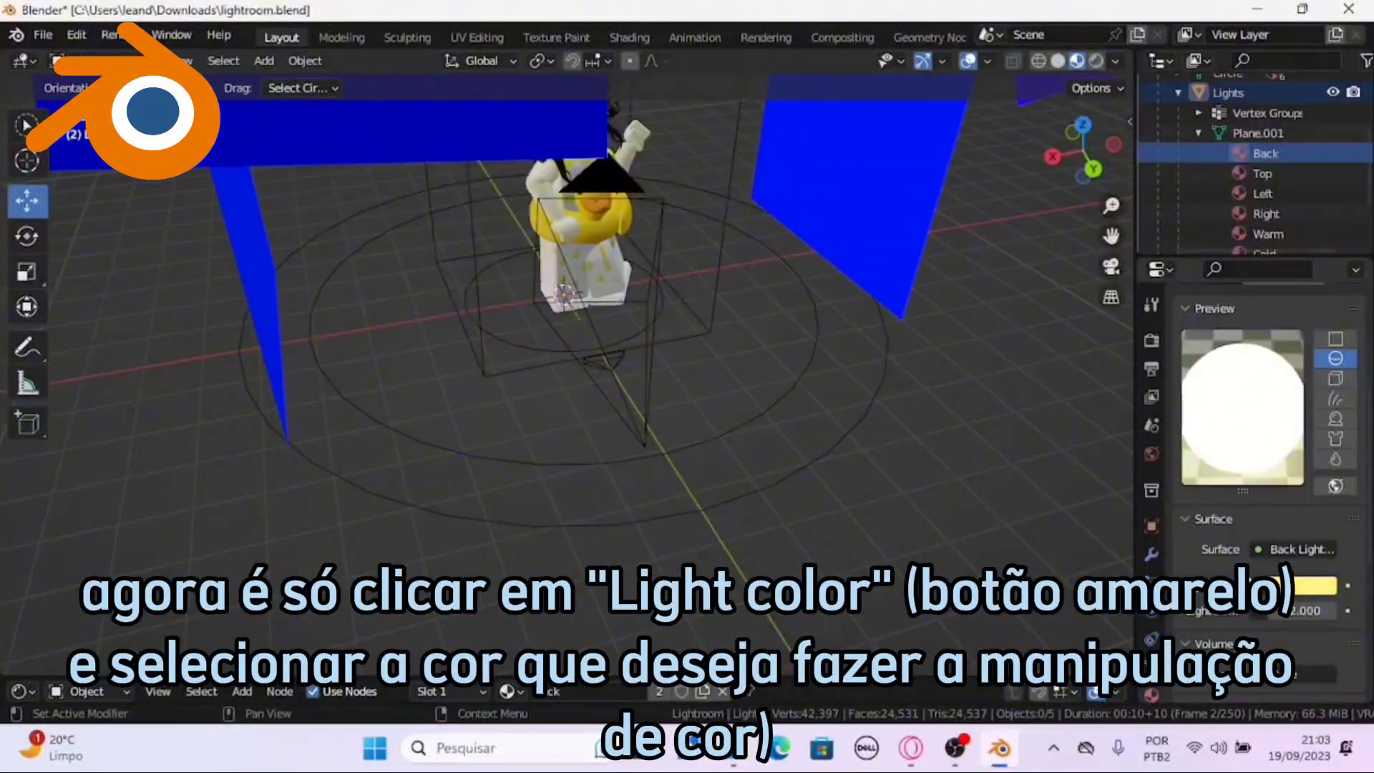
# - Select the Left light material and change its dark light colour to a bright orange
pyautogui.moveTo(1013, 483); pyautogui.dragTo(1085, 486, button='middle')
pyautogui.scroll(5, 1216, 429)
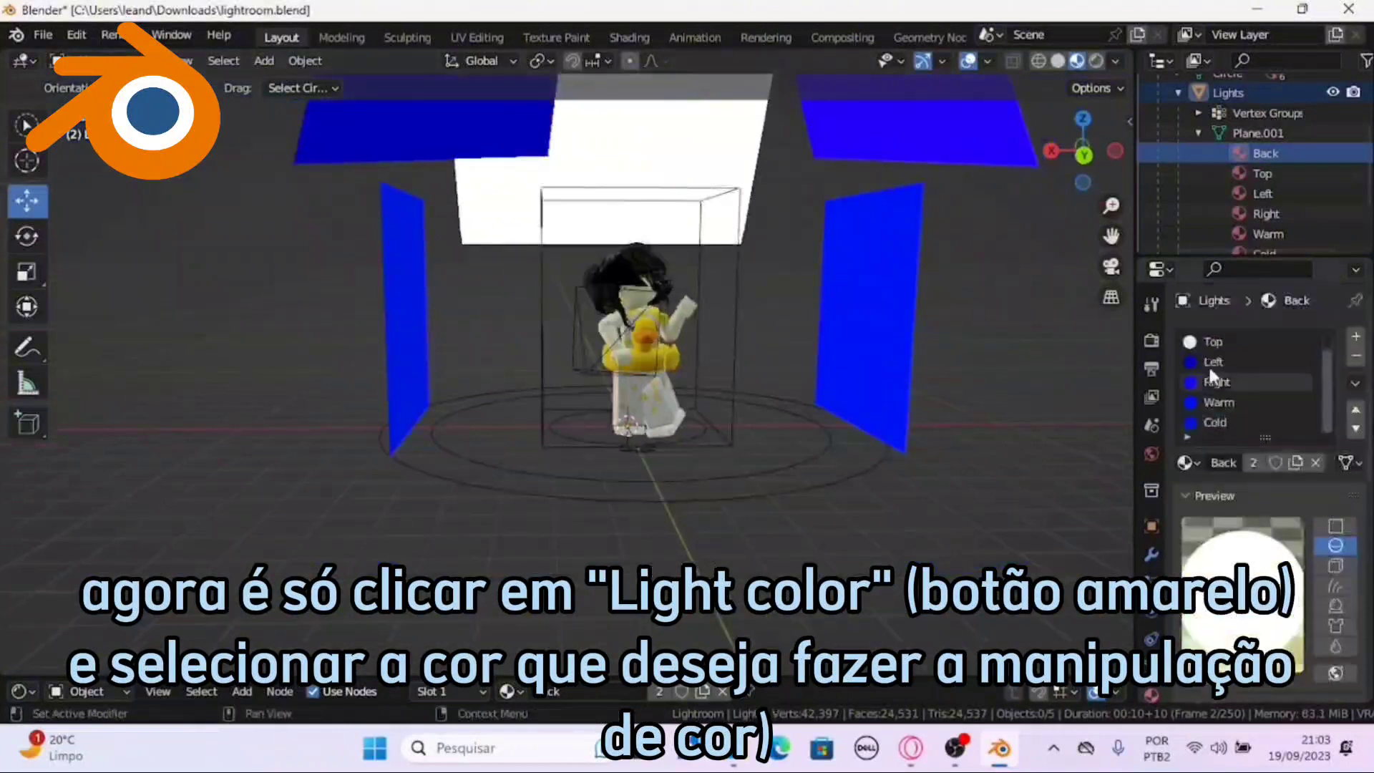
pyautogui.click(1213, 362)
pyautogui.scroll(-5, 1225, 563)
pyautogui.click(1302, 571)
pyautogui.moveTo(1319, 386); pyautogui.dragTo(1320, 301)
pyautogui.moveTo(1245, 358); pyautogui.dragTo(1207, 415)
# - Select the Top light material and change its light colour to light orange
pyautogui.click(1261, 176)
pyautogui.click(1262, 195)
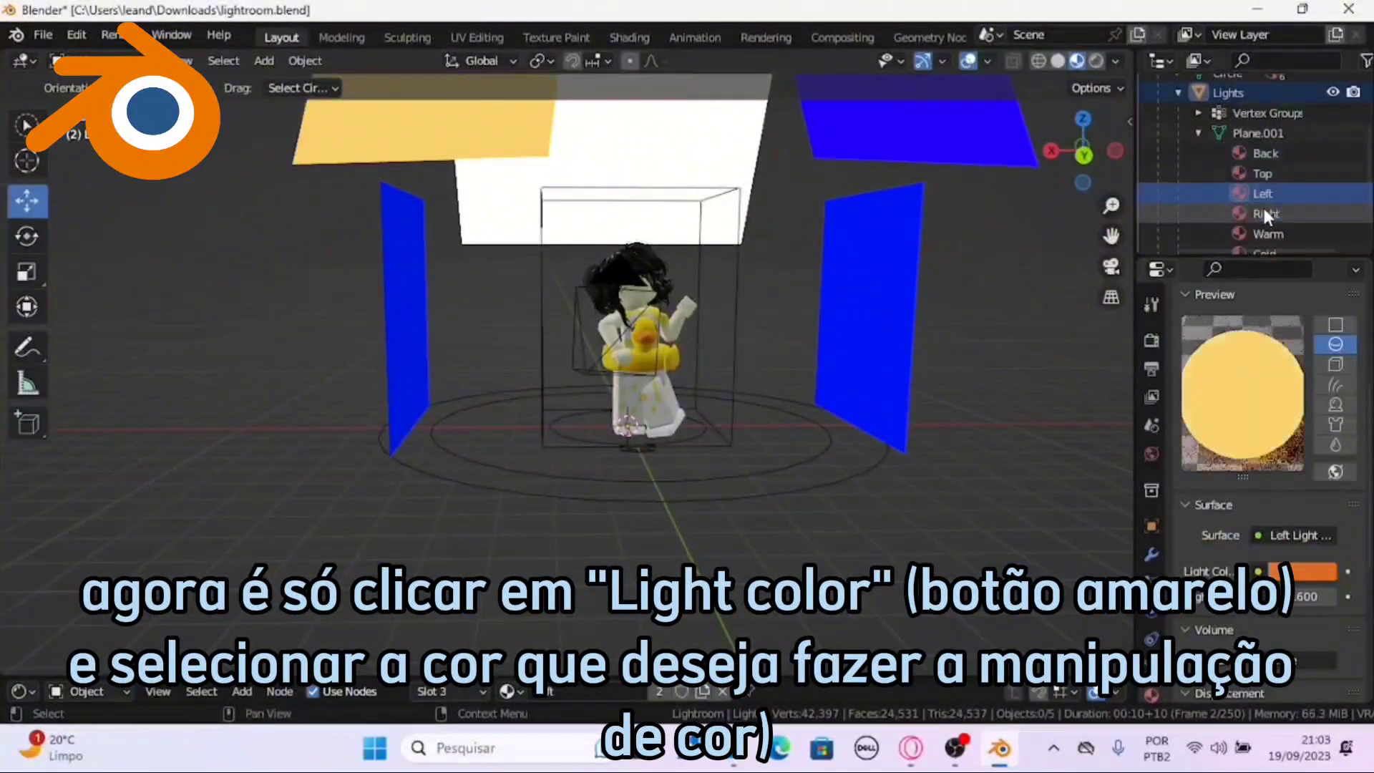
pyautogui.click(1263, 176)
pyautogui.click(1303, 571)
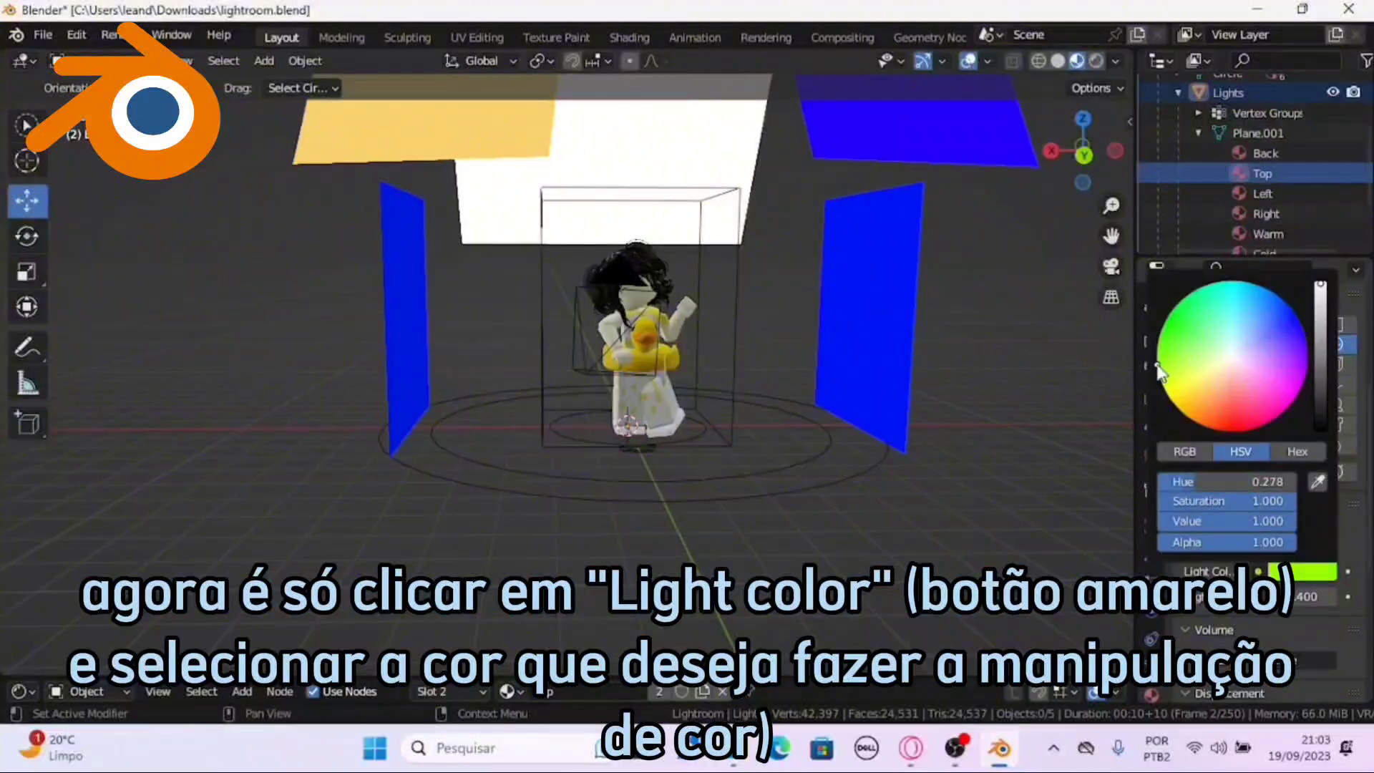
pyautogui.moveTo(1202, 397); pyautogui.dragTo(1199, 406)
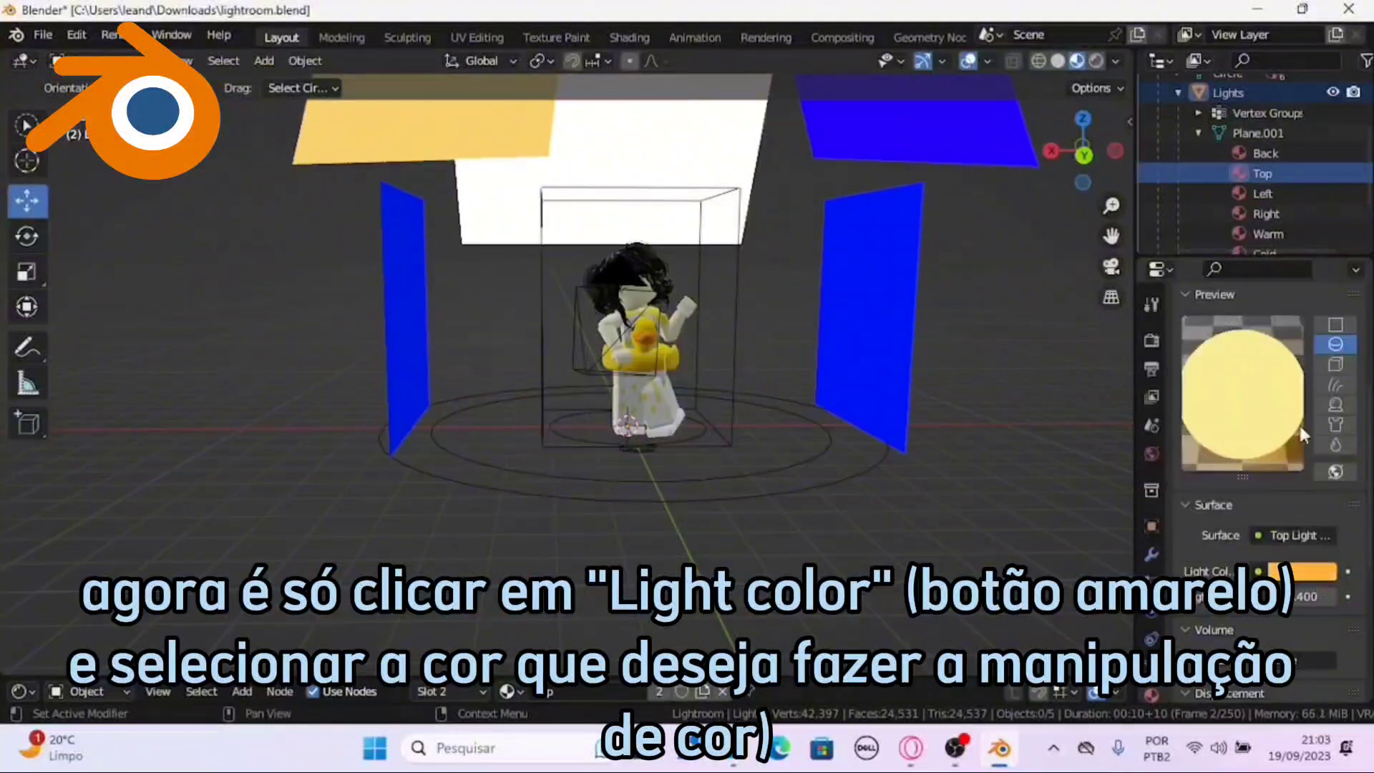
# - Set the Right material's light colour to amber with Hue 0.081, Saturation 1.000 and Value 1.000
pyautogui.click(1265, 208)
pyautogui.click(1303, 571)
pyautogui.click(1180, 410)
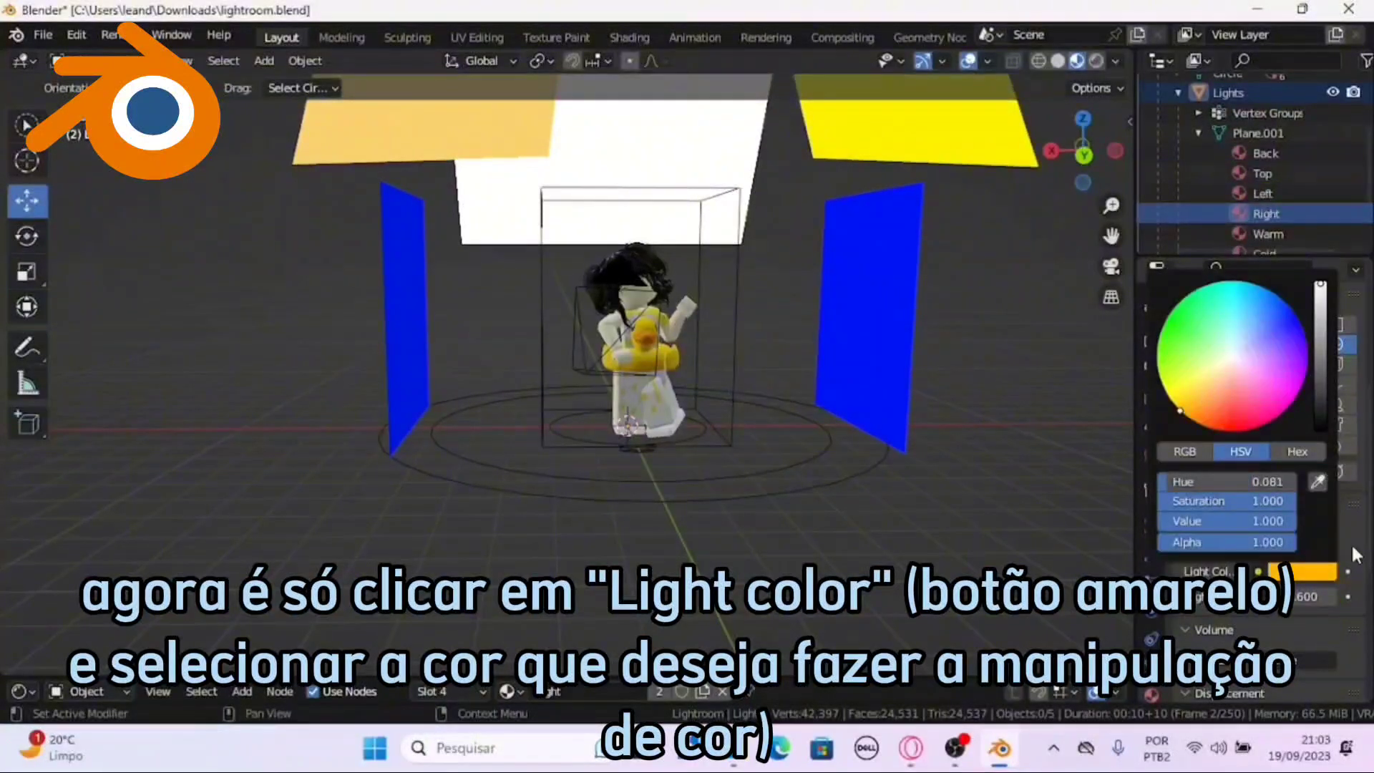
# - Select the Warm light material and change its colour to orange
pyautogui.click(1268, 233)
pyautogui.click(1302, 571)
pyautogui.click(1212, 386)
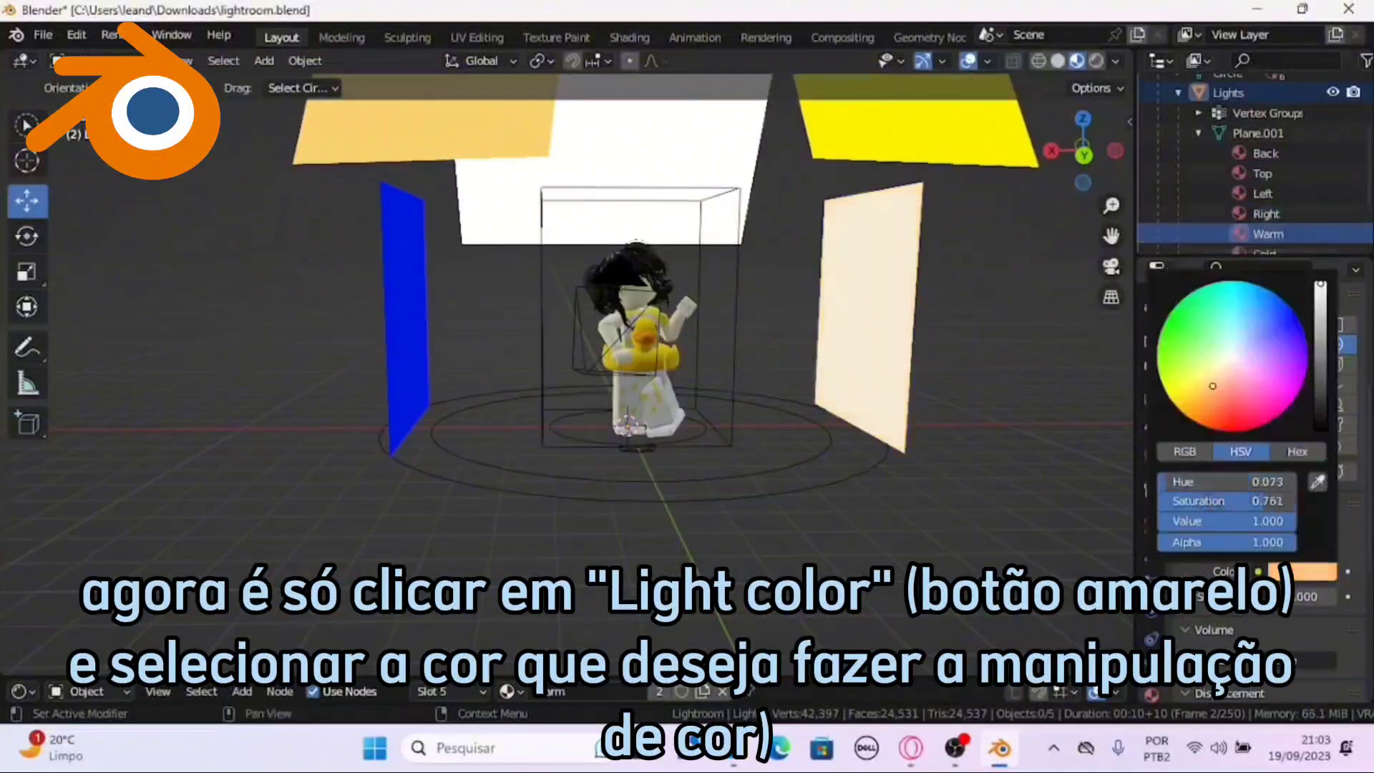
pyautogui.moveTo(1212, 386)
pyautogui.mouseDown()
pyautogui.moveTo(1219, 400)
pyautogui.moveTo(1206, 386)
pyautogui.moveTo(1203, 409)
pyautogui.mouseUp()
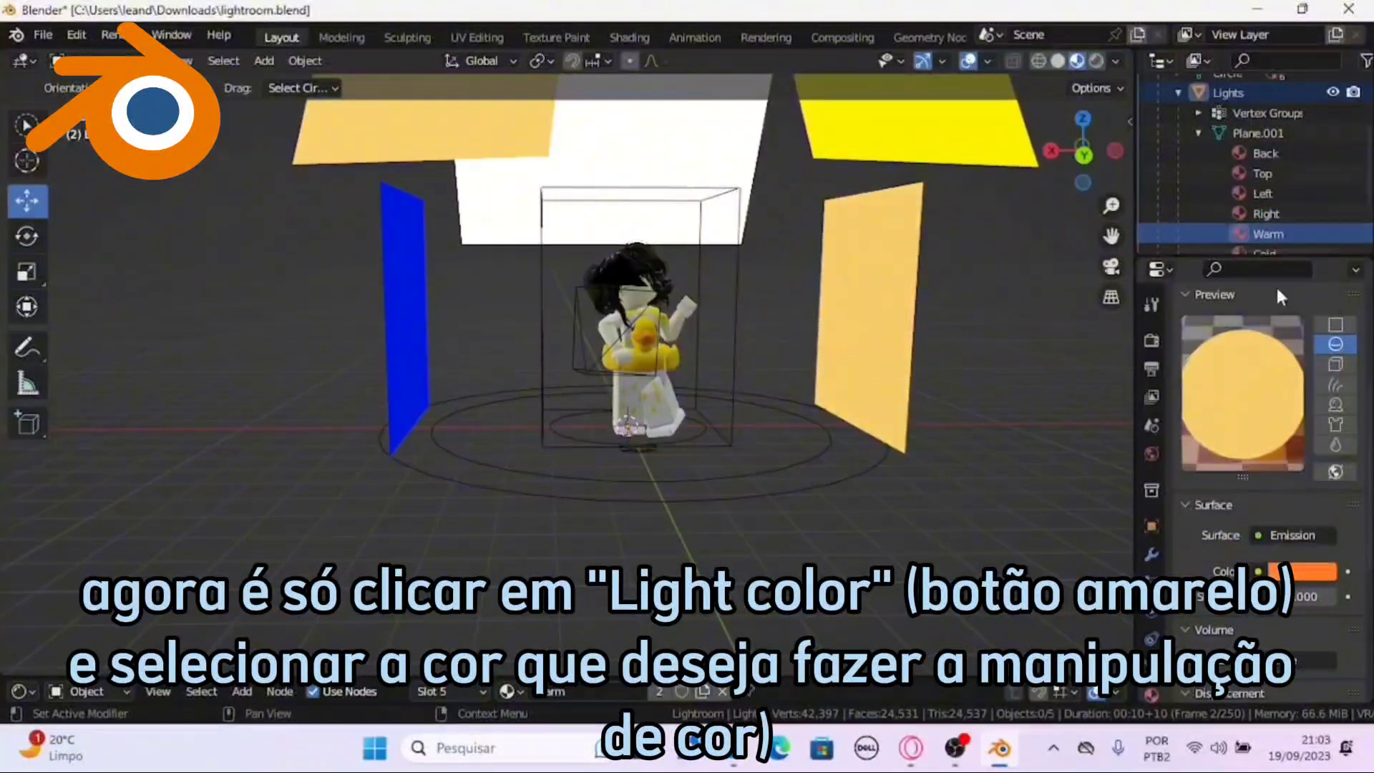
# - Select the Cold light material and change its colour to bright yellow
pyautogui.scroll(-2, 1269, 211)
pyautogui.click(1263, 213)
pyautogui.click(1302, 571)
pyautogui.click(1241, 340)
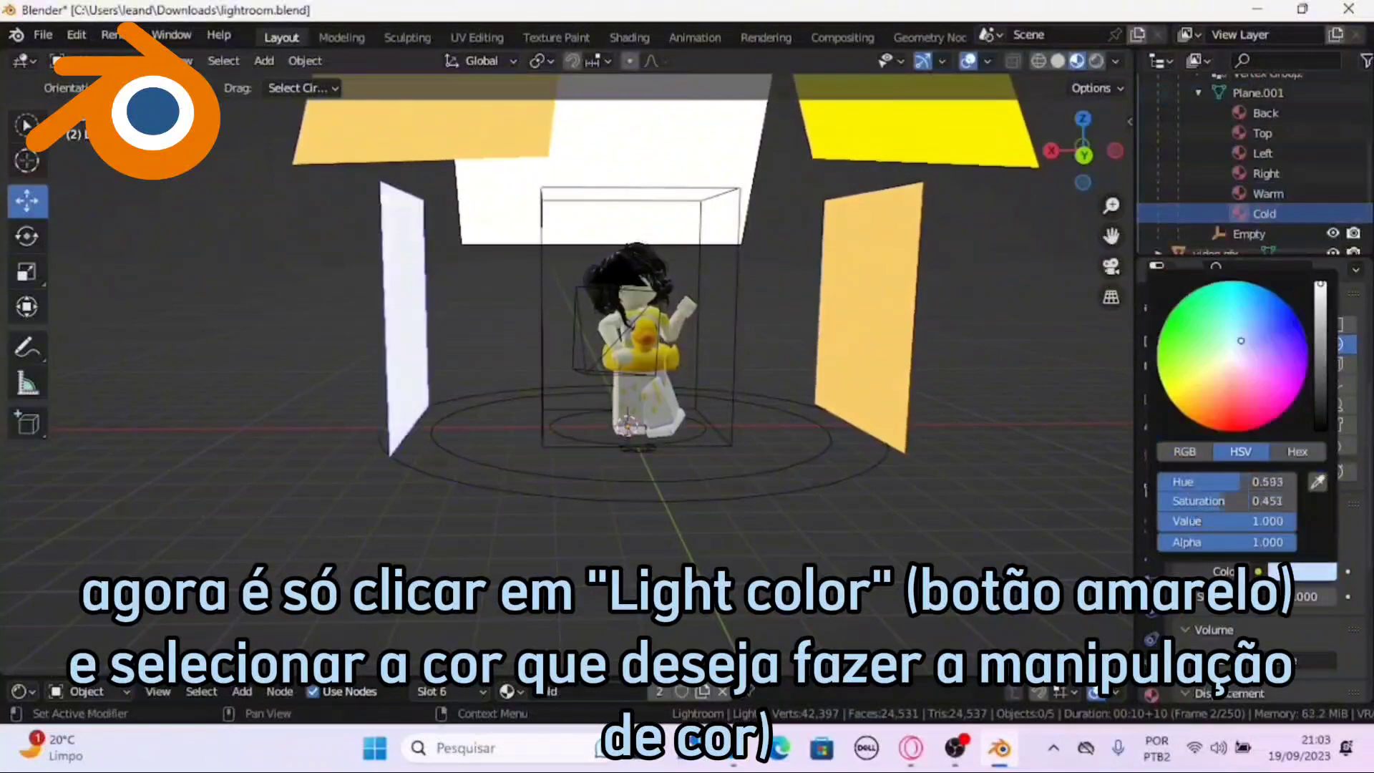
pyautogui.moveTo(1240, 341)
pyautogui.mouseDown()
pyautogui.moveTo(1158, 356)
pyautogui.moveTo(1184, 366)
pyautogui.moveTo(1161, 379)
pyautogui.mouseUp()
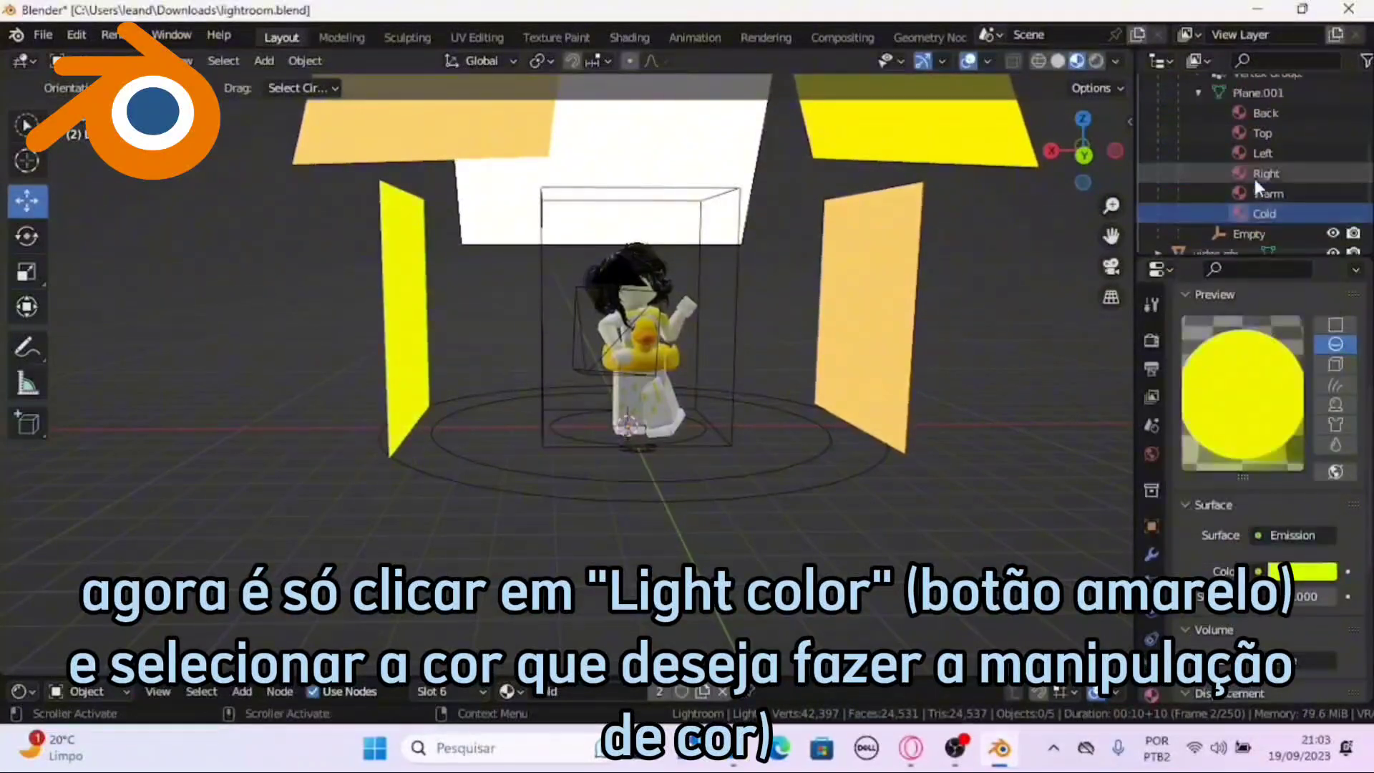
pyautogui.scroll(1, 1257, 179)
# - Check the new lighting through the camera view and select the avatar
pyautogui.click(1117, 267)
pyautogui.click(1116, 267)
pyautogui.click(630, 266)
pyautogui.click(639, 263)
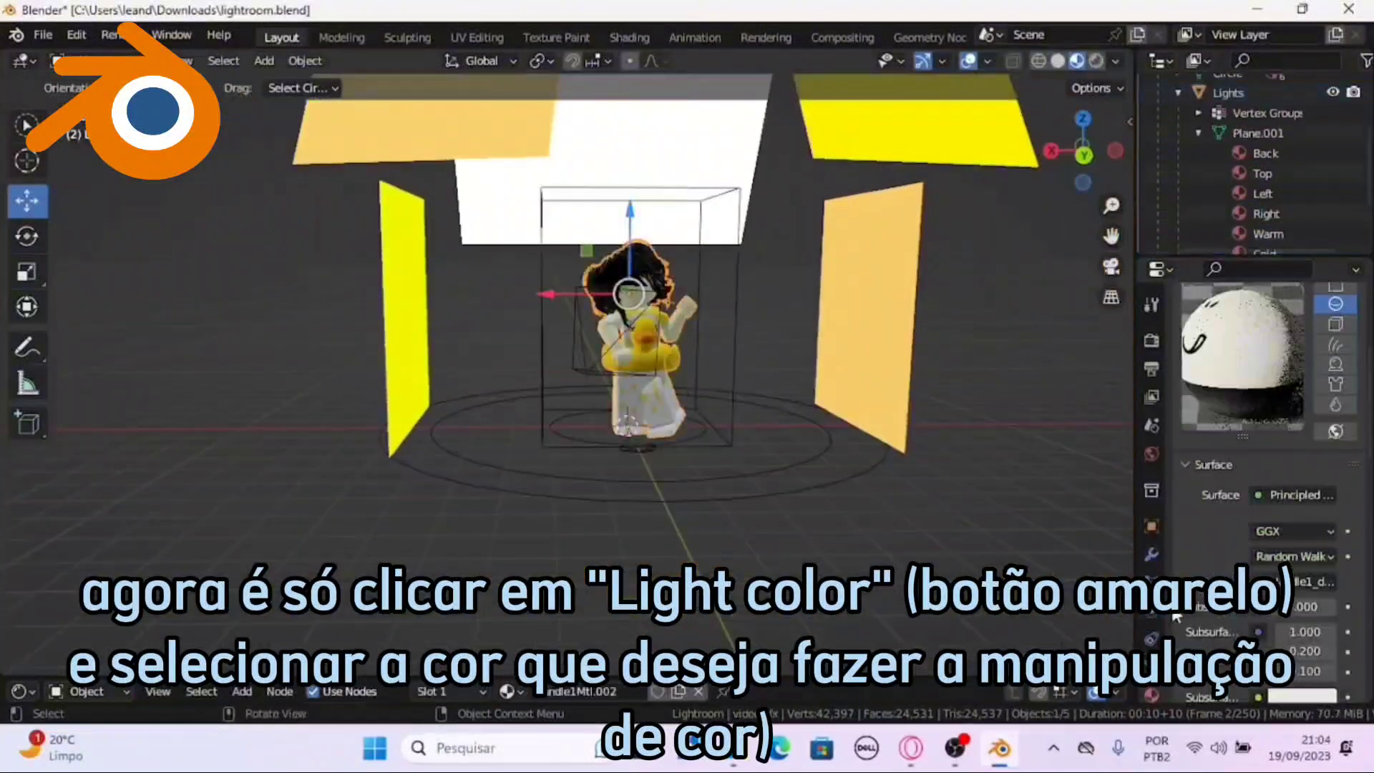
# - Give the avatar's material a metallic look with Subsurface IOR 2.896, Subsurface Anisotropy 0.449, Metallic 0.406 and Roughness 0.072
pyautogui.scroll(-10, 1311, 451)
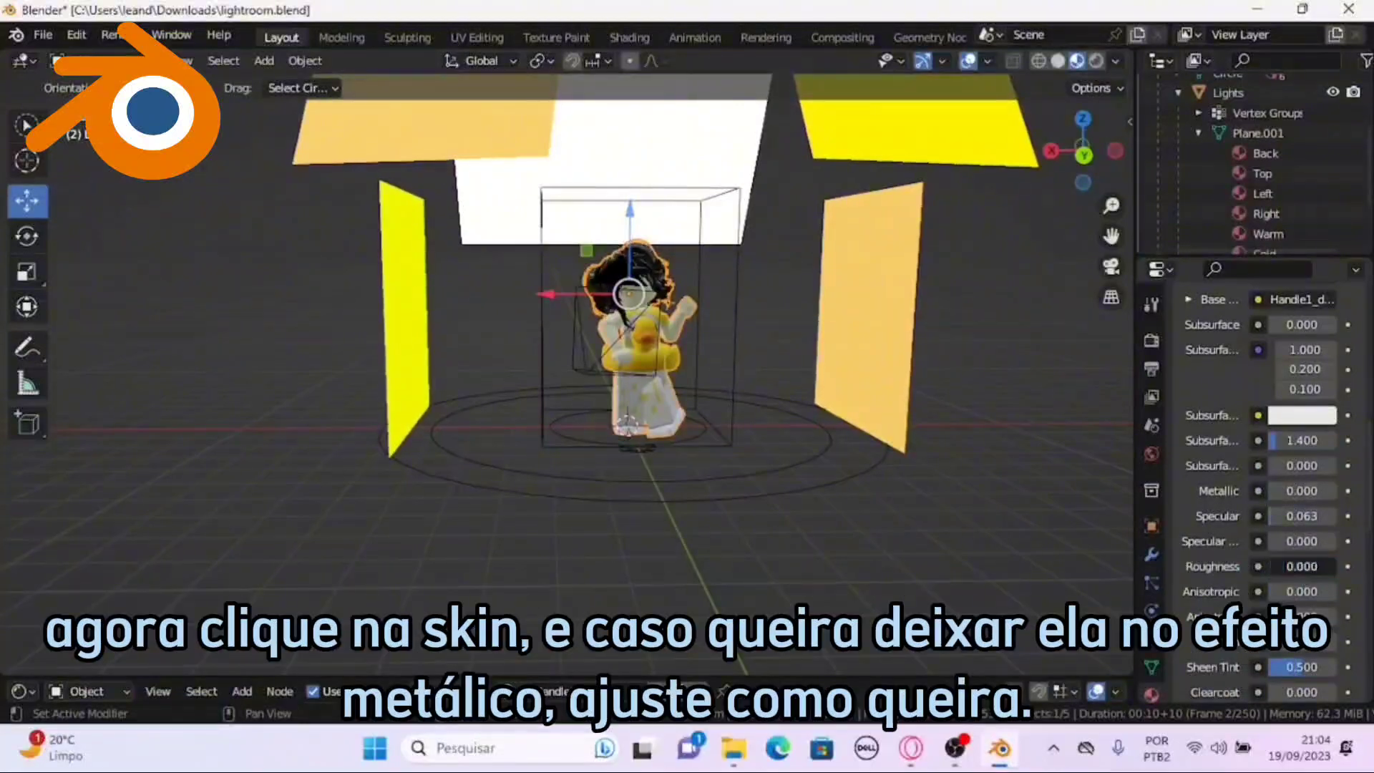
pyautogui.moveTo(1288, 497)
pyautogui.mouseDown()
pyautogui.moveTo(1331, 497)
pyautogui.moveTo(1302, 497)
pyautogui.mouseUp()
pyautogui.moveTo(1014, 436); pyautogui.dragTo(861, 428, button='middle')
pyautogui.click(1111, 266)
pyautogui.moveTo(1290, 491); pyautogui.dragTo(1270, 491)
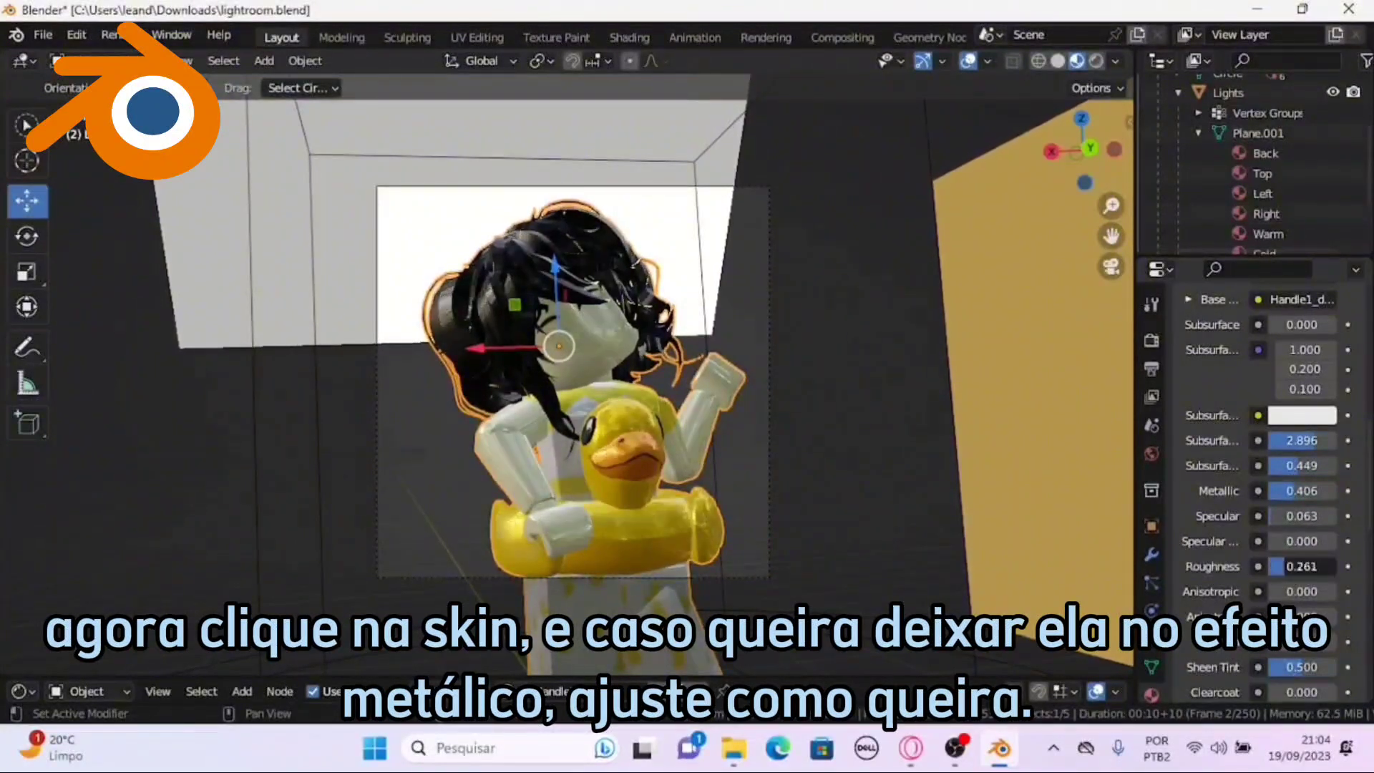
pyautogui.moveTo(1286, 567); pyautogui.dragTo(1268, 542)
pyautogui.scroll(-2, 1241, 590)
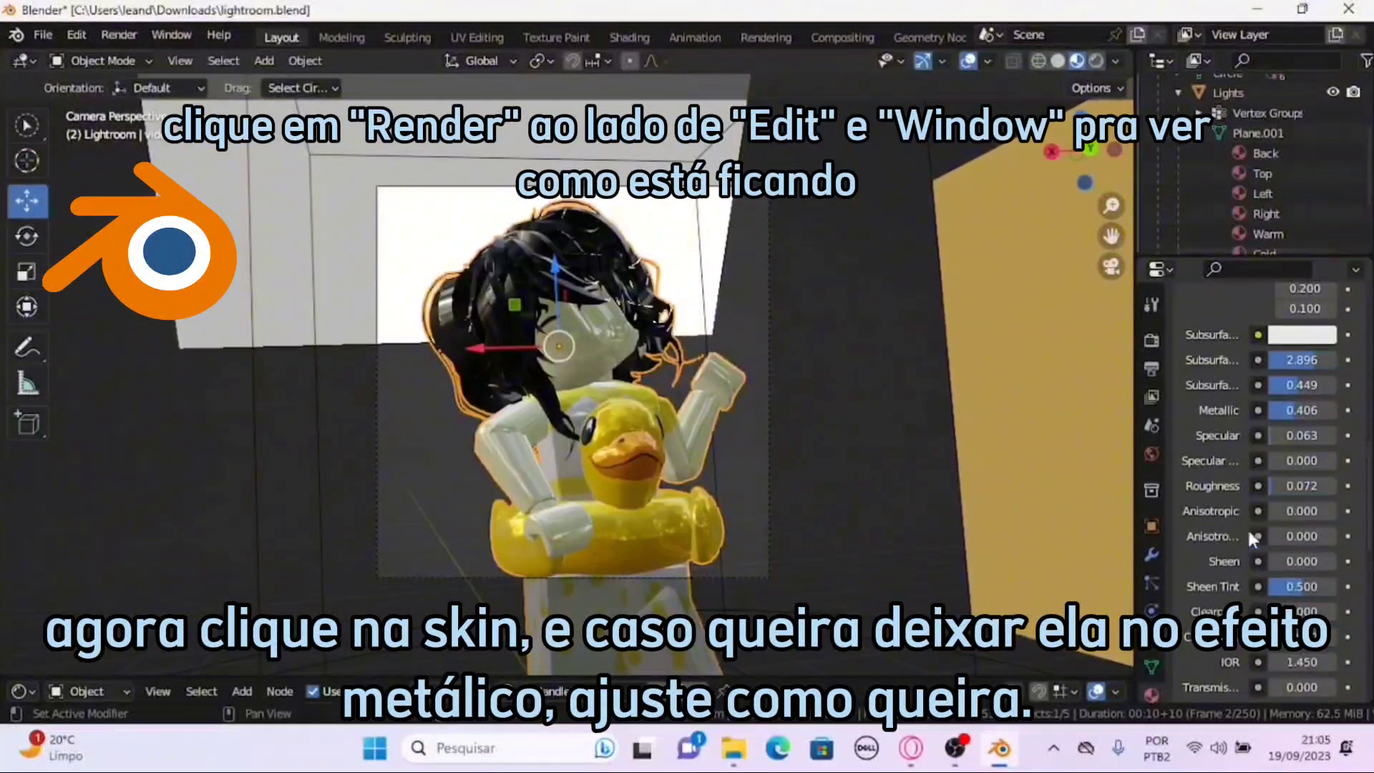
pyautogui.scroll(8, 1251, 538)
# - Render the image to check the lighting on the avatar and close the render window
pyautogui.click(119, 35)
pyautogui.click(157, 56)
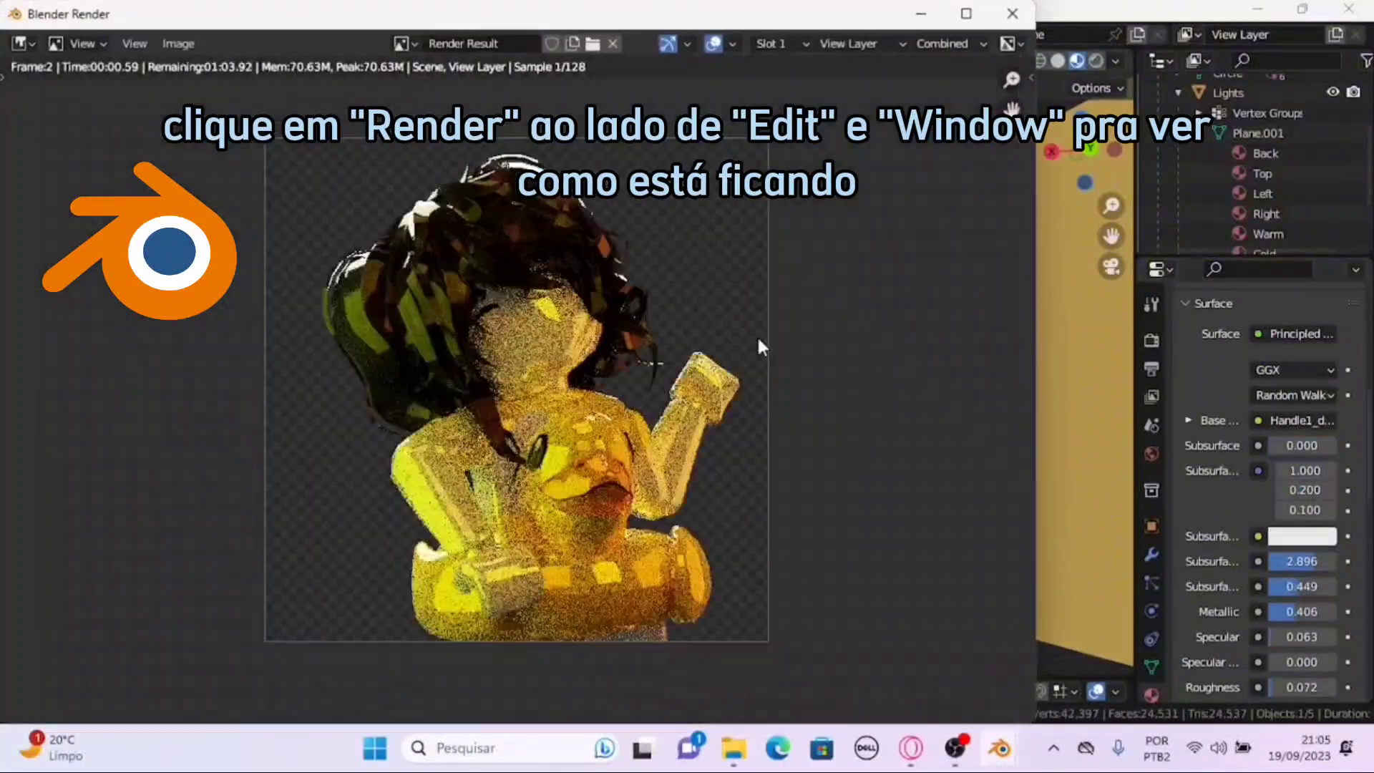
pyautogui.click(1011, 22)
# - Leave the camera view, select the Top light material, and change its light colour to a paler yellow
pyautogui.click(1111, 266)
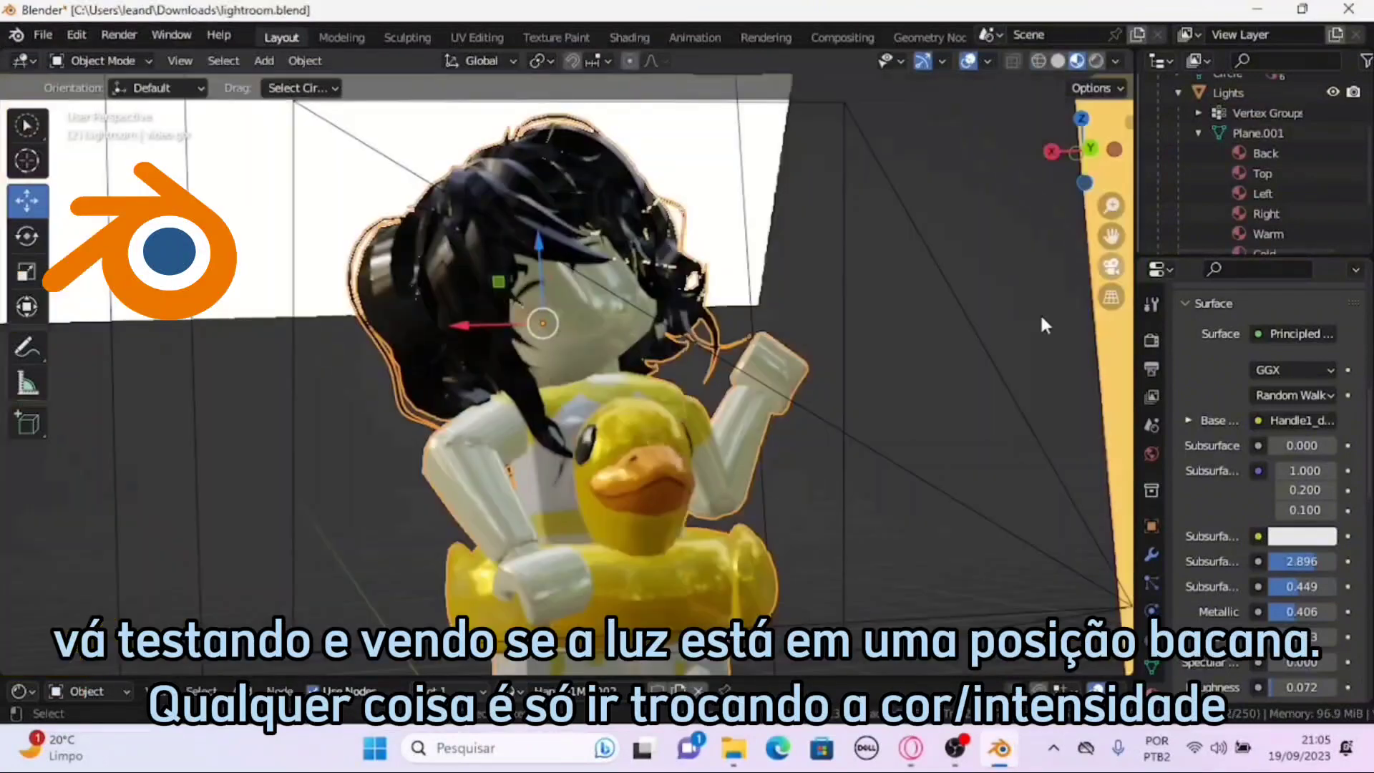
pyautogui.scroll(-6, 1040, 312)
pyautogui.moveTo(1113, 297); pyautogui.dragTo(1199, 236, button='middle')
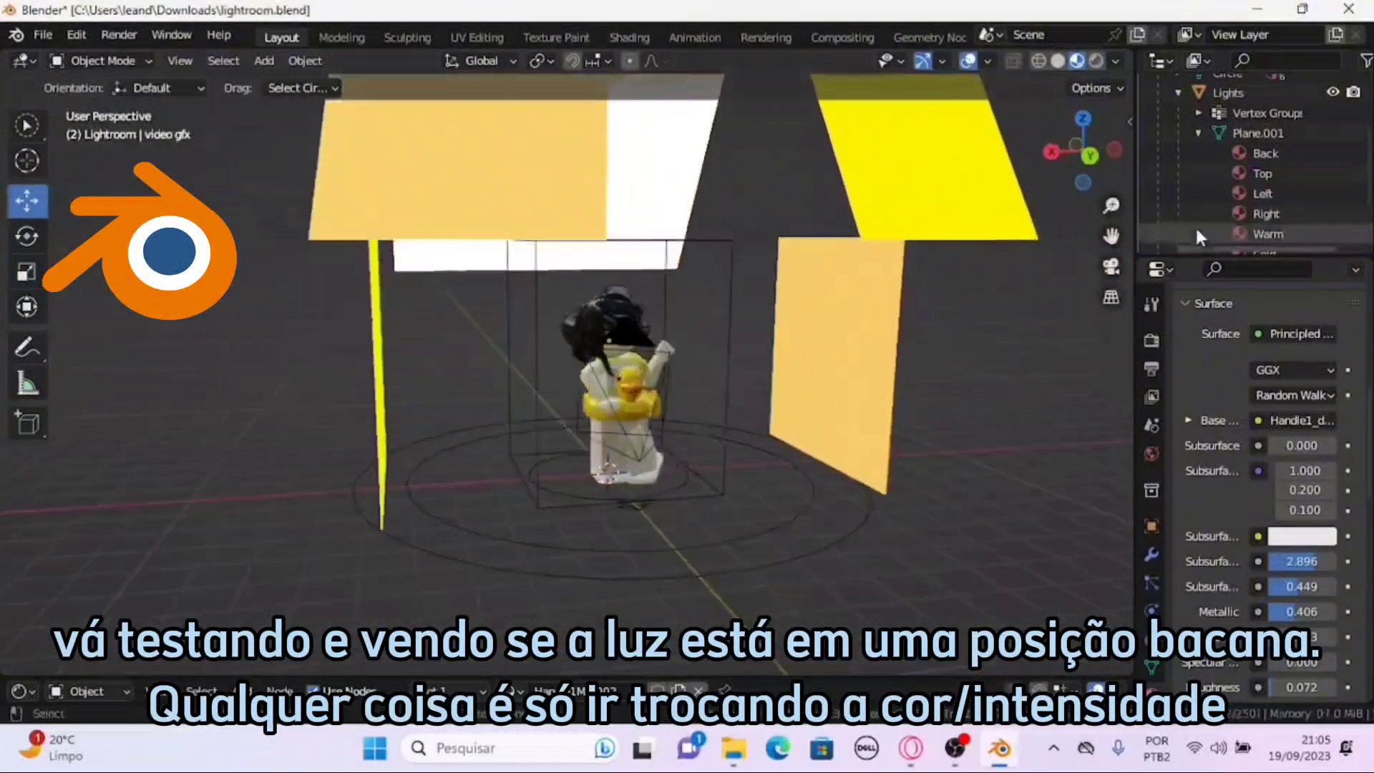
pyautogui.click(1239, 173)
pyautogui.click(1279, 414)
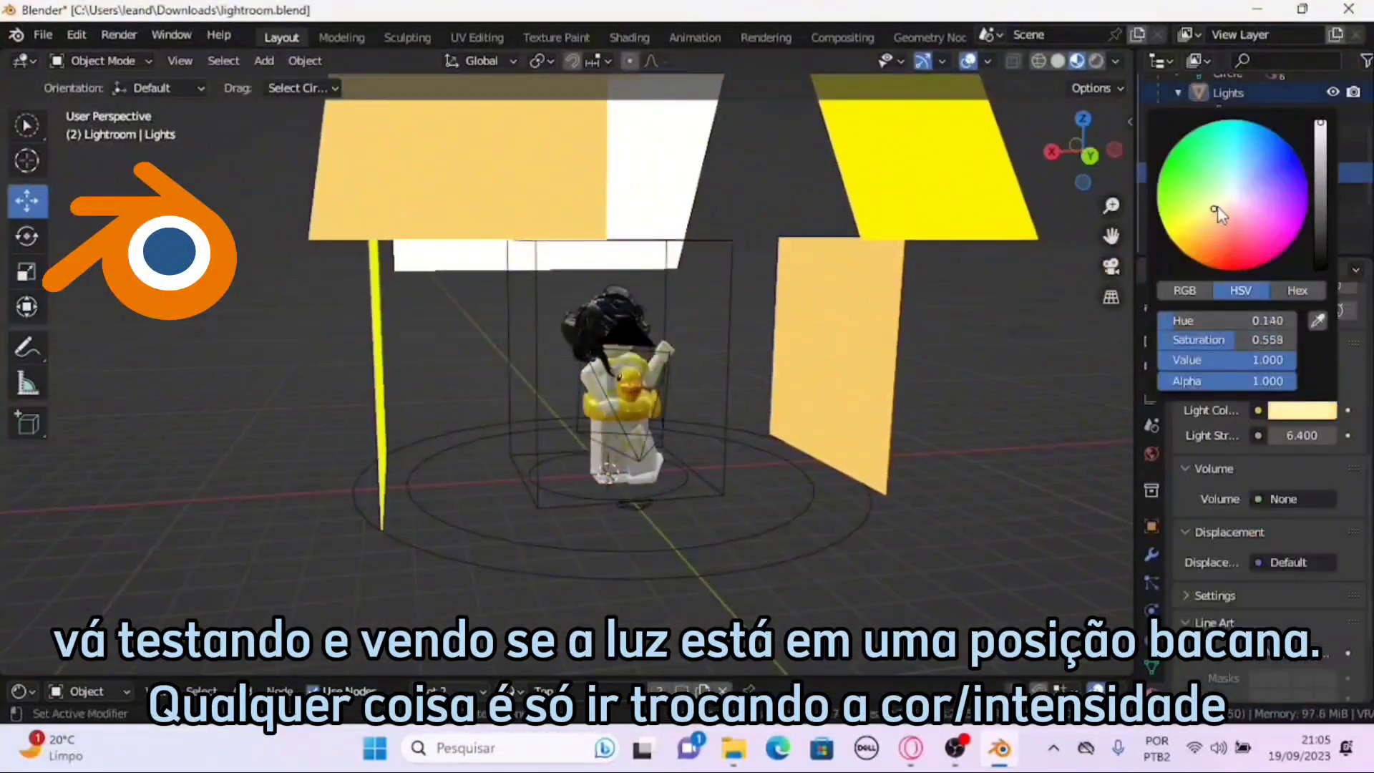
# - Change the Right material's light colour from its amber tone to a stronger orange
pyautogui.scroll(8, 1230, 368)
pyautogui.scroll(-4, 1218, 483)
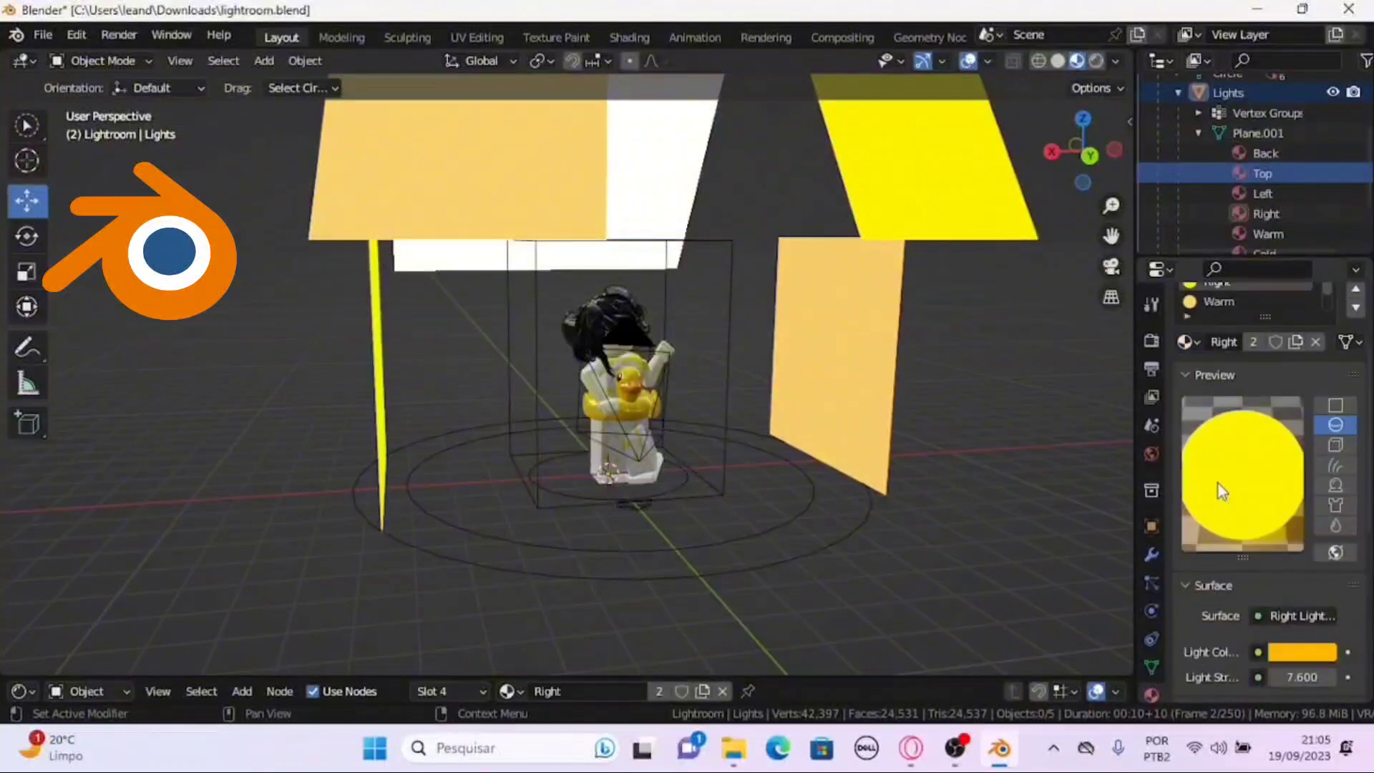
pyautogui.click(1288, 570)
pyautogui.click(1230, 415)
pyautogui.scroll(5, 1226, 458)
pyautogui.click(1224, 426)
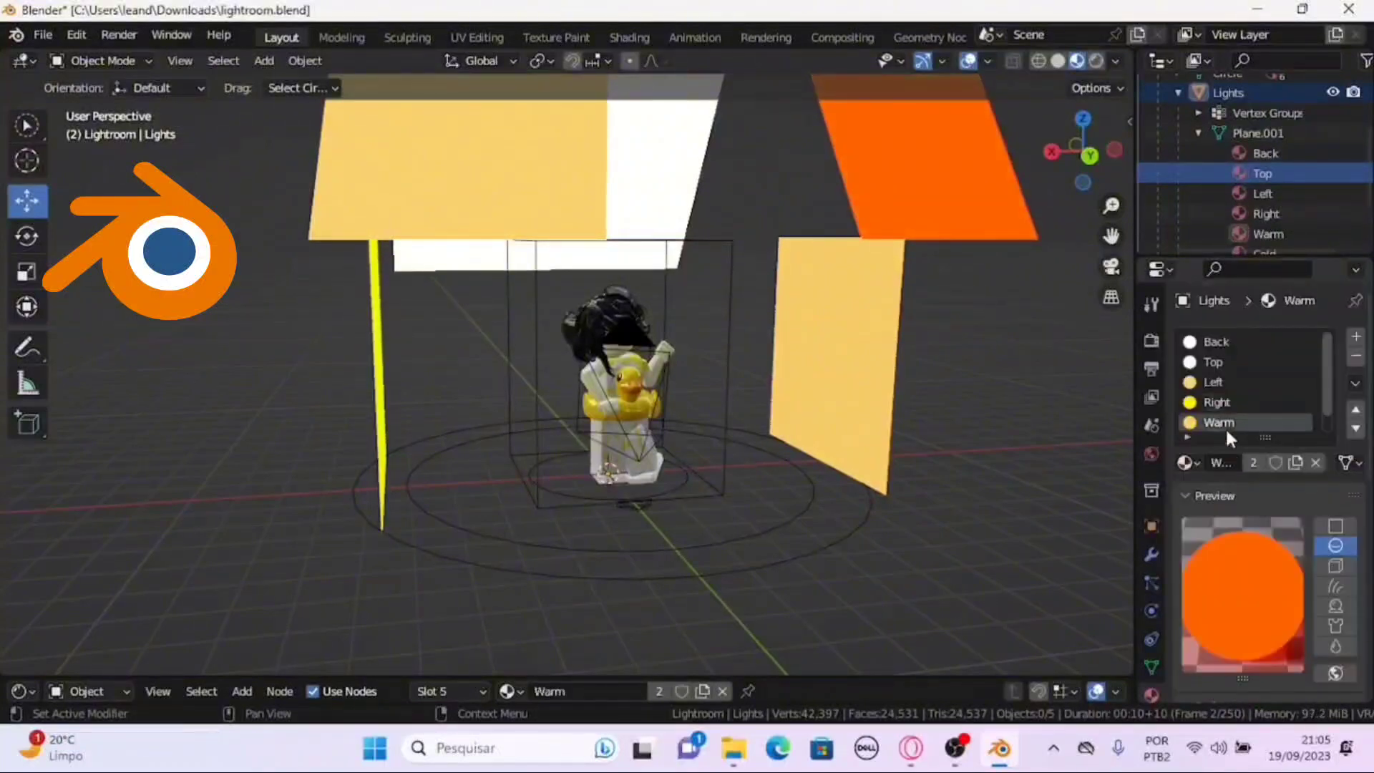
# - Darken the Right material's light colour and shift its hue towards red
pyautogui.click(1221, 405)
pyautogui.scroll(-3, 1209, 447)
pyautogui.click(1292, 652)
pyautogui.moveTo(1320, 376); pyautogui.dragTo(1320, 421)
pyautogui.moveTo(1225, 490)
pyautogui.mouseDown()
pyautogui.moveTo(1226, 478)
pyautogui.moveTo(1220, 512)
pyautogui.moveTo(1205, 463)
pyautogui.moveTo(1222, 506)
pyautogui.mouseUp()
# - Change the Left material's light colour to deep orange and refine the Right material's to dark red
pyautogui.click(1265, 197)
pyautogui.click(1300, 651)
pyautogui.click(1265, 214)
pyautogui.click(1302, 652)
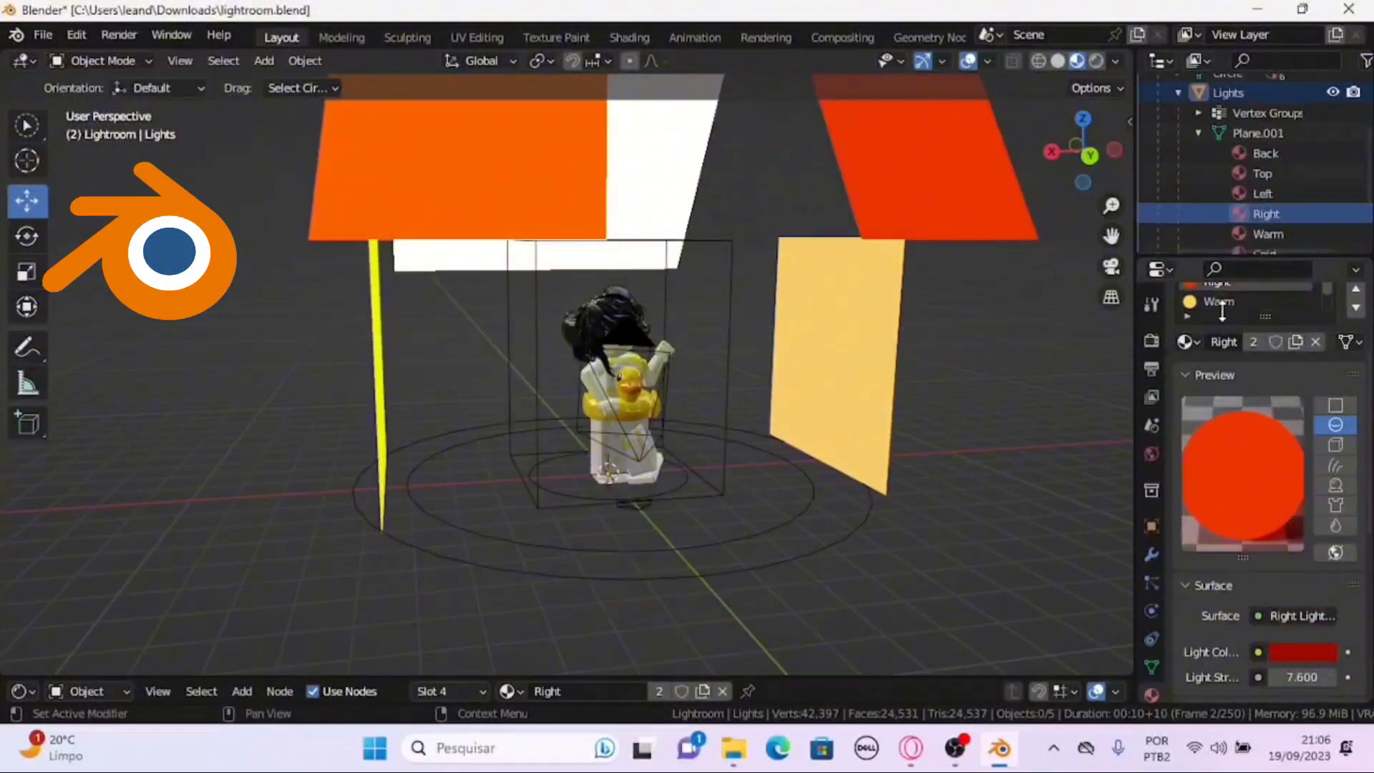
# - Select the Warm light material and change its colour to turquoise green
pyautogui.click(1252, 235)
pyautogui.click(1303, 651)
pyautogui.moveTo(1222, 508); pyautogui.dragTo(1230, 375)
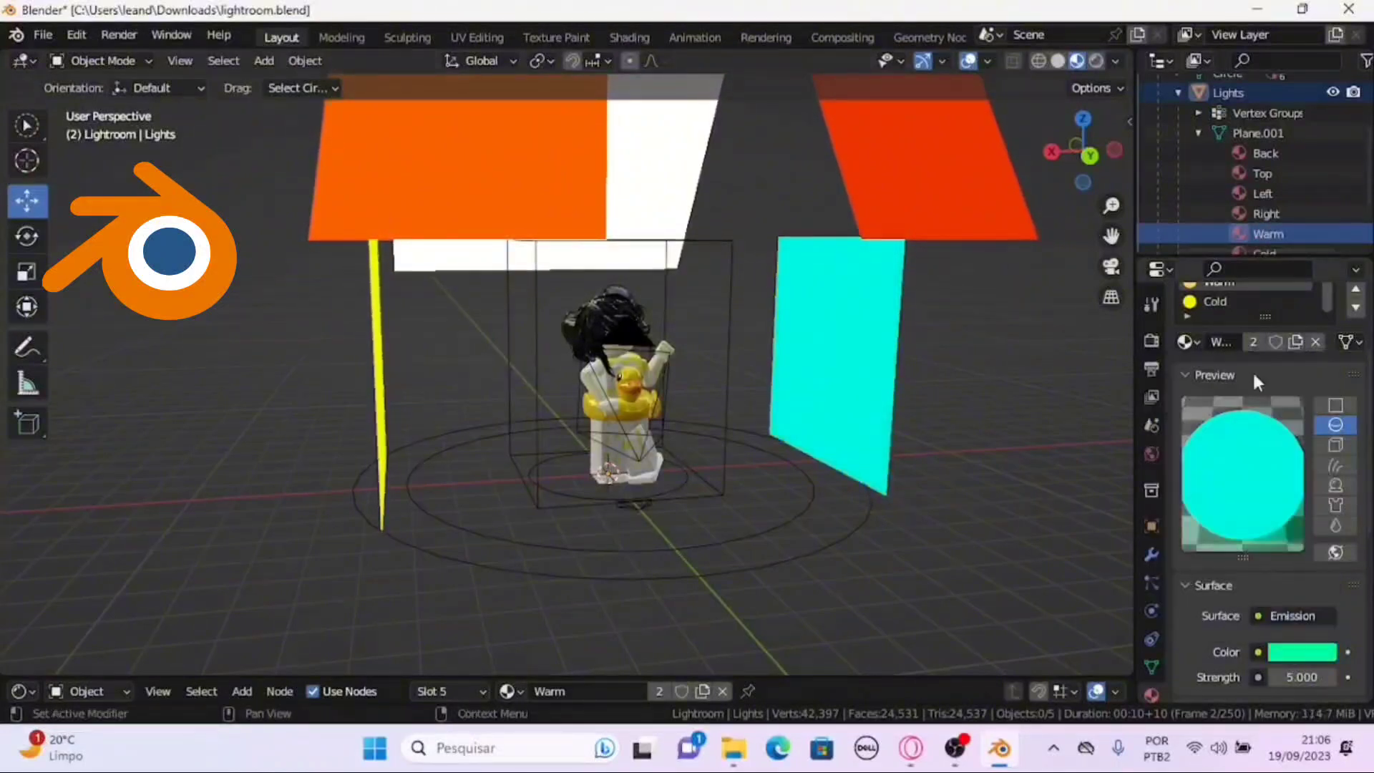
# - Select the Cold light material and change its colour to a pale yellow-green
pyautogui.scroll(-2, 1243, 229)
pyautogui.click(1256, 213)
pyautogui.click(1300, 652)
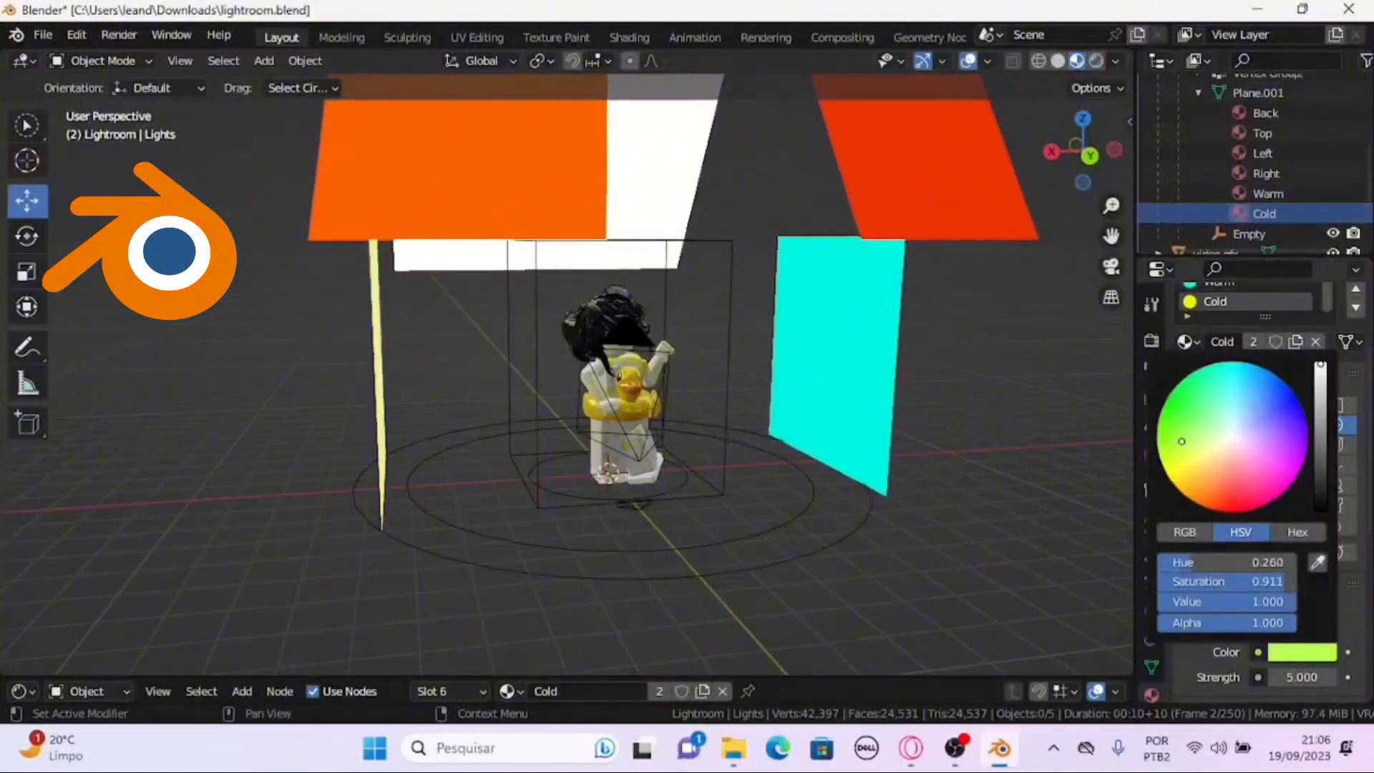
# - Run a test render of the avatar from the camera view and close the render window
pyautogui.click(1108, 267)
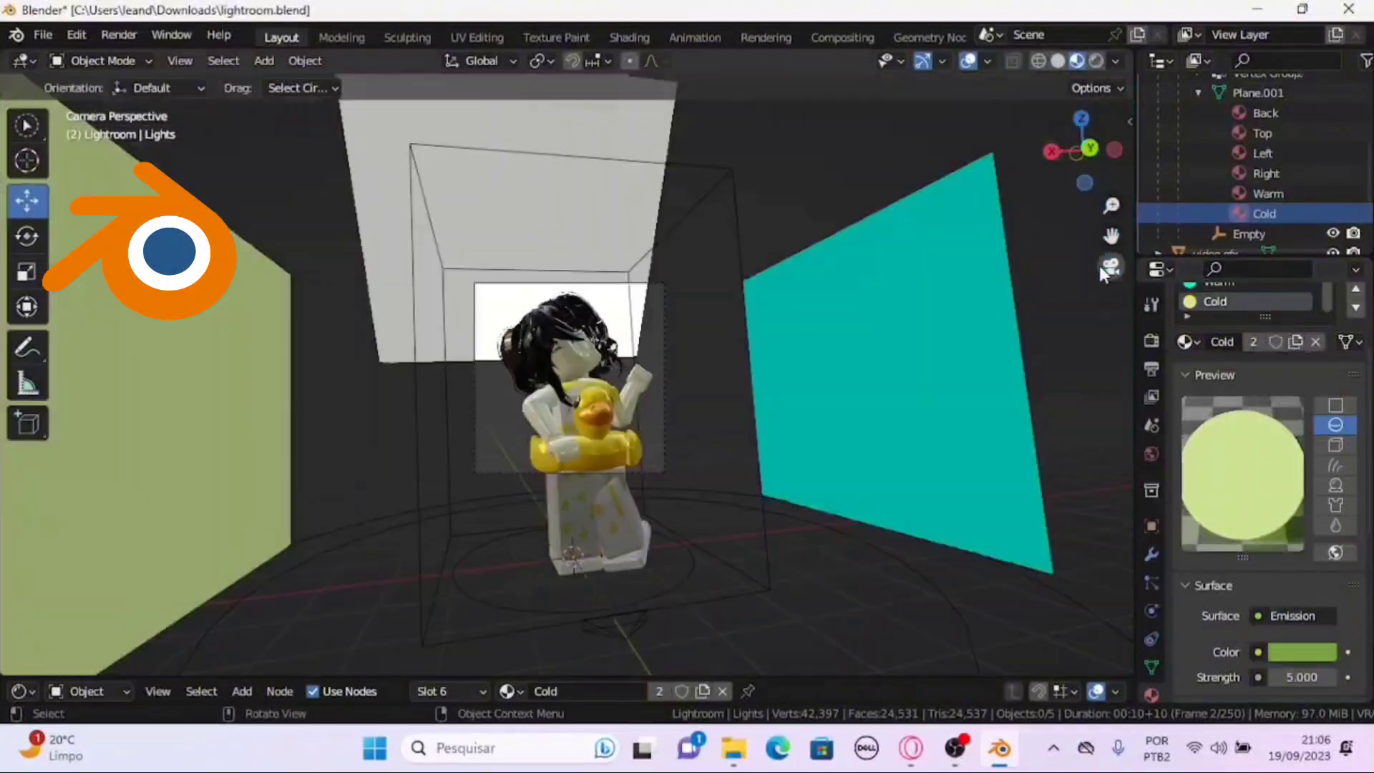
pyautogui.click(119, 34)
pyautogui.scroll(4, 703, 307)
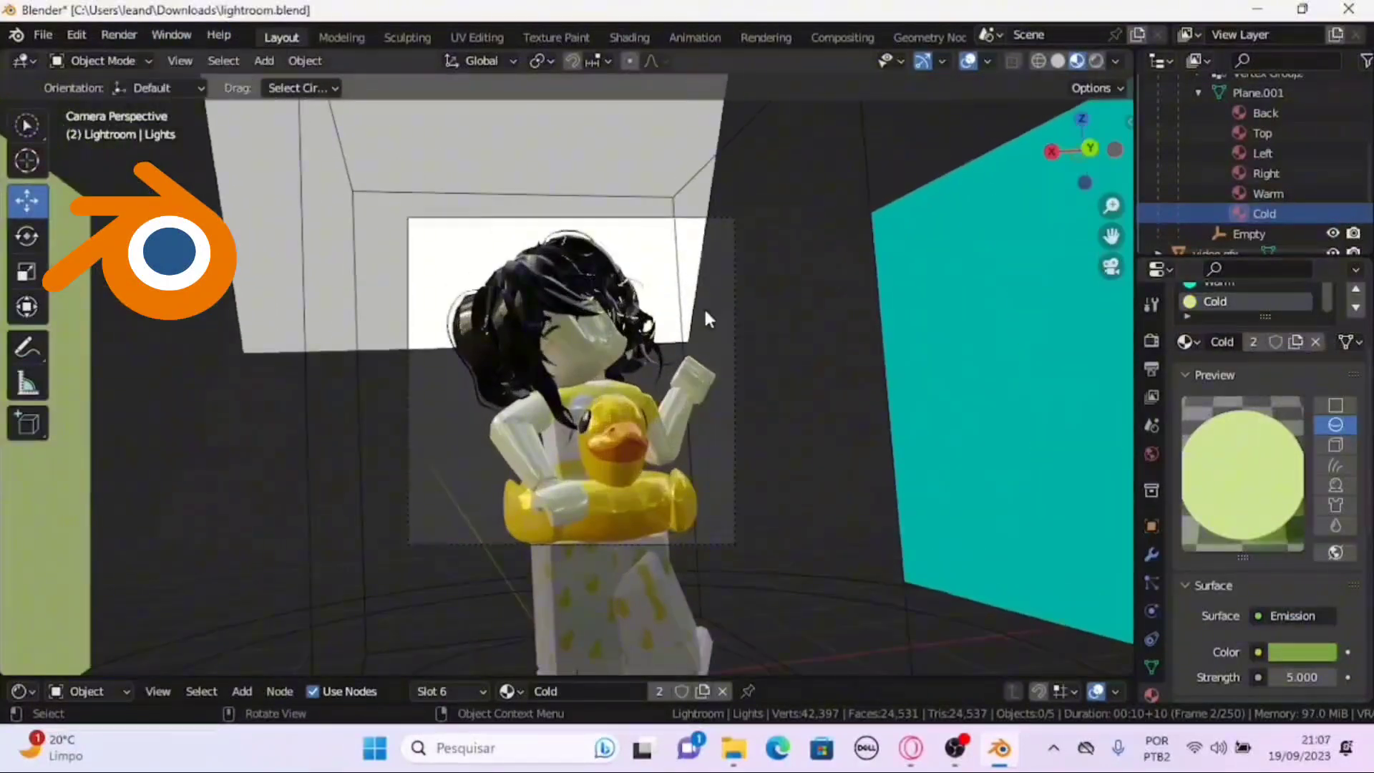
pyautogui.click(118, 34)
pyautogui.click(140, 55)
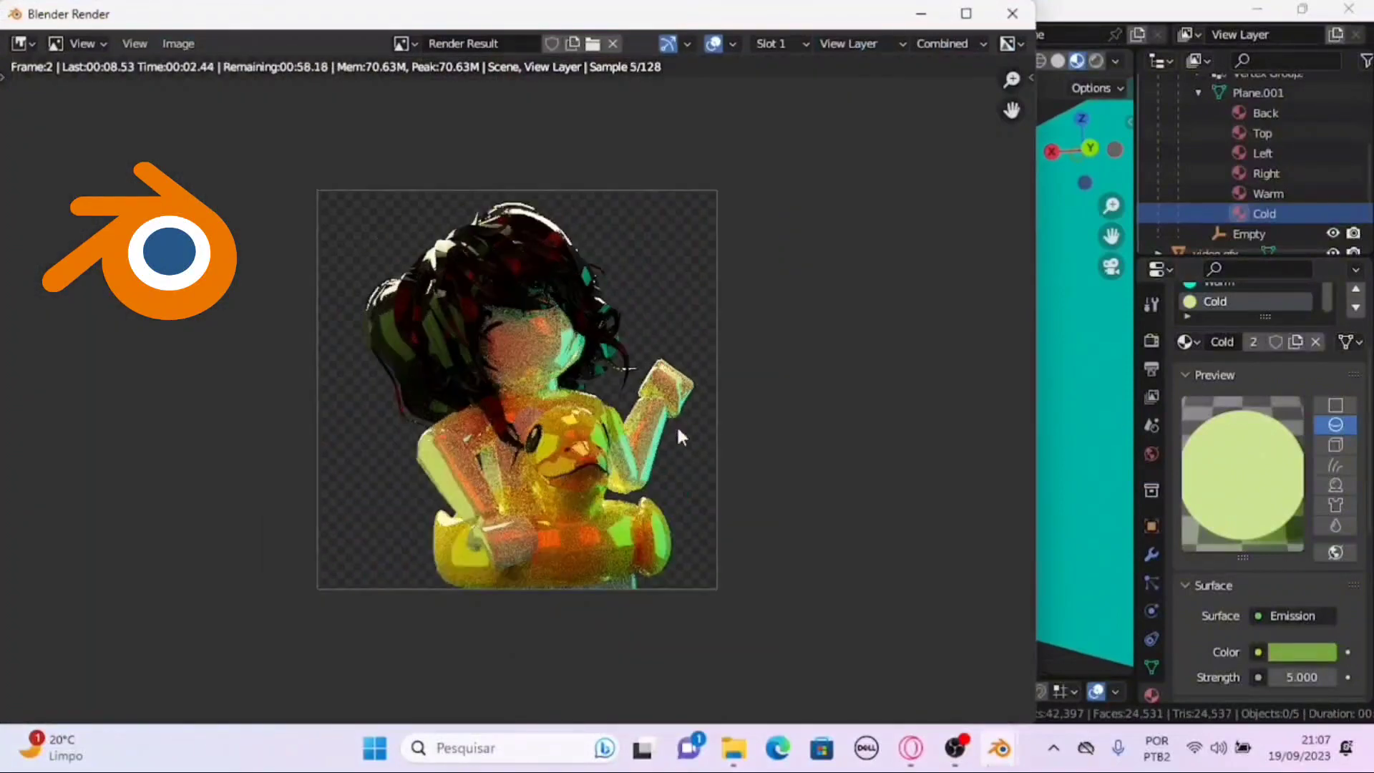
pyautogui.click(1011, 14)
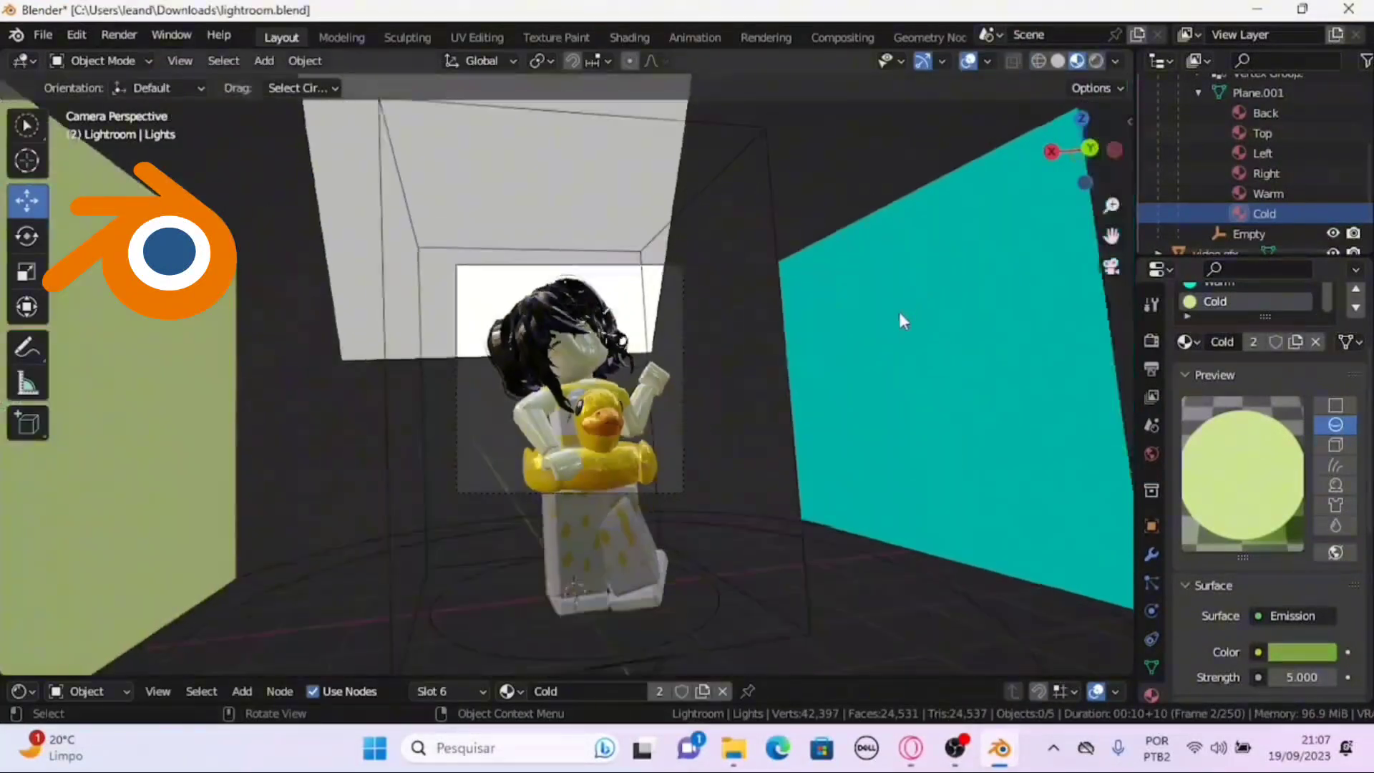
# - Lighten the Left material's light colour to peach and the Right material's to pale beige
pyautogui.click(1102, 266)
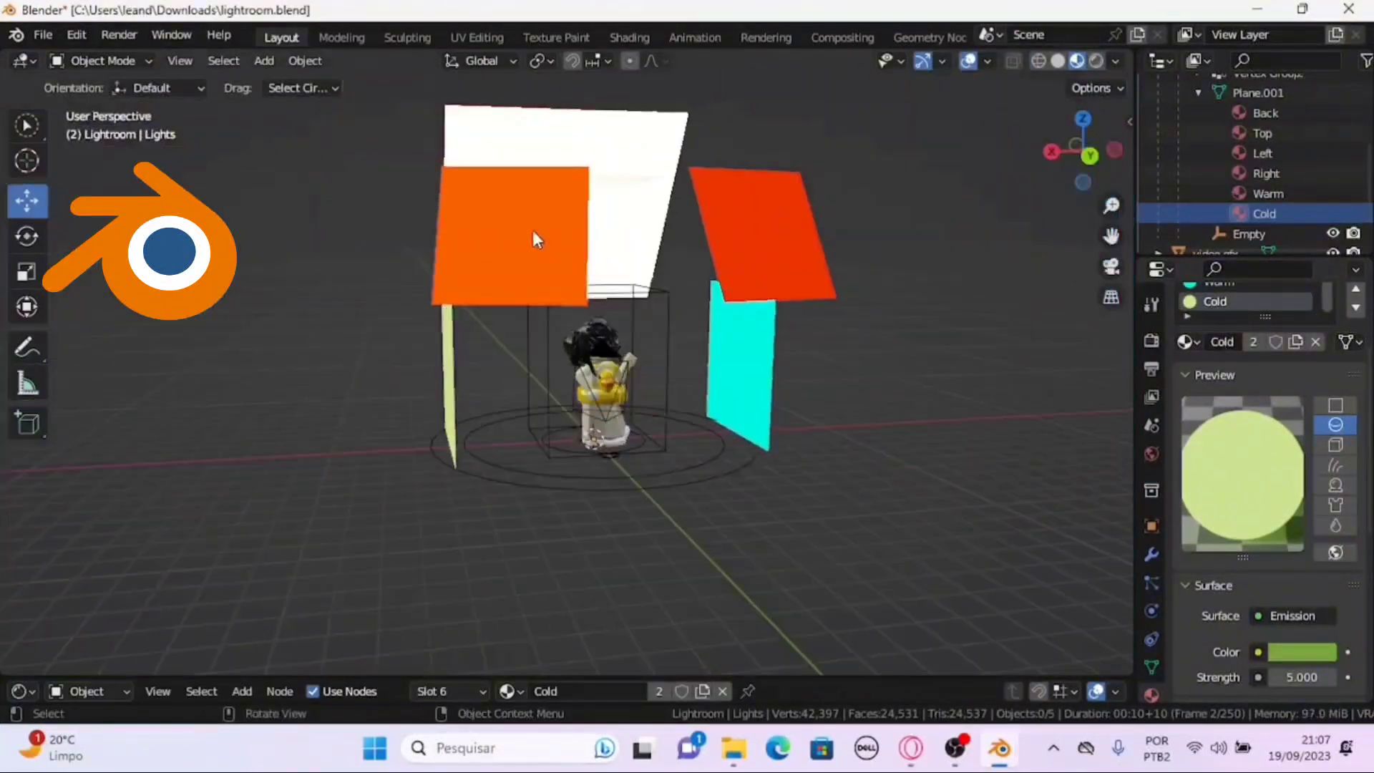
pyautogui.click(1281, 152)
pyautogui.click(1302, 652)
pyautogui.click(1248, 447)
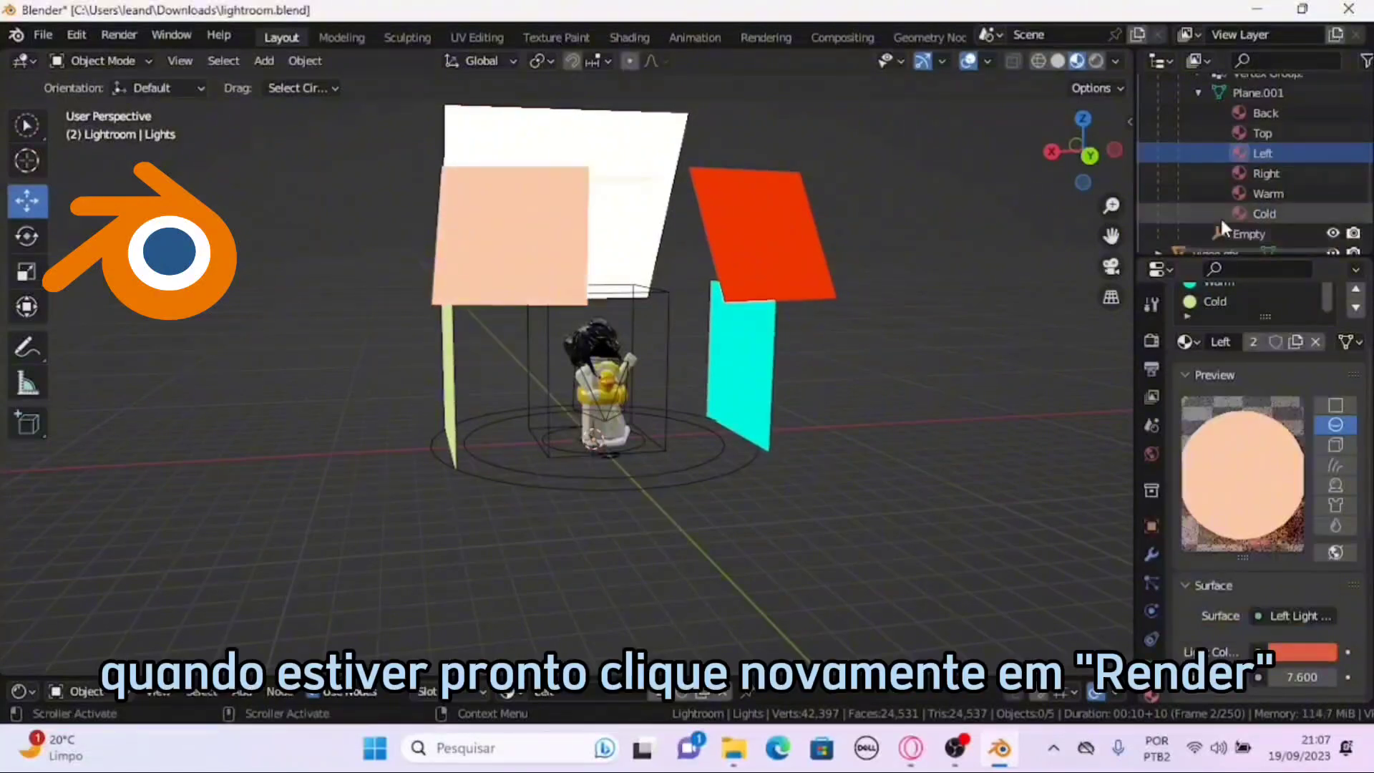
pyautogui.click(1265, 173)
pyautogui.click(1303, 652)
pyautogui.click(1267, 539)
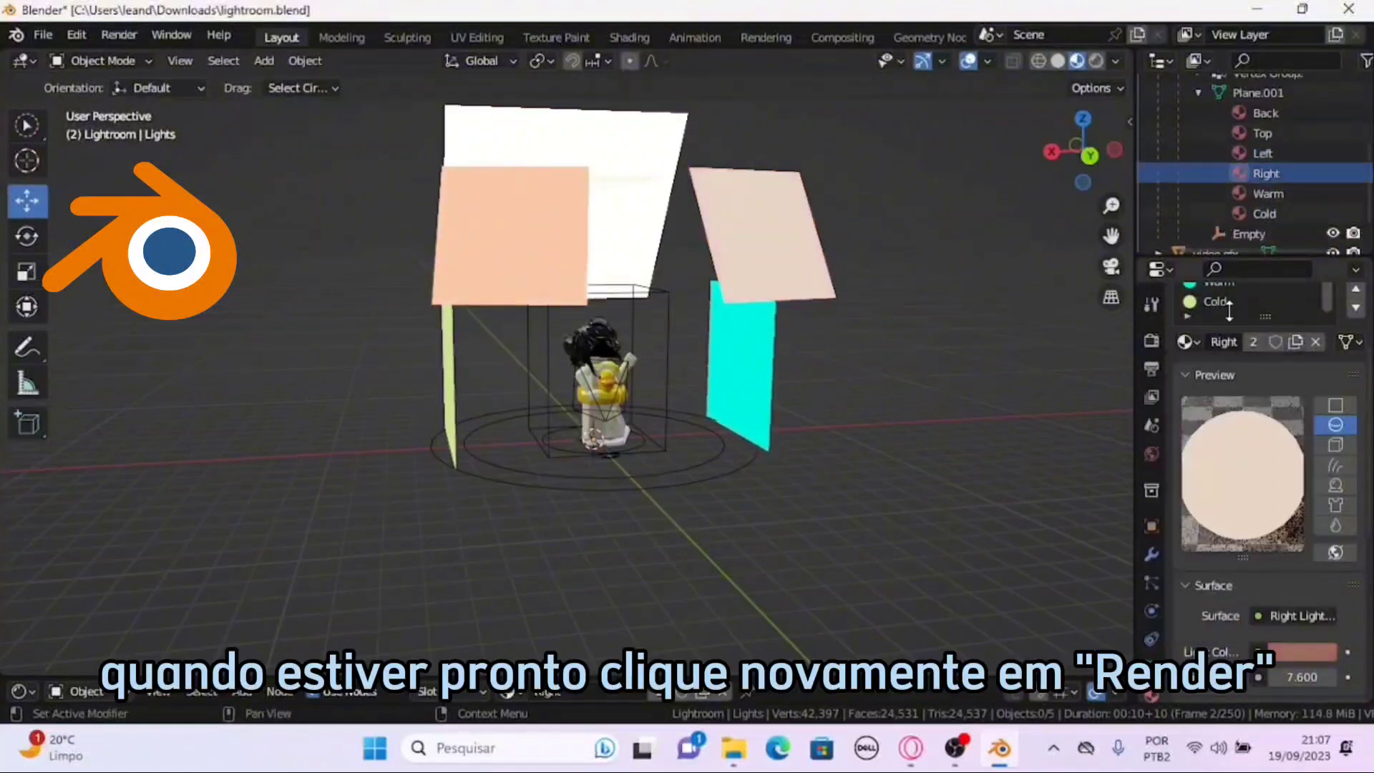
# - Render the final image of the avatar from the camera view
pyautogui.press('KP_0')
pyautogui.click(119, 35)
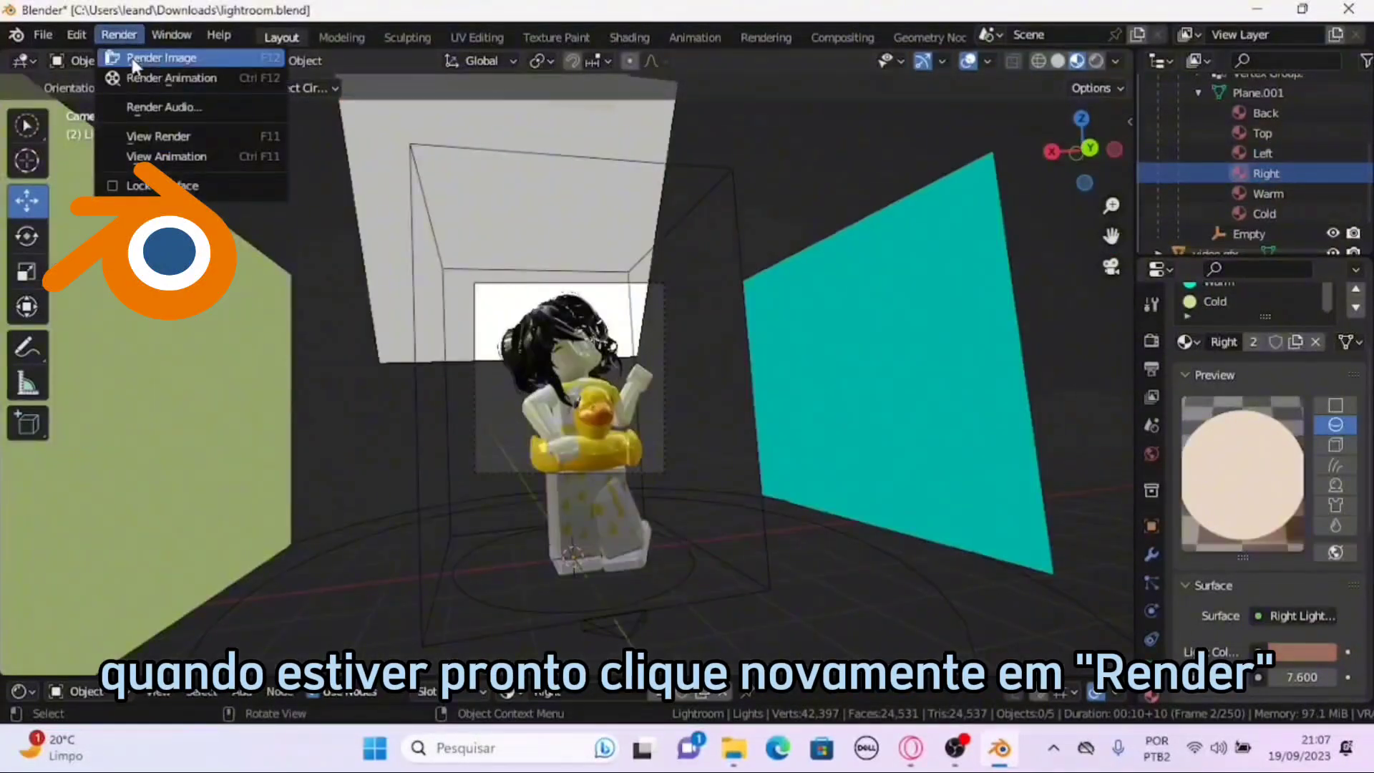
pyautogui.click(131, 54)
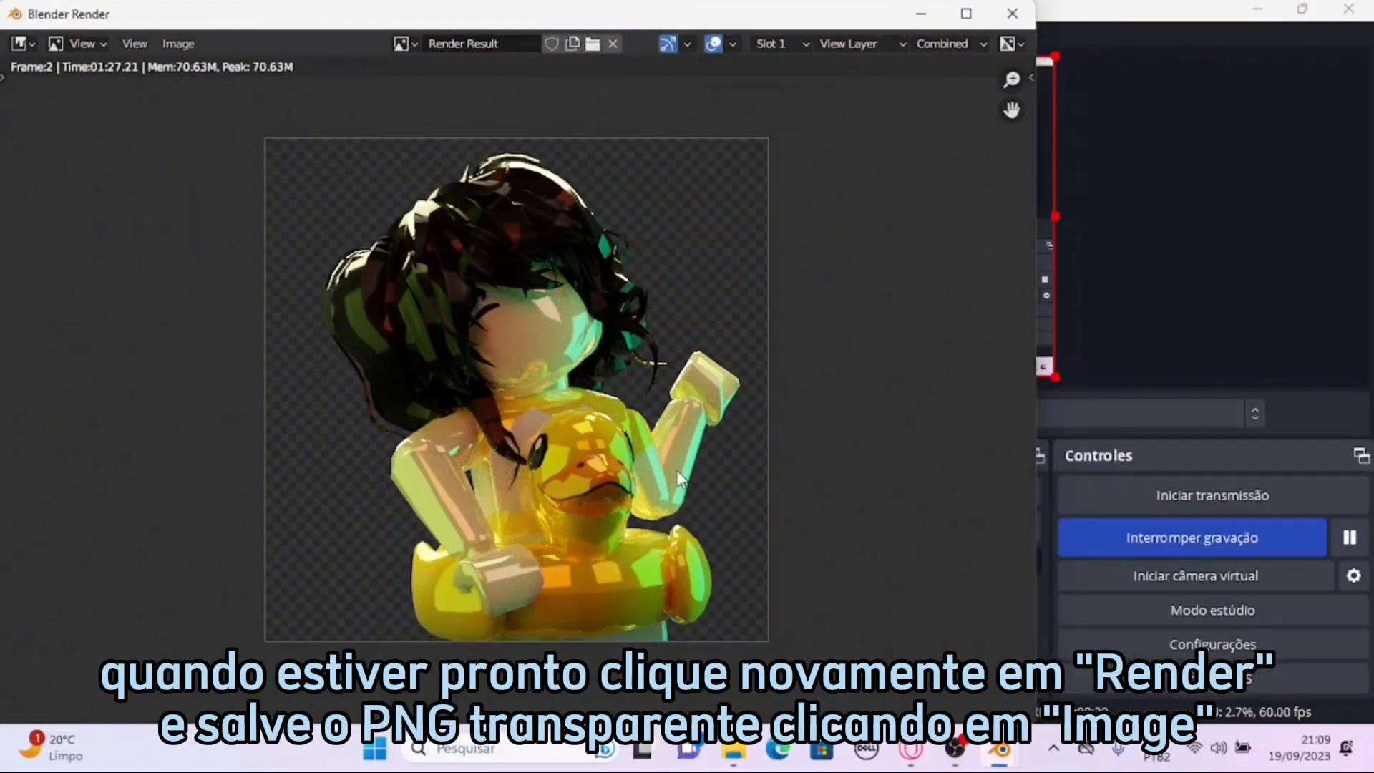
# - Save the render as an RGBA PNG named video in the Roblox\ROBLOX GFX pictures folder
pyautogui.click(166, 45)
pyautogui.click(187, 235)
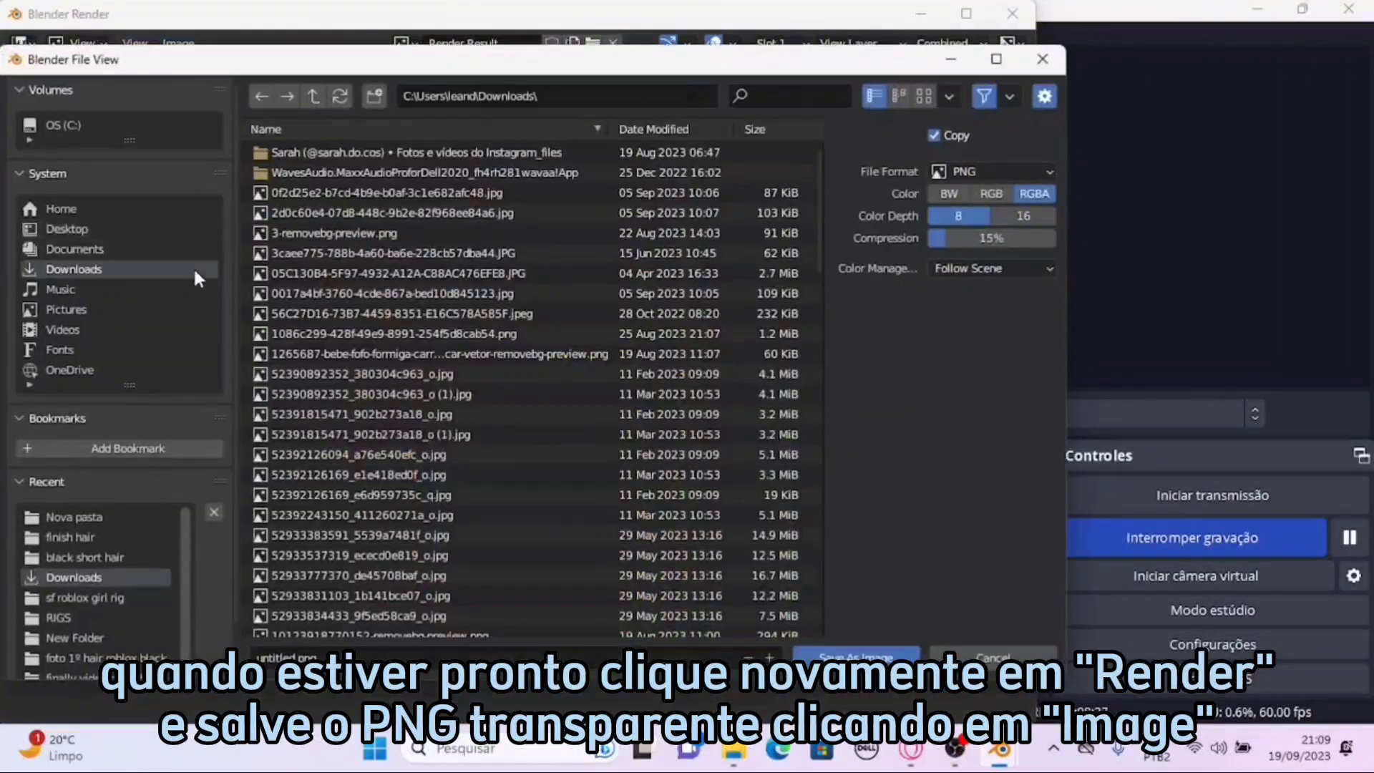
pyautogui.scroll(-2, 89, 250)
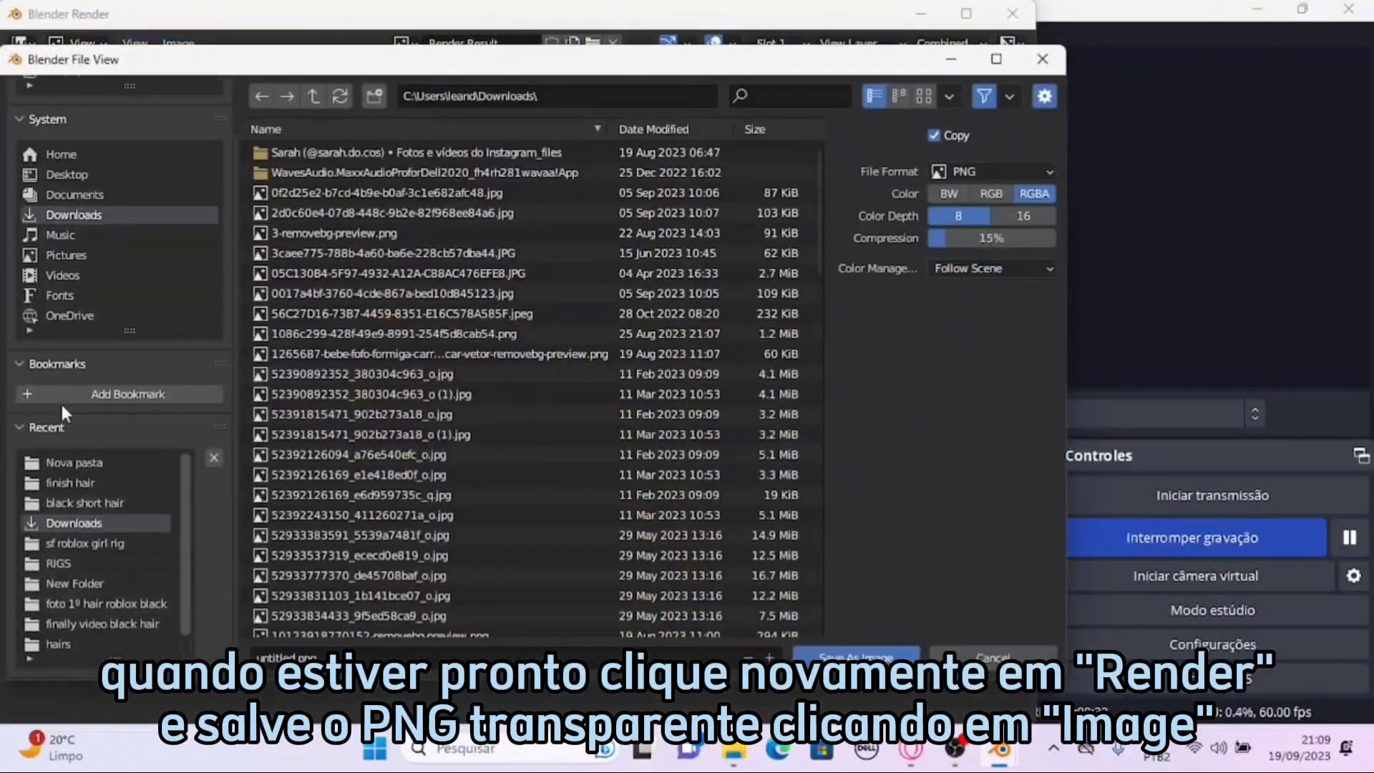
pyautogui.click(64, 256)
pyautogui.doubleClick(316, 190)
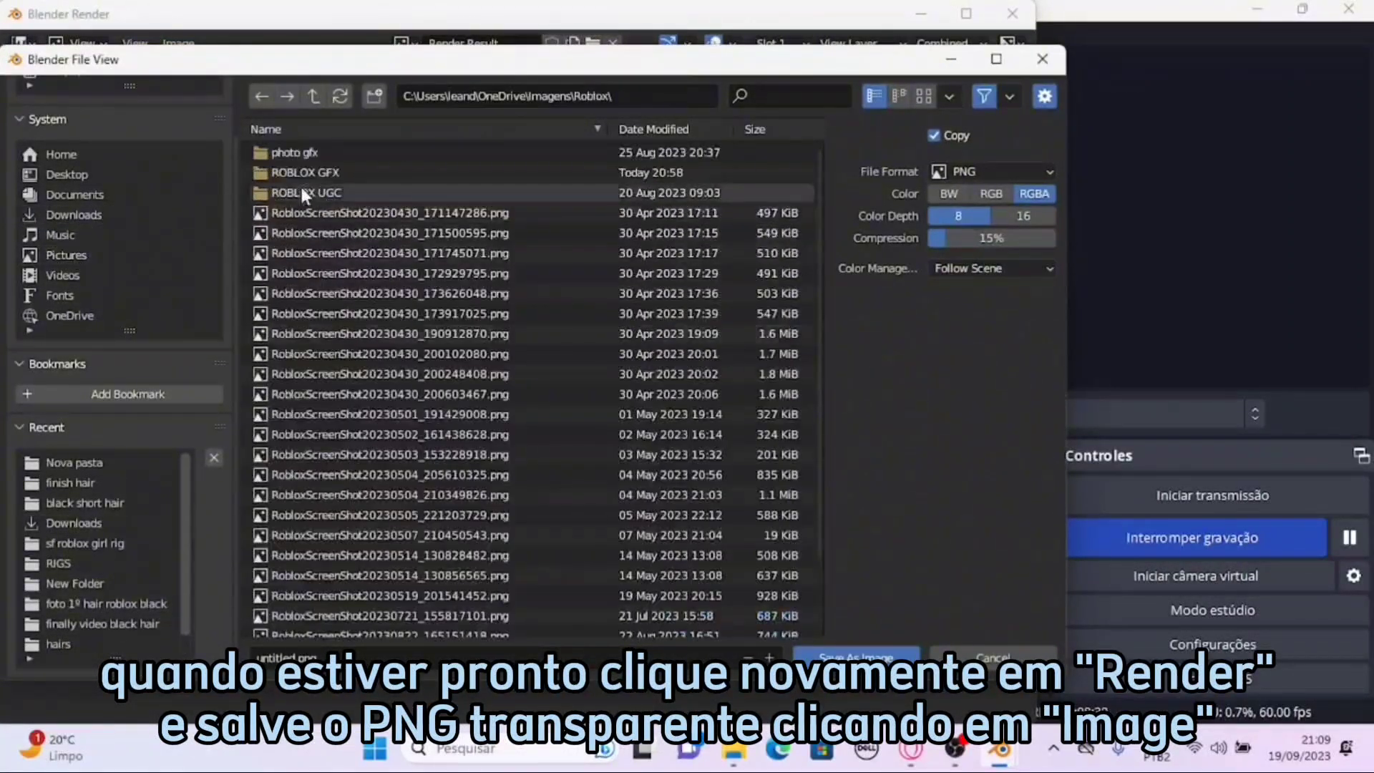
pyautogui.doubleClick(299, 186)
pyautogui.click(315, 656)
pyautogui.moveTo(294, 656); pyautogui.dragTo(190, 656)
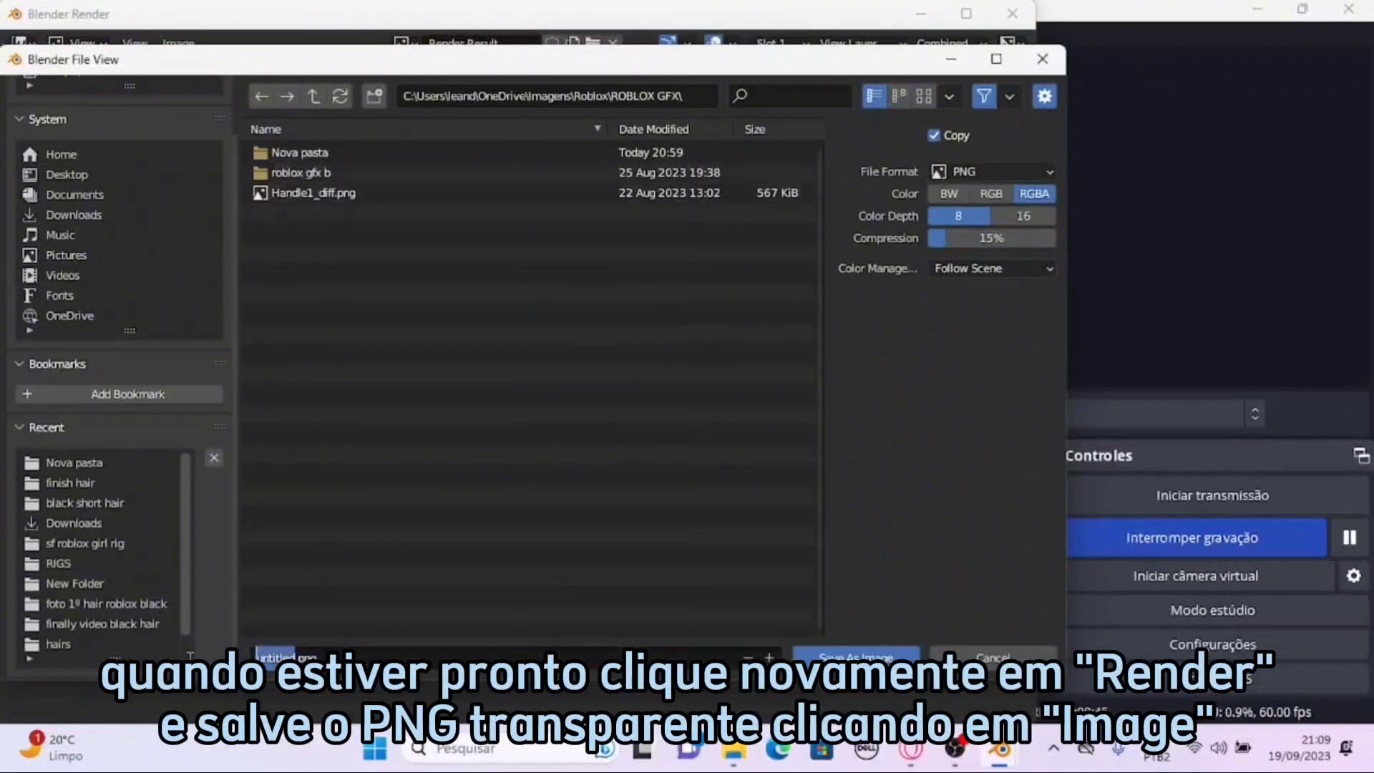
pyautogui.click(856, 657)
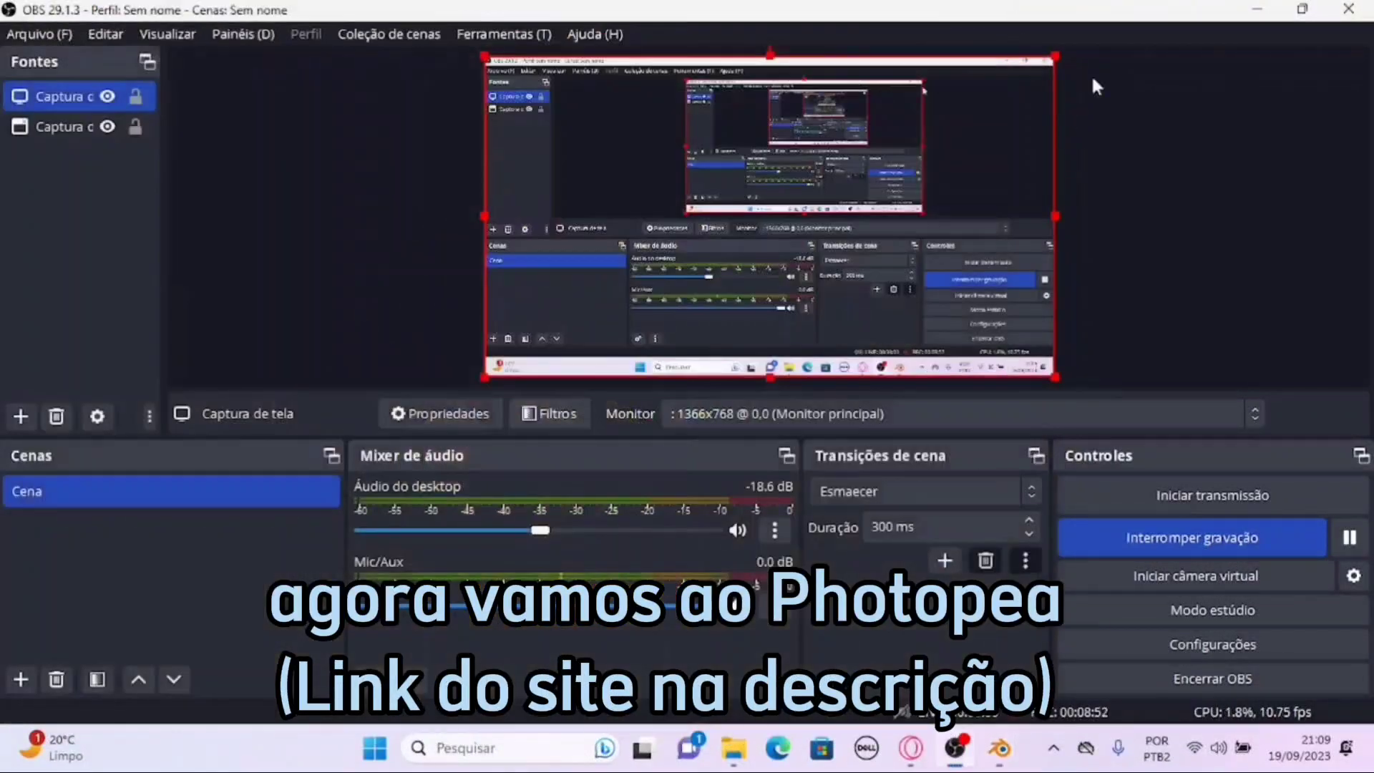
# - Return to Blender and close it without saving the changes to lightroom.blend
pyautogui.click(1002, 748)
pyautogui.click(1364, 12)
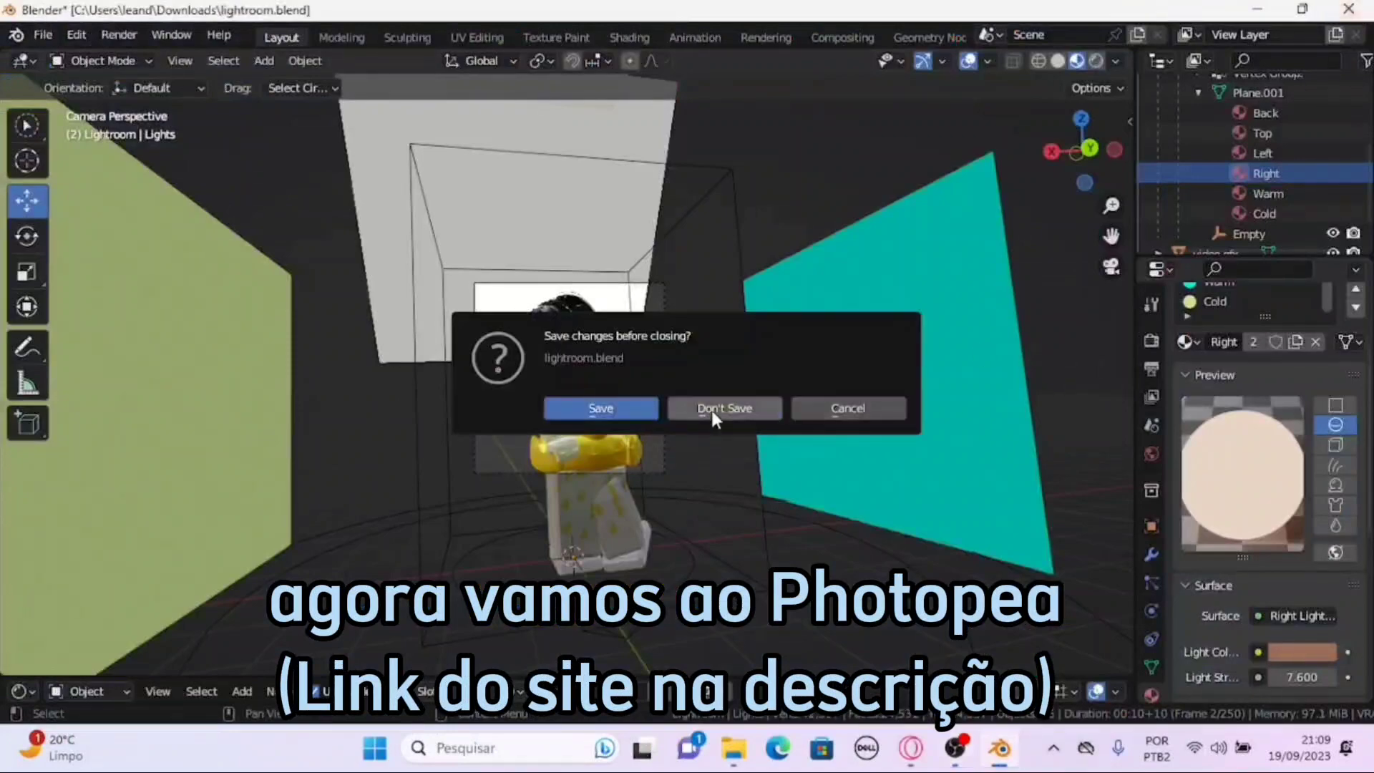
pyautogui.click(724, 405)
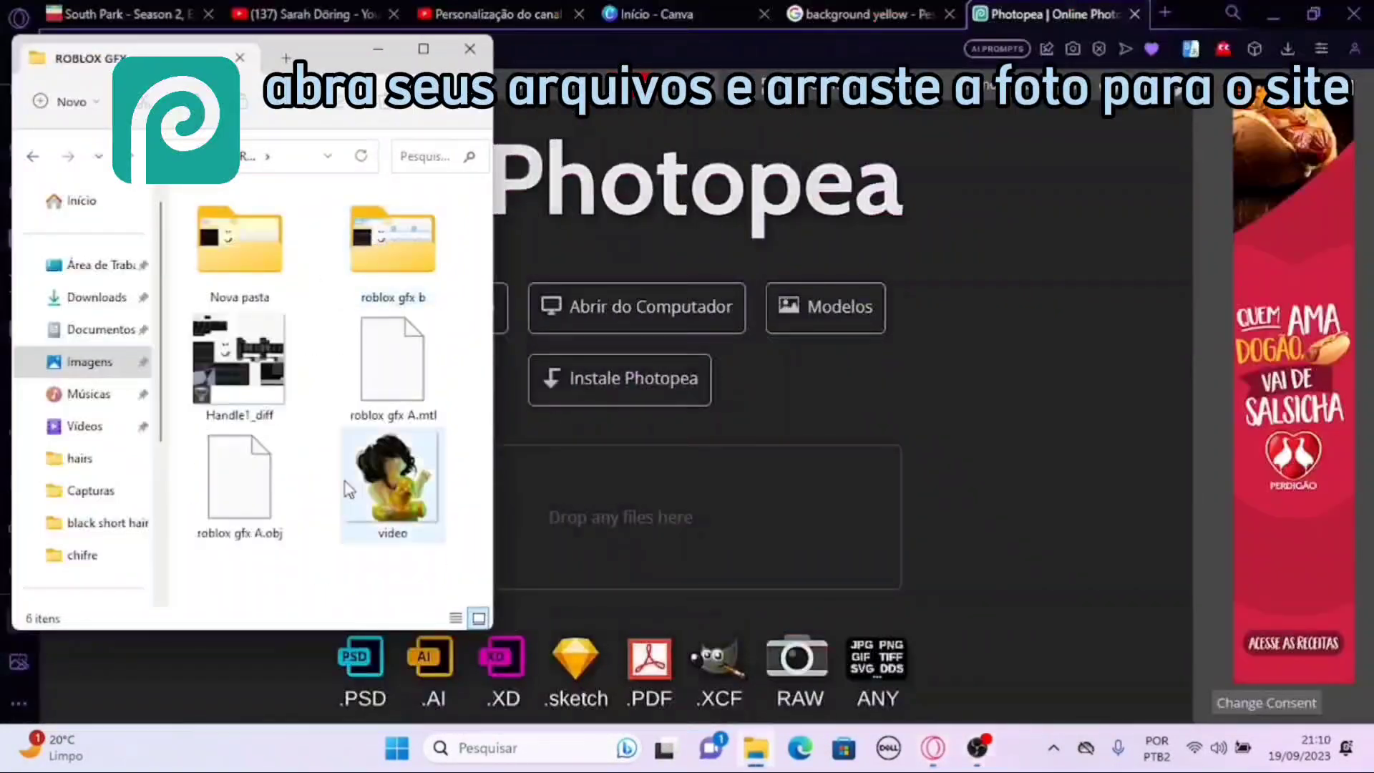
# - Load the rendered video image into Photopea, and look up "background yellow" on the web before returning to it
pyautogui.moveTo(383, 488); pyautogui.dragTo(651, 547)
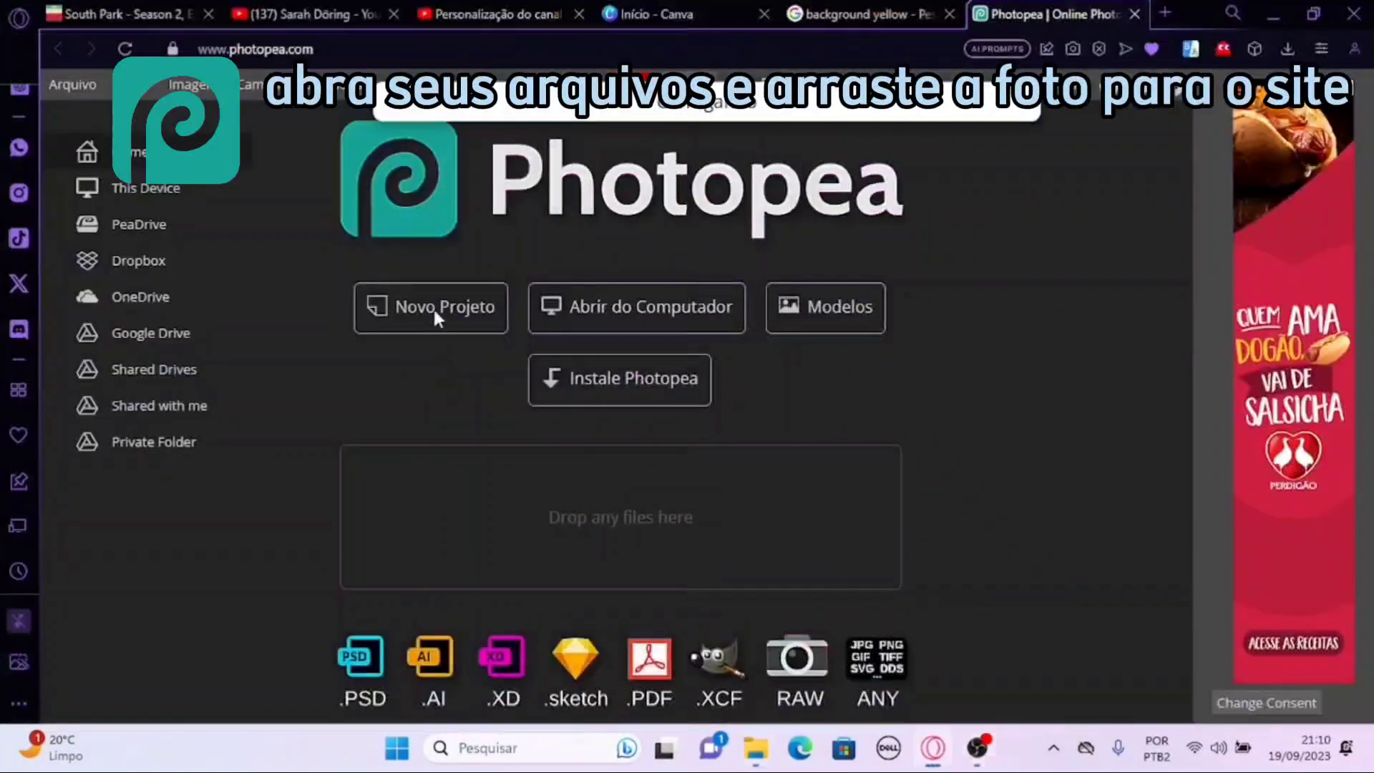
pyautogui.click(1164, 12)
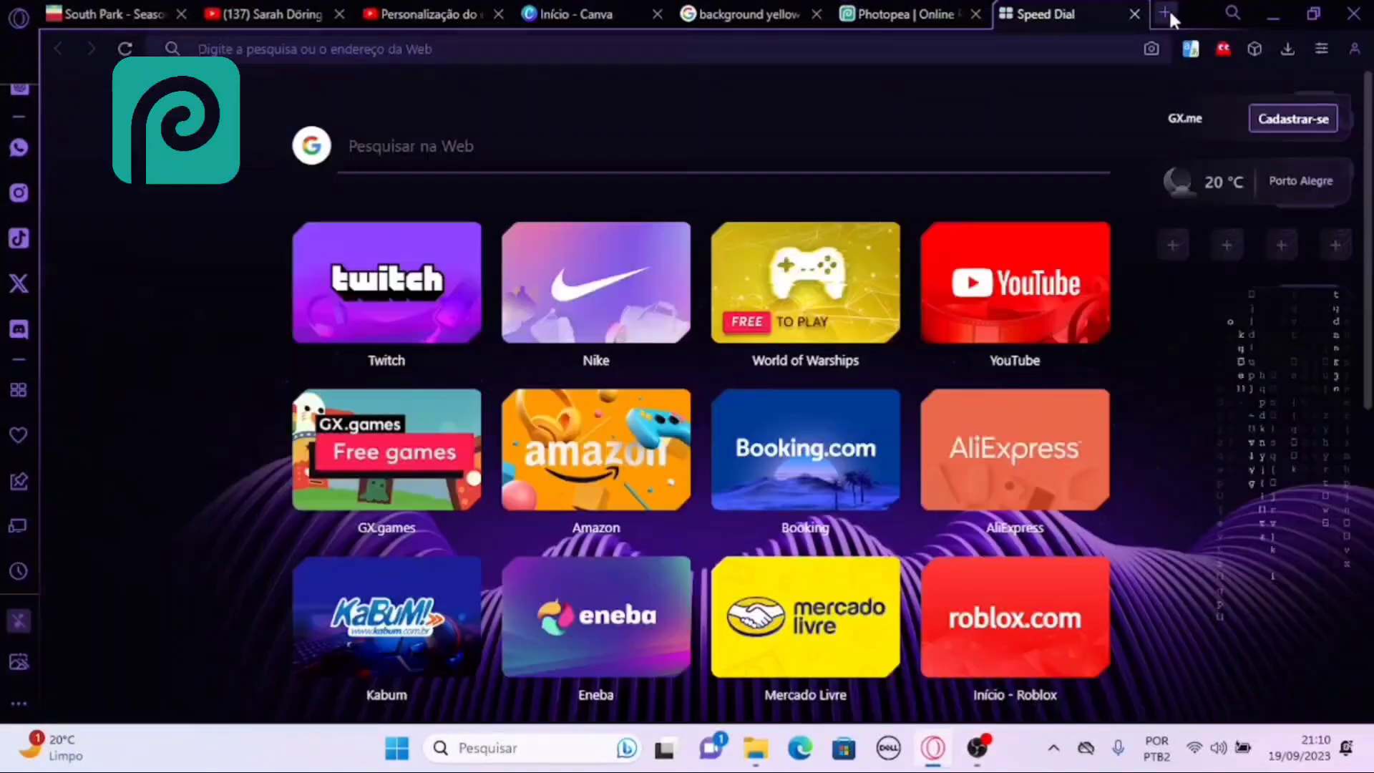
pyautogui.write('background yellow')
pyautogui.click(887, 9)
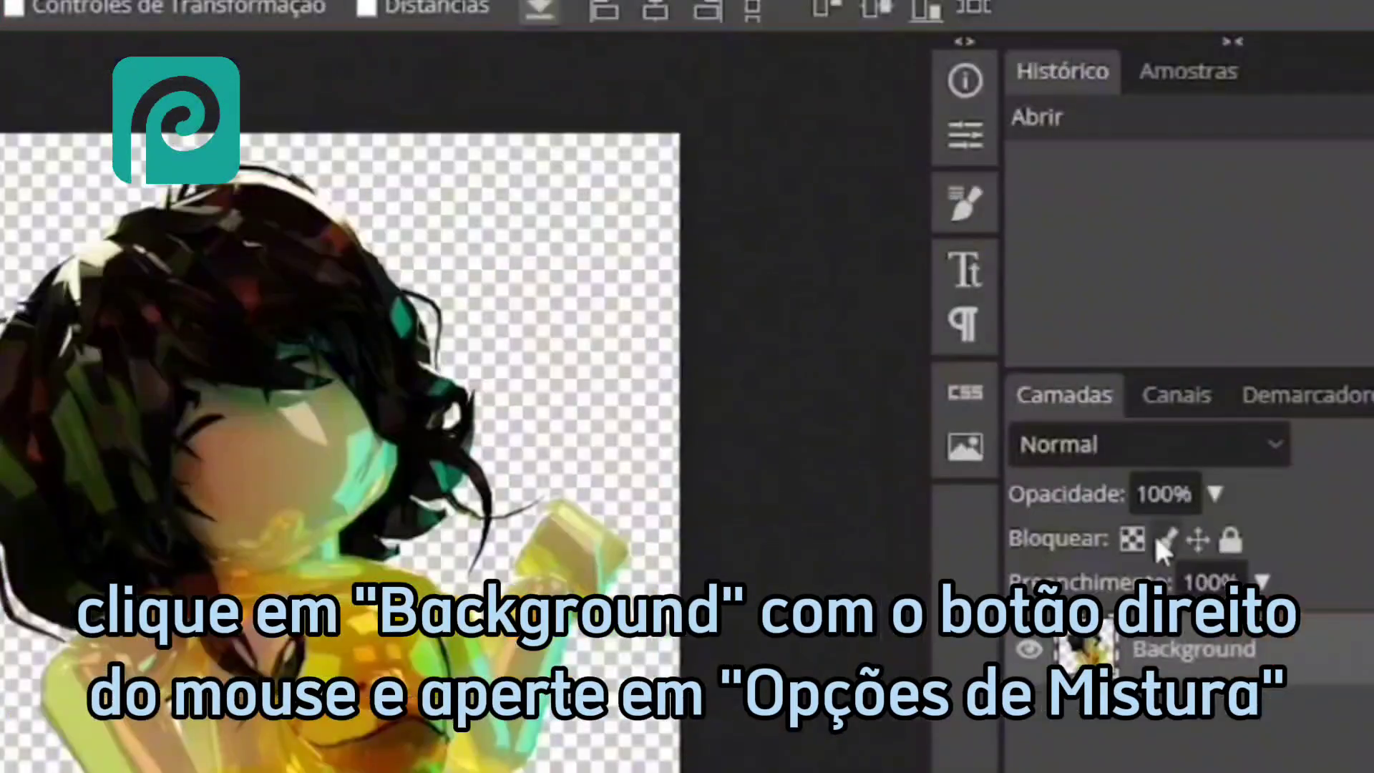
# - Open the Background layer's blending options and move the layer style dialog off the avatar
pyautogui.rightClick(1035, 496)
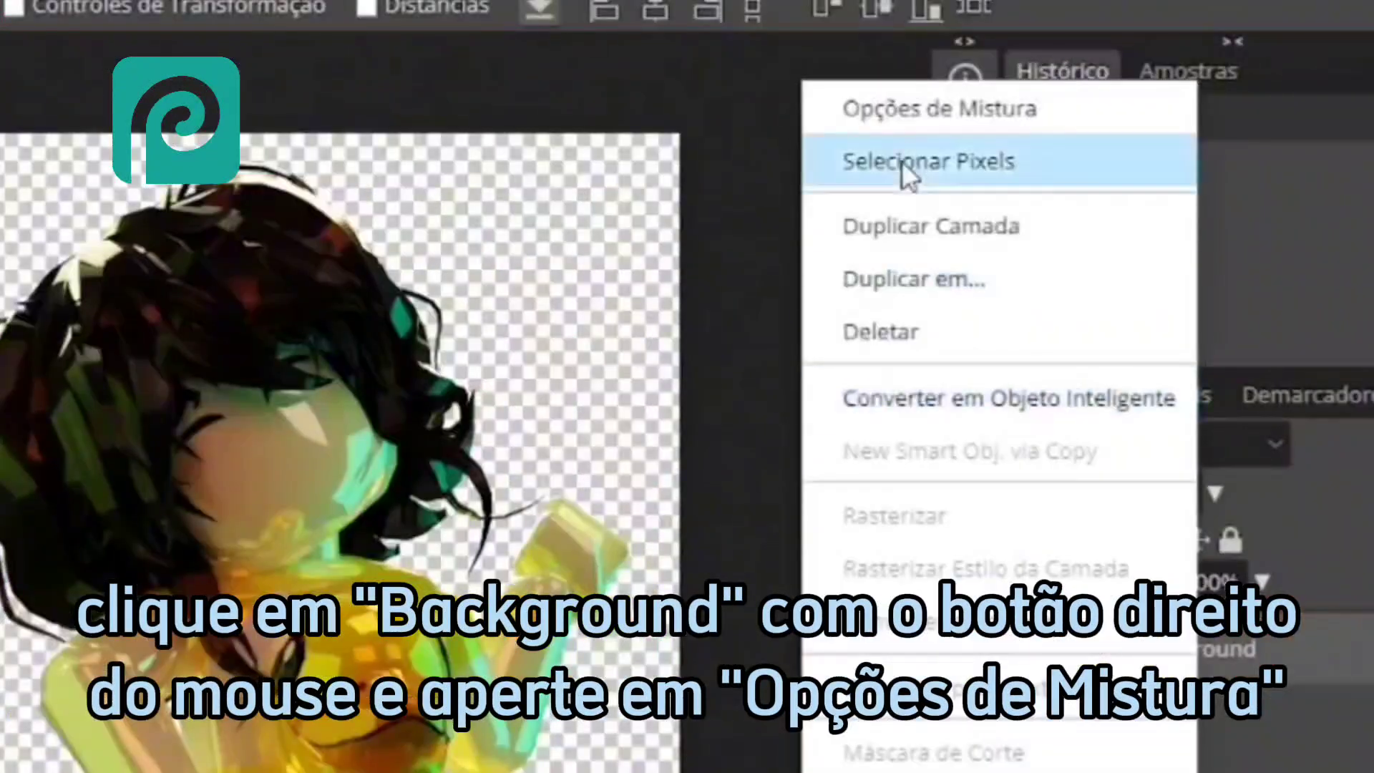
pyautogui.click(915, 109)
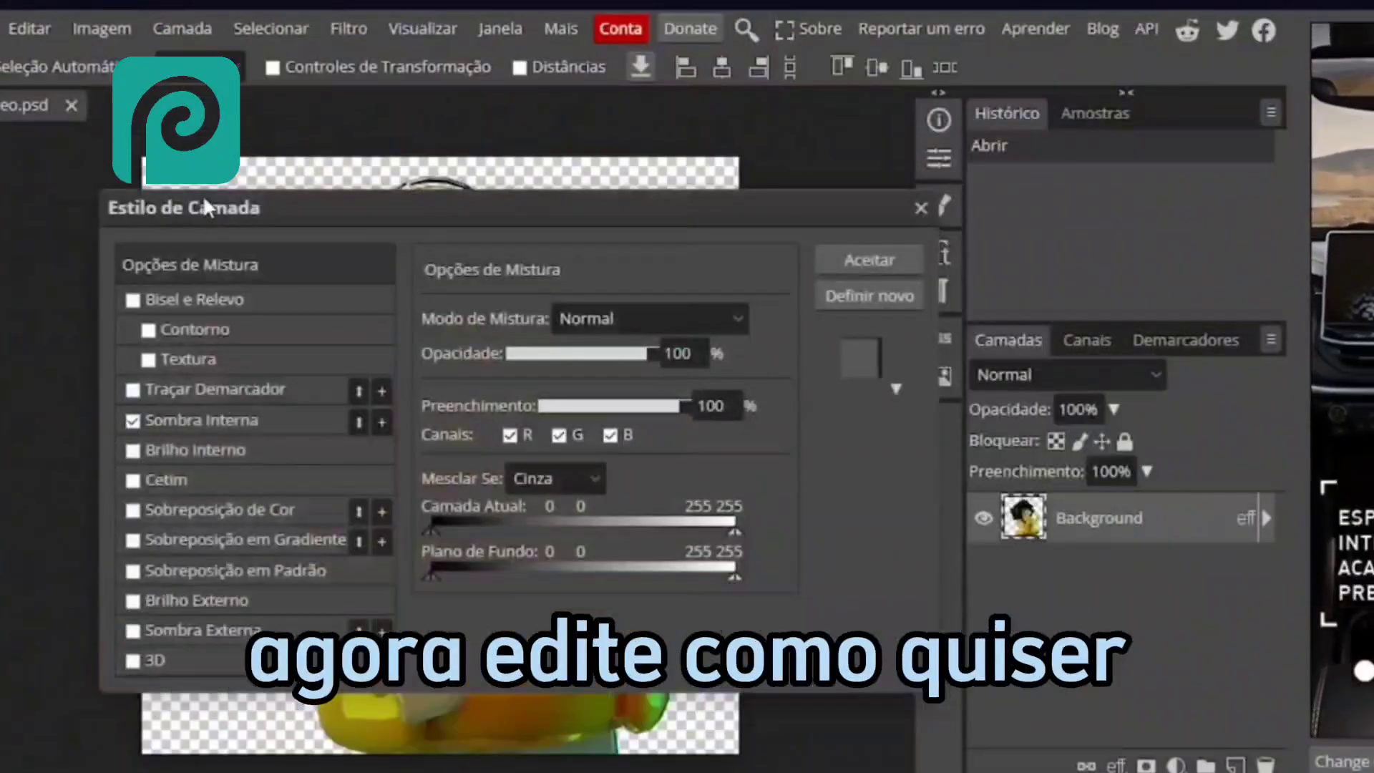
pyautogui.moveTo(203, 195); pyautogui.dragTo(1200, 205)
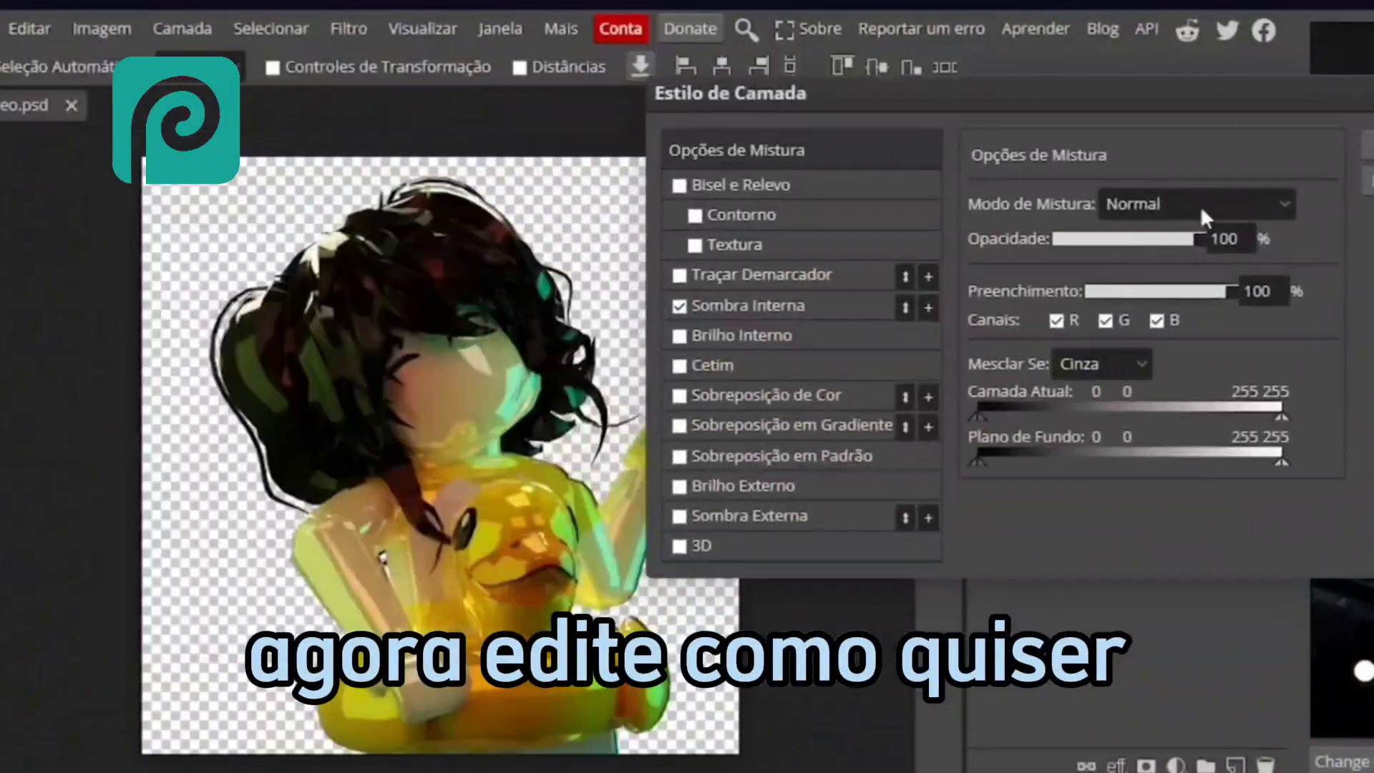
# - Enable Brilho Interno on the Background layer and give the glow a pale green colour
pyautogui.click(679, 336)
pyautogui.click(987, 307)
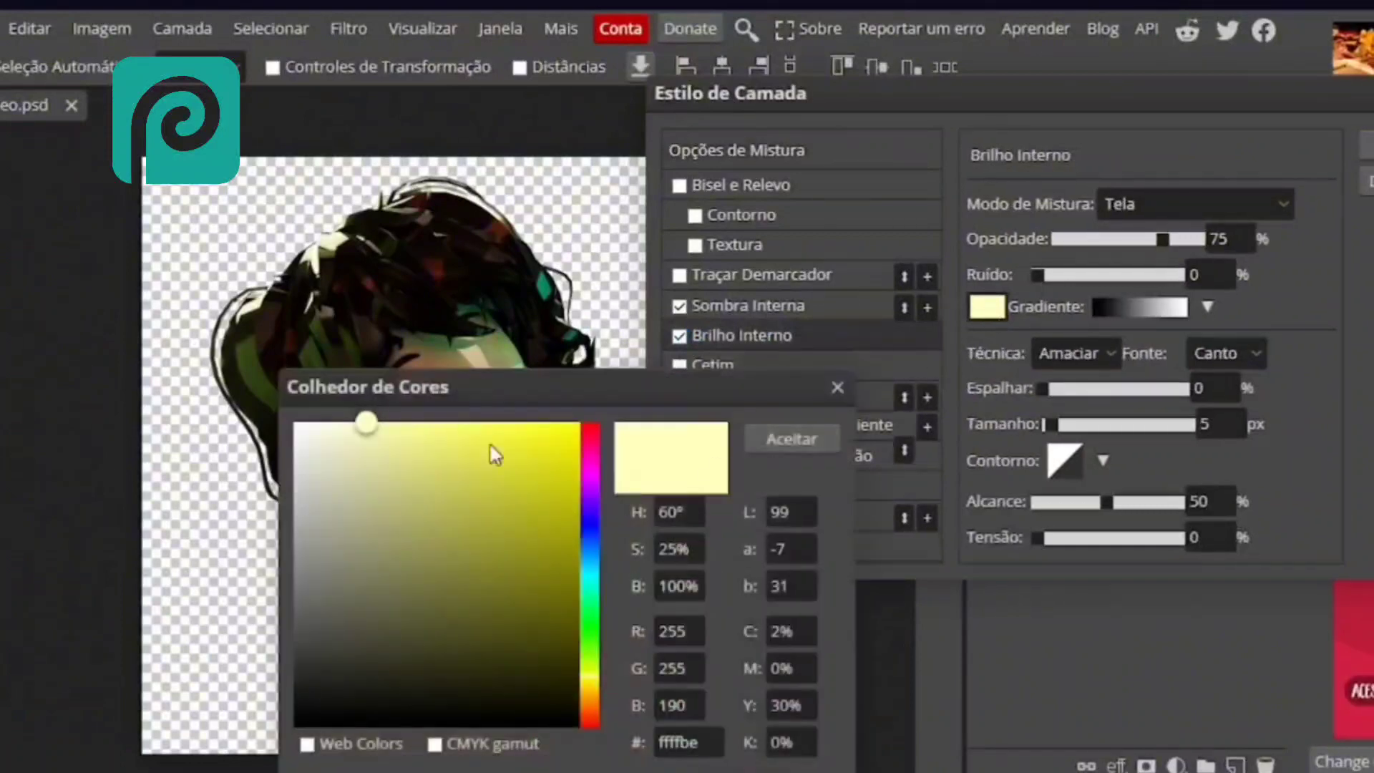
pyautogui.moveTo(590, 670); pyautogui.dragTo(610, 624)
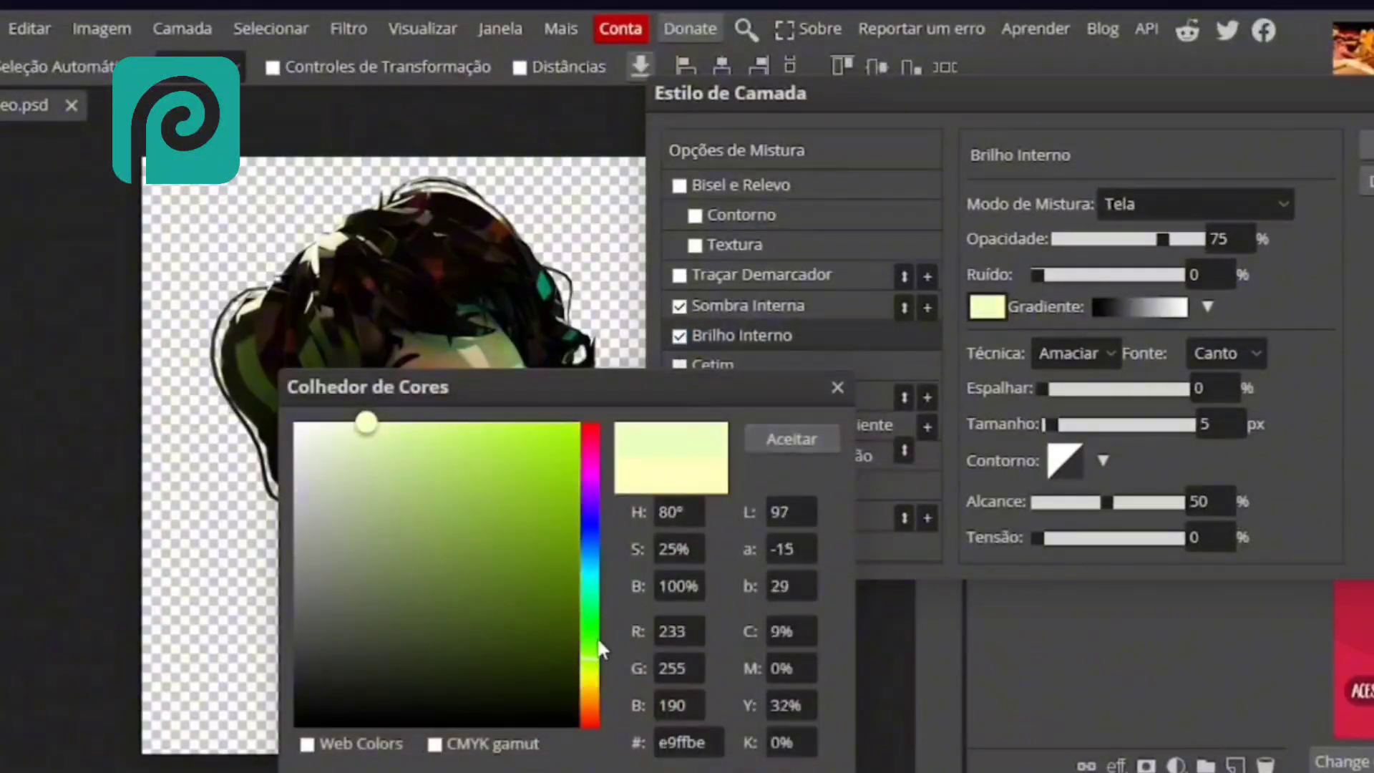
pyautogui.click(599, 649)
pyautogui.click(762, 444)
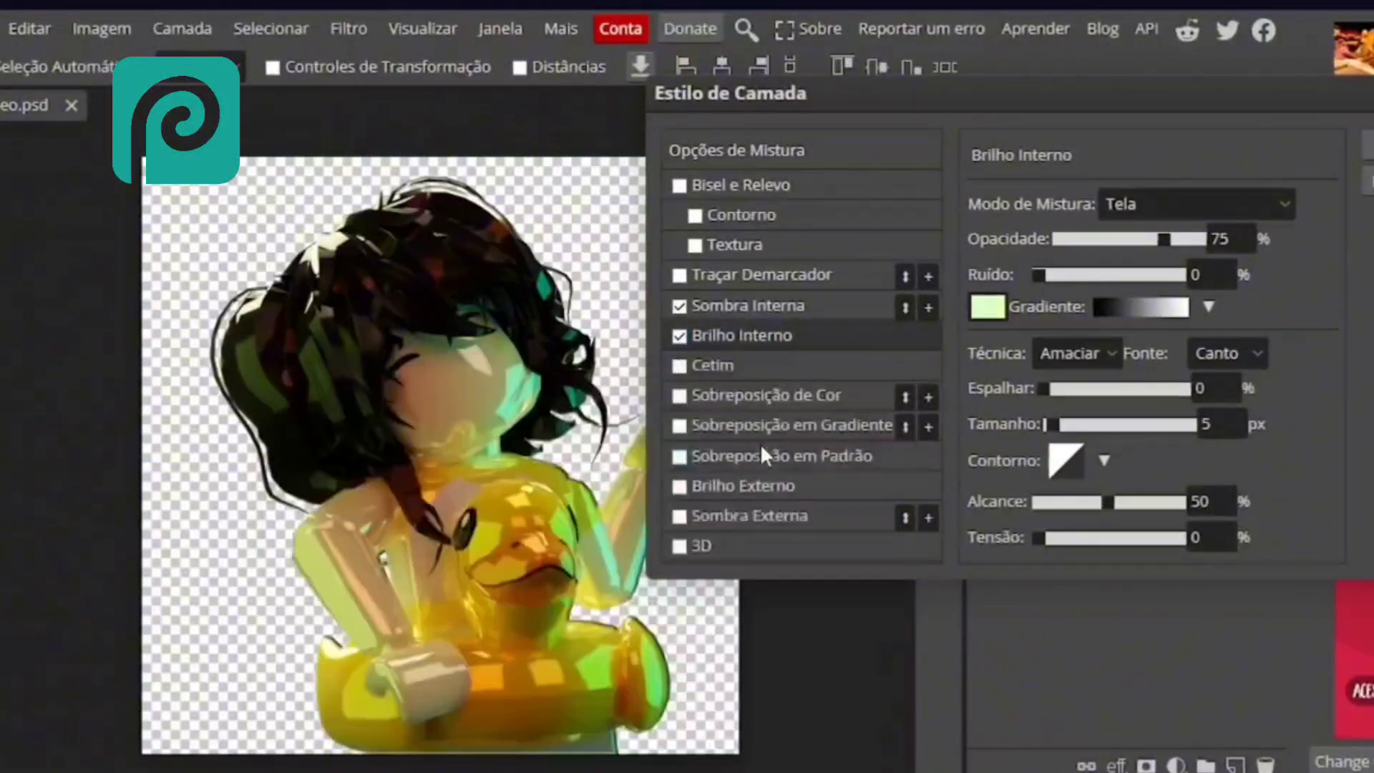
# - Change the Brilho Interno colour to light orange and set its Espalhar value to 18%
pyautogui.click(987, 309)
pyautogui.click(582, 694)
pyautogui.click(440, 427)
pyautogui.click(821, 439)
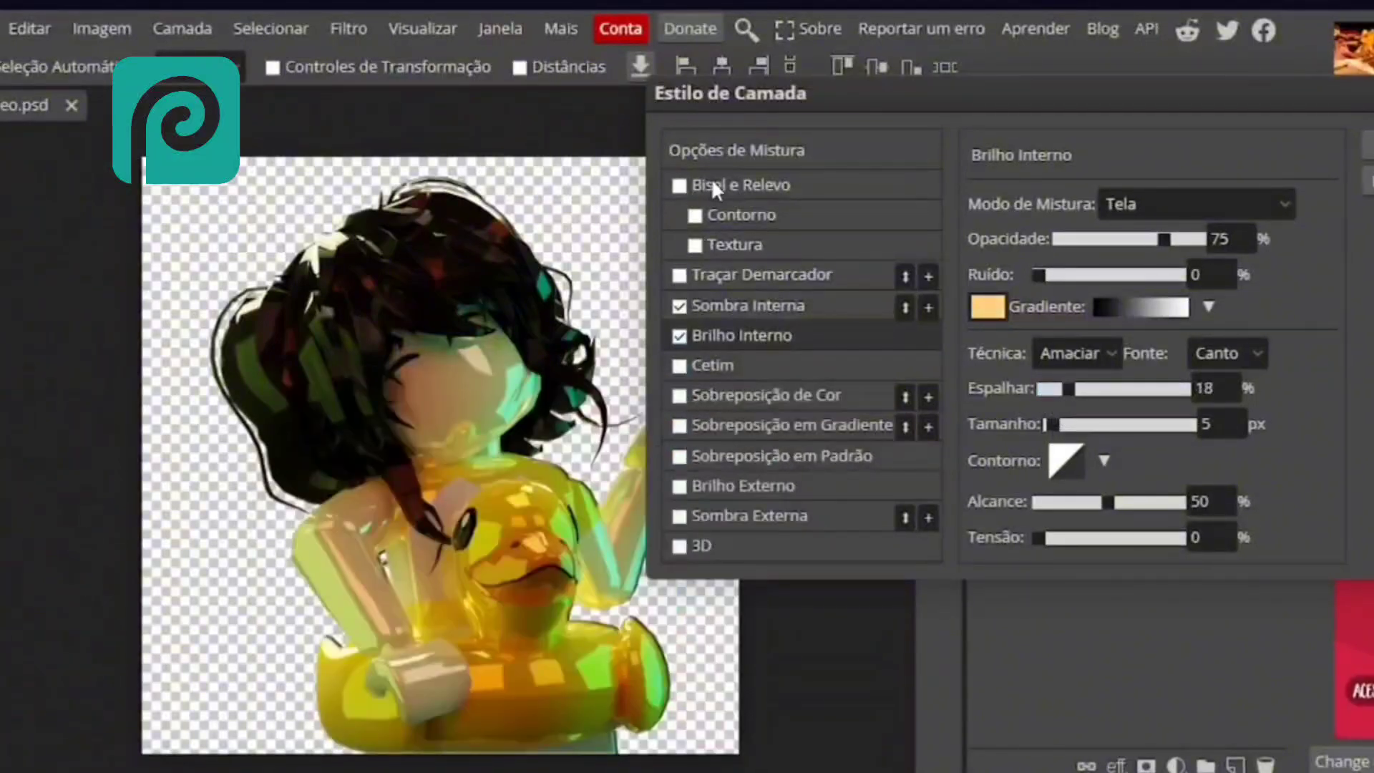
# - Enable Bisel e Relevo and try out the Contorno and Traçar Demarcador effects, leaving both off
pyautogui.click(694, 215)
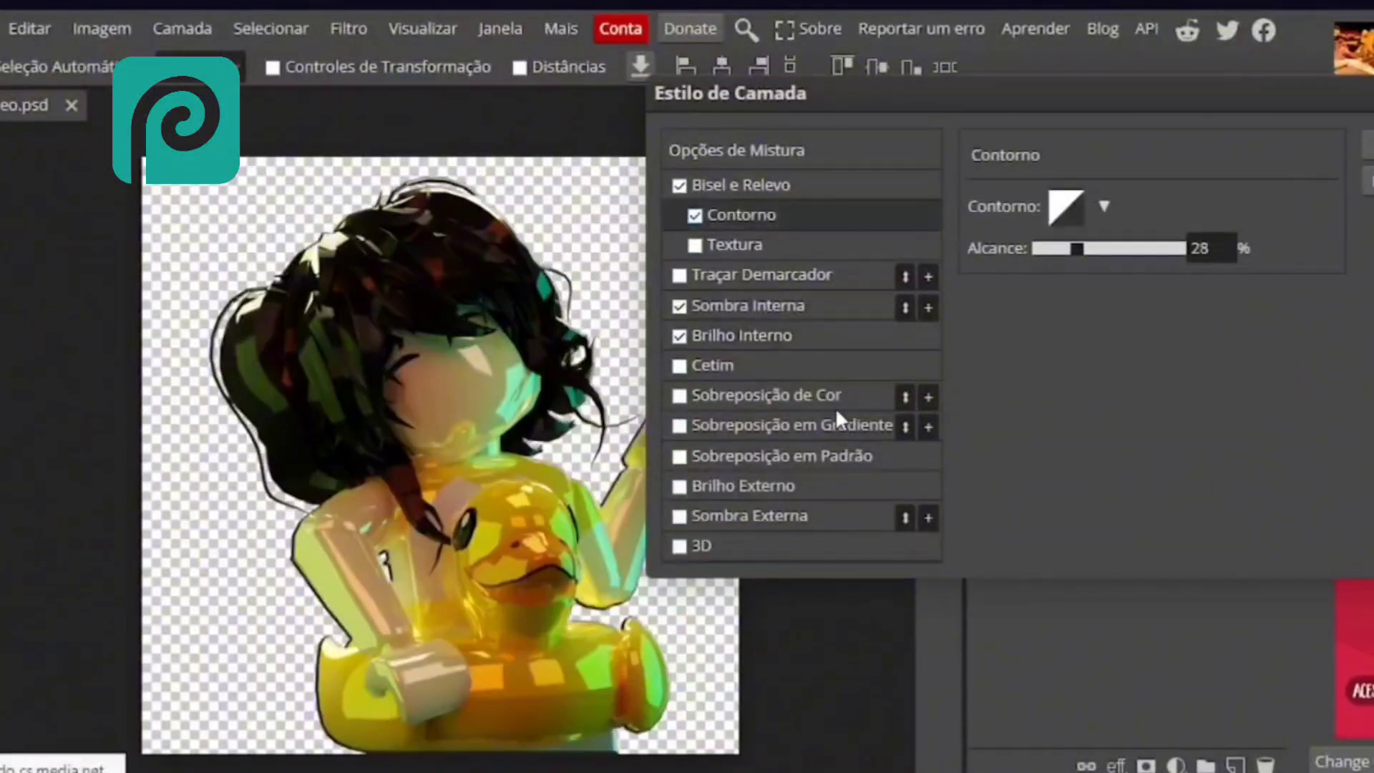
pyautogui.click(698, 210)
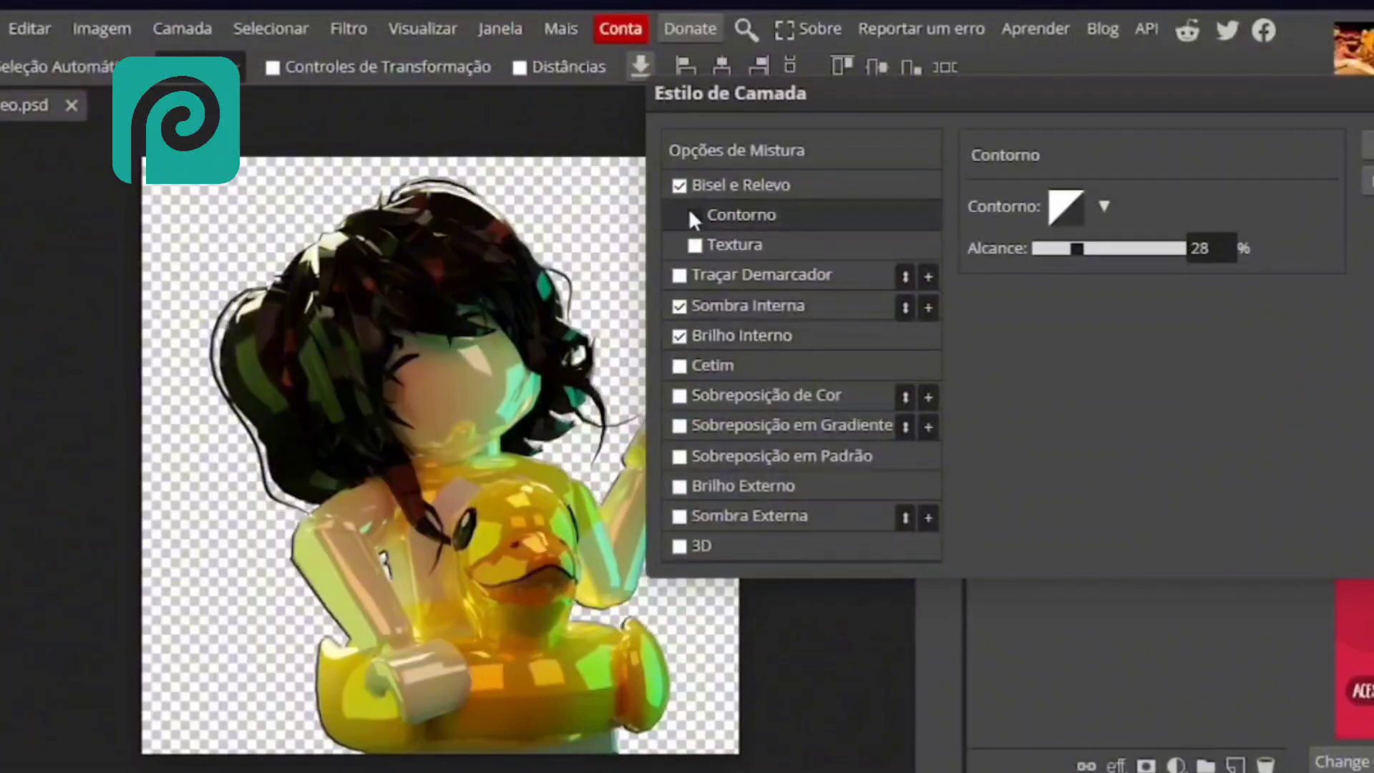
pyautogui.click(690, 210)
pyautogui.click(690, 210)
pyautogui.click(690, 210)
pyautogui.click(690, 210)
pyautogui.click(678, 276)
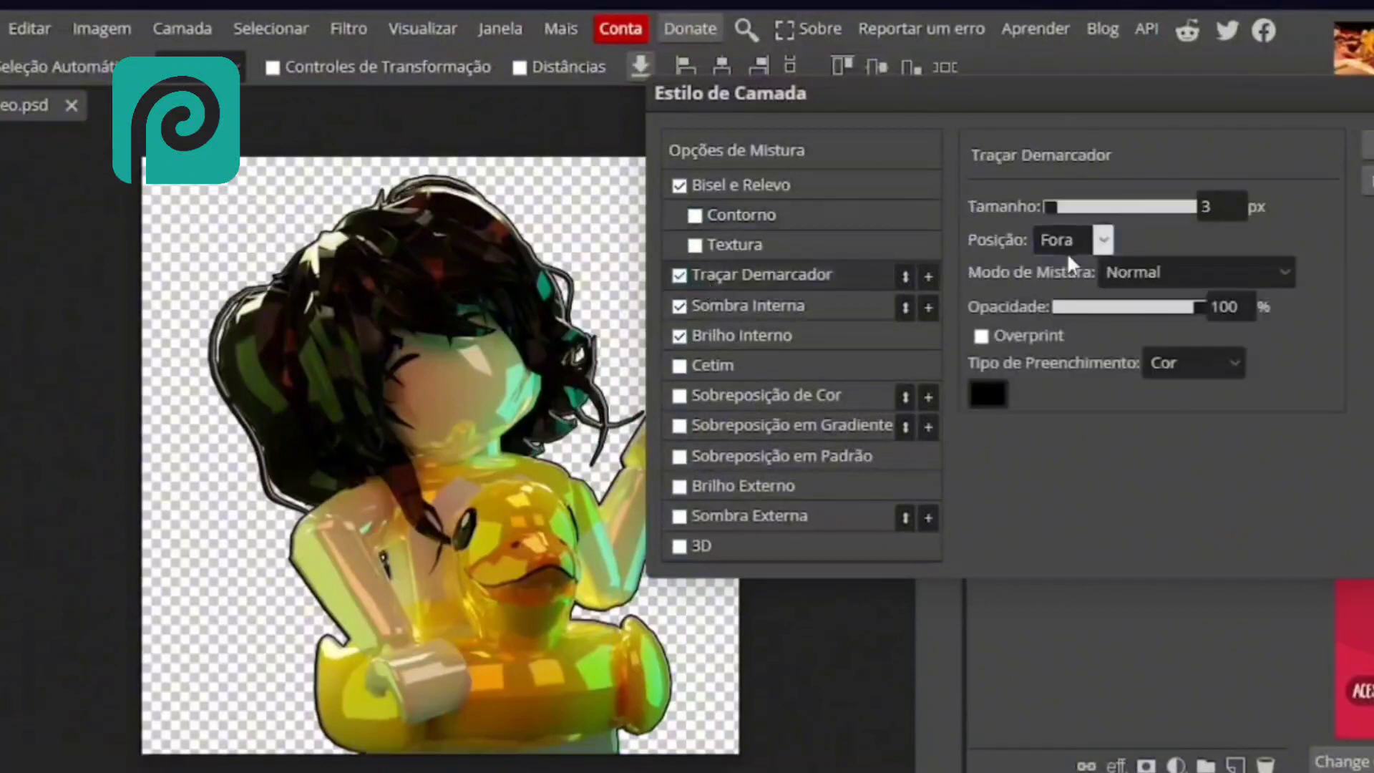
pyautogui.click(681, 276)
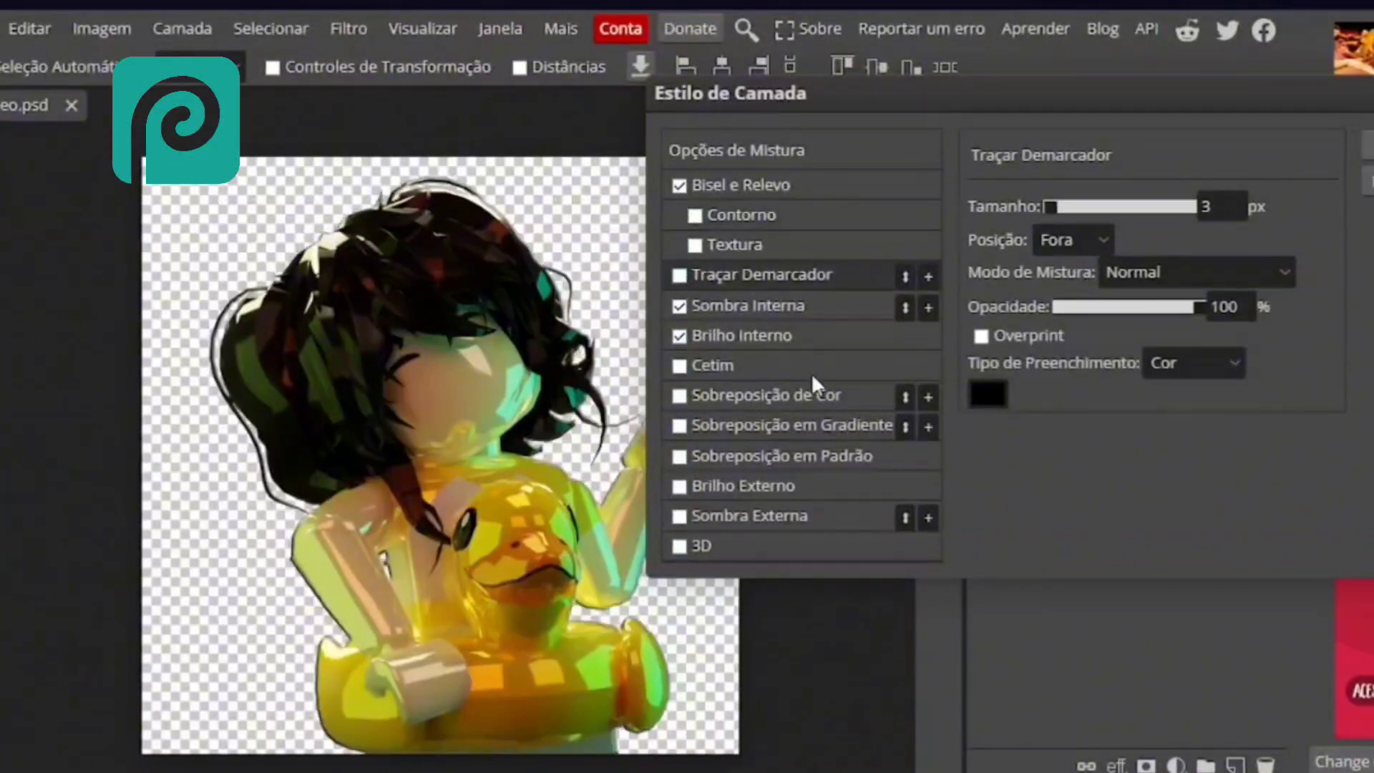
# - Enable Brilho Externo and Sombra Externa on the layer and review the settings of both effects
pyautogui.click(679, 336)
pyautogui.click(679, 486)
pyautogui.click(679, 517)
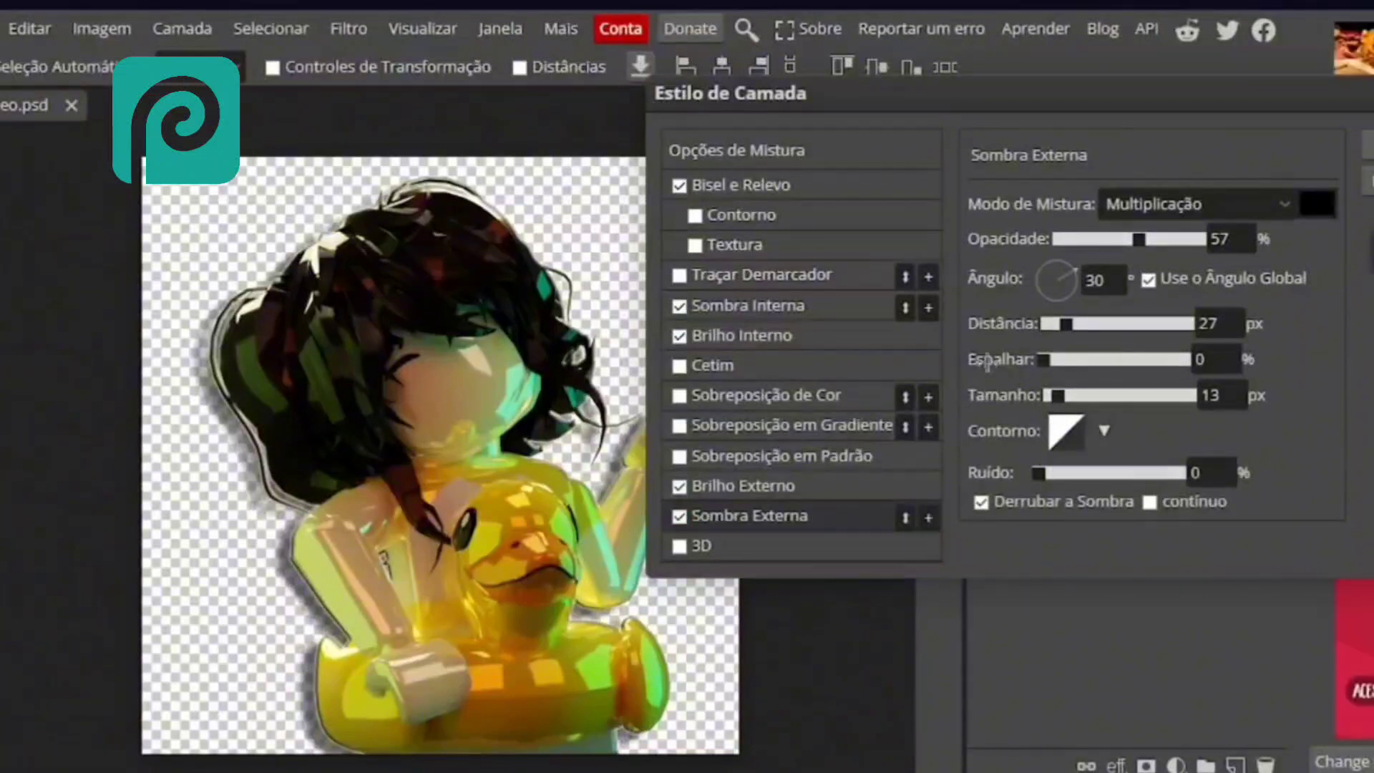
pyautogui.click(829, 486)
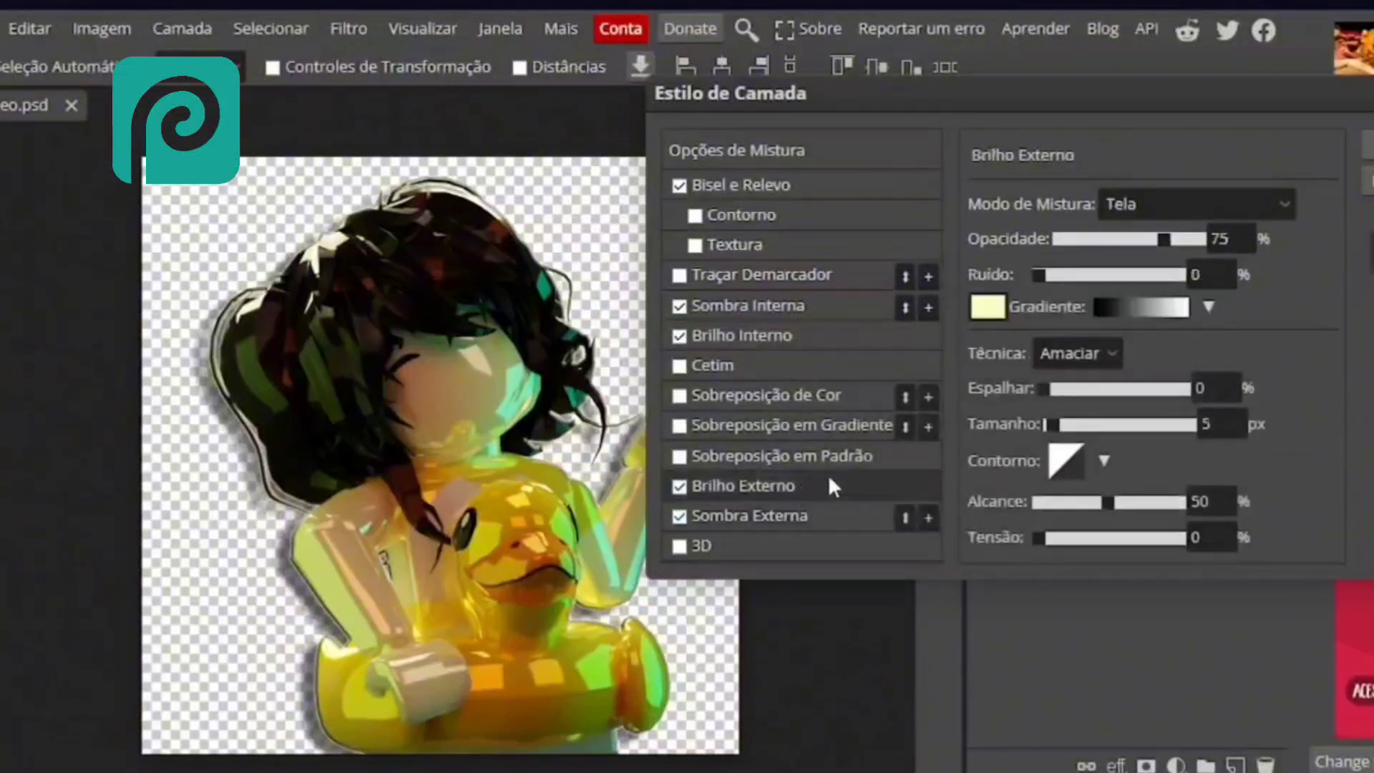
pyautogui.click(771, 521)
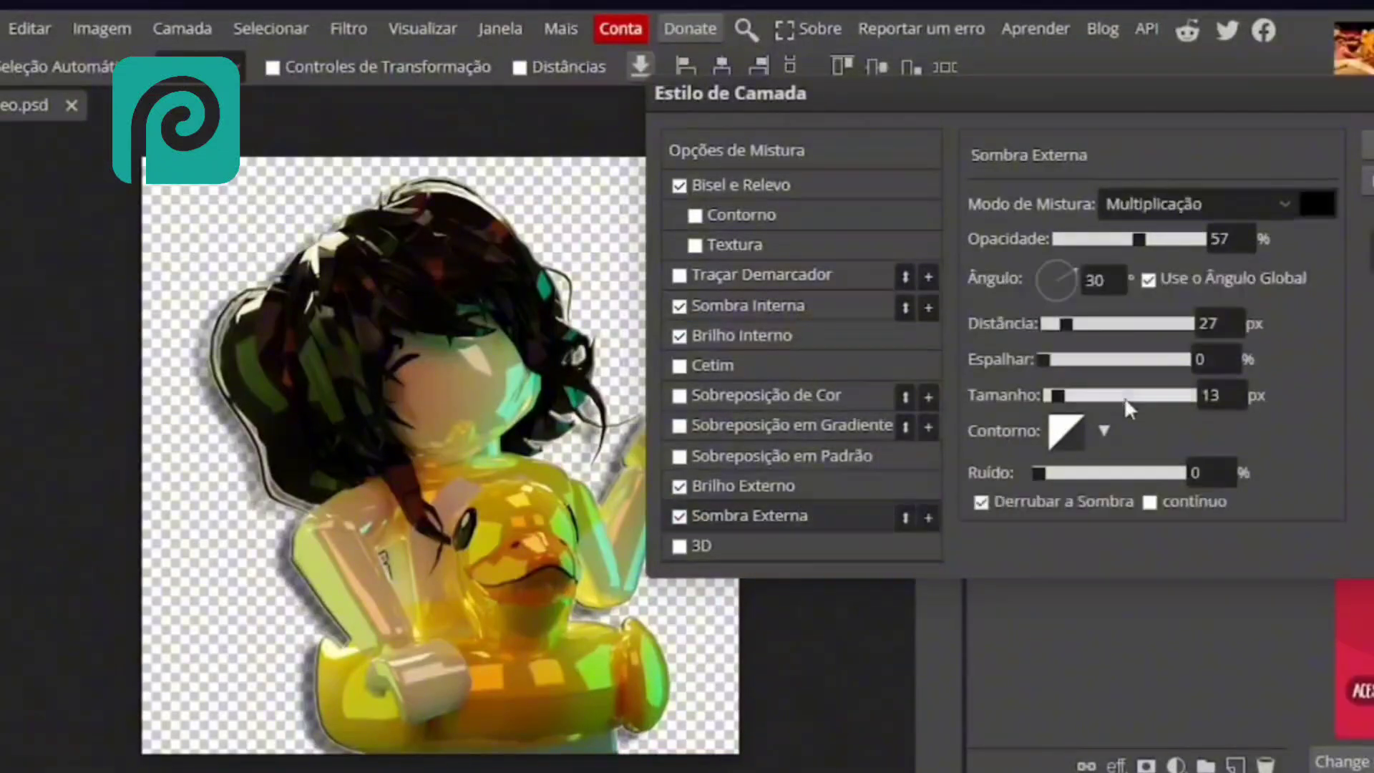
# - Try the 3D effect on and off, and disable Sombra Externa
pyautogui.click(678, 545)
pyautogui.click(677, 546)
pyautogui.click(680, 517)
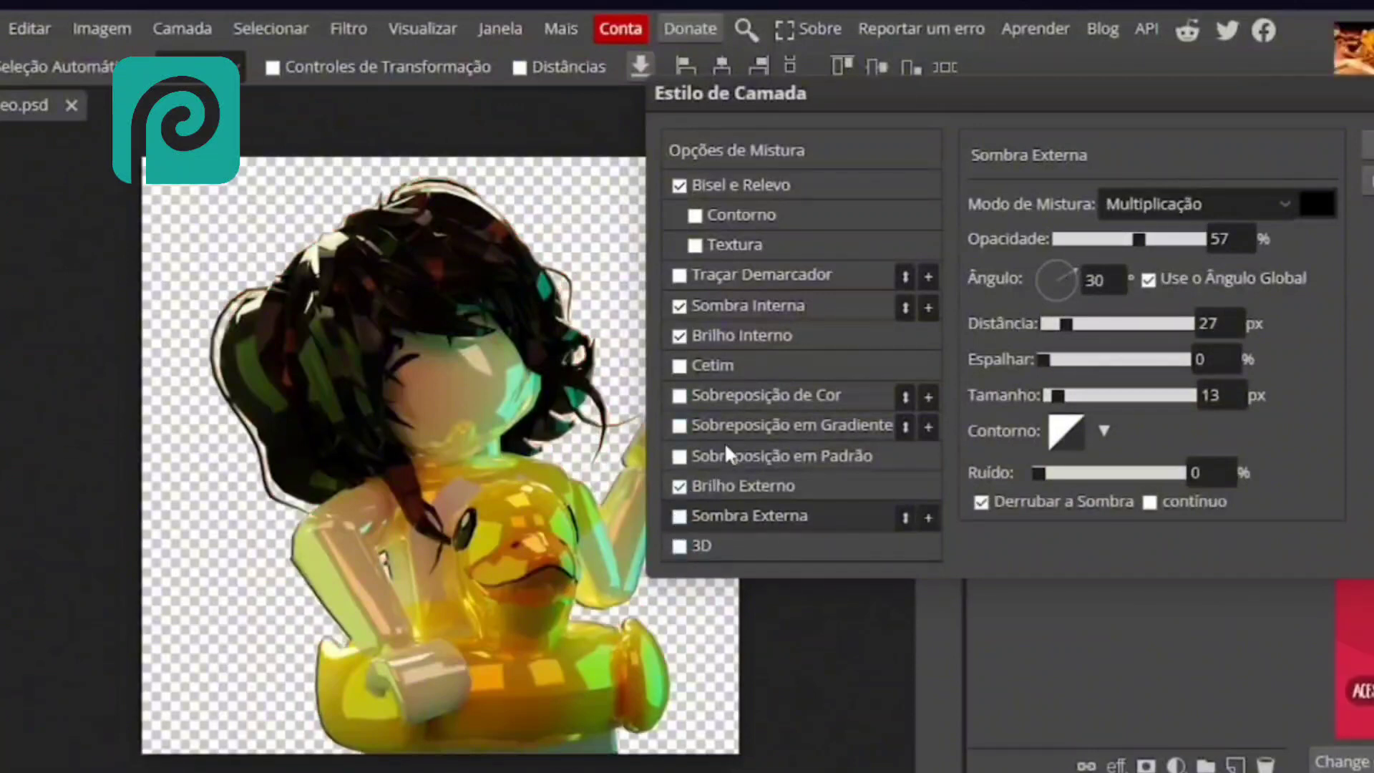
# - Change the Brilho Externo colour to light orange
pyautogui.click(740, 484)
pyautogui.click(985, 308)
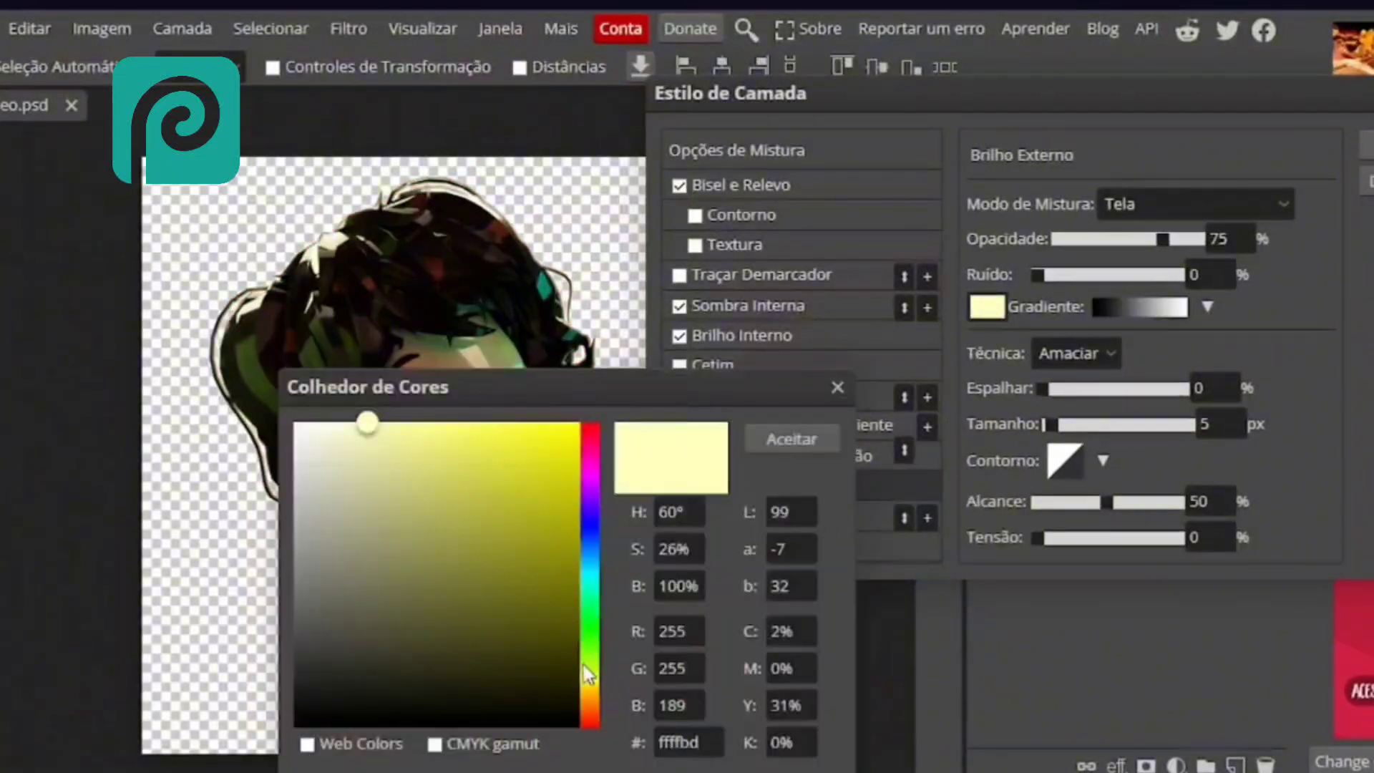
pyautogui.moveTo(588, 674); pyautogui.dragTo(594, 690)
pyautogui.click(415, 431)
pyautogui.click(780, 439)
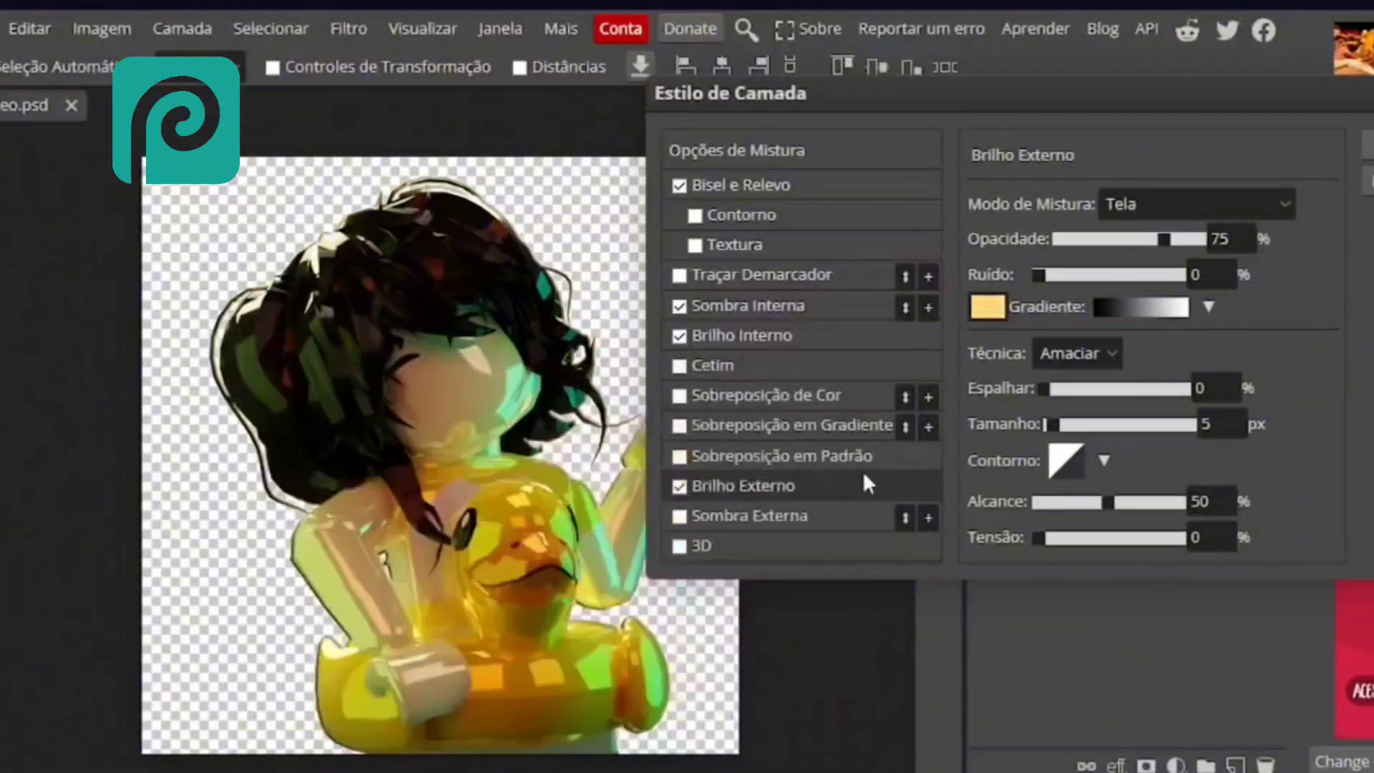
# - Set Brilho Externo to 42% Opacidade, 39% Ruído, 30% Espalhar, 18 px Tamanho and 80% Alcance, and apply the layer style
pyautogui.moveTo(1086, 390); pyautogui.dragTo(1091, 390)
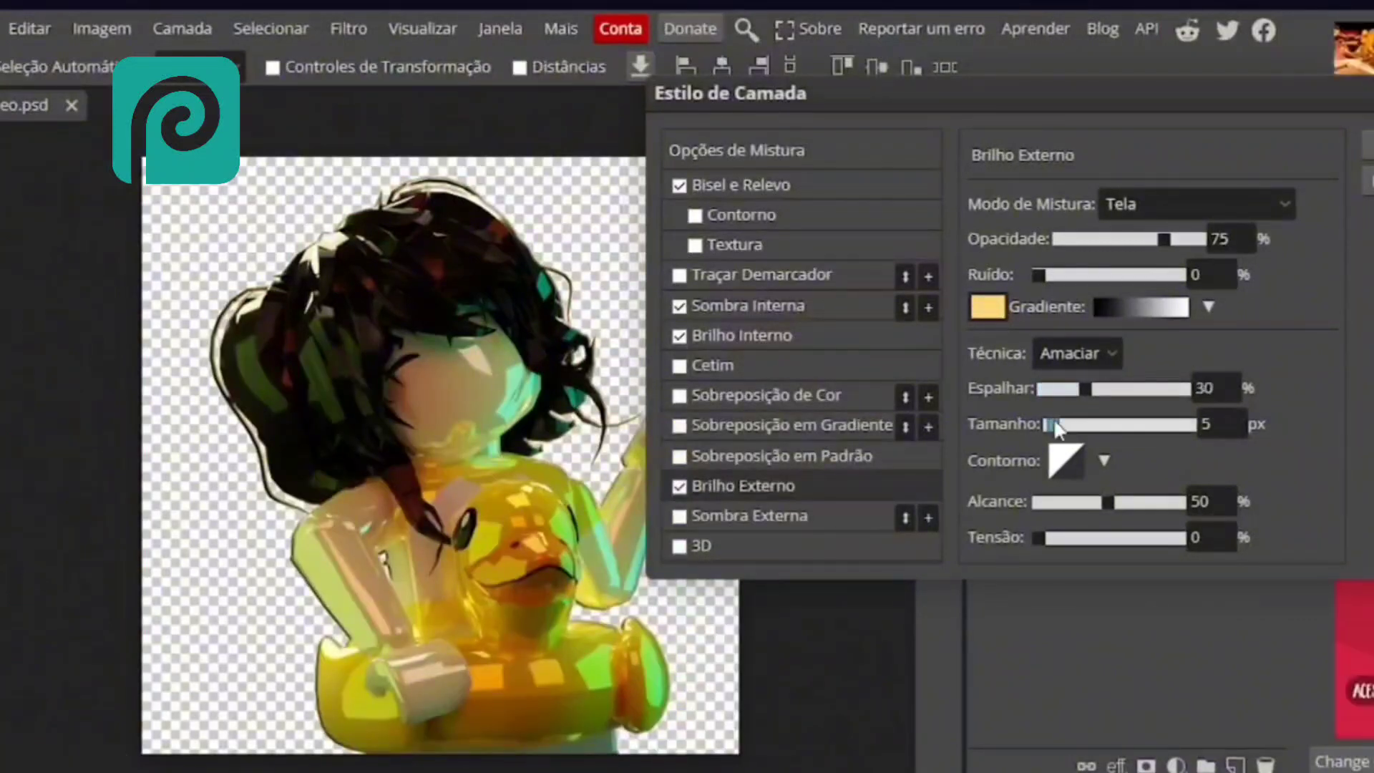
pyautogui.moveTo(1039, 275); pyautogui.dragTo(1094, 275)
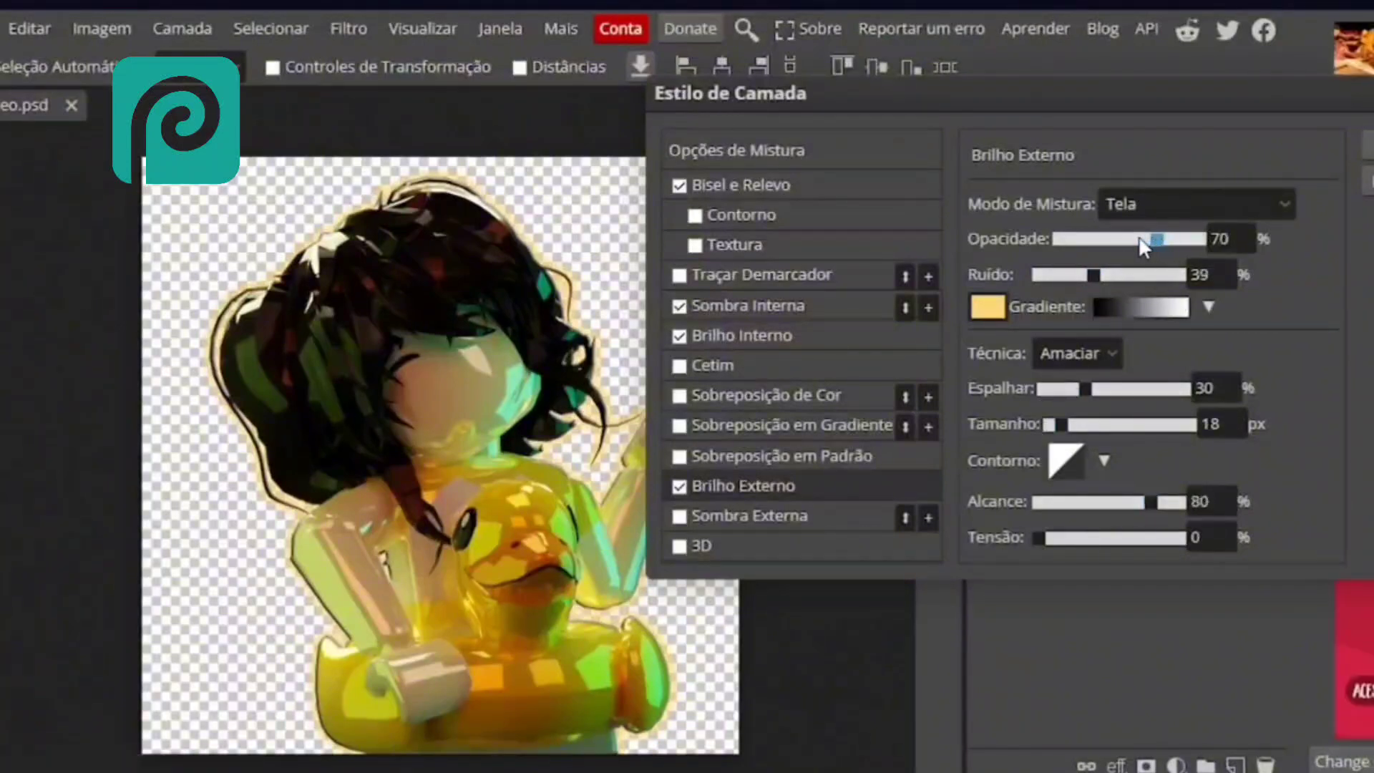
pyautogui.moveTo(1120, 238); pyautogui.dragTo(1116, 239)
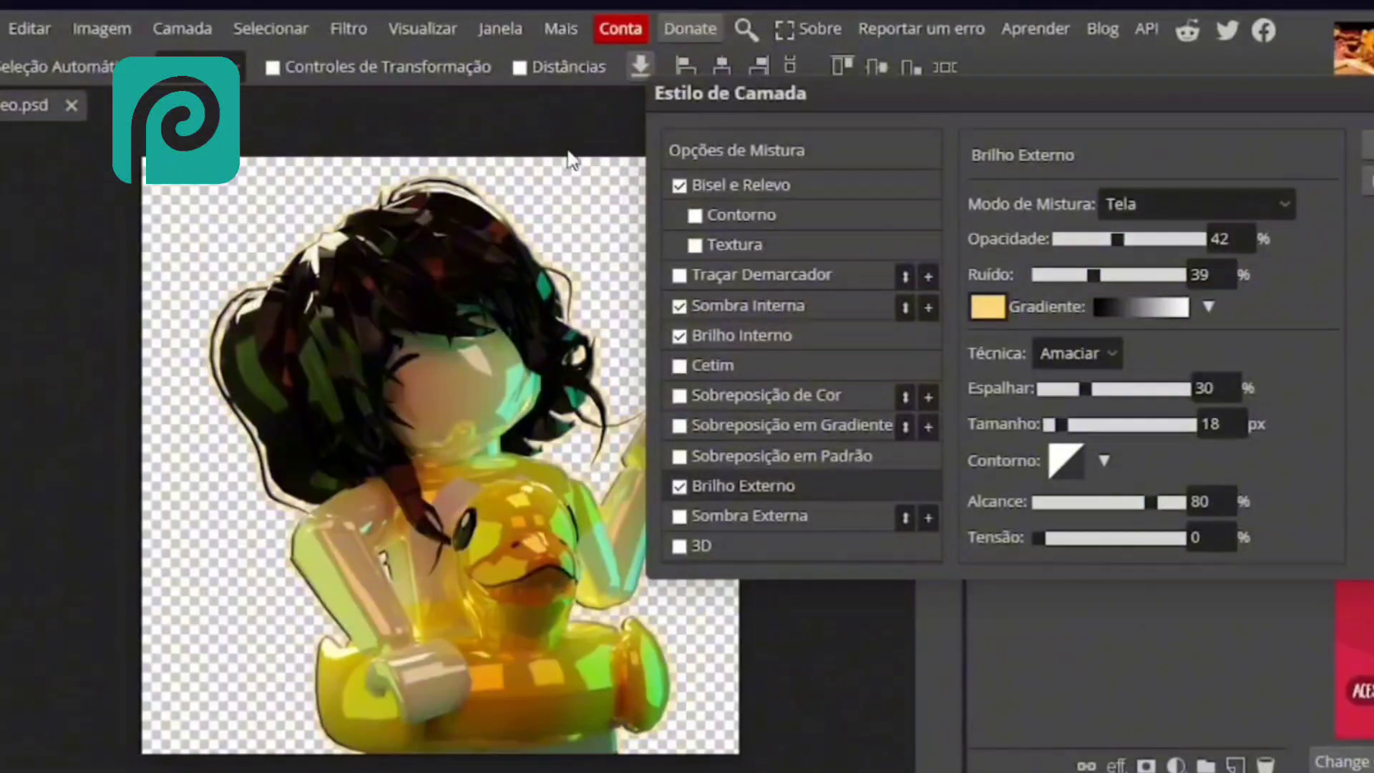
pyautogui.click(794, 517)
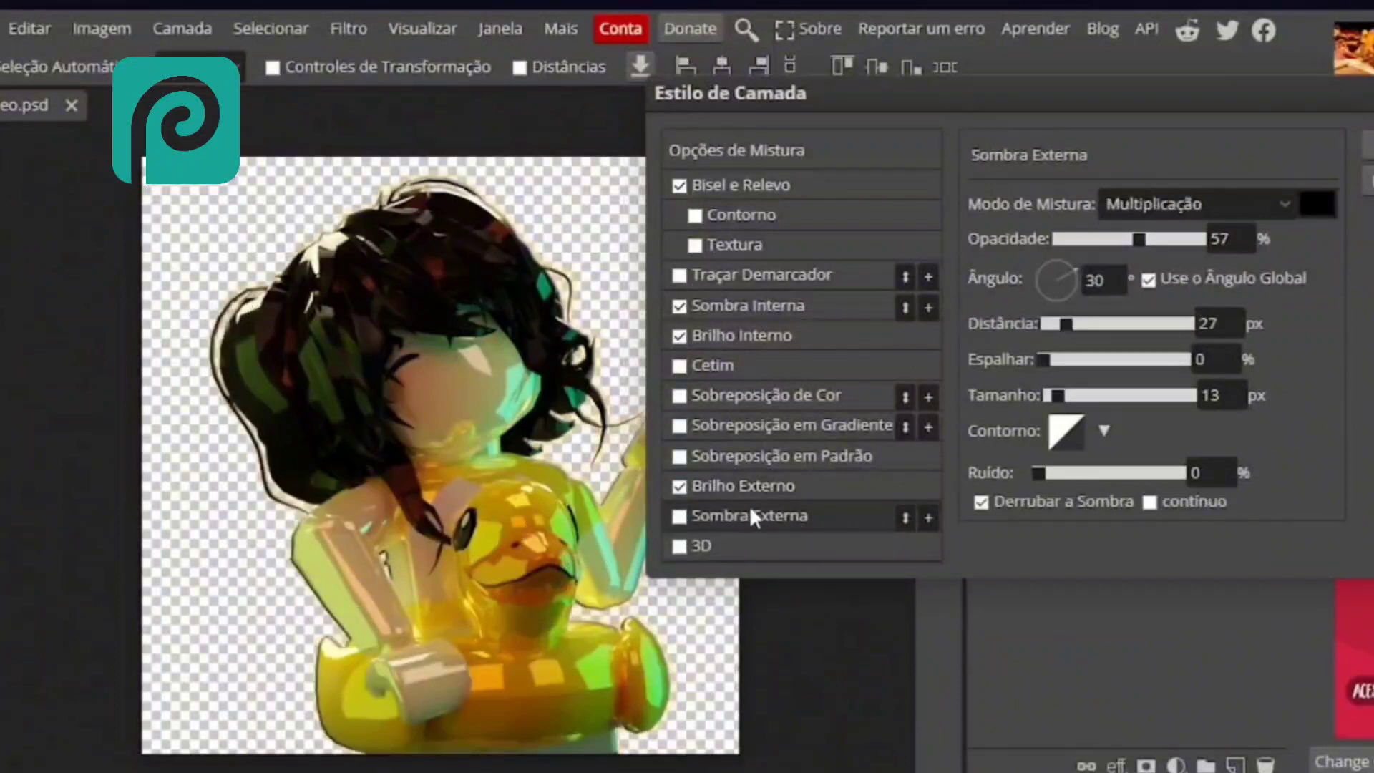
pyautogui.click(1366, 145)
pyautogui.rightClick(1130, 515)
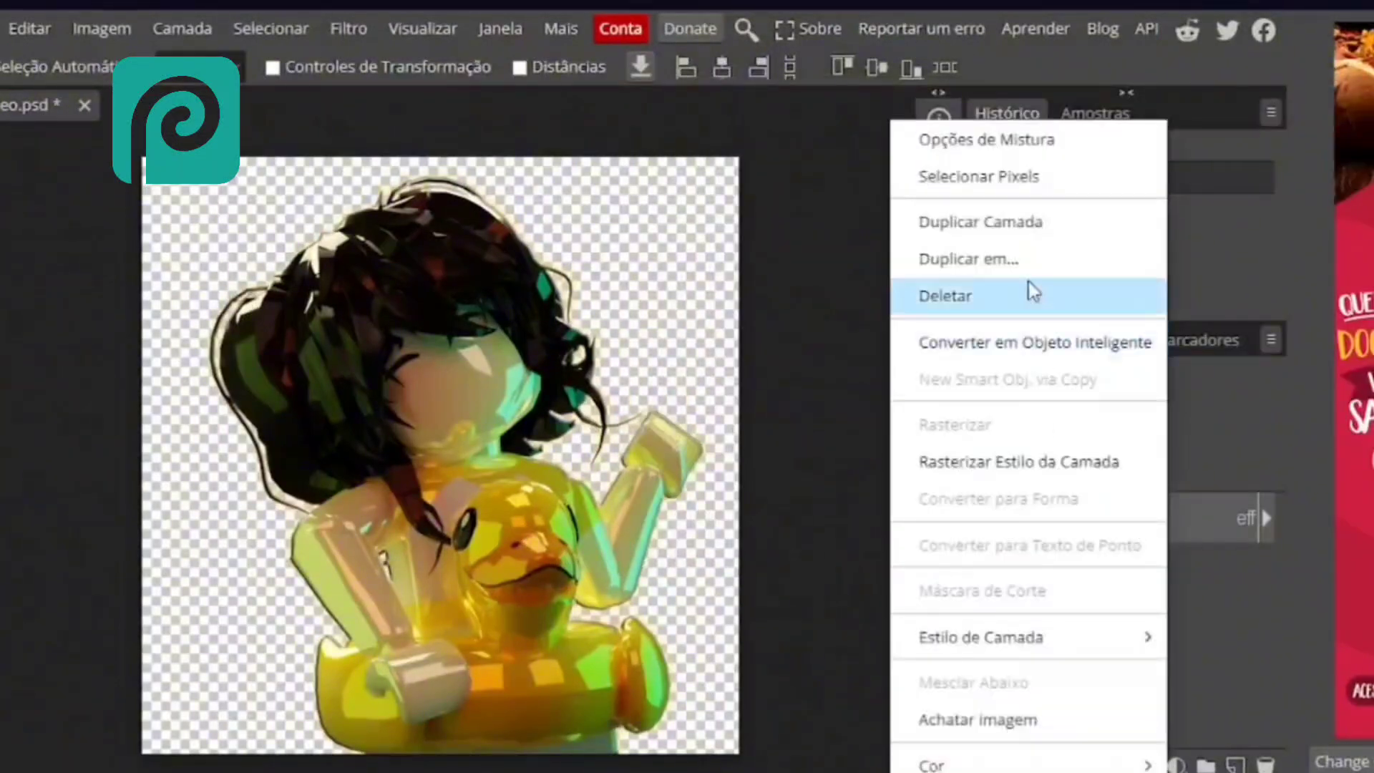
pyautogui.click(1238, 664)
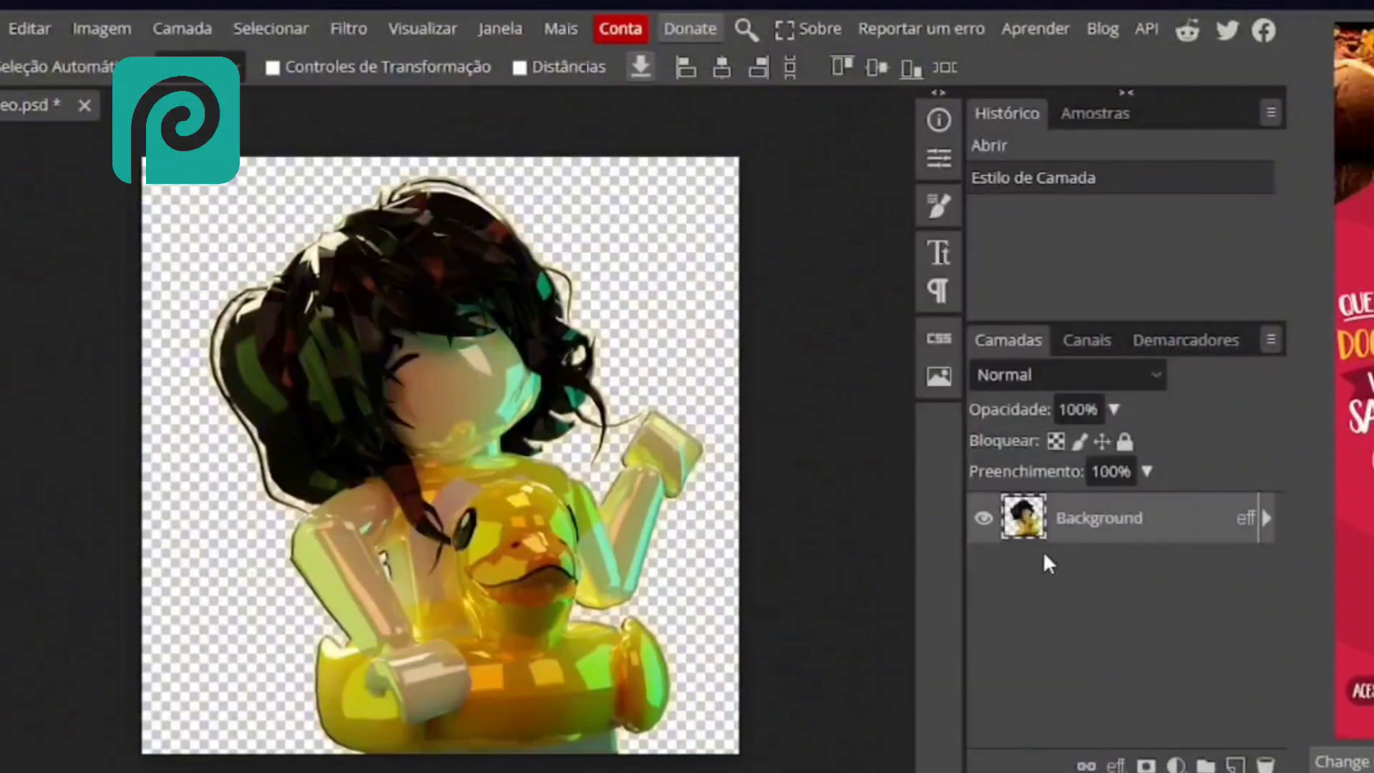
pyautogui.rightClick(1016, 526)
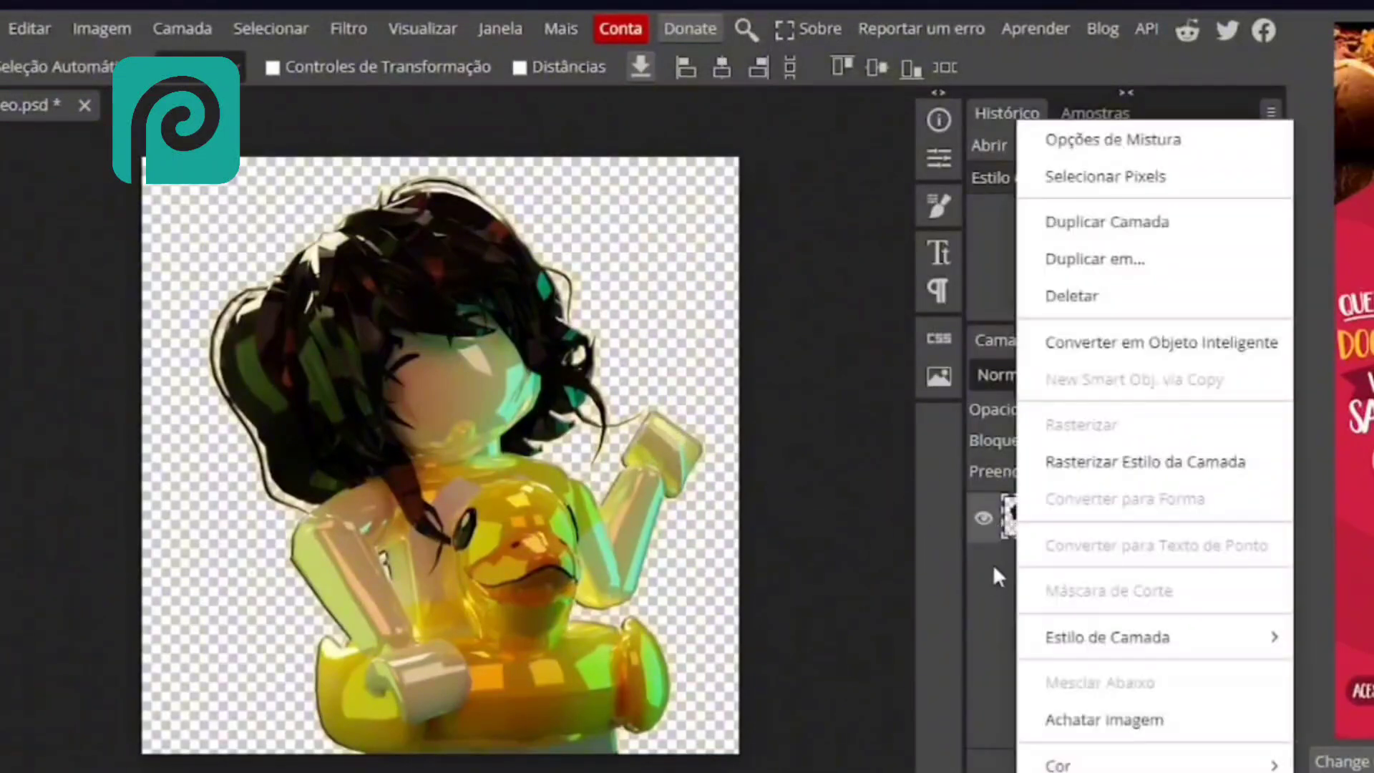
pyautogui.click(990, 617)
pyautogui.rightClick(1088, 525)
pyautogui.click(799, 634)
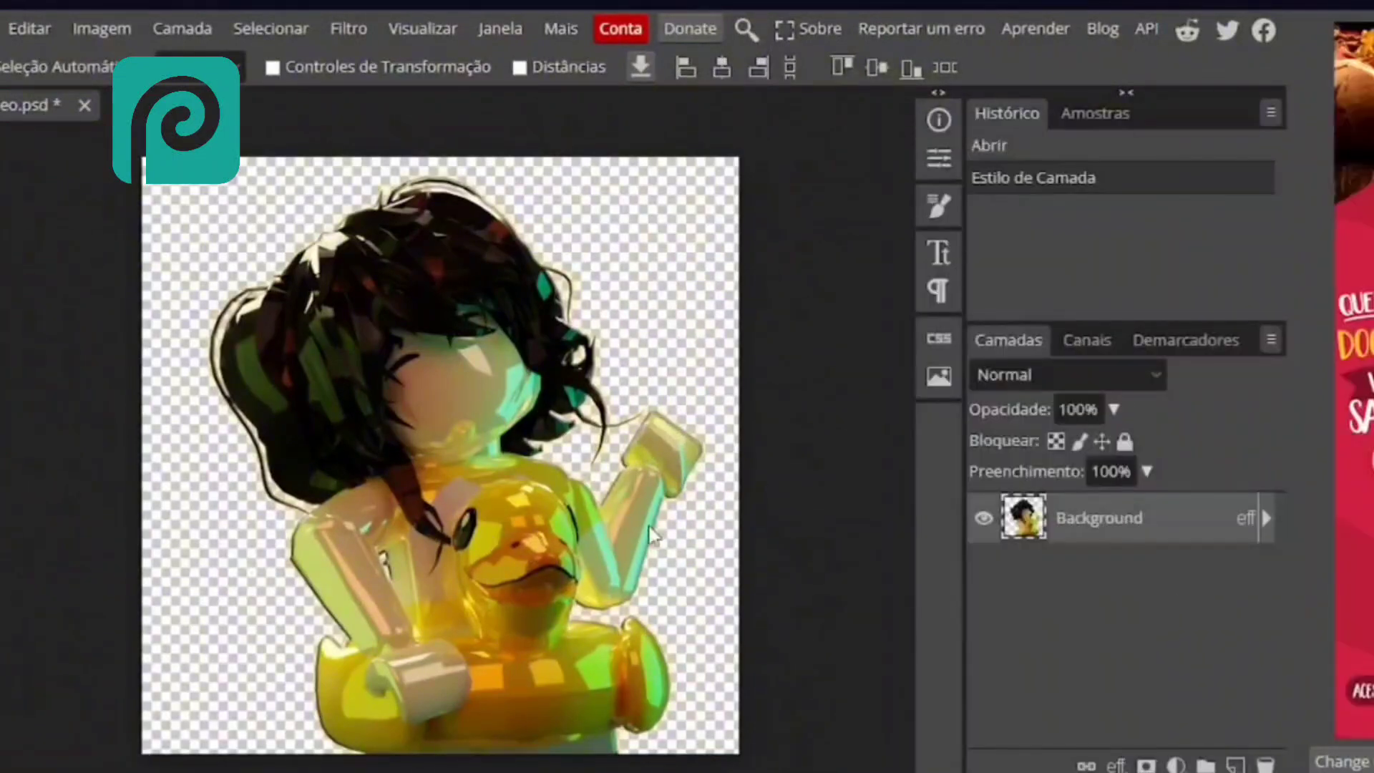
pyautogui.rightClick(1072, 523)
pyautogui.click(1180, 541)
# - Move the avatar slightly to the left on the canvas
pyautogui.moveTo(523, 464); pyautogui.dragTo(494, 442)
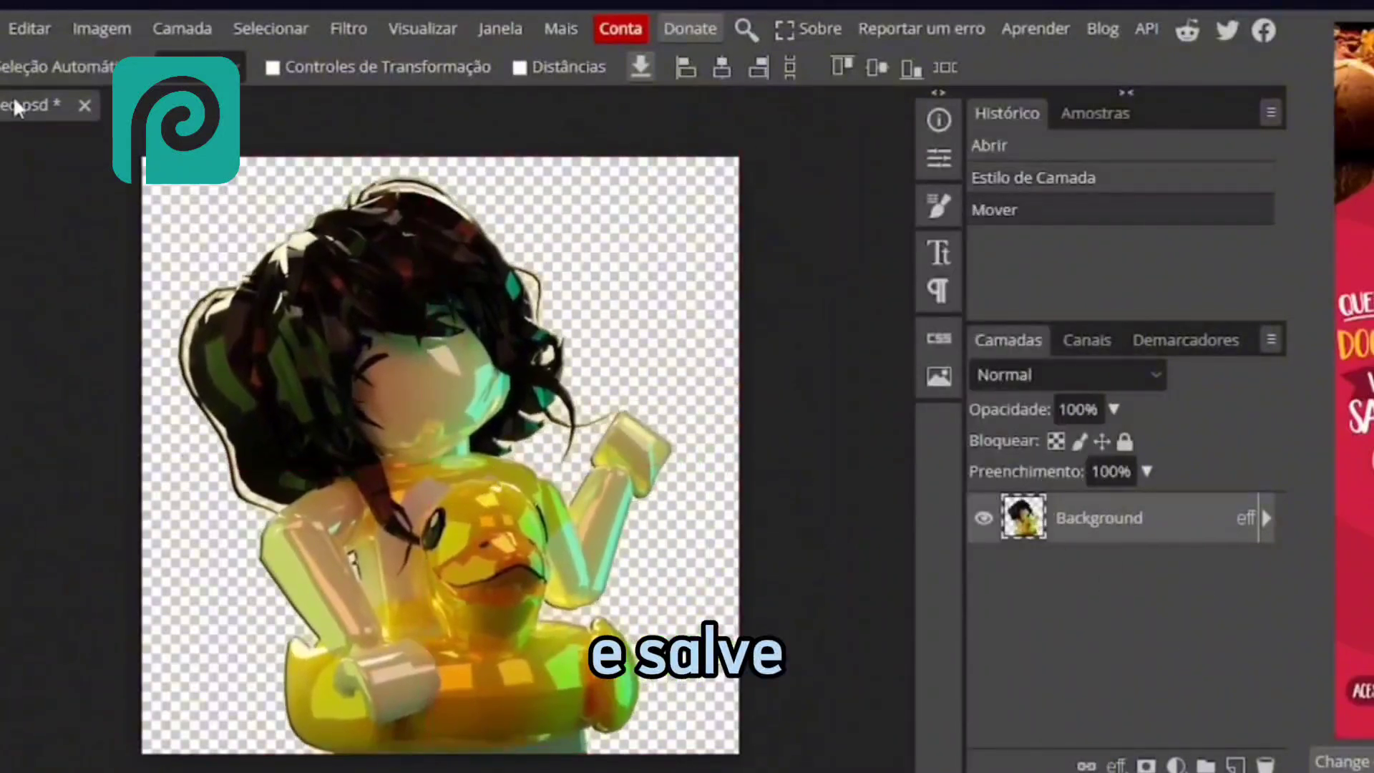
pyautogui.click(2, 29)
pyautogui.click(6, 266)
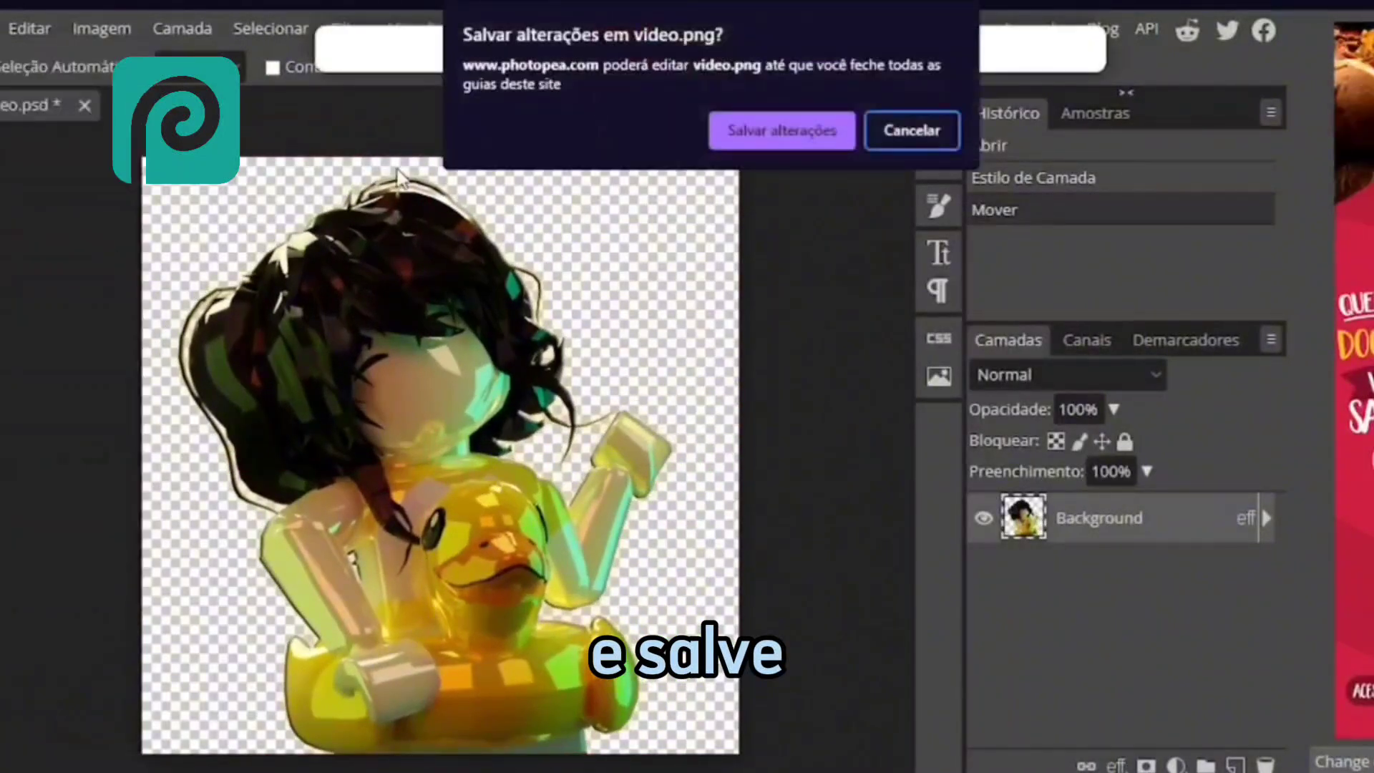
pyautogui.click(884, 129)
# - Save the edited avatar document as PSD
pyautogui.click(2, 28)
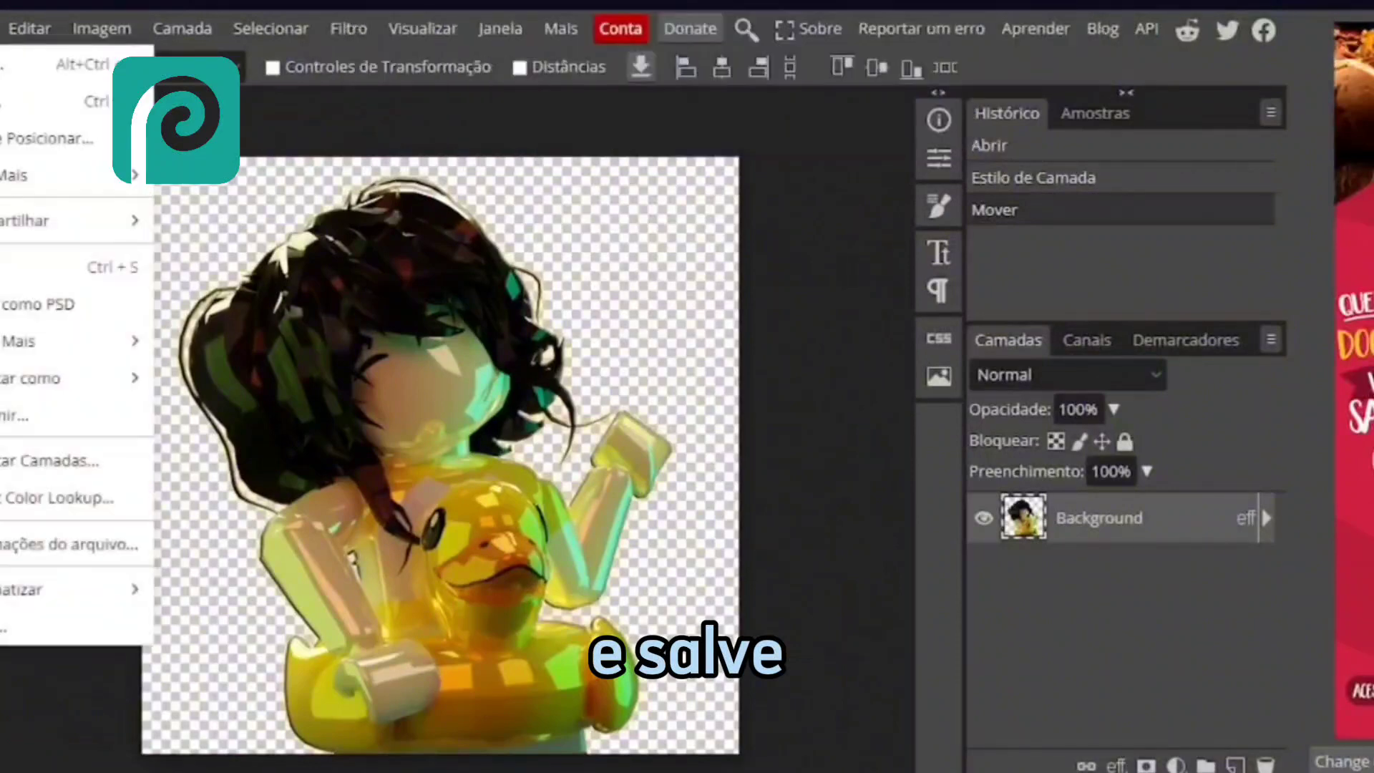
pyautogui.click(2, 304)
pyautogui.hotkey('ctrl', 's')
pyautogui.click(482, 458)
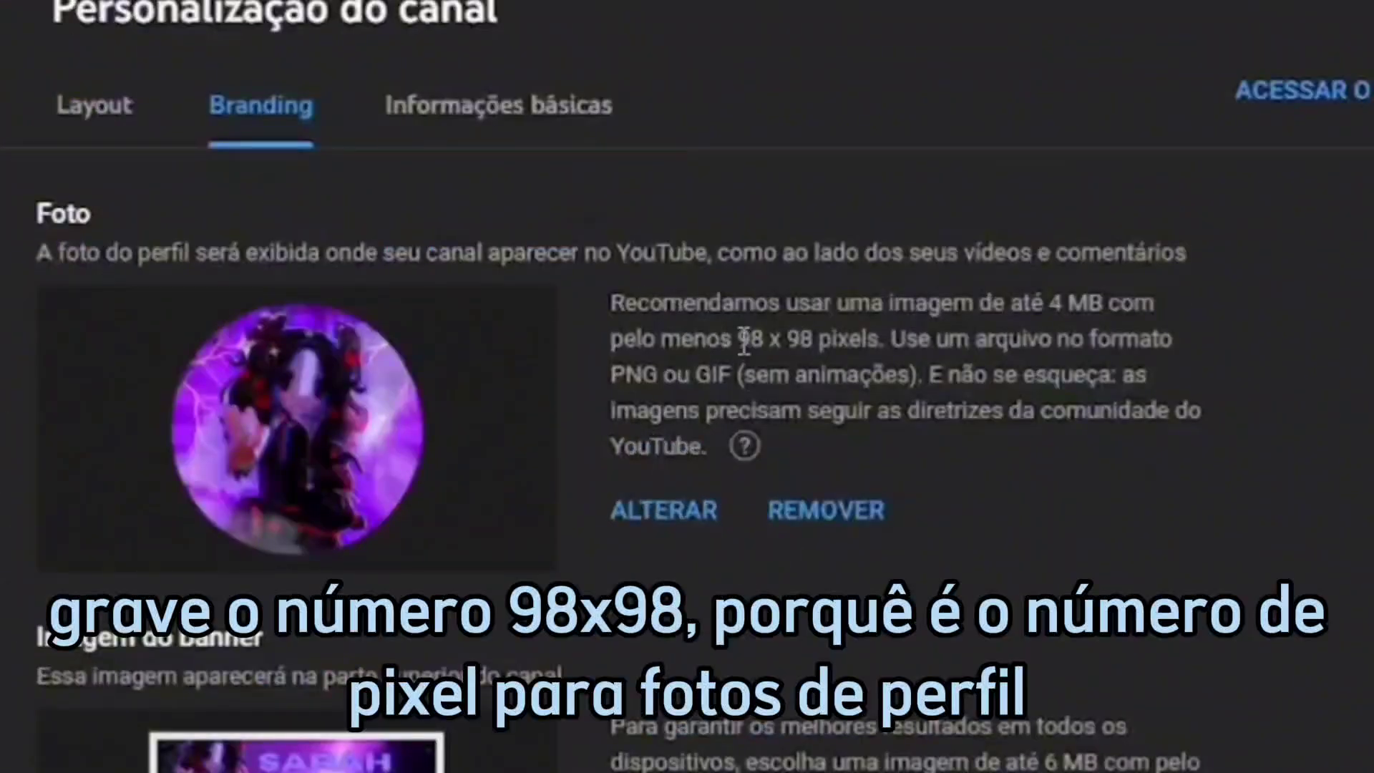
# - Check YouTube's recommended profile photo size, and create a new custom design of 98 x 98 px in Canva
pyautogui.moveTo(741, 340); pyautogui.dragTo(844, 341)
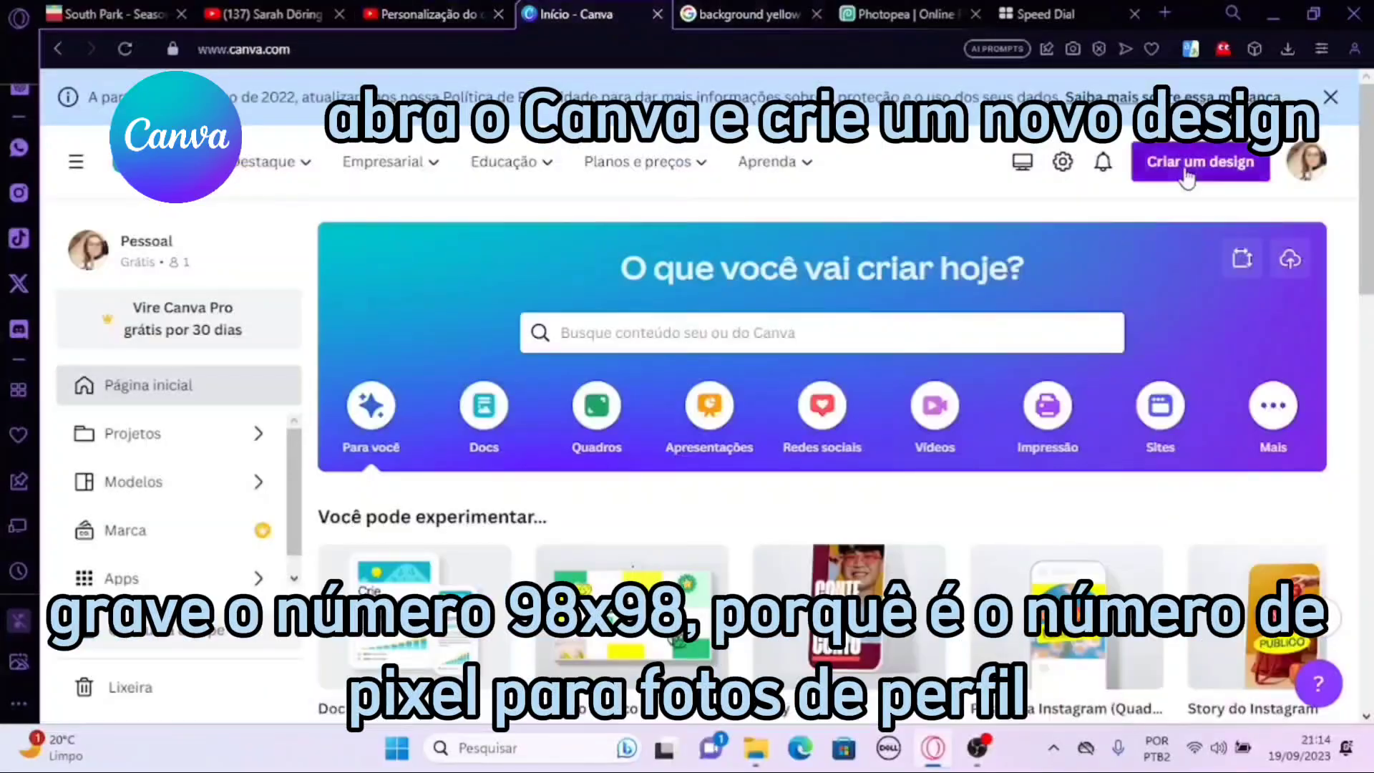
pyautogui.click(1200, 161)
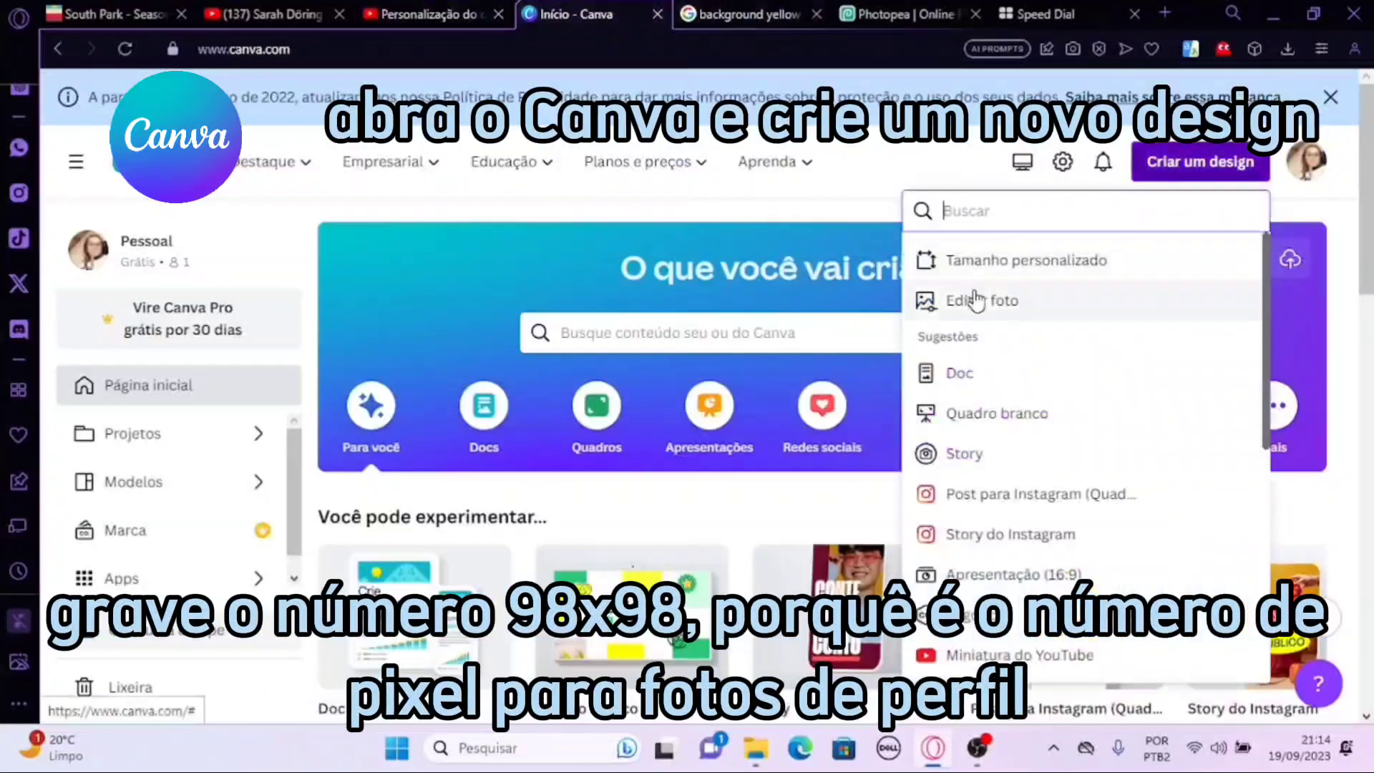
pyautogui.click(1002, 261)
pyautogui.click(1064, 294)
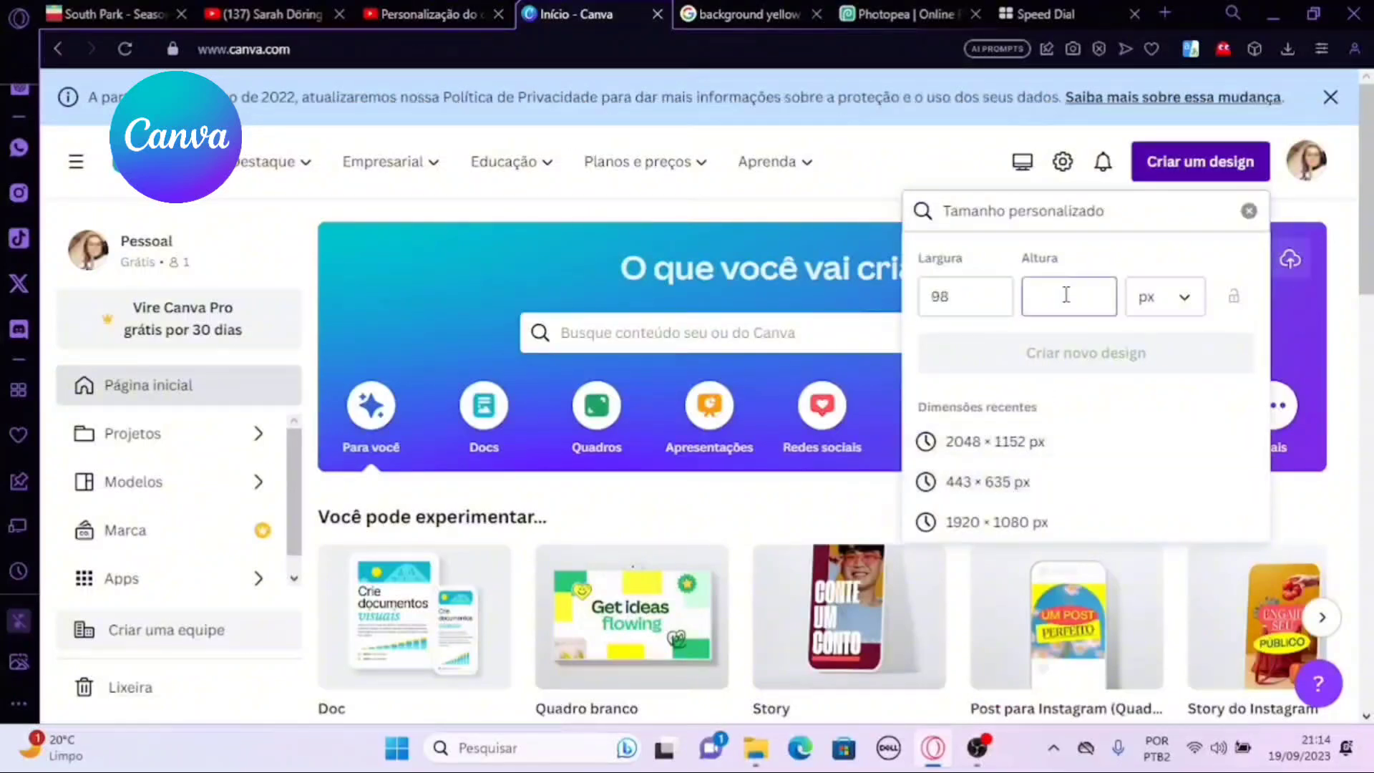
pyautogui.write('98')
pyautogui.click(1109, 356)
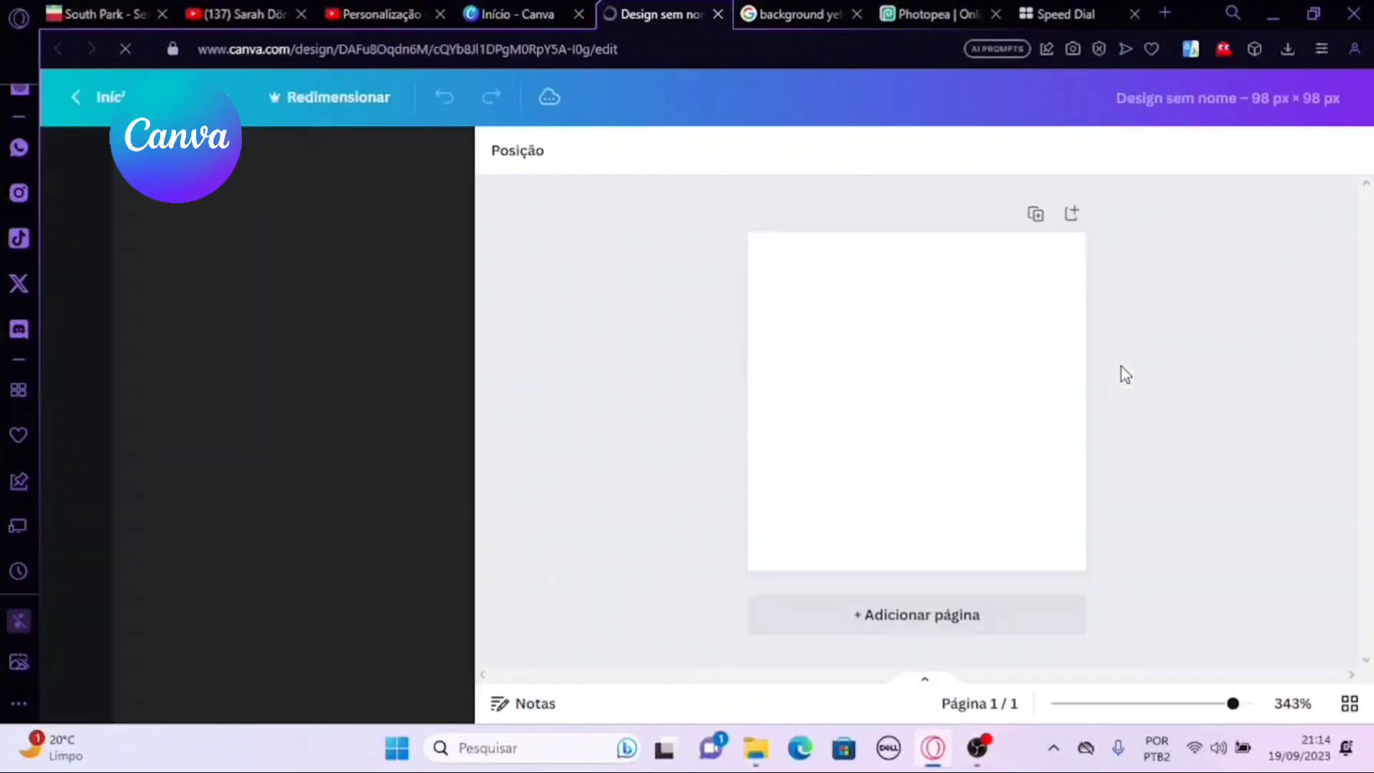
# - Copy the yellow wave background image from the Google results and paste it into the blank Canva design
pyautogui.click(821, 10)
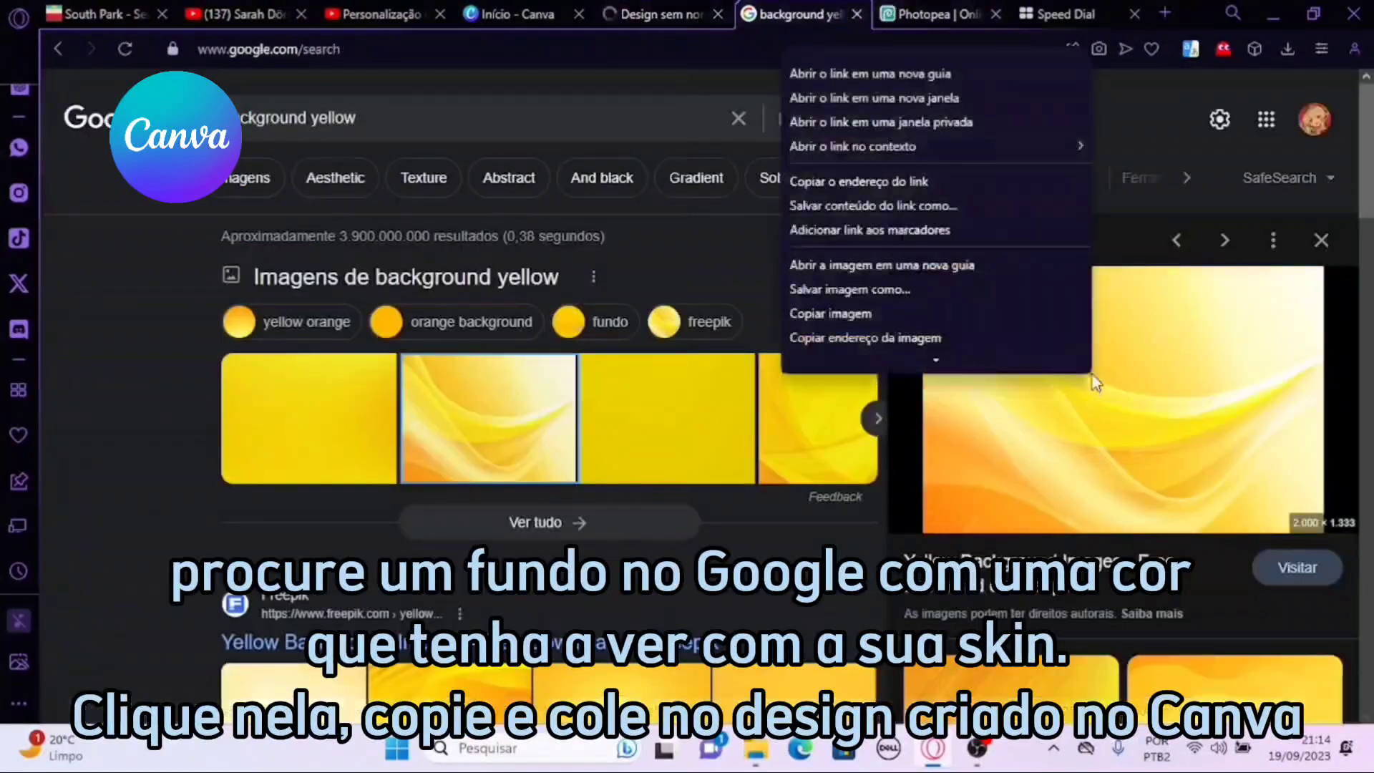
pyautogui.click(859, 308)
pyautogui.click(656, 13)
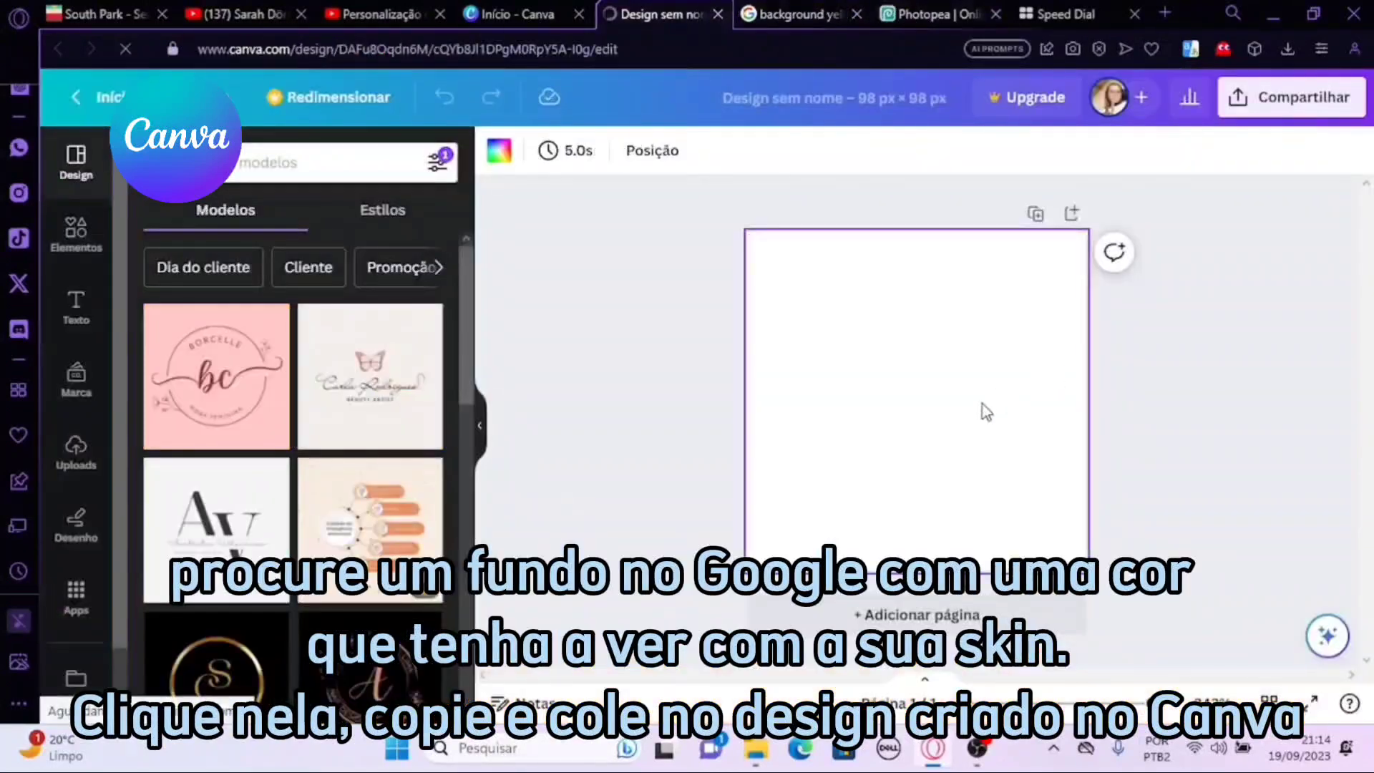
pyautogui.hotkey('ctrl', 'v')
# - Move and enlarge the yellow background image until it covers the whole page
pyautogui.moveTo(791, 491); pyautogui.dragTo(636, 598)
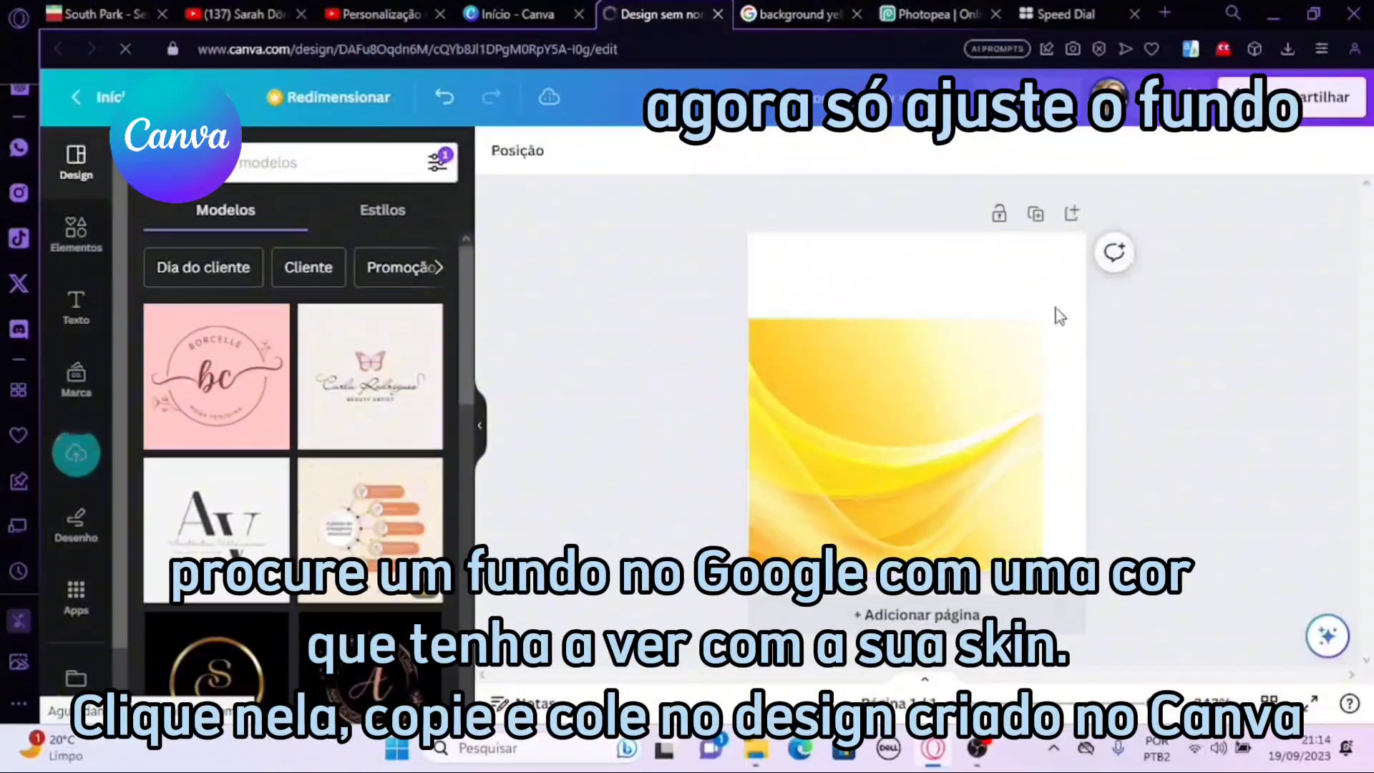
pyautogui.moveTo(1060, 316); pyautogui.dragTo(1196, 224)
pyautogui.click(655, 369)
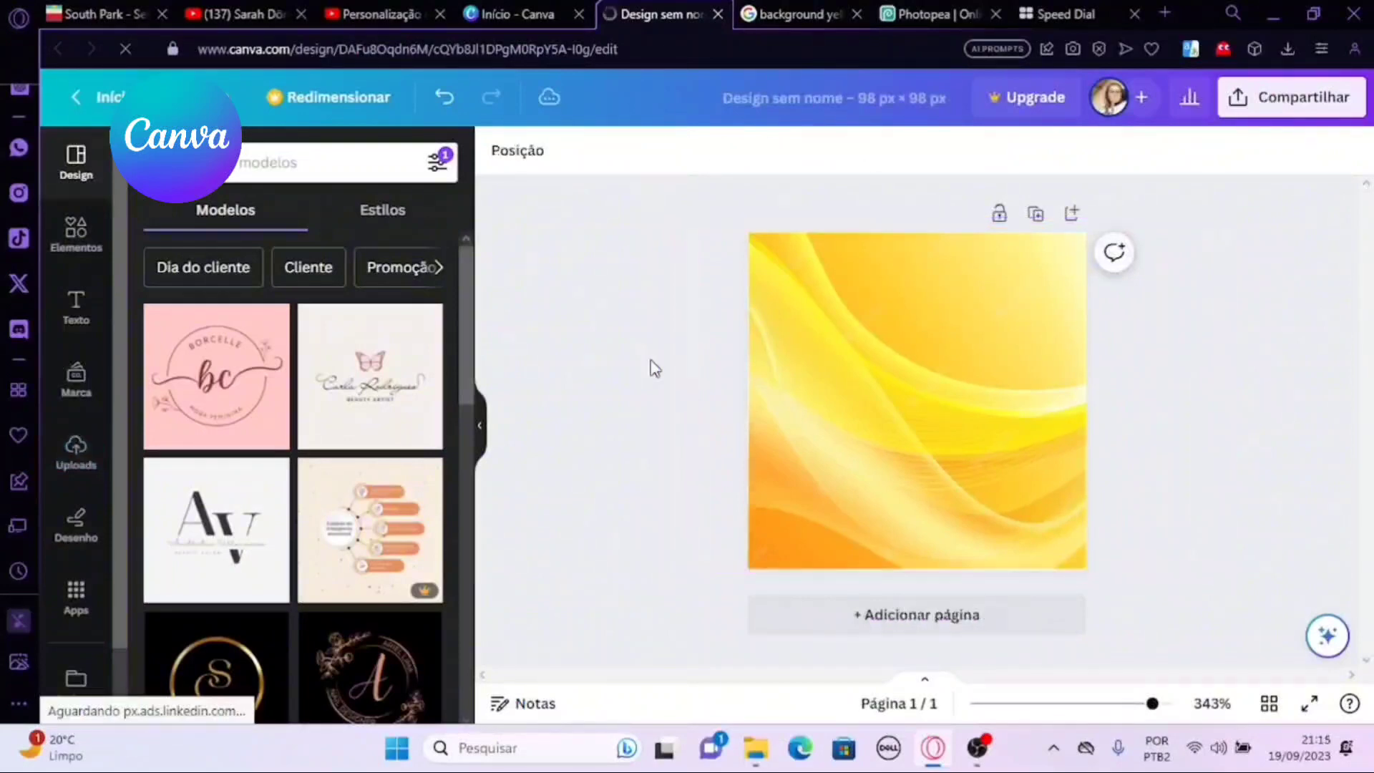
# - Apply the Belvedere filter to the yellow background image
pyautogui.click(892, 438)
pyautogui.click(528, 151)
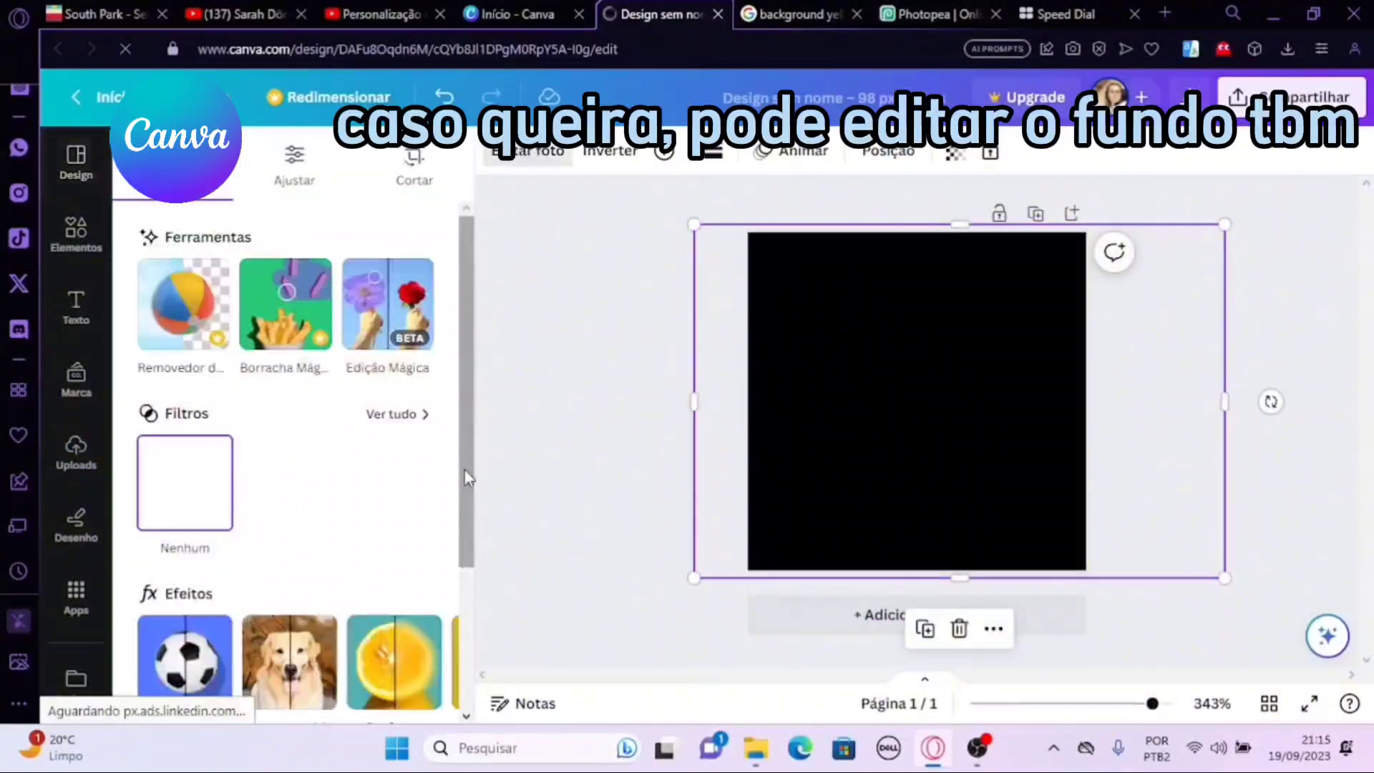
pyautogui.click(252, 514)
pyautogui.click(394, 483)
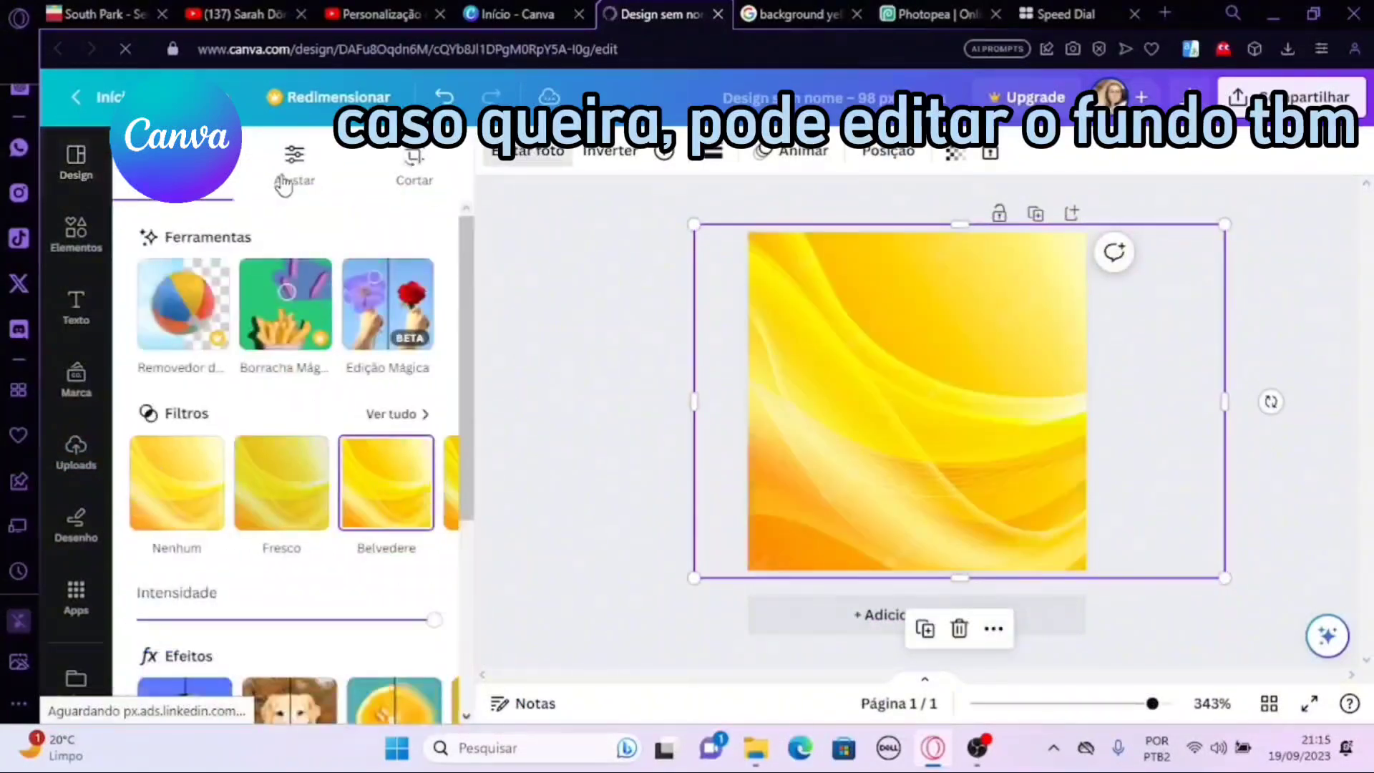
# - Adjust the background image to Temperatura 23, Matiz -25, Brilho -23, Contraste 11 and Destaques -16
pyautogui.click(294, 164)
pyautogui.moveTo(284, 456); pyautogui.dragTo(320, 457)
pyautogui.moveTo(286, 625); pyautogui.dragTo(238, 625)
pyautogui.scroll(-2, 287, 544)
pyautogui.moveTo(286, 581); pyautogui.dragTo(242, 580)
pyautogui.moveTo(272, 531); pyautogui.dragTo(251, 527)
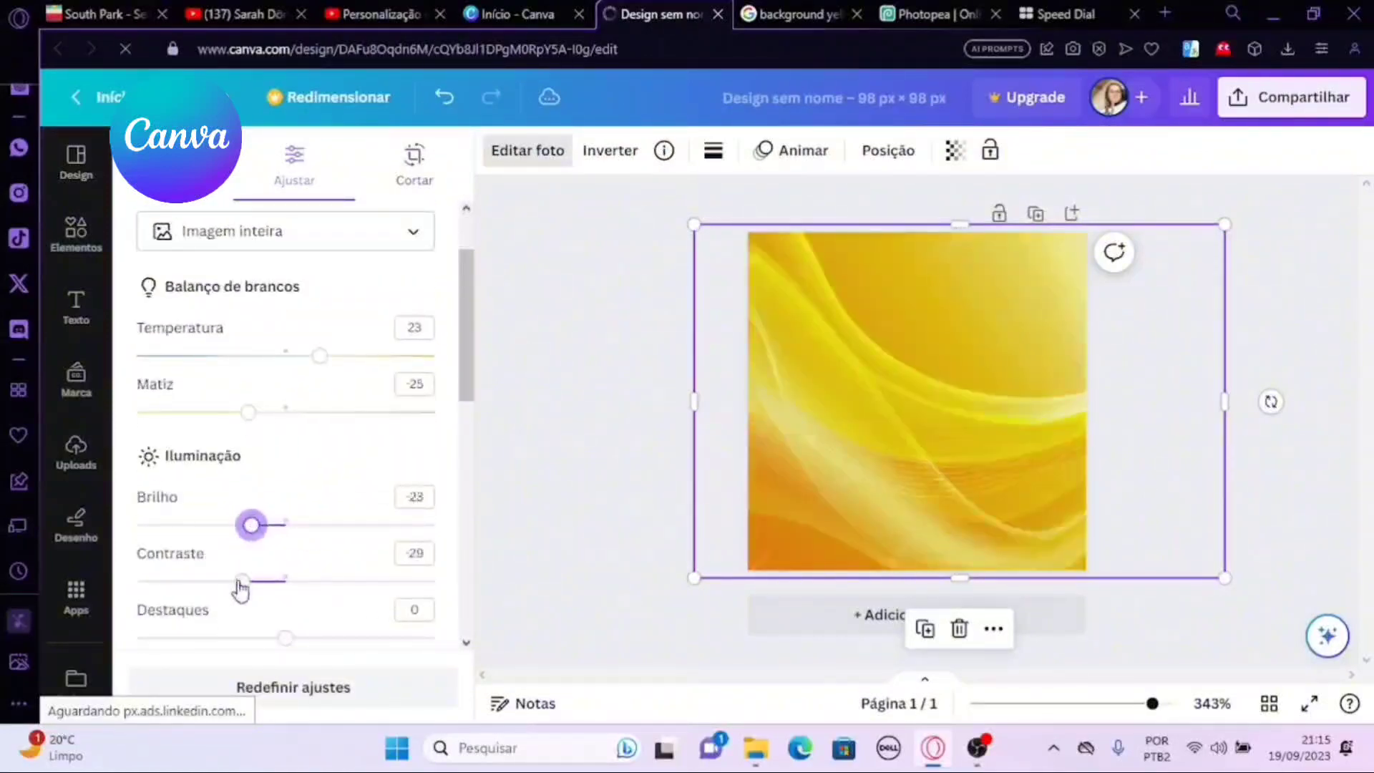
pyautogui.moveTo(241, 582); pyautogui.dragTo(304, 588)
pyautogui.moveTo(297, 647); pyautogui.dragTo(268, 643)
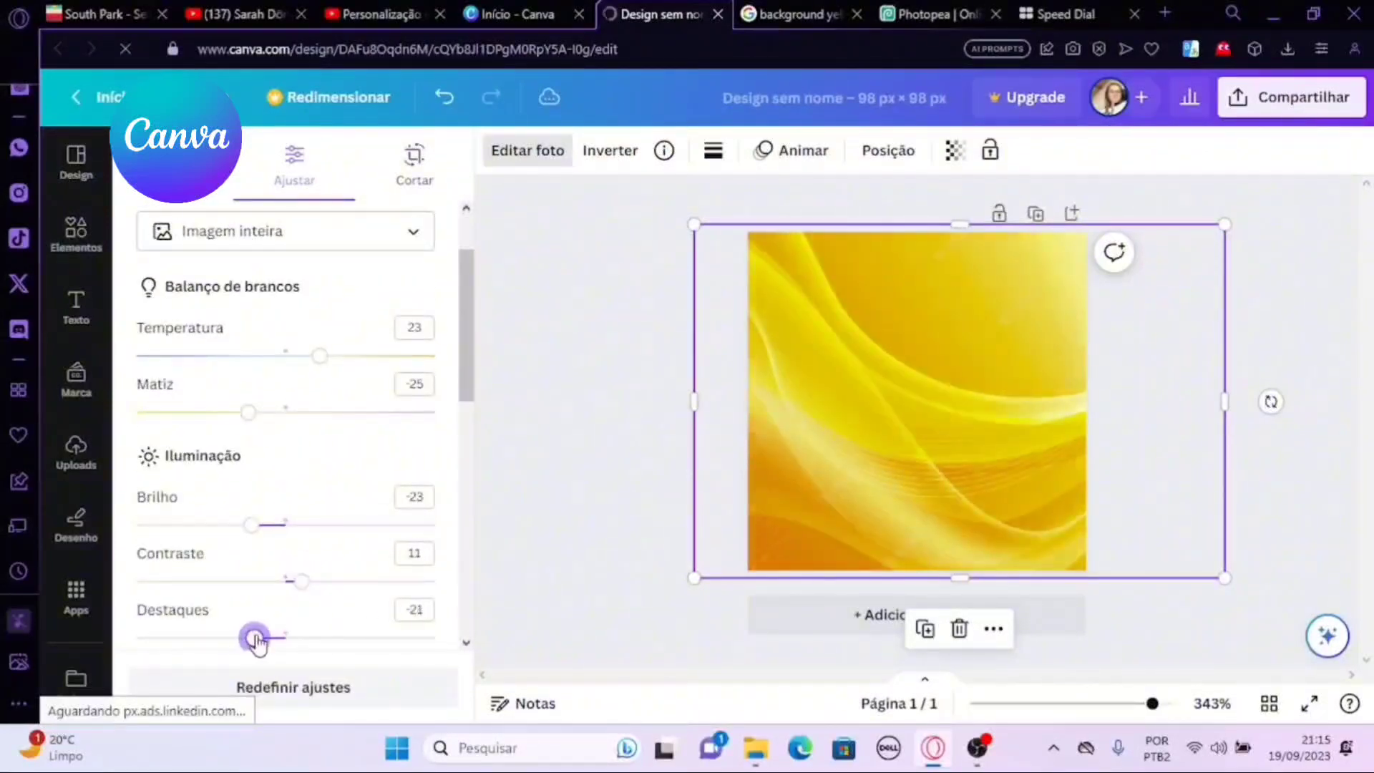
# - Set the background image's Brancos to 14, Pretos to -42 and Vibração to -30
pyautogui.scroll(-4, 374, 549)
pyautogui.moveTo(286, 455)
pyautogui.mouseDown()
pyautogui.moveTo(258, 456)
pyautogui.moveTo(306, 448)
pyautogui.mouseUp()
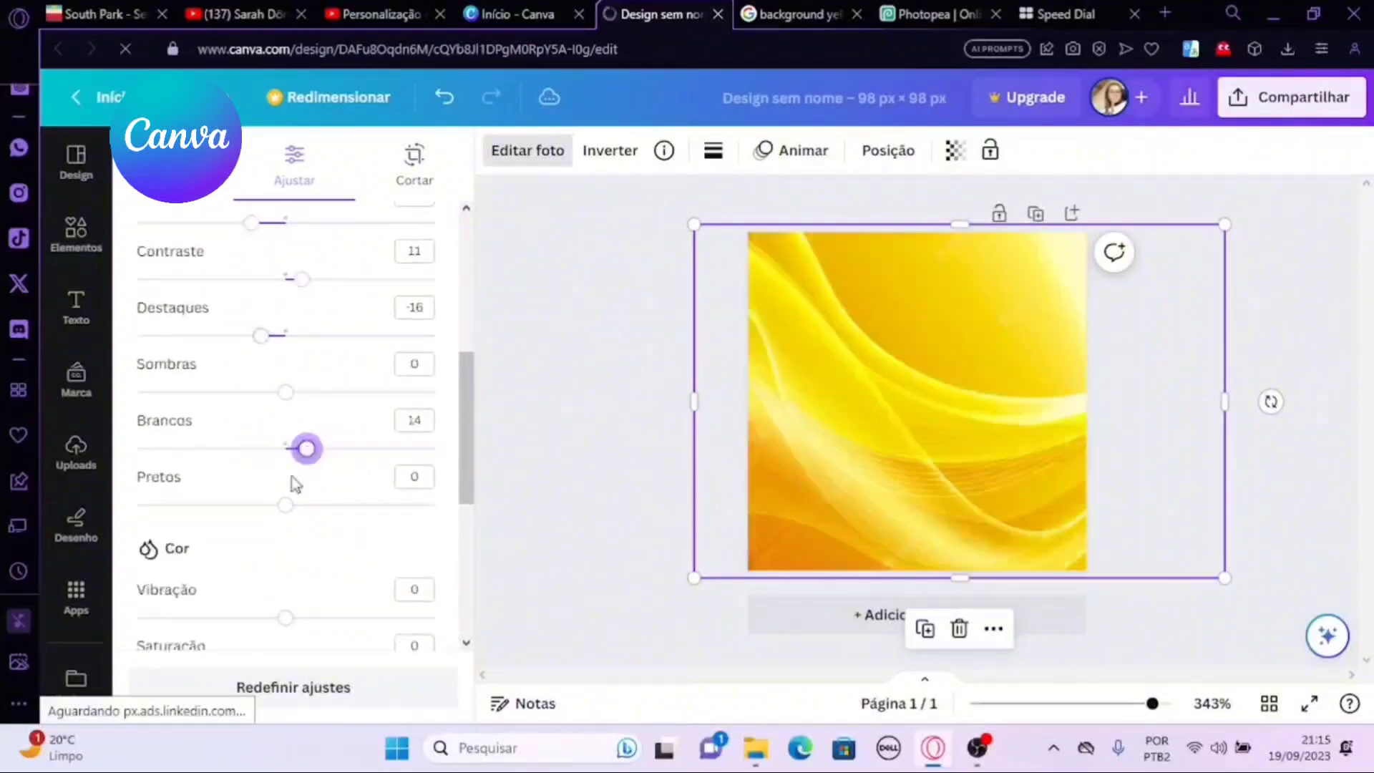
pyautogui.scroll(-3, 332, 494)
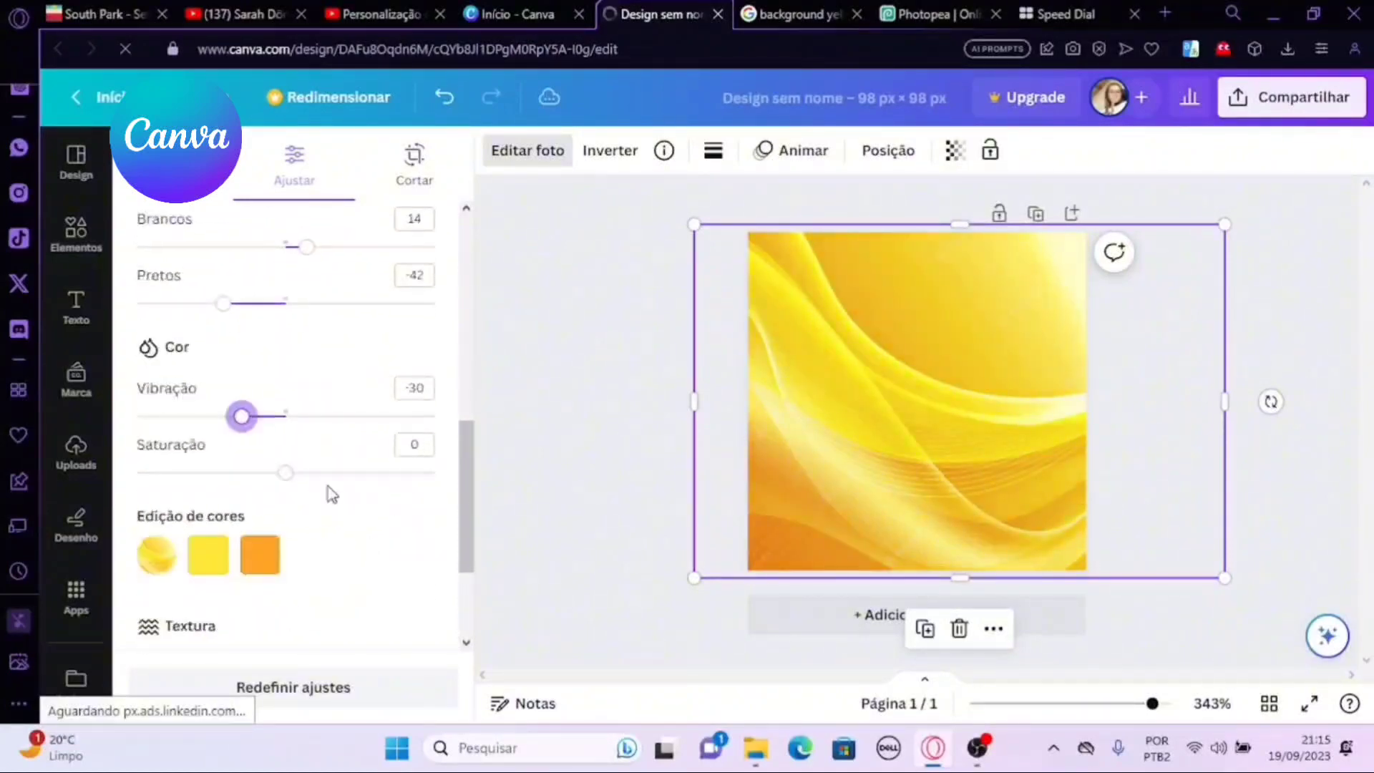
# - Set the background's Saturação to 3 and Claridade to -14, raise Vinheta slightly and lower Nitidez
pyautogui.scroll(-3, 299, 518)
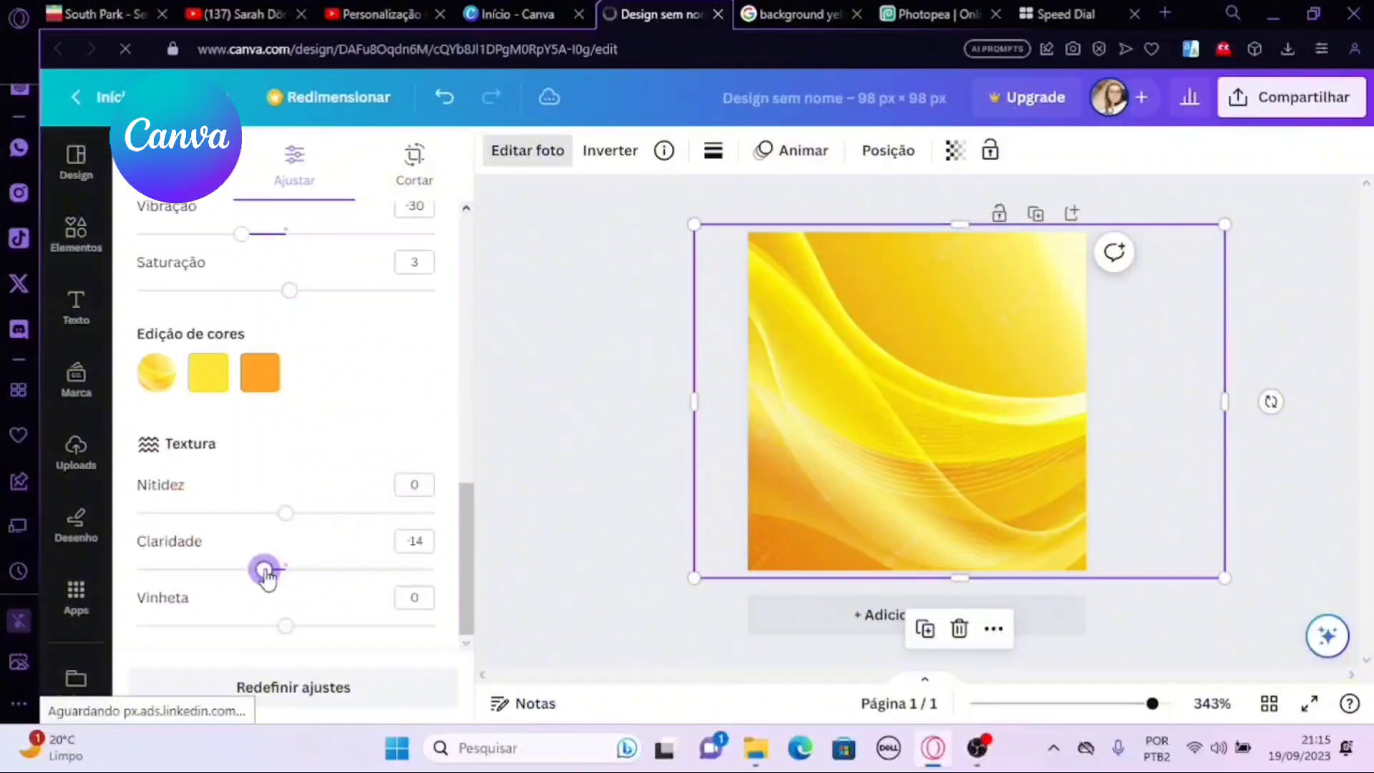
pyautogui.moveTo(287, 627)
pyautogui.mouseDown()
pyautogui.moveTo(331, 627)
pyautogui.moveTo(259, 627)
pyautogui.moveTo(310, 626)
pyautogui.mouseUp()
pyautogui.moveTo(287, 515); pyautogui.dragTo(251, 522)
pyautogui.scroll(4, 352, 448)
pyautogui.click(567, 359)
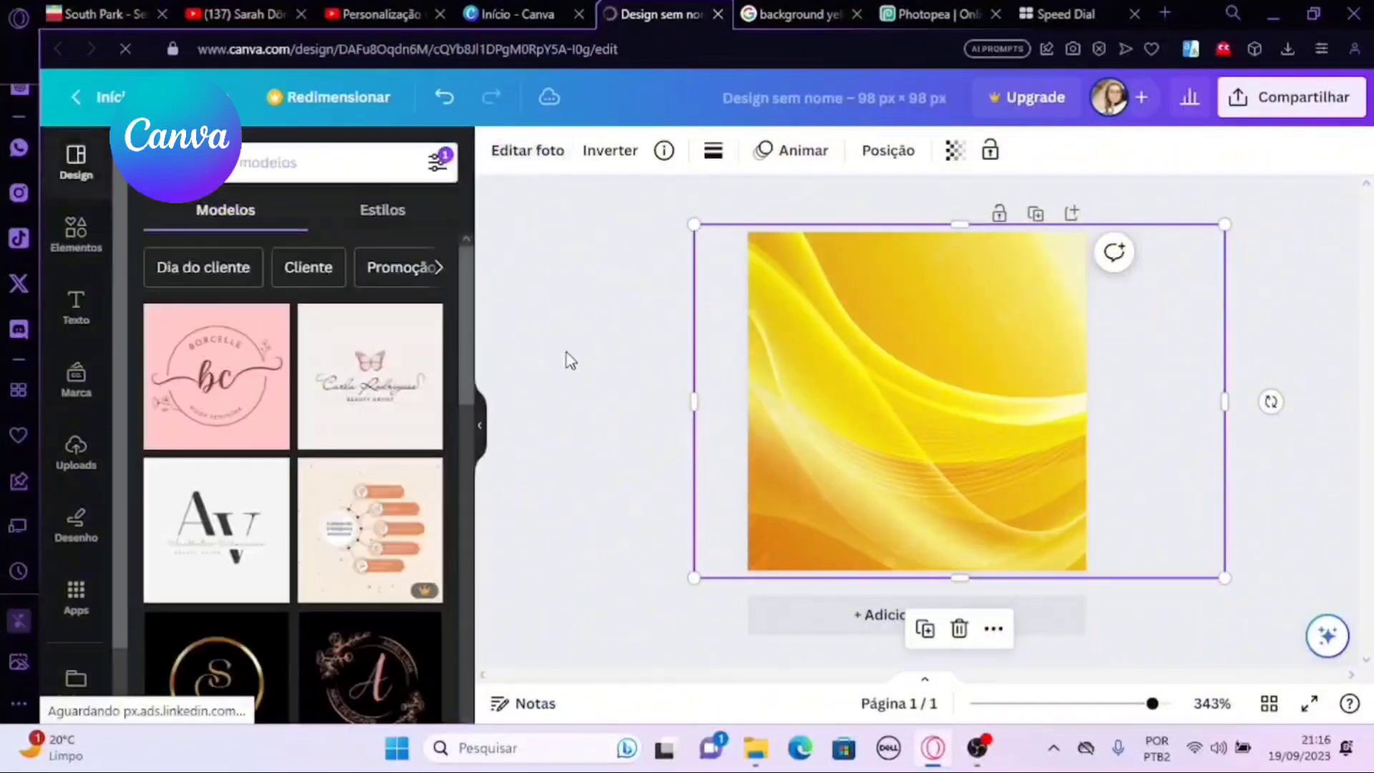
# - Upload the avatar image to the Canva uploads
pyautogui.click(106, 454)
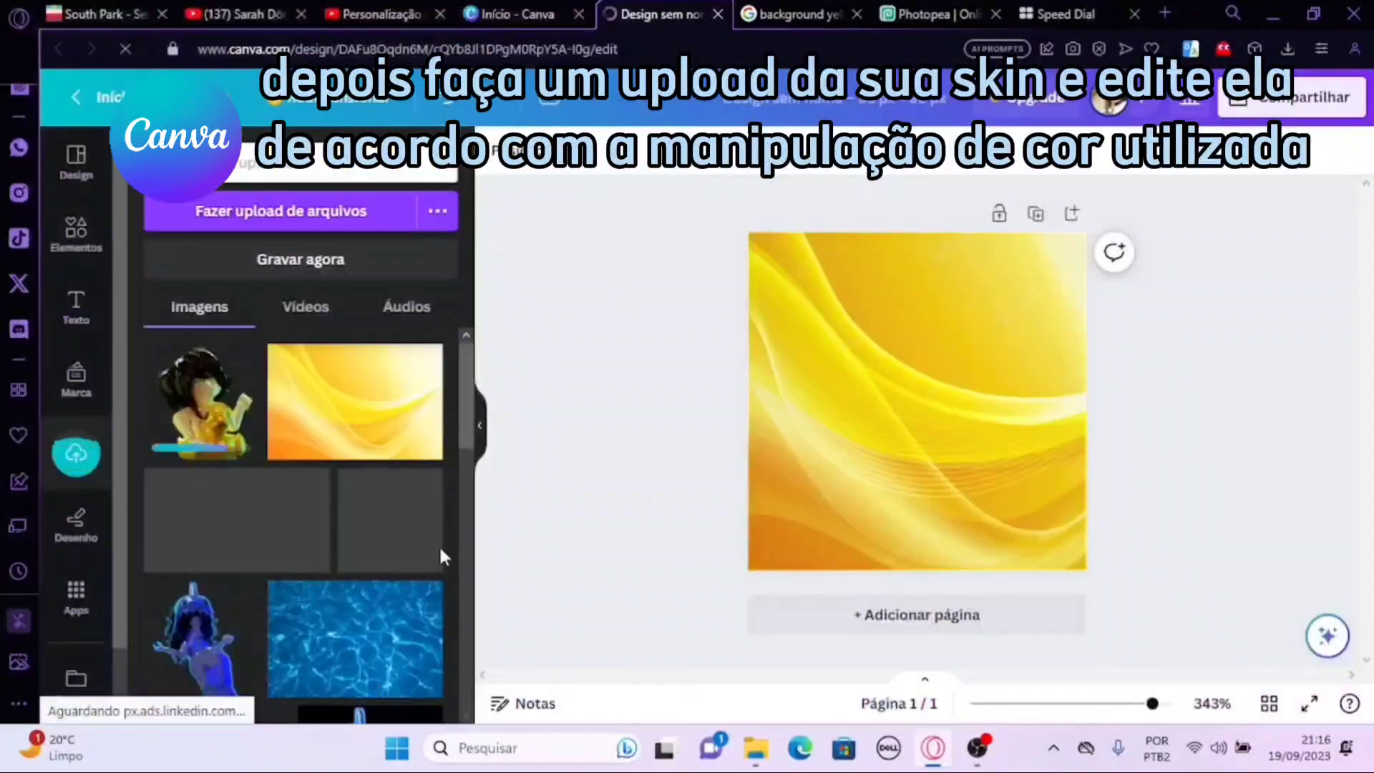
pyautogui.click(936, 10)
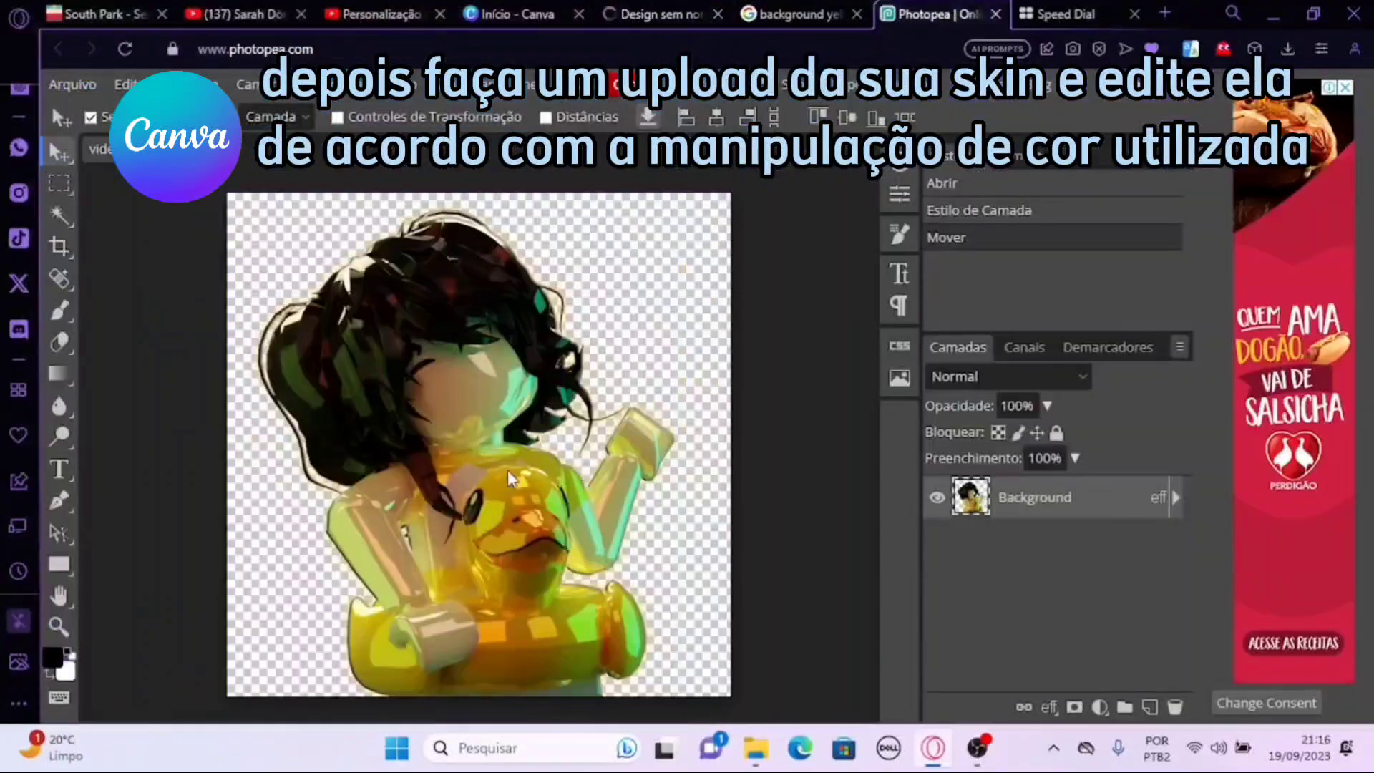
pyautogui.rightClick(508, 469)
pyautogui.click(701, 501)
pyautogui.click(1031, 500)
pyautogui.rightClick(1034, 504)
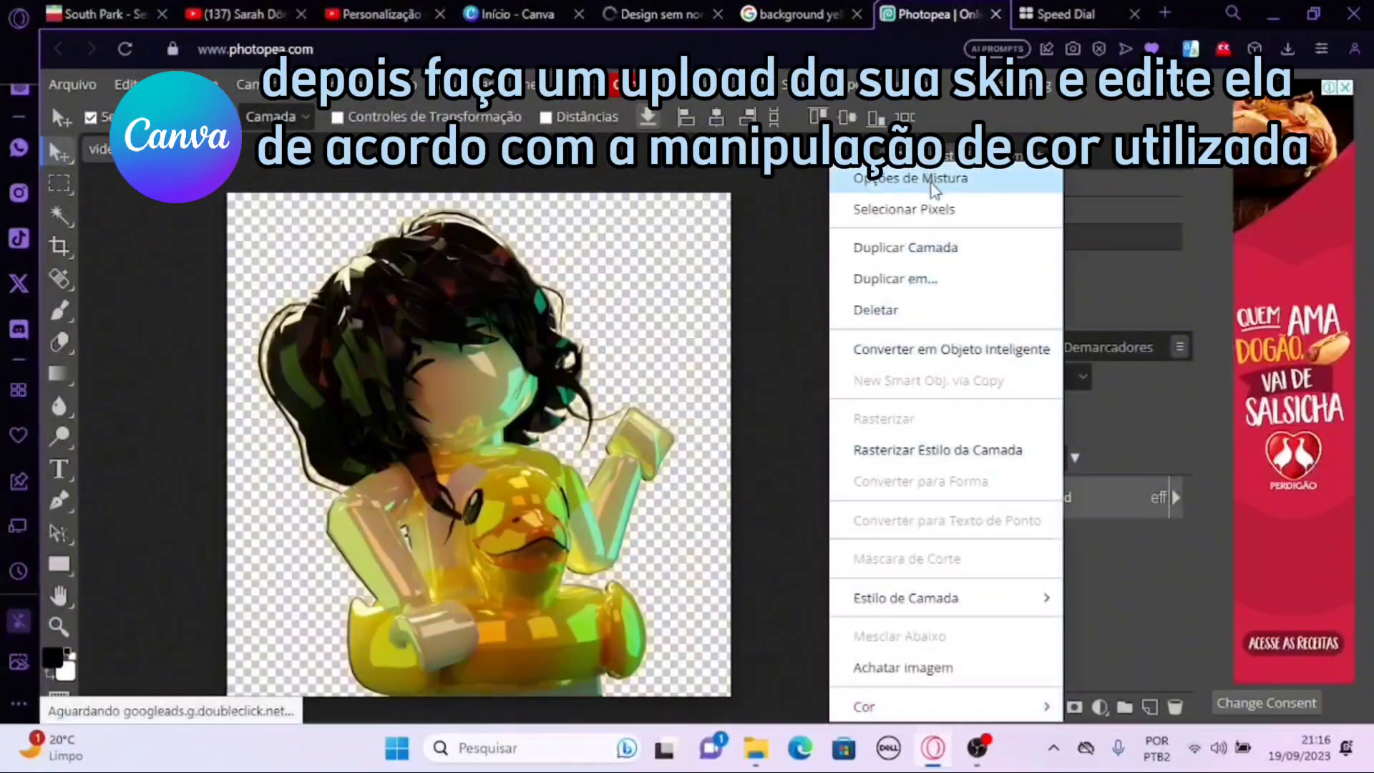
pyautogui.moveTo(946, 597)
pyautogui.click(1119, 573)
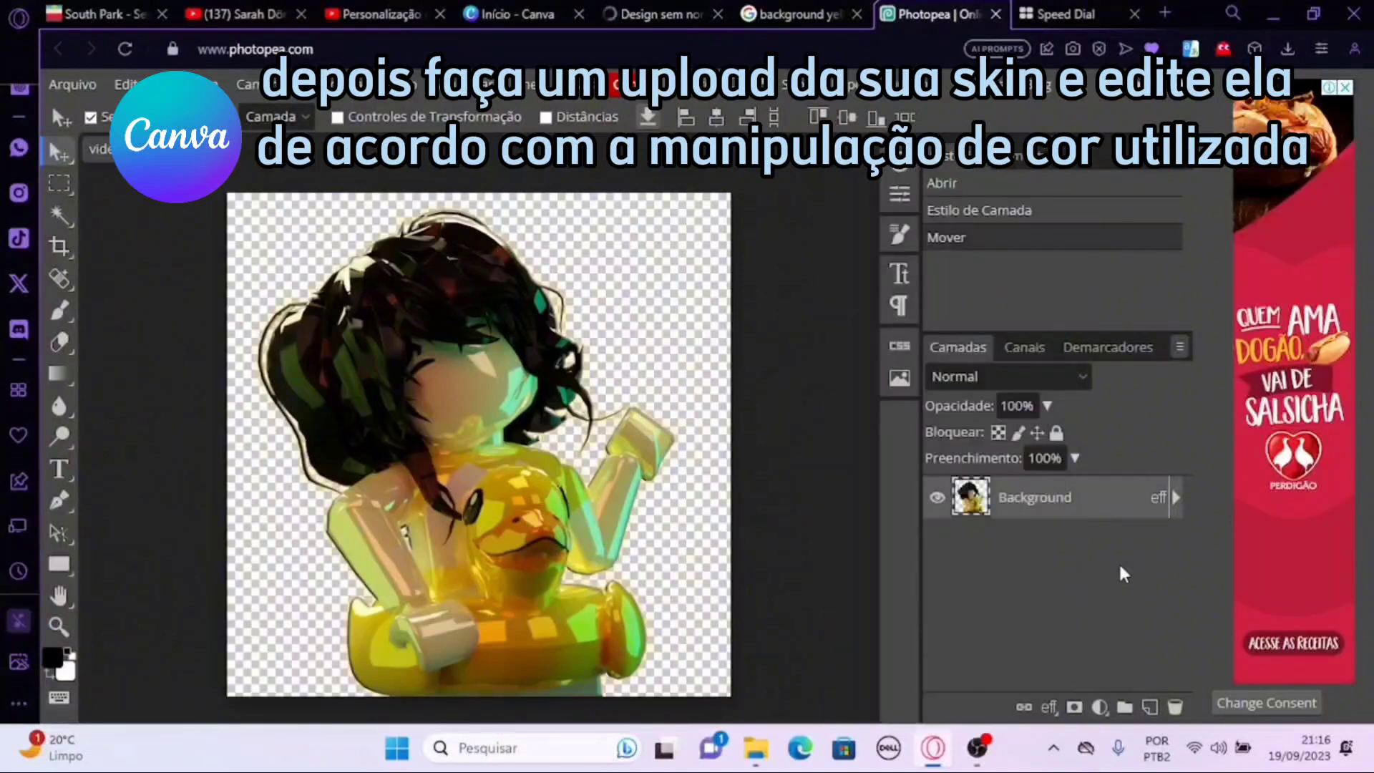
pyautogui.rightClick(1070, 505)
pyautogui.click(561, 329)
pyautogui.click(213, 80)
pyautogui.click(71, 86)
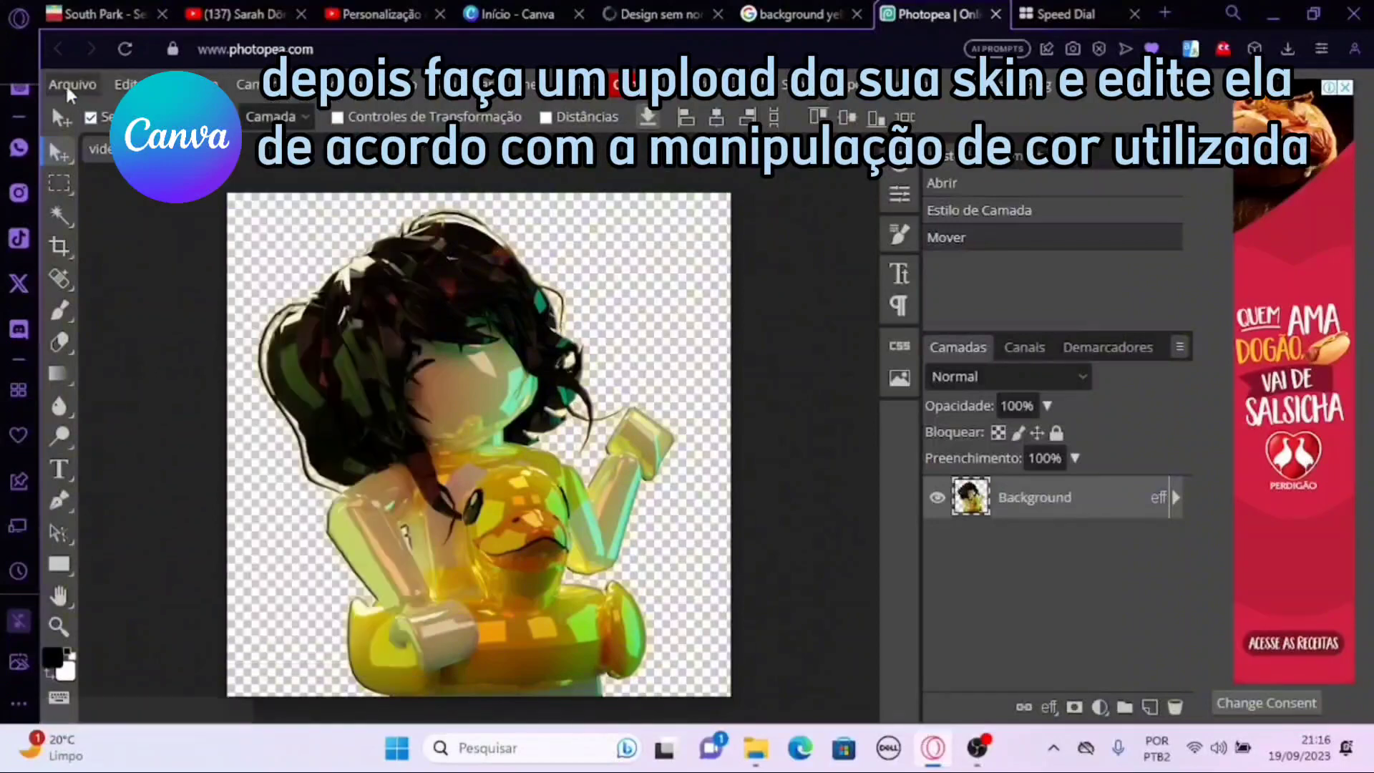
pyautogui.click(71, 86)
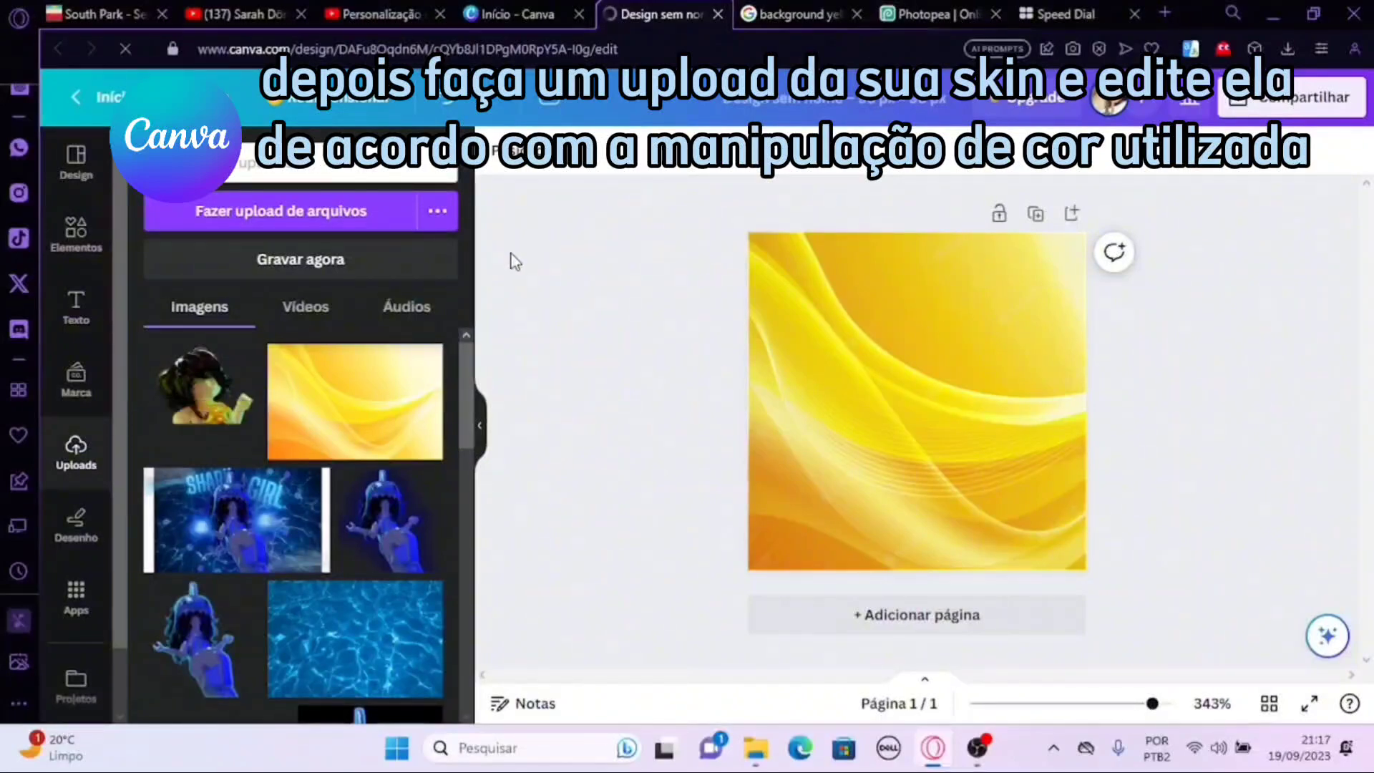
# - Add the uploaded avatar over the yellow background and enlarge it to fill almost the entire square design
pyautogui.moveTo(223, 414); pyautogui.dragTo(966, 439)
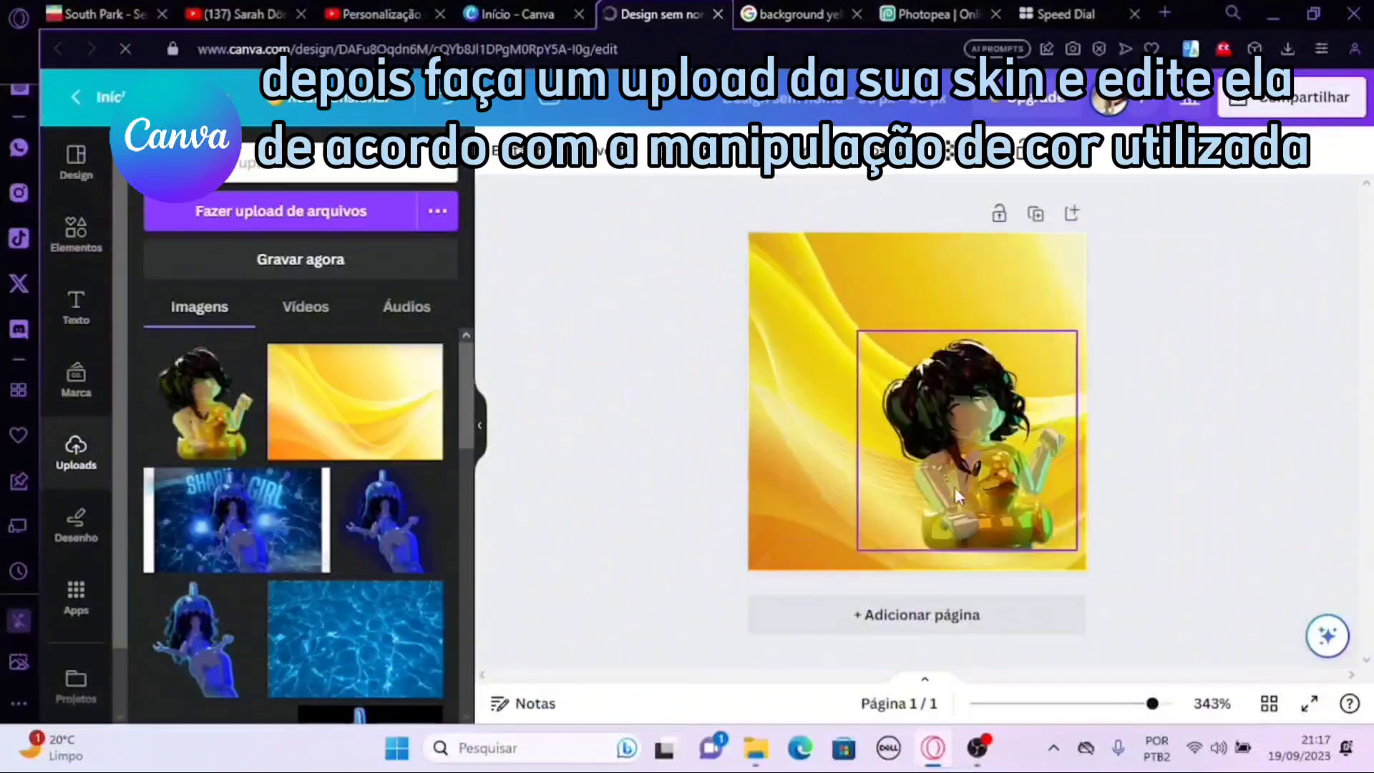
pyautogui.moveTo(852, 356); pyautogui.dragTo(802, 312)
pyautogui.moveTo(923, 451); pyautogui.dragTo(908, 478)
pyautogui.click(671, 426)
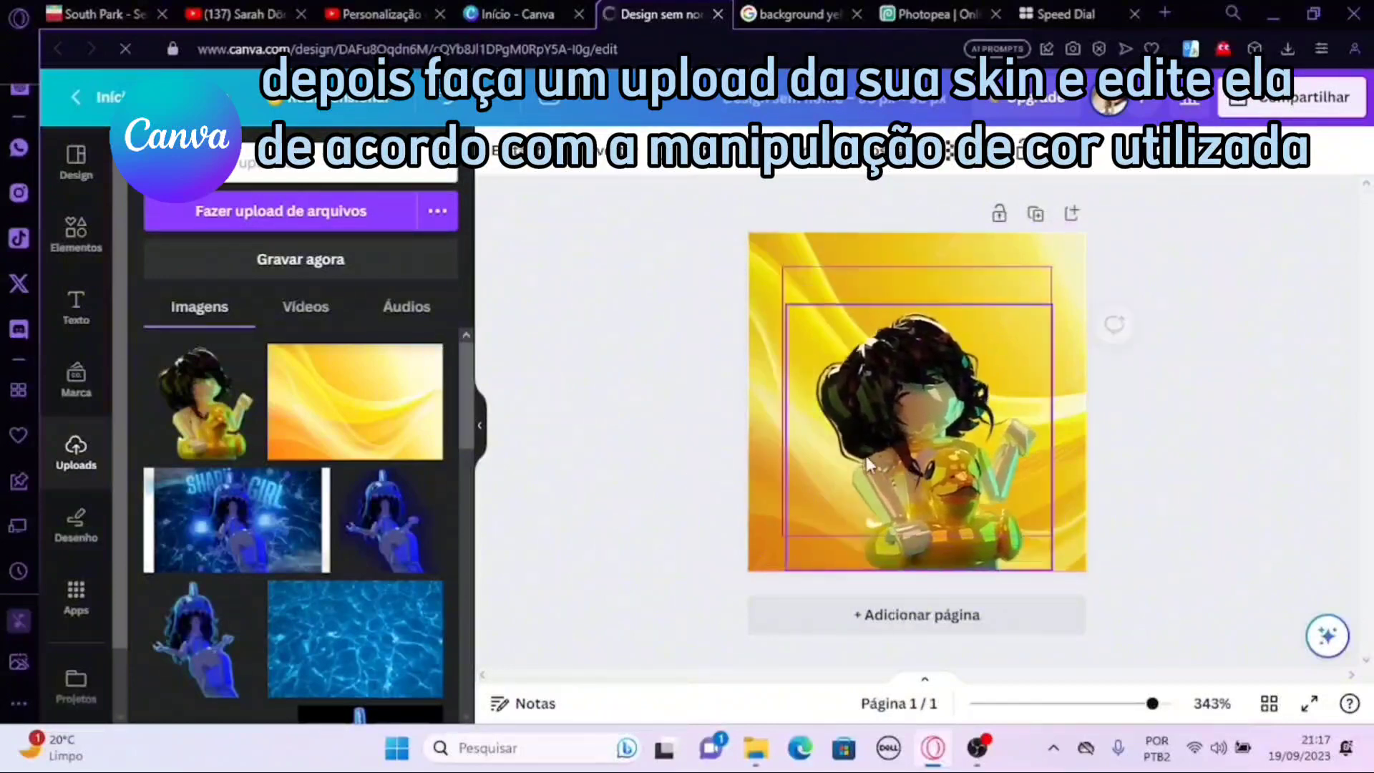
pyautogui.moveTo(781, 305); pyautogui.dragTo(748, 270)
pyautogui.moveTo(860, 435); pyautogui.dragTo(892, 435)
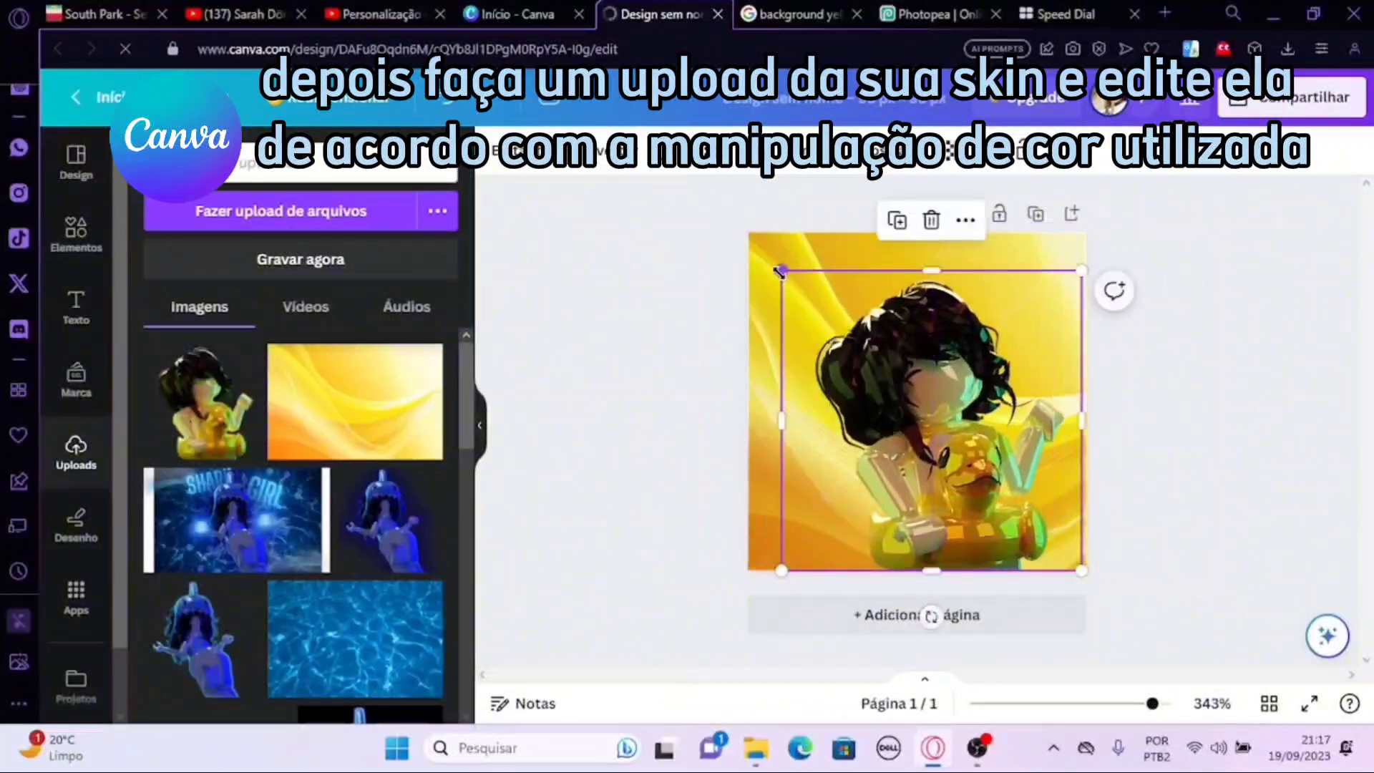
pyautogui.moveTo(781, 271); pyautogui.dragTo(743, 232)
# - Set the avatar photo's Claridade to 19 and Nitidez to -41, and adjust its Vinheta
pyautogui.click(528, 151)
pyautogui.click(313, 209)
pyautogui.scroll(-5, 224, 624)
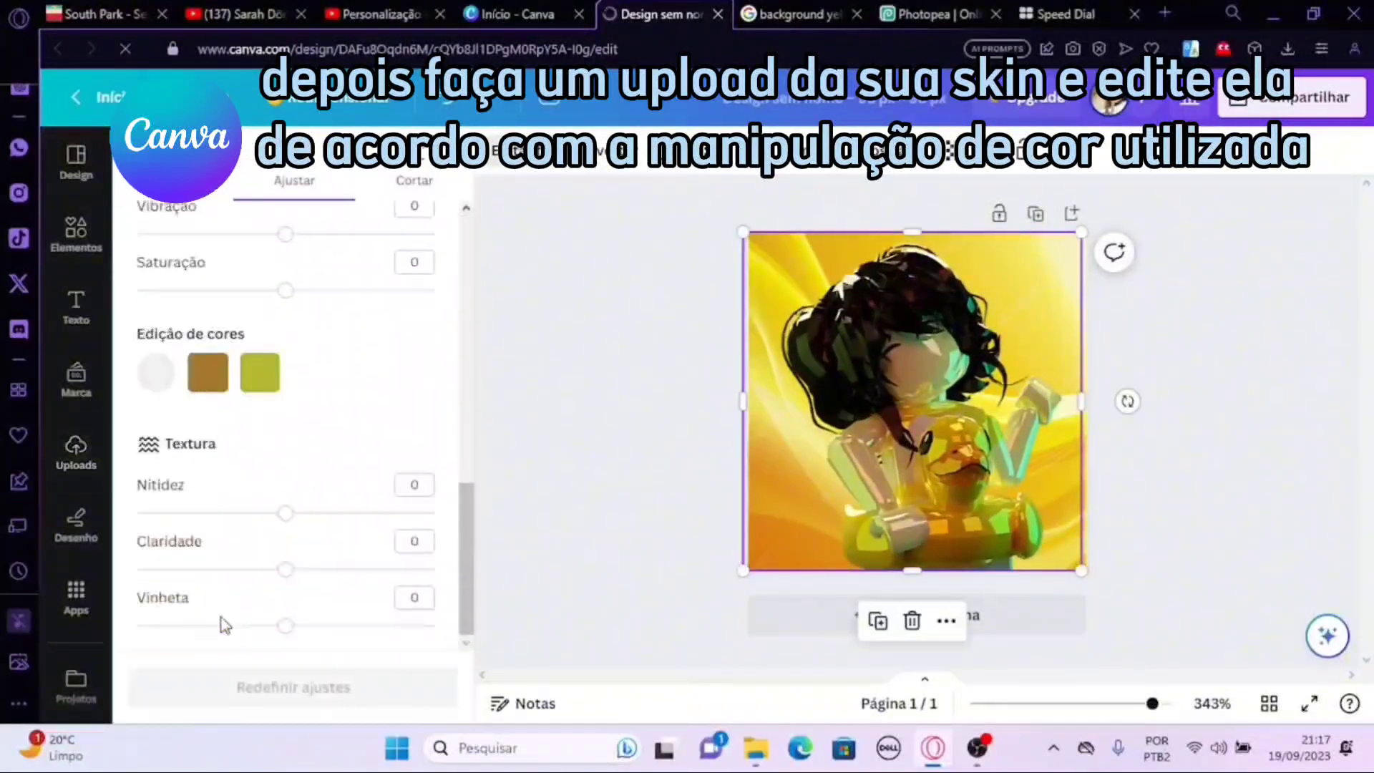
pyautogui.moveTo(284, 571); pyautogui.dragTo(314, 569)
pyautogui.moveTo(285, 513); pyautogui.dragTo(227, 514)
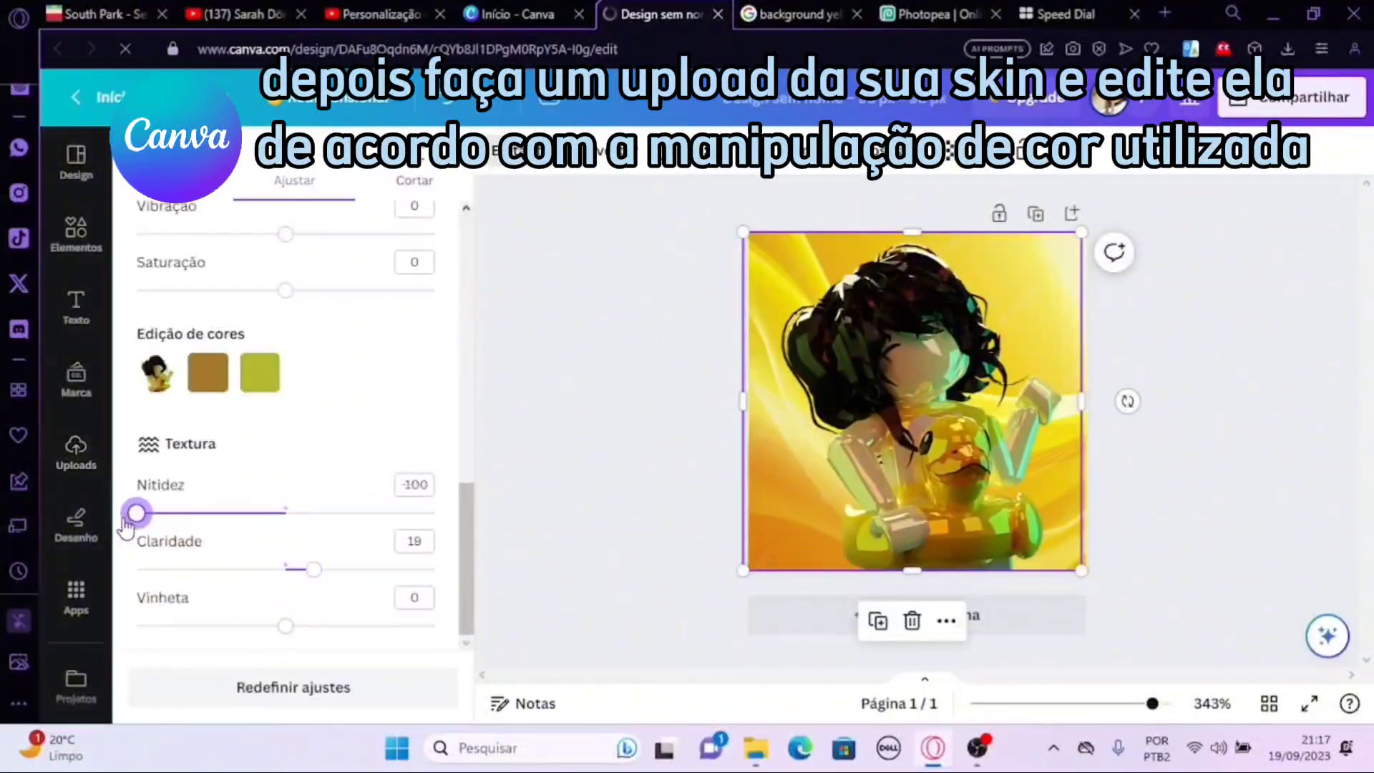
pyautogui.moveTo(126, 525); pyautogui.dragTo(369, 513)
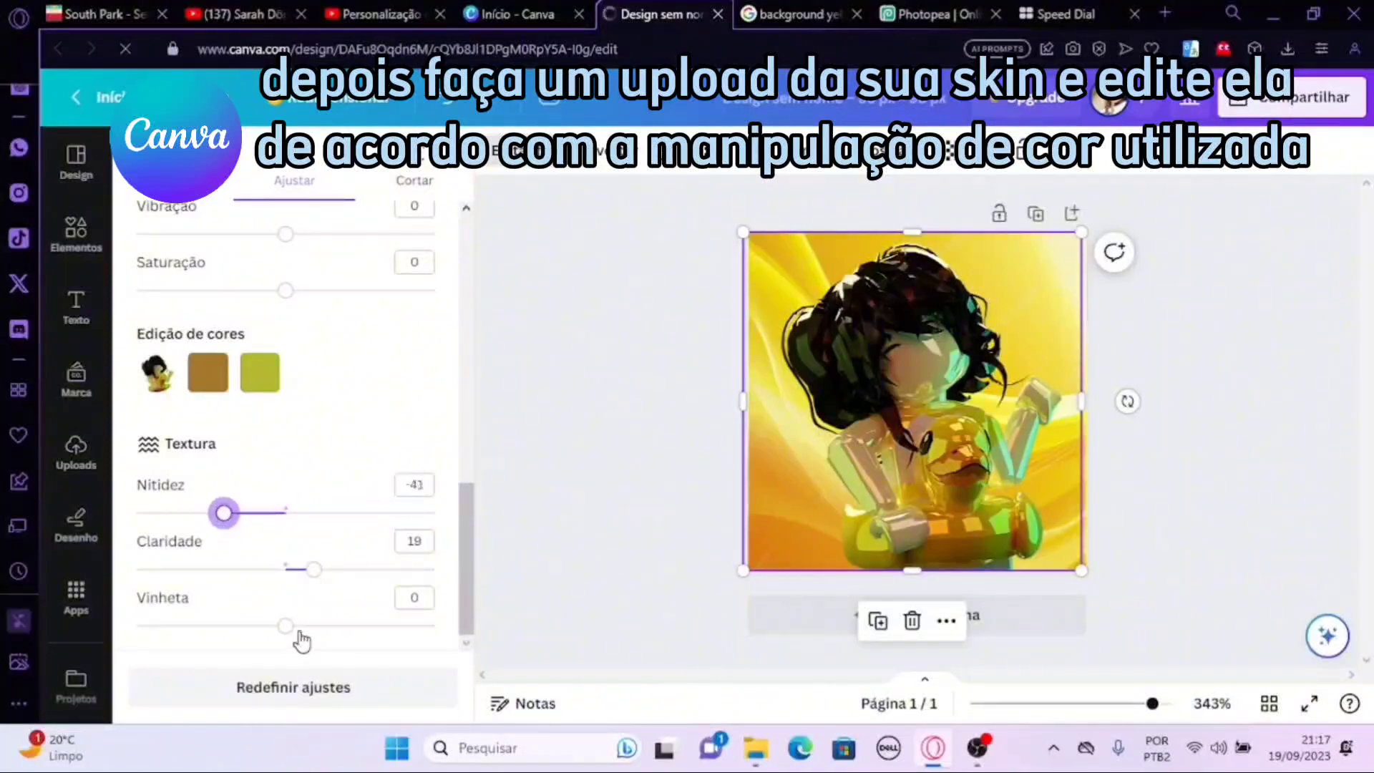
pyautogui.moveTo(299, 630); pyautogui.dragTo(137, 627)
# - Set the avatar's Saturação to 13, lower Pretos slightly and raise Brancos and Sombras
pyautogui.scroll(3, 210, 551)
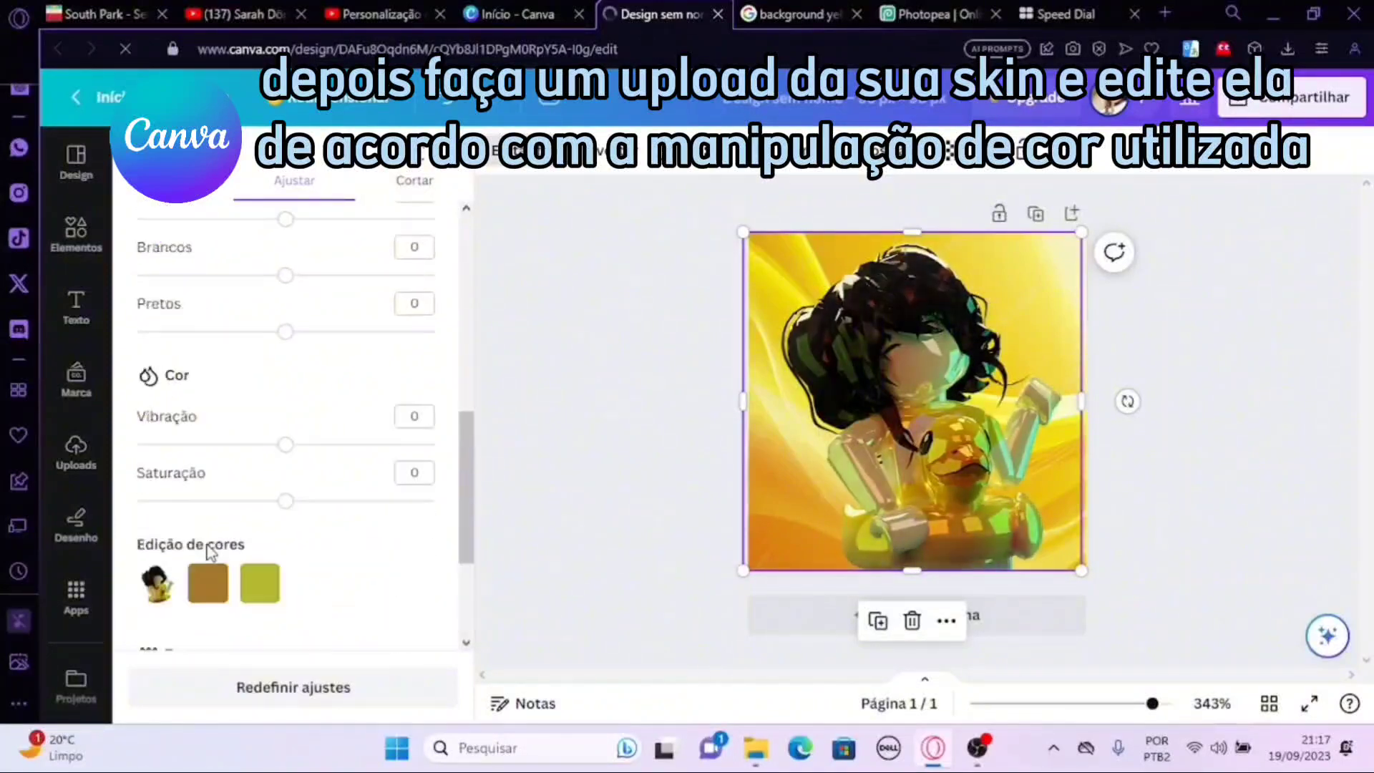
pyautogui.scroll(2, 210, 551)
pyautogui.moveTo(285, 593)
pyautogui.mouseDown()
pyautogui.moveTo(306, 592)
pyautogui.moveTo(275, 594)
pyautogui.mouseUp()
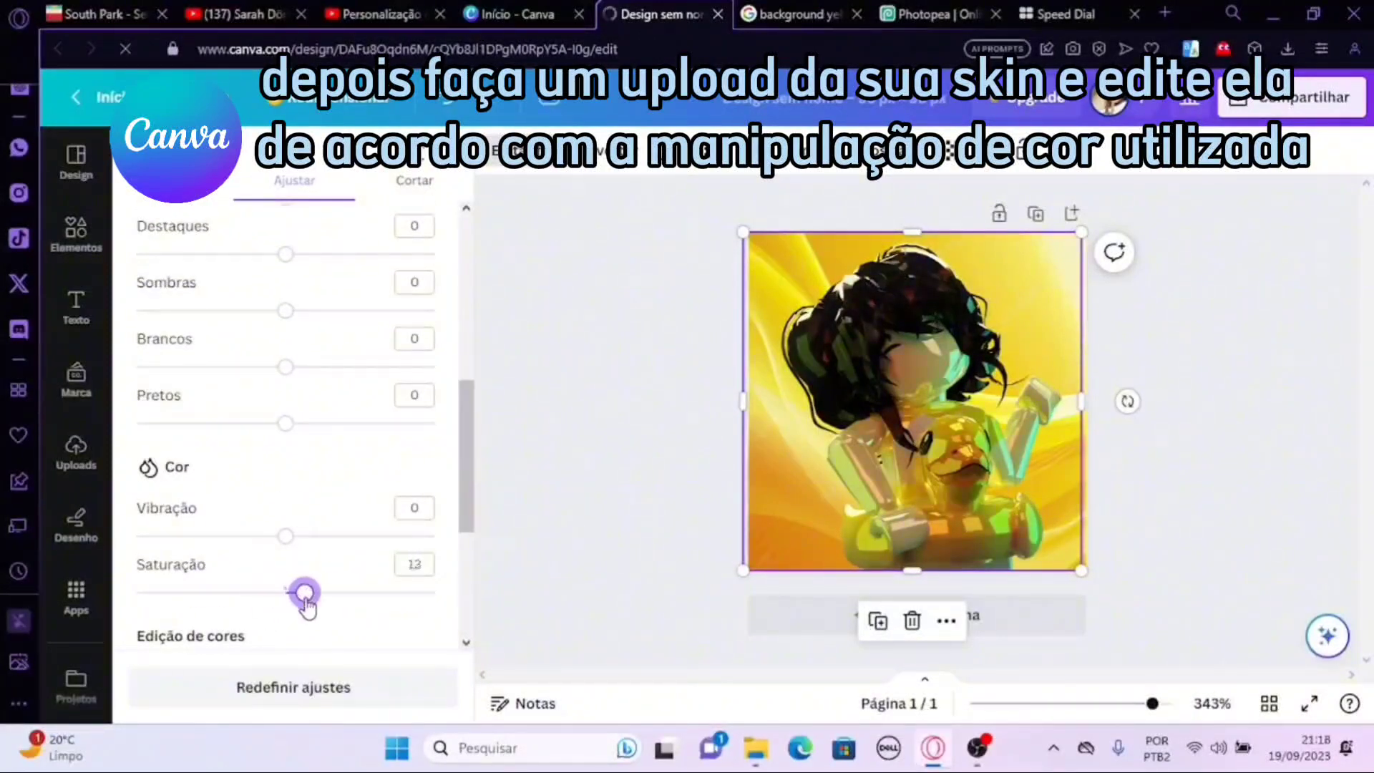
pyautogui.moveTo(285, 538); pyautogui.dragTo(289, 573)
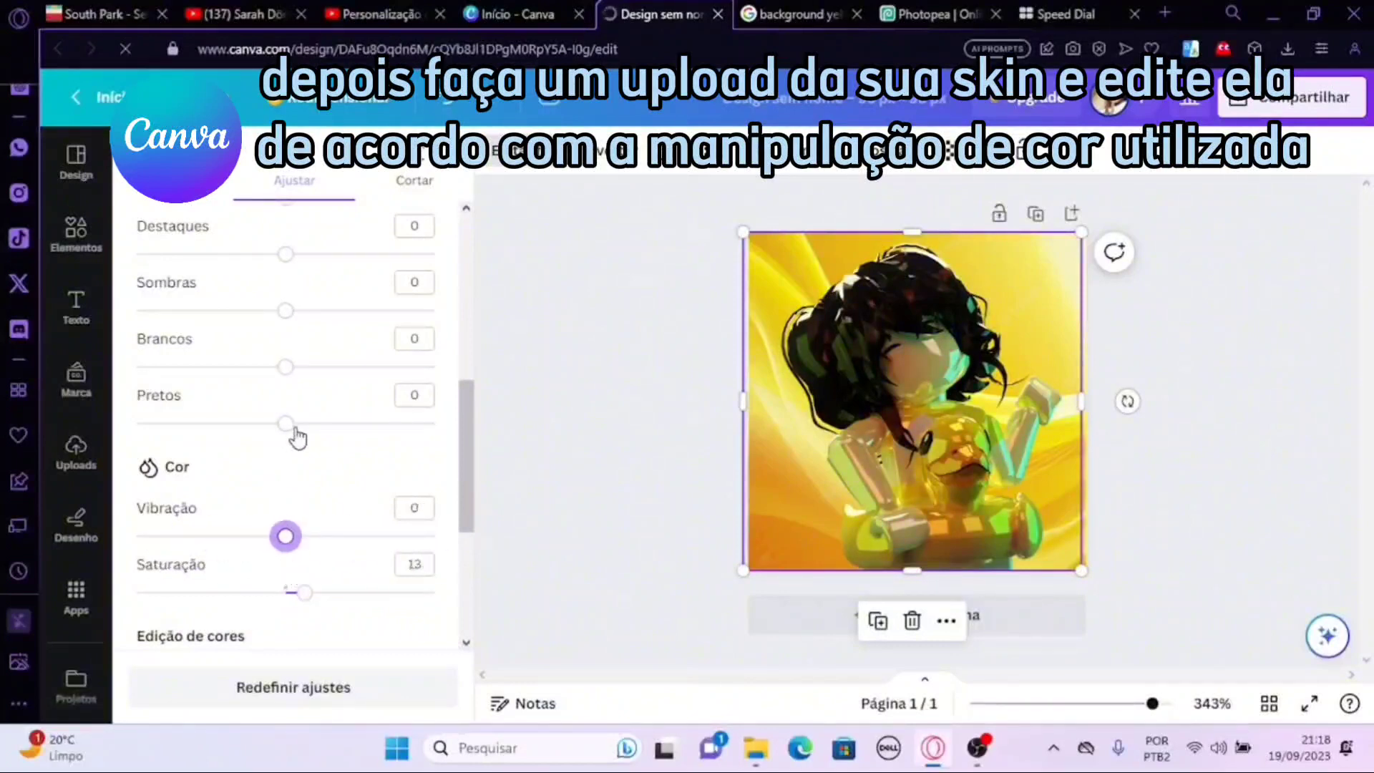
pyautogui.moveTo(292, 425); pyautogui.dragTo(257, 423)
pyautogui.moveTo(285, 367); pyautogui.dragTo(322, 367)
pyautogui.moveTo(288, 313); pyautogui.dragTo(322, 310)
# - Set the avatar's Brilho to 5 and lower its Contraste slightly
pyautogui.scroll(5, 283, 593)
pyautogui.moveTo(286, 626); pyautogui.dragTo(310, 626)
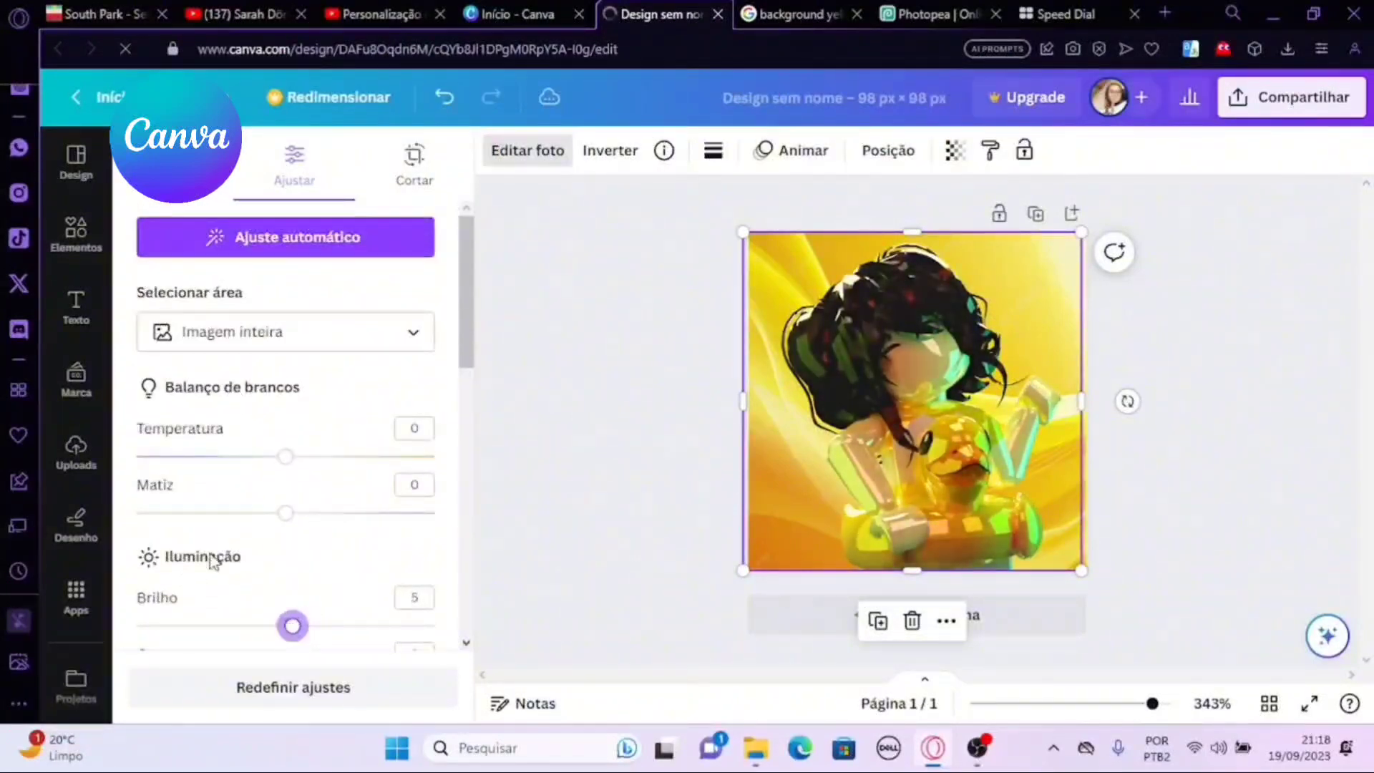
pyautogui.scroll(-1, 210, 555)
pyautogui.moveTo(286, 580); pyautogui.dragTo(261, 577)
pyautogui.scroll(-2, 266, 569)
pyautogui.scroll(3, 309, 502)
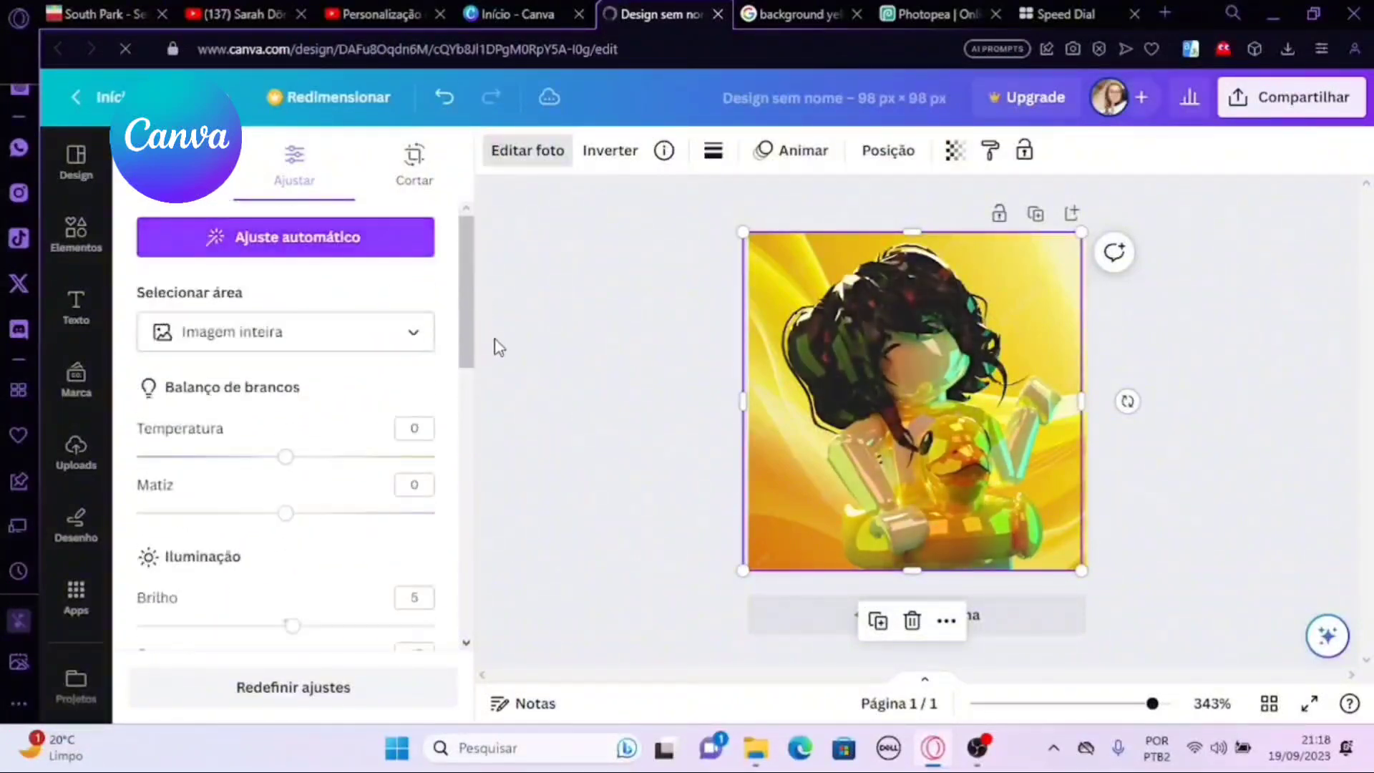
pyautogui.click(500, 347)
# - Add the recently used sparkle stars graphic, tilted slightly and shrunk to fit beside the avatar's hair at the upper right
pyautogui.click(76, 232)
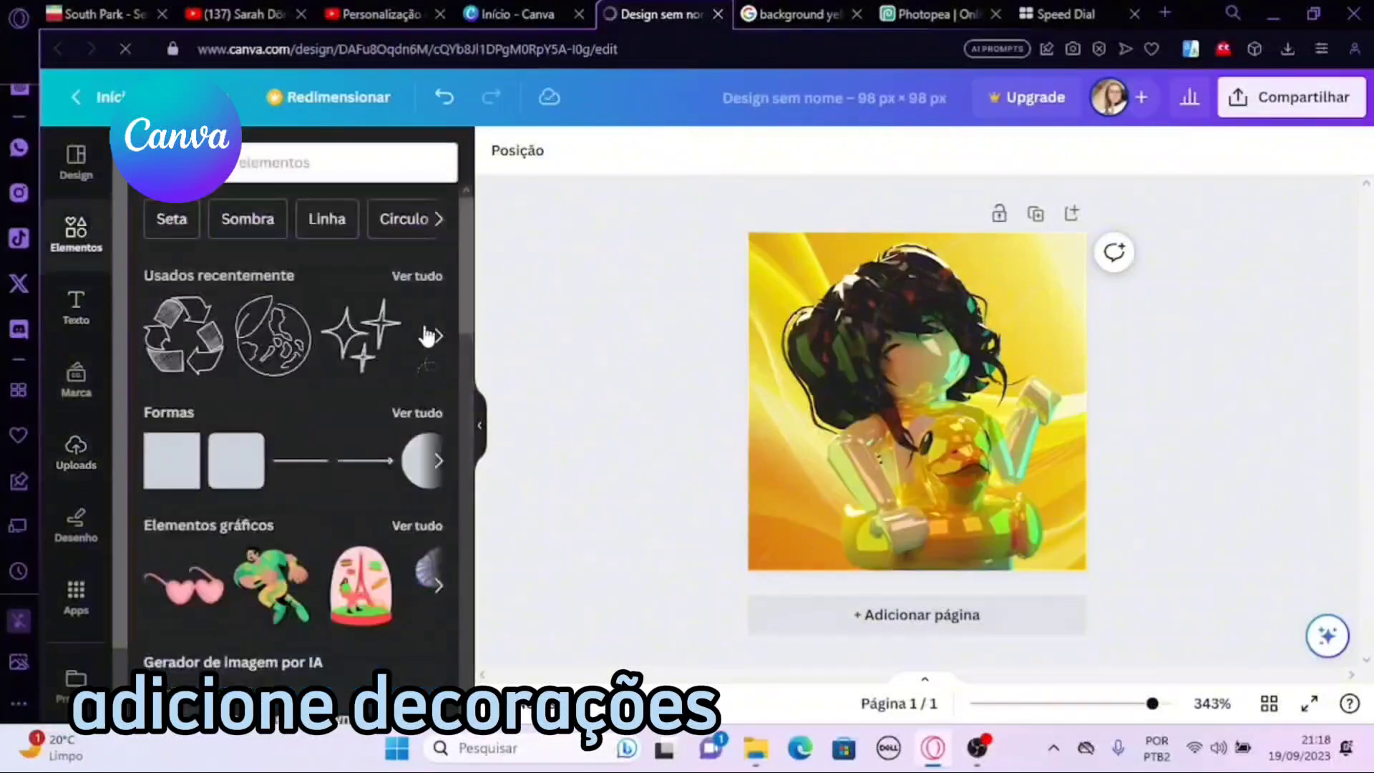
pyautogui.click(366, 341)
pyautogui.moveTo(908, 417); pyautogui.dragTo(989, 311)
pyautogui.moveTo(1112, 294); pyautogui.dragTo(1111, 310)
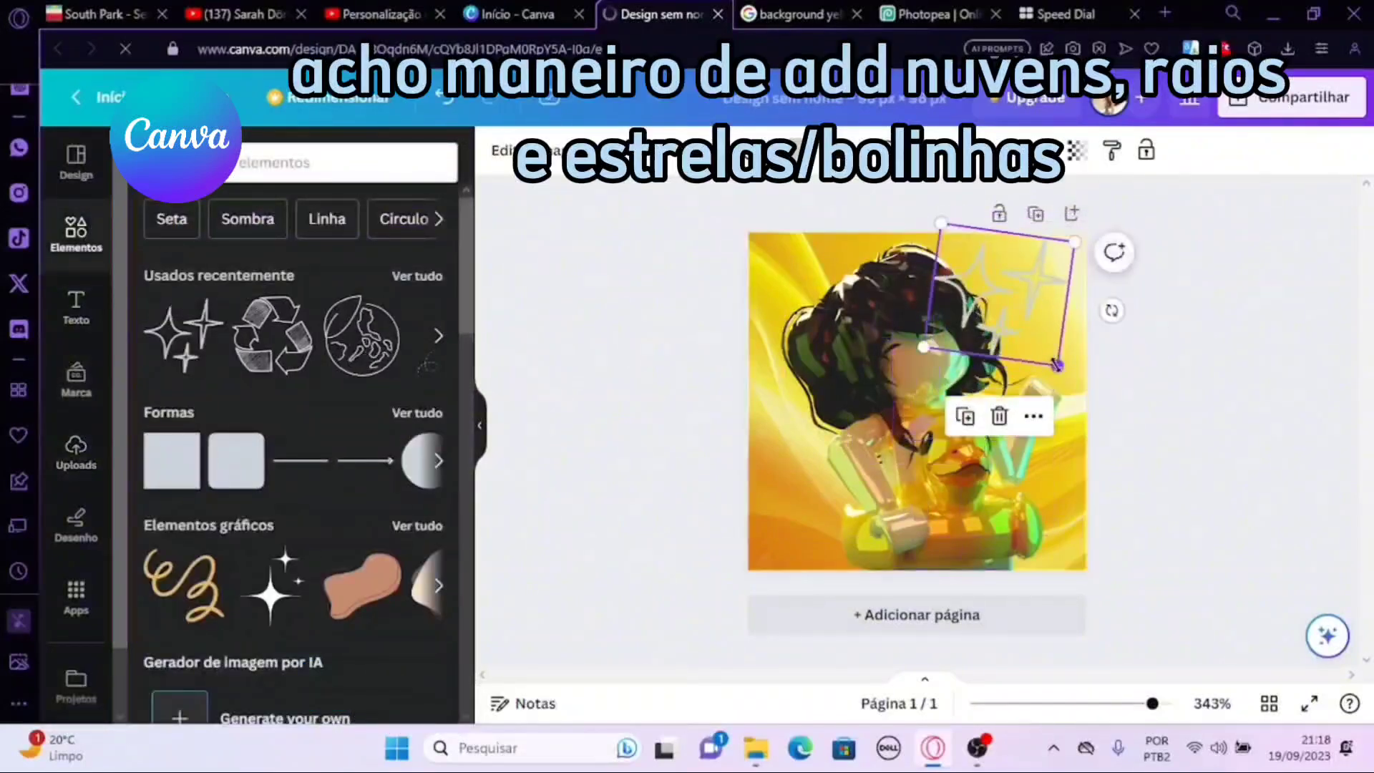
pyautogui.click(1079, 371)
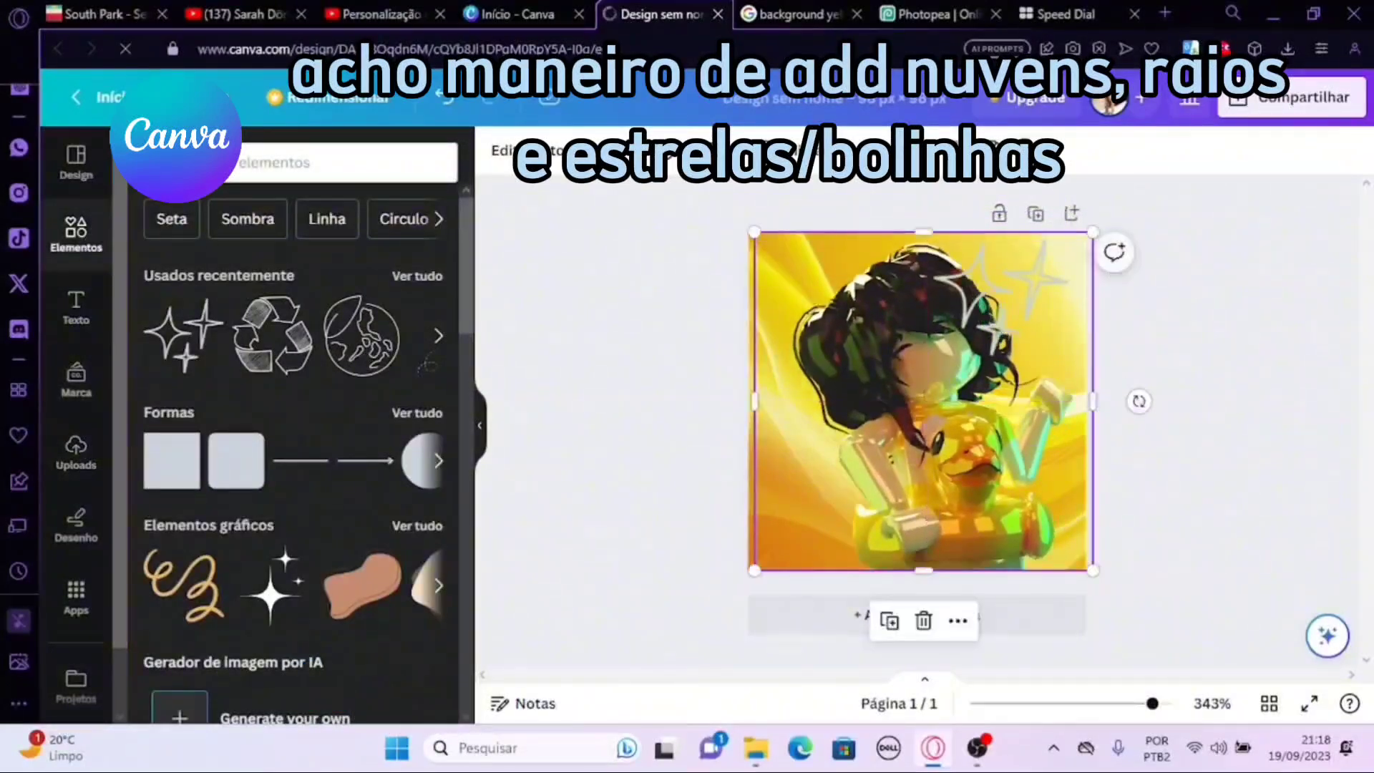
pyautogui.click(1073, 337)
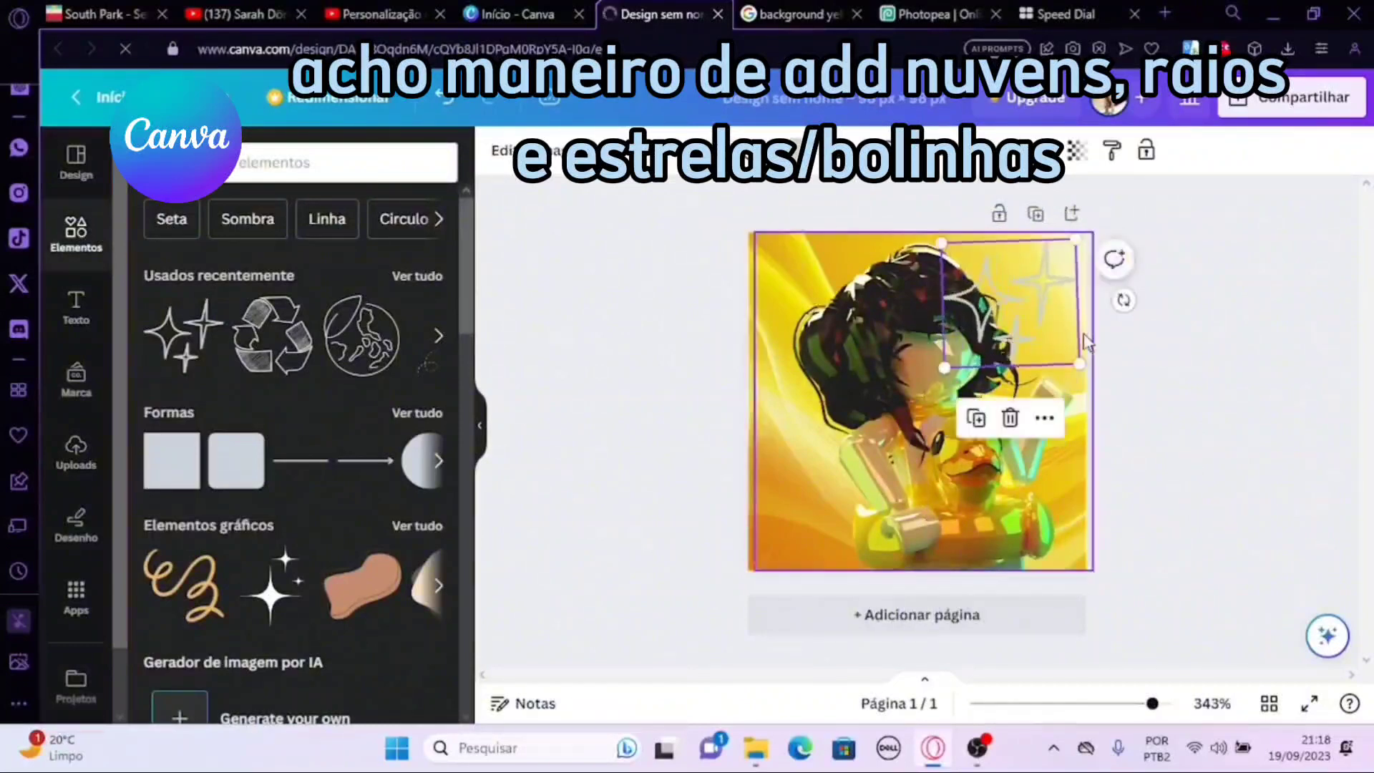
pyautogui.moveTo(1079, 364); pyautogui.dragTo(1008, 303)
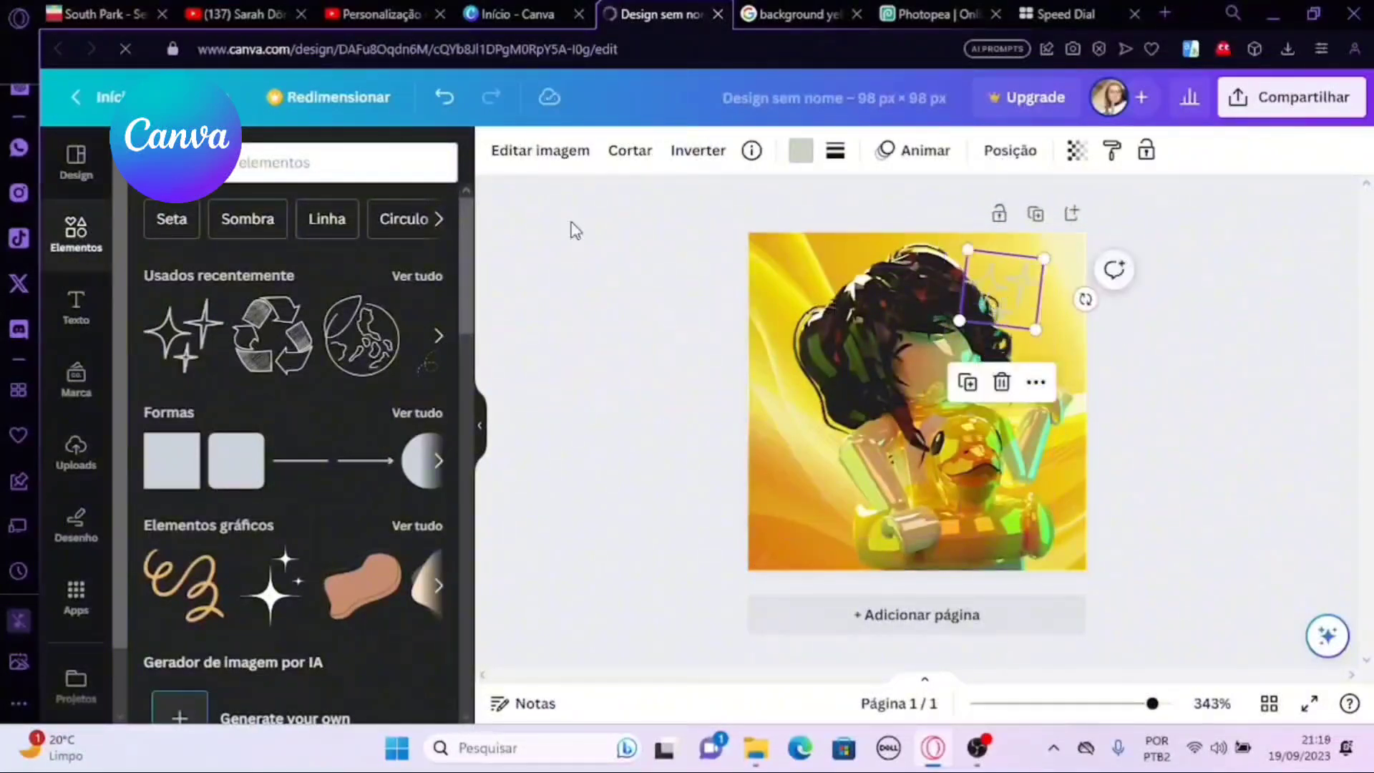
# - Recolour the sparkle stars graphic white
pyautogui.click(1010, 151)
pyautogui.click(77, 235)
pyautogui.click(800, 151)
pyautogui.click(267, 273)
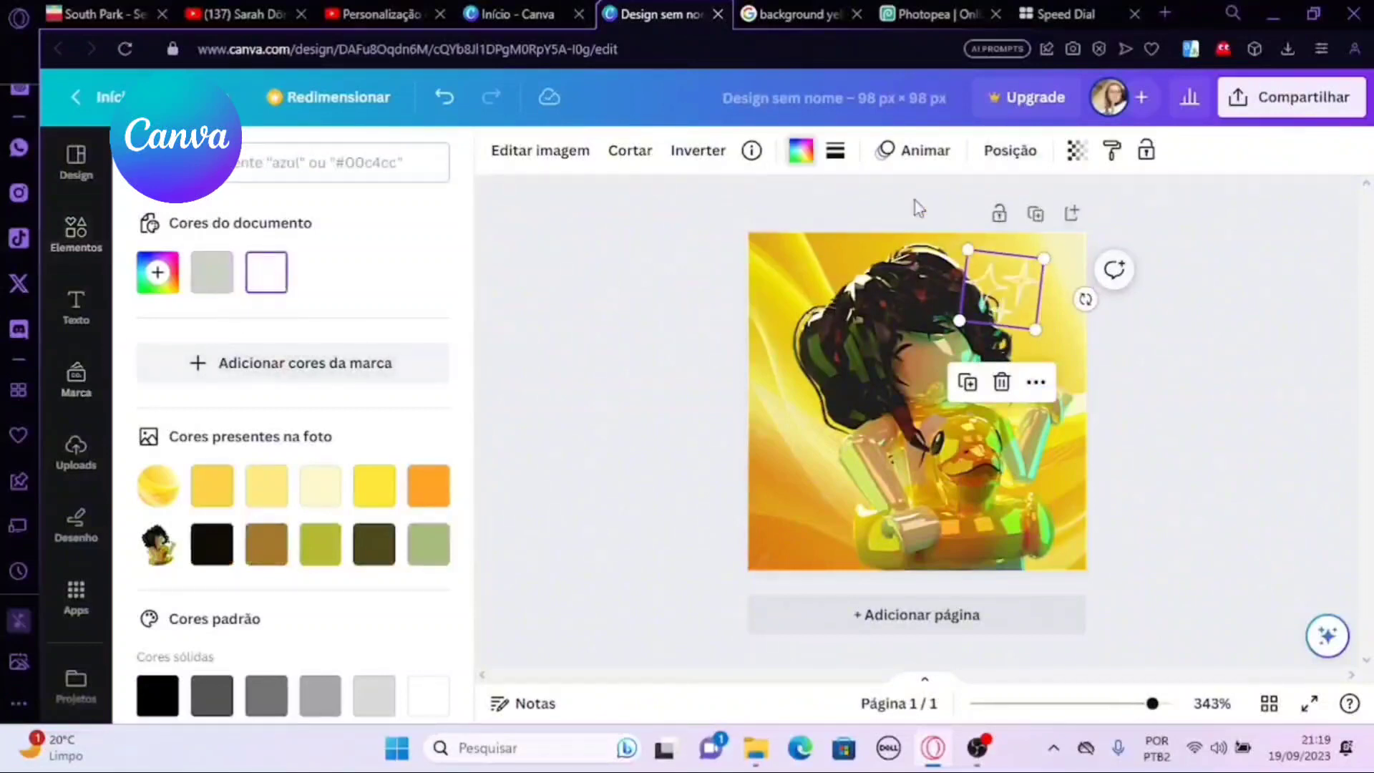
# - Place the sparkle stars behind the avatar in the layer order and lock the avatar layer
pyautogui.click(1009, 150)
pyautogui.click(537, 432)
pyautogui.click(1027, 284)
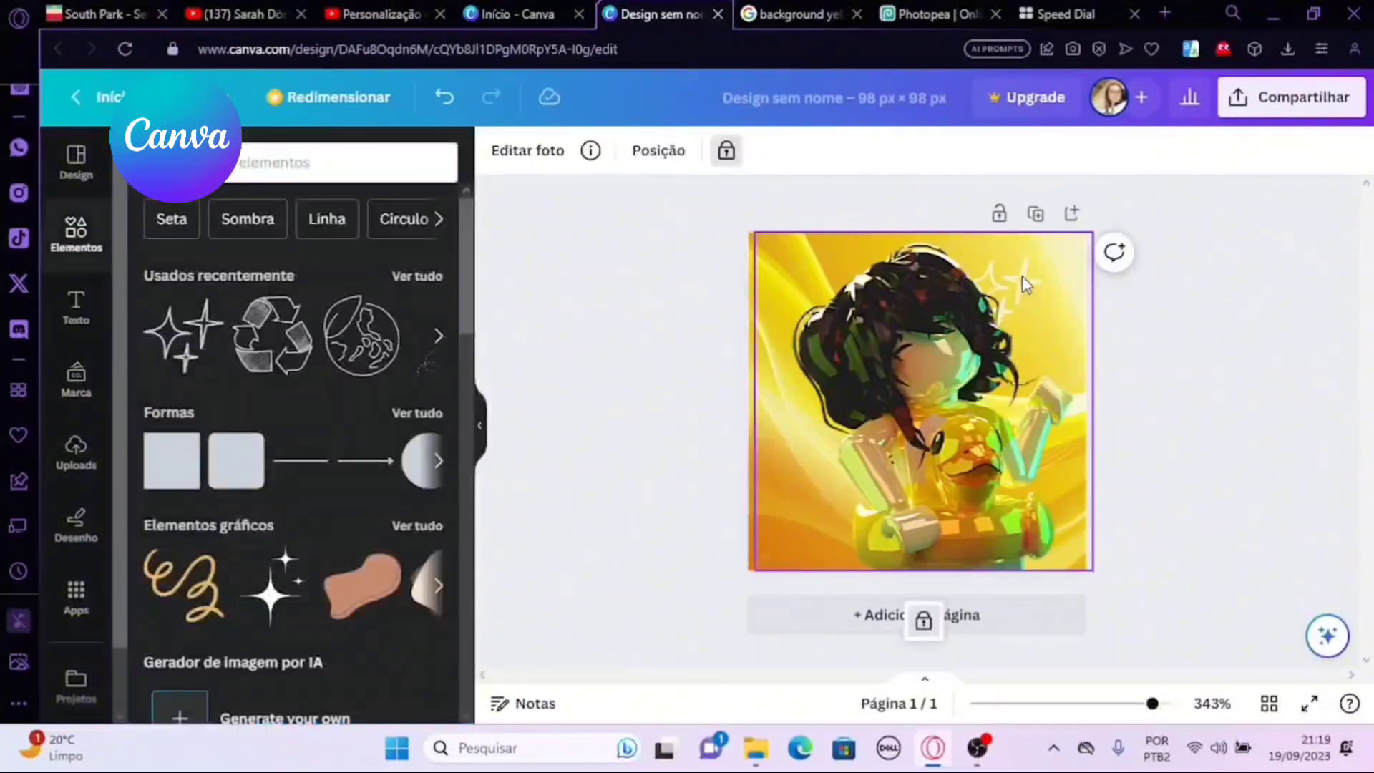
pyautogui.click(658, 150)
pyautogui.click(326, 345)
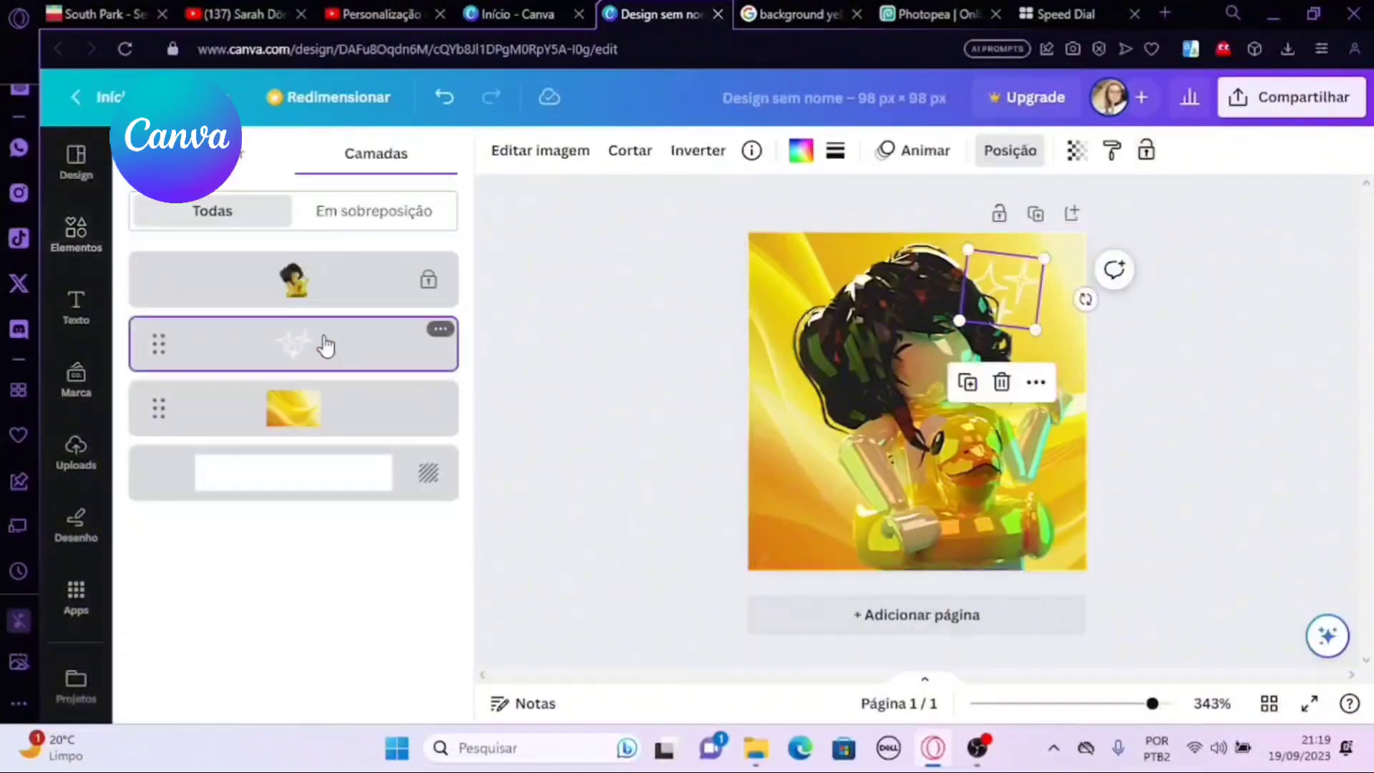
# - Duplicate the white sparkle stars and place the copy behind the avatar, beside its lowered arm on the left
pyautogui.hotkey('ctrl', 'd')
pyautogui.moveTo(1045, 425); pyautogui.dragTo(1088, 416)
pyautogui.moveTo(1056, 343); pyautogui.dragTo(830, 443)
pyautogui.moveTo(143, 289); pyautogui.dragTo(145, 351)
pyautogui.click(663, 353)
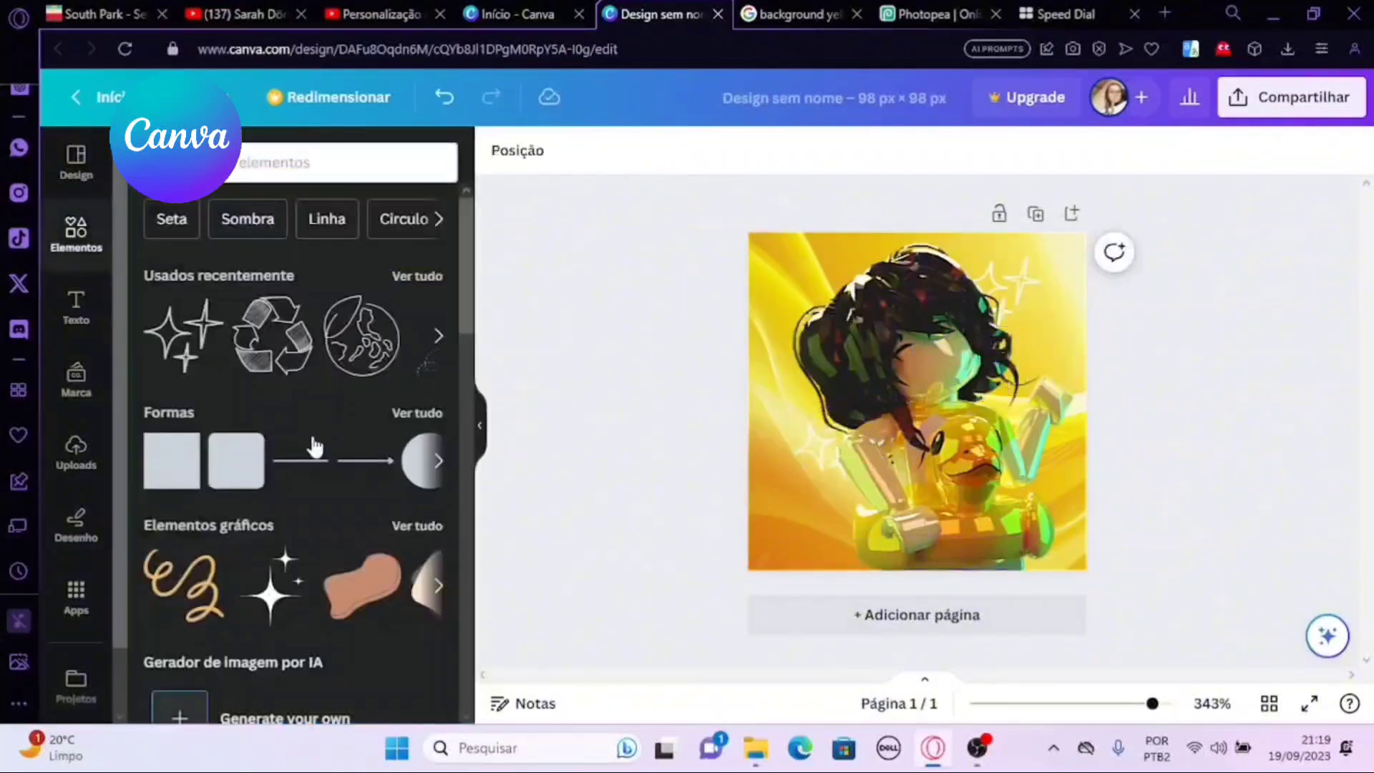
# - Add the orange squiggle graphic in the lower-left corner of the design, layered behind the avatar
pyautogui.click(245, 620)
pyautogui.moveTo(920, 401); pyautogui.dragTo(791, 531)
pyautogui.click(1009, 150)
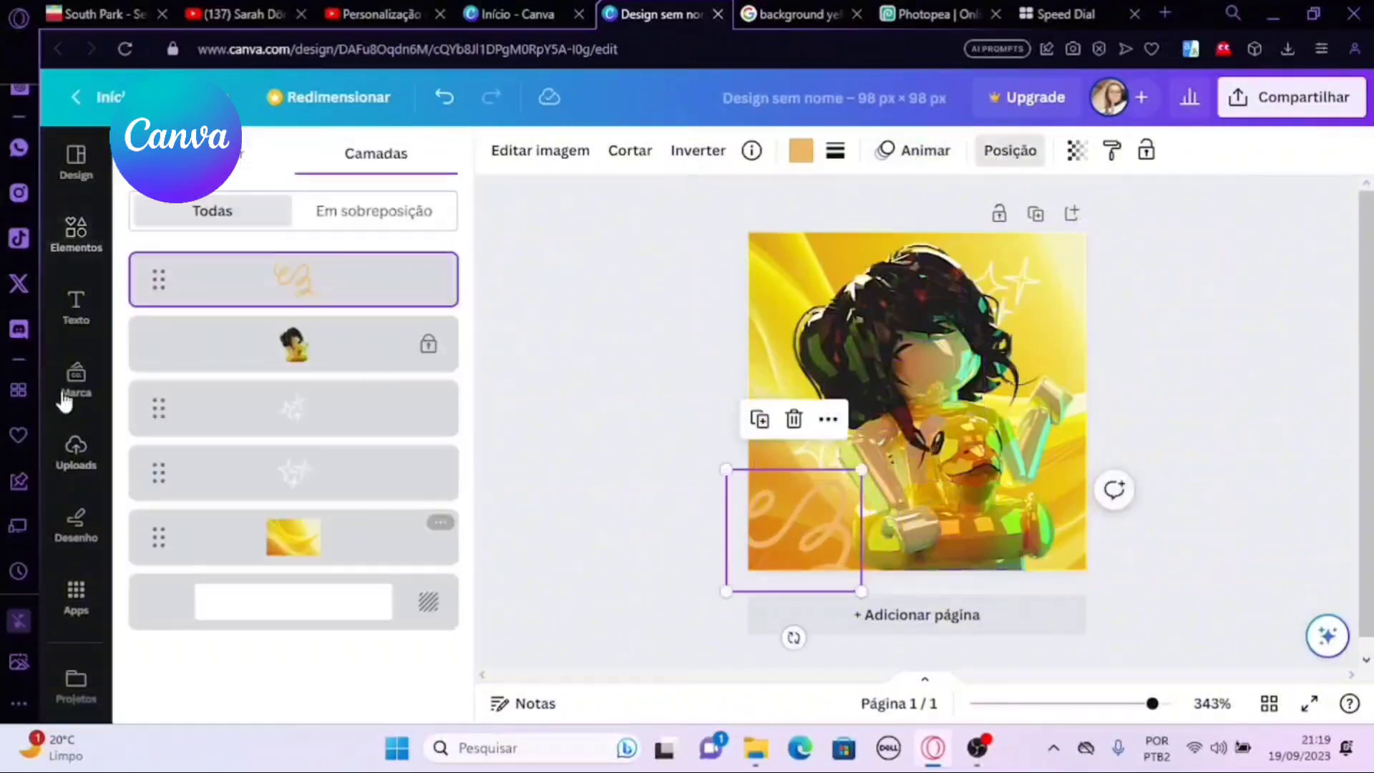
pyautogui.moveTo(286, 279); pyautogui.dragTo(365, 396)
pyautogui.click(592, 622)
pyautogui.moveTo(747, 535)
pyautogui.mouseDown()
pyautogui.moveTo(923, 336)
pyautogui.moveTo(956, 521)
pyautogui.moveTo(724, 564)
pyautogui.moveTo(706, 534)
pyautogui.mouseUp()
pyautogui.click(637, 513)
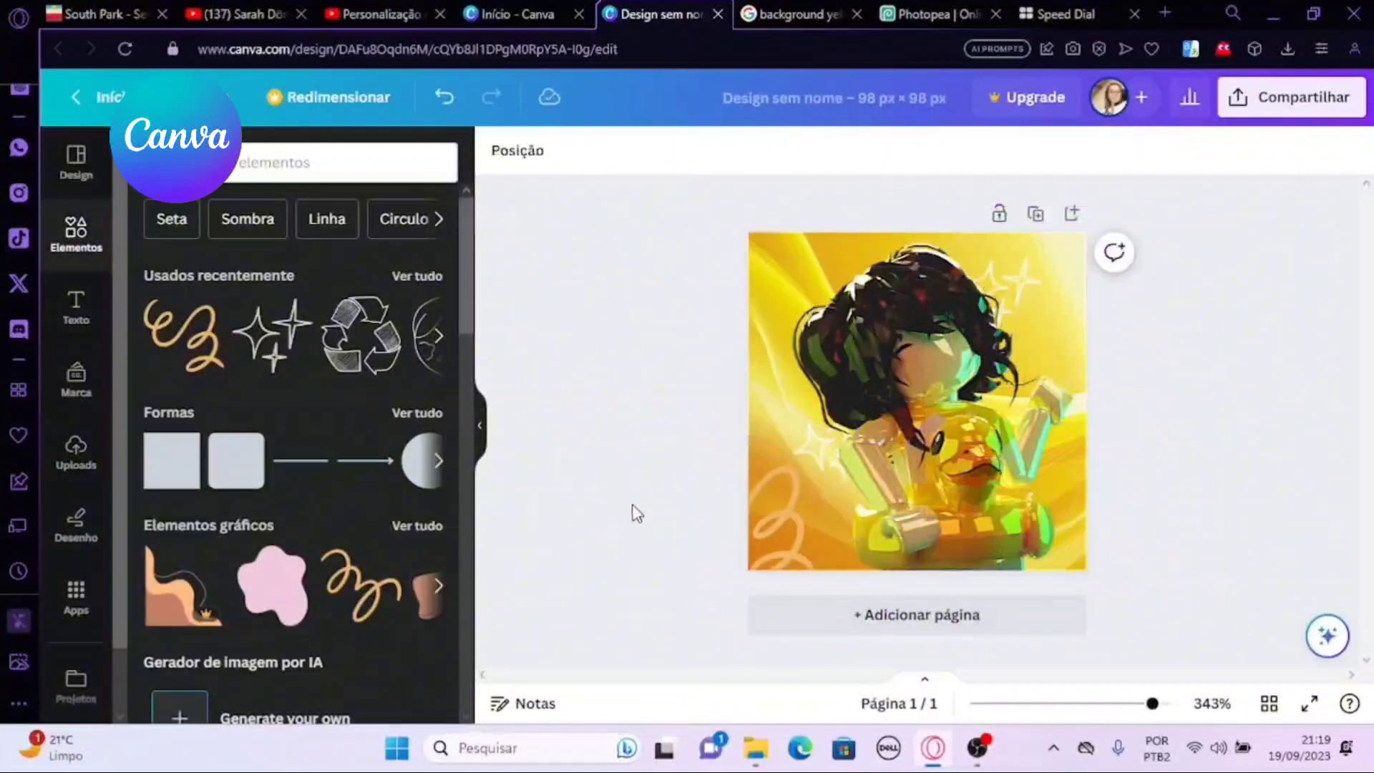
# - Add the orange crosshatch graphic, enlarged in the upper-left corner of the design and layered behind the avatar
pyautogui.click(434, 589)
pyautogui.click(375, 590)
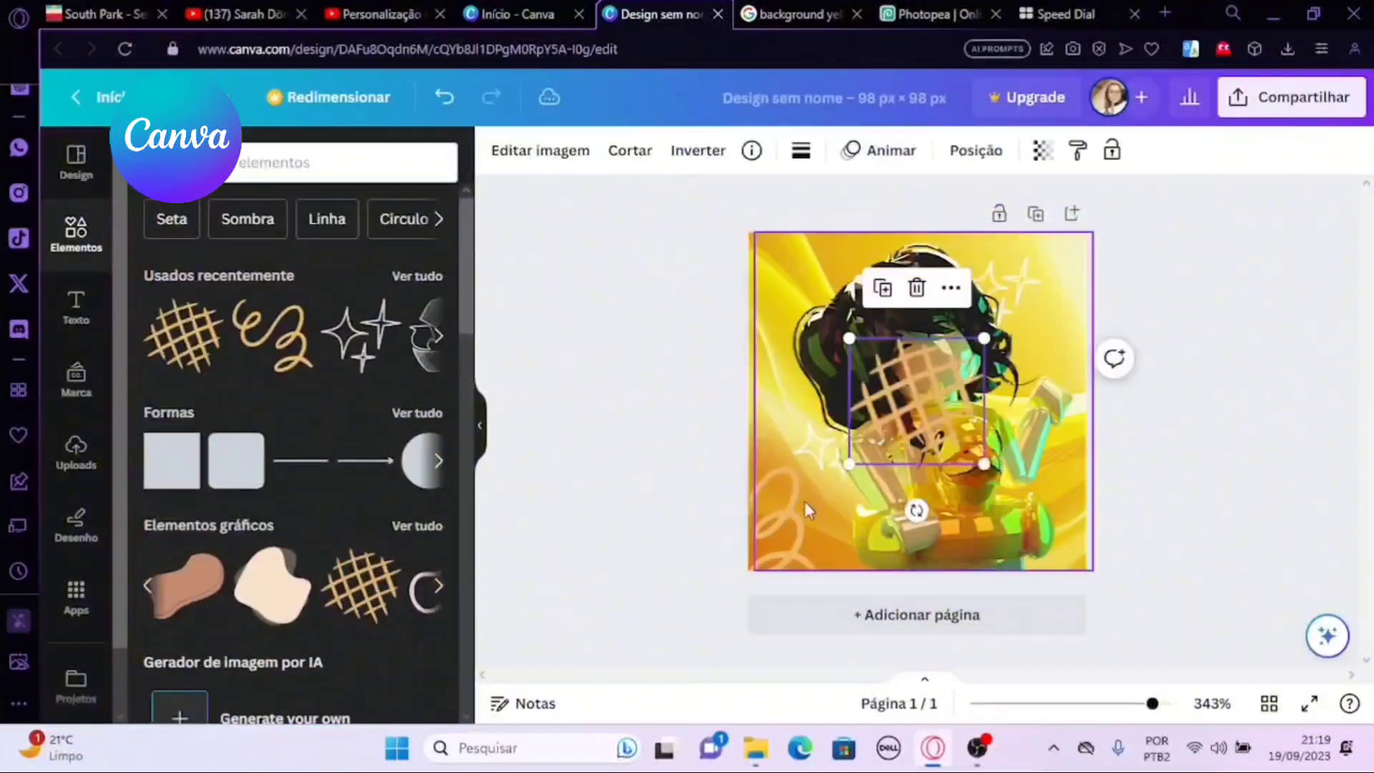
pyautogui.moveTo(849, 337); pyautogui.dragTo(751, 240)
pyautogui.click(1010, 151)
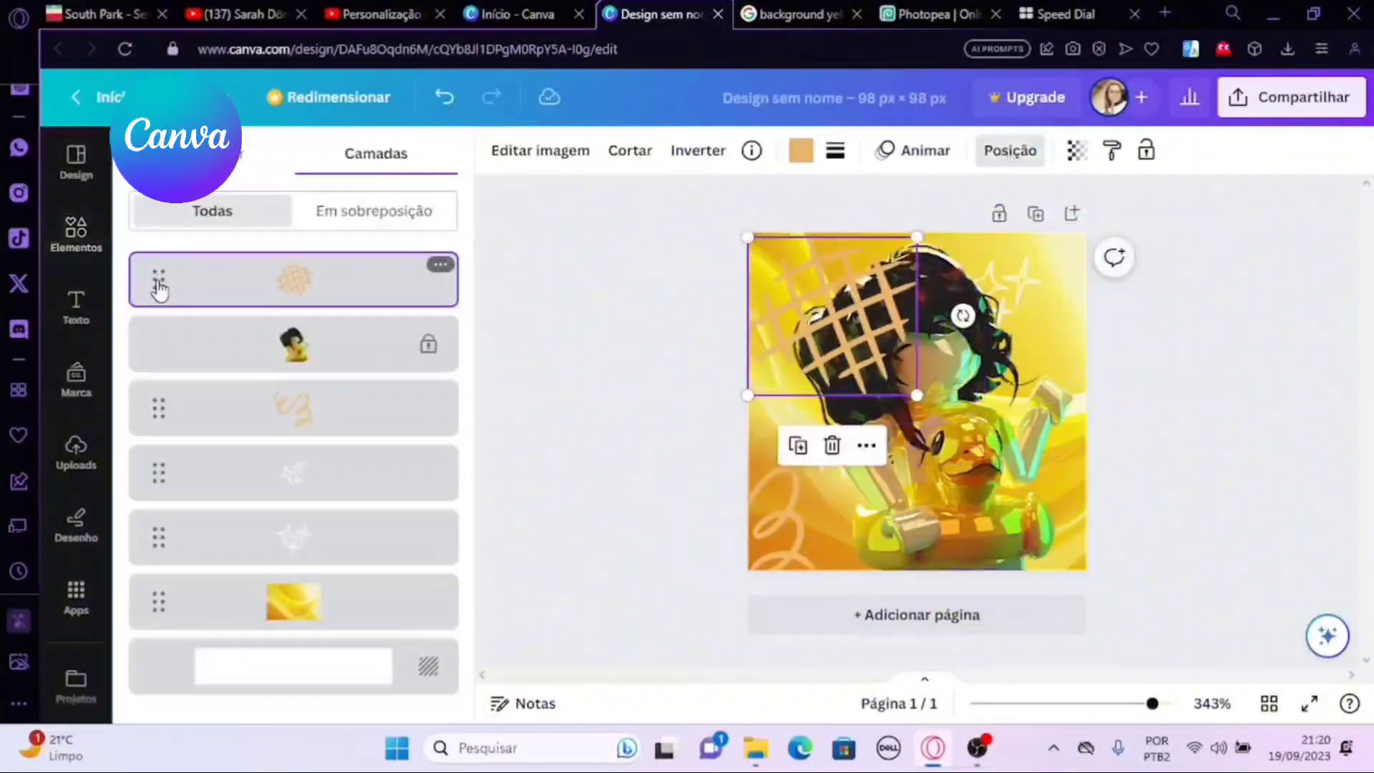
pyautogui.click(612, 437)
pyautogui.click(601, 347)
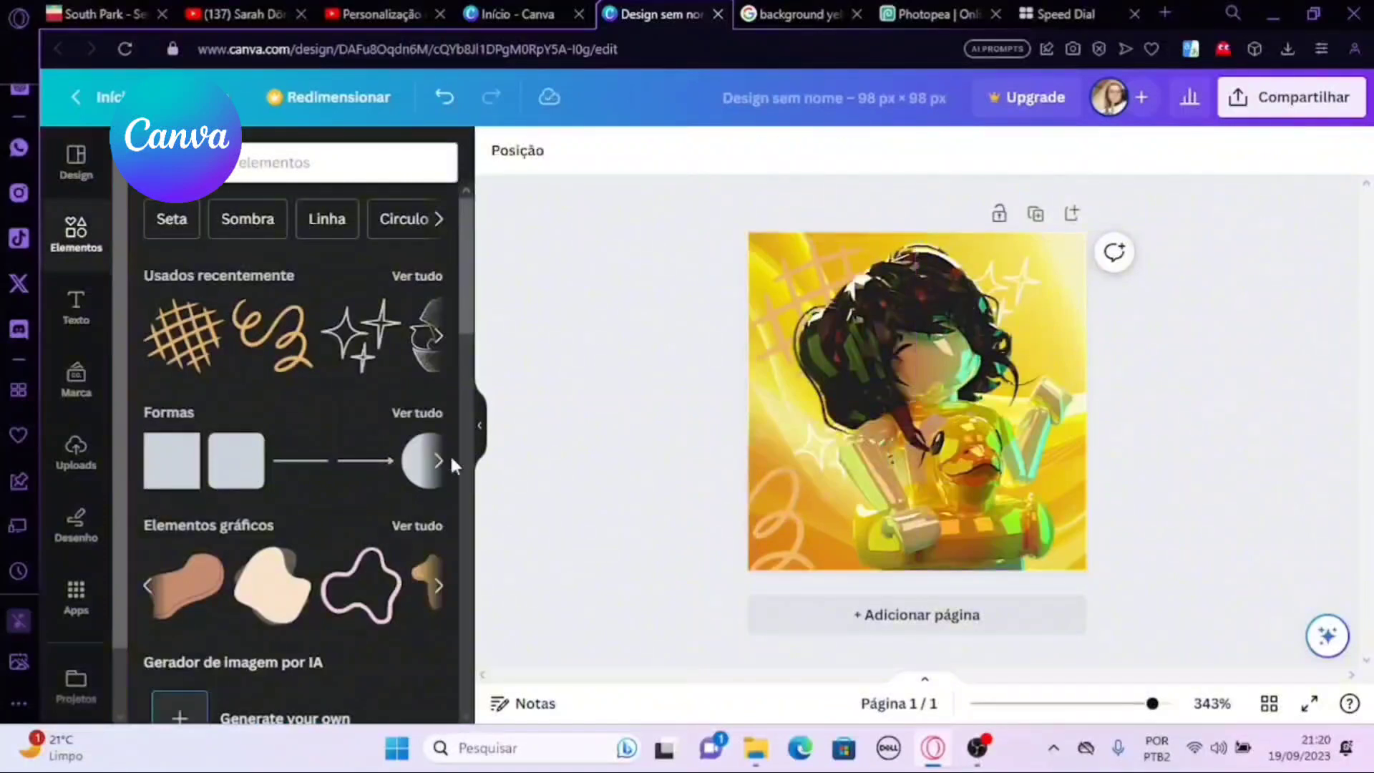
# - Add the wavy outline graphic in the photo's orange colour, layered behind the avatar in the lower-right area of the design
pyautogui.click(351, 598)
pyautogui.click(801, 151)
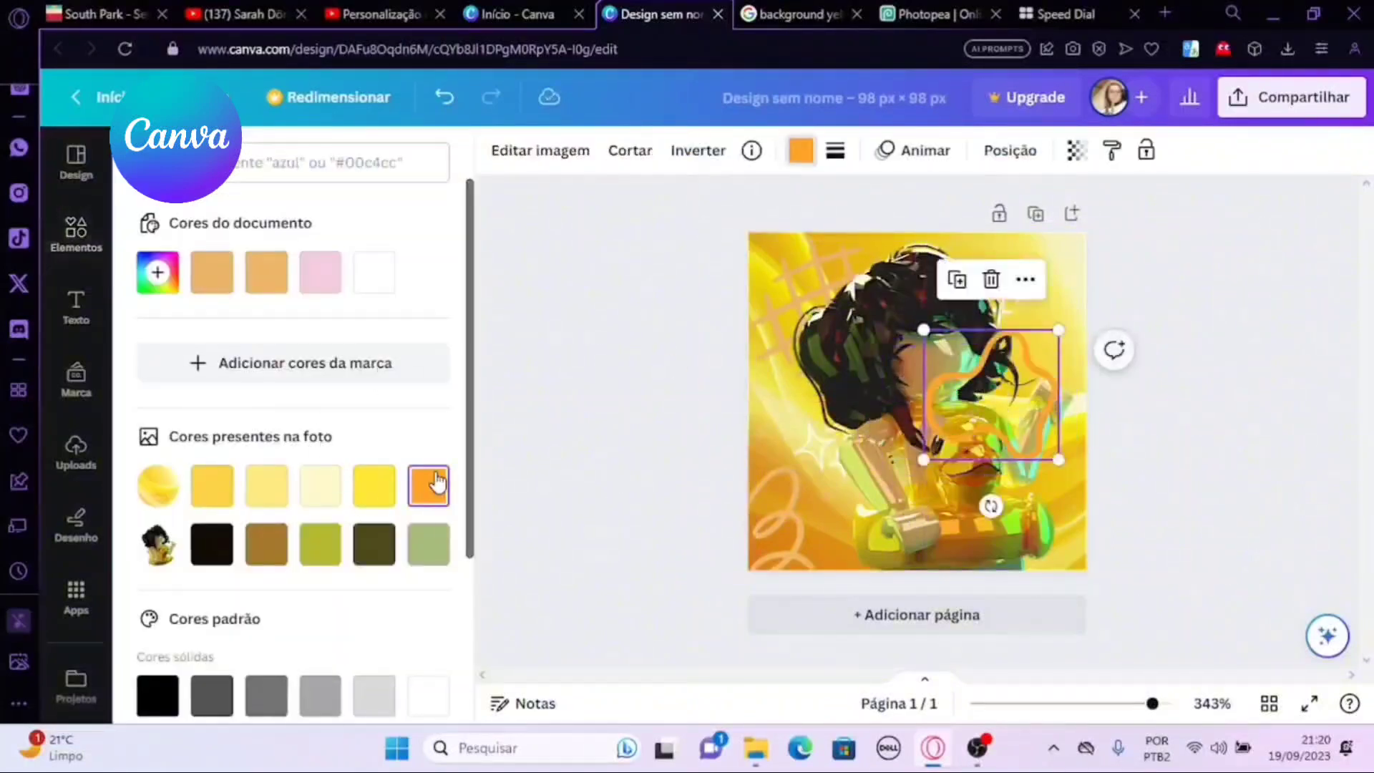
pyautogui.click(1009, 150)
pyautogui.moveTo(159, 279); pyautogui.dragTo(135, 372)
pyautogui.press('Escape')
pyautogui.moveTo(960, 383); pyautogui.dragTo(959, 344)
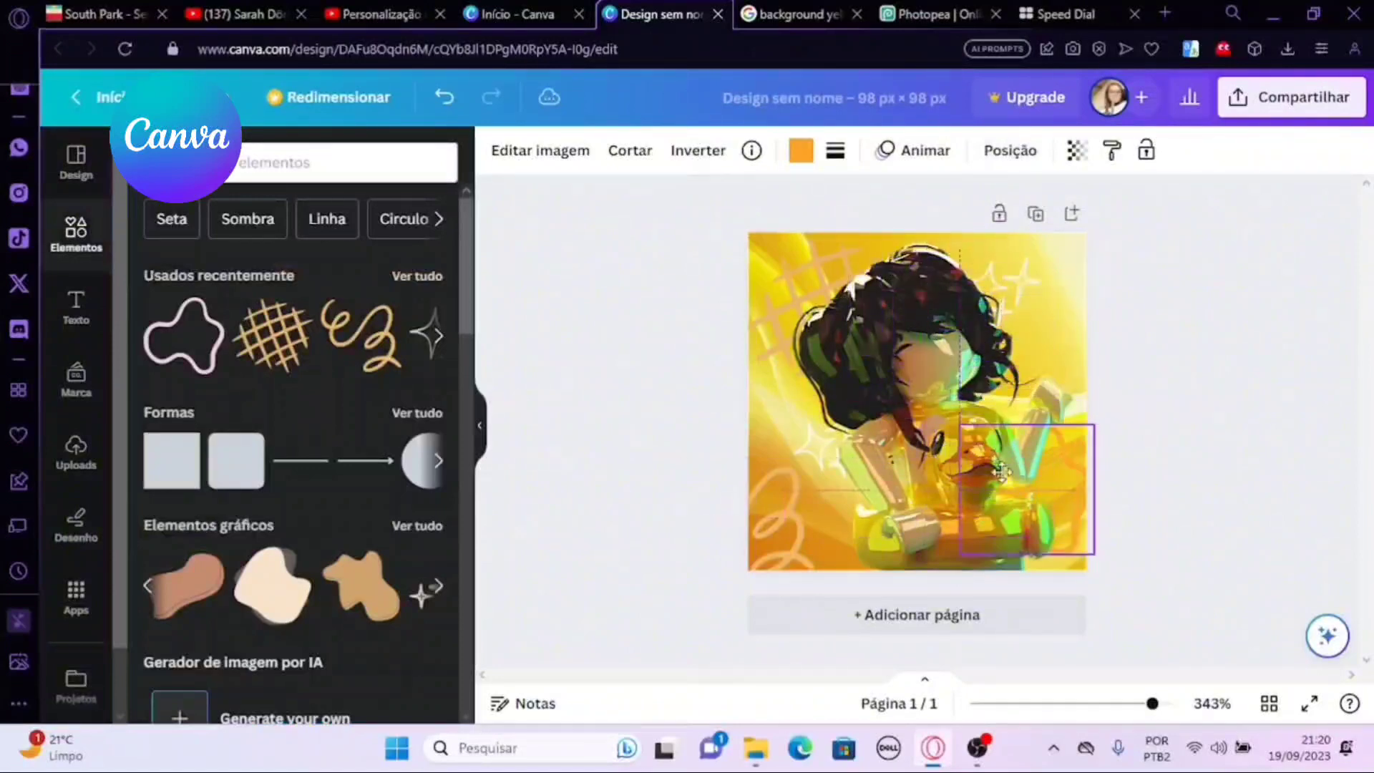
pyautogui.click(1242, 422)
# - Delete the orange squiggle layer from the design
pyautogui.click(634, 150)
pyautogui.click(438, 362)
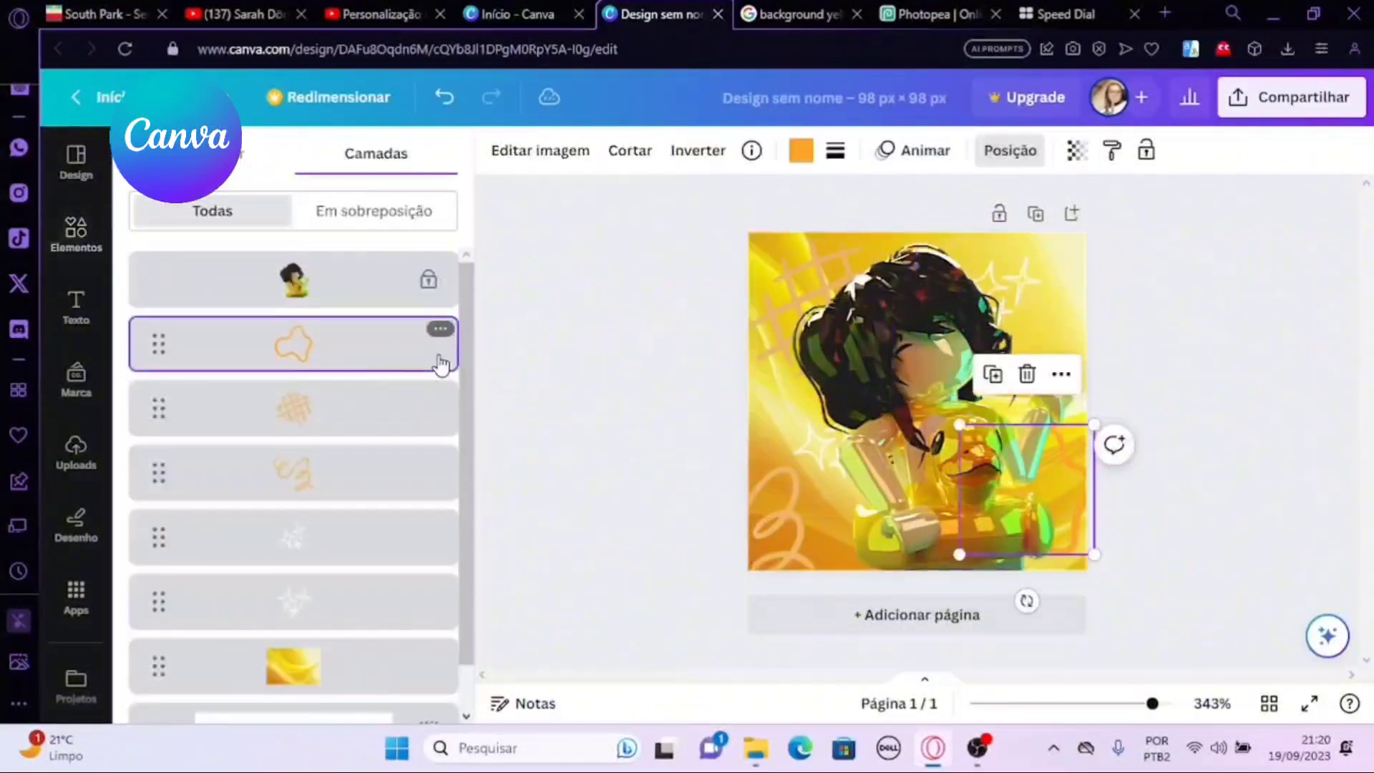
pyautogui.click(384, 469)
pyautogui.rightClick(447, 469)
pyautogui.press('Escape')
pyautogui.click(759, 415)
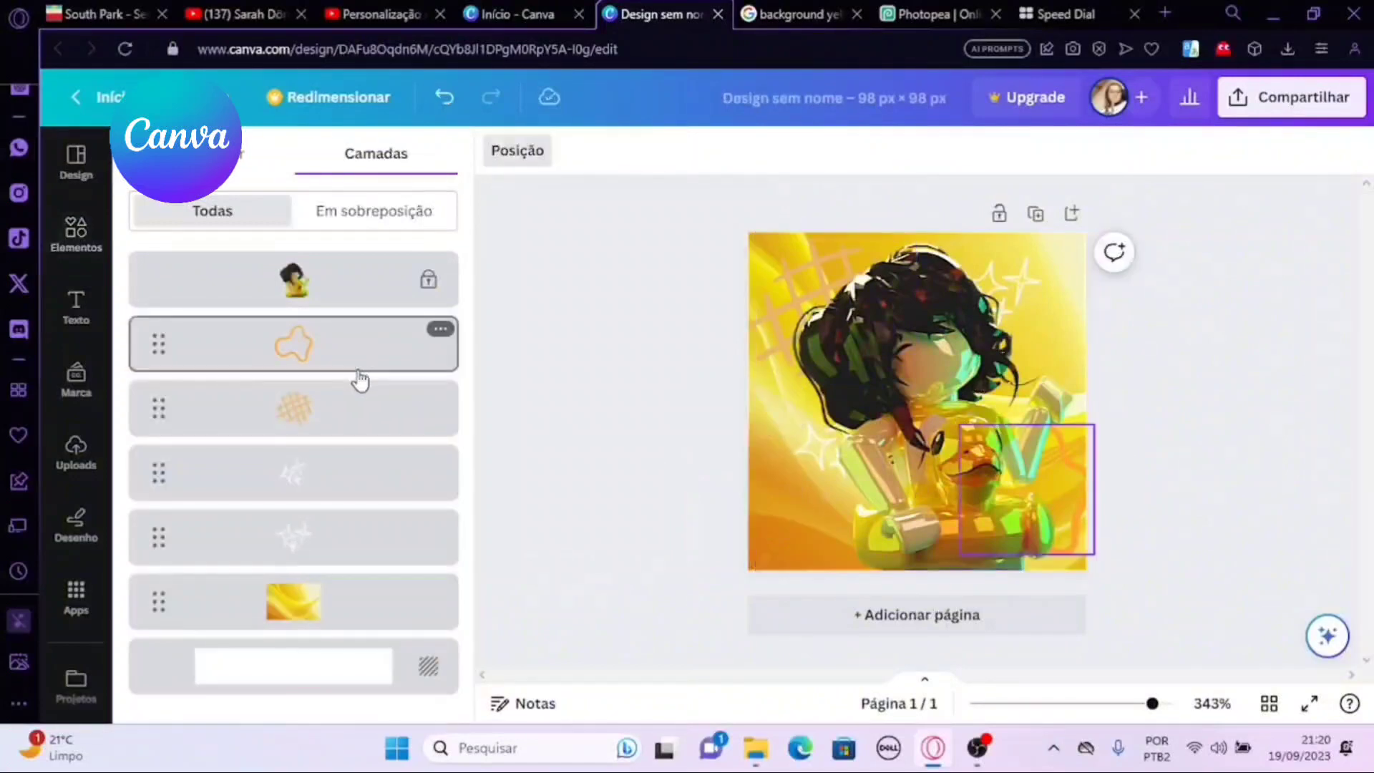
# - Reposition the orange wavy outline behind the avatar, slightly higher near its raised arm on the right
pyautogui.click(361, 358)
pyautogui.moveTo(876, 487)
pyautogui.mouseDown()
pyautogui.moveTo(907, 542)
pyautogui.moveTo(873, 456)
pyautogui.mouseUp()
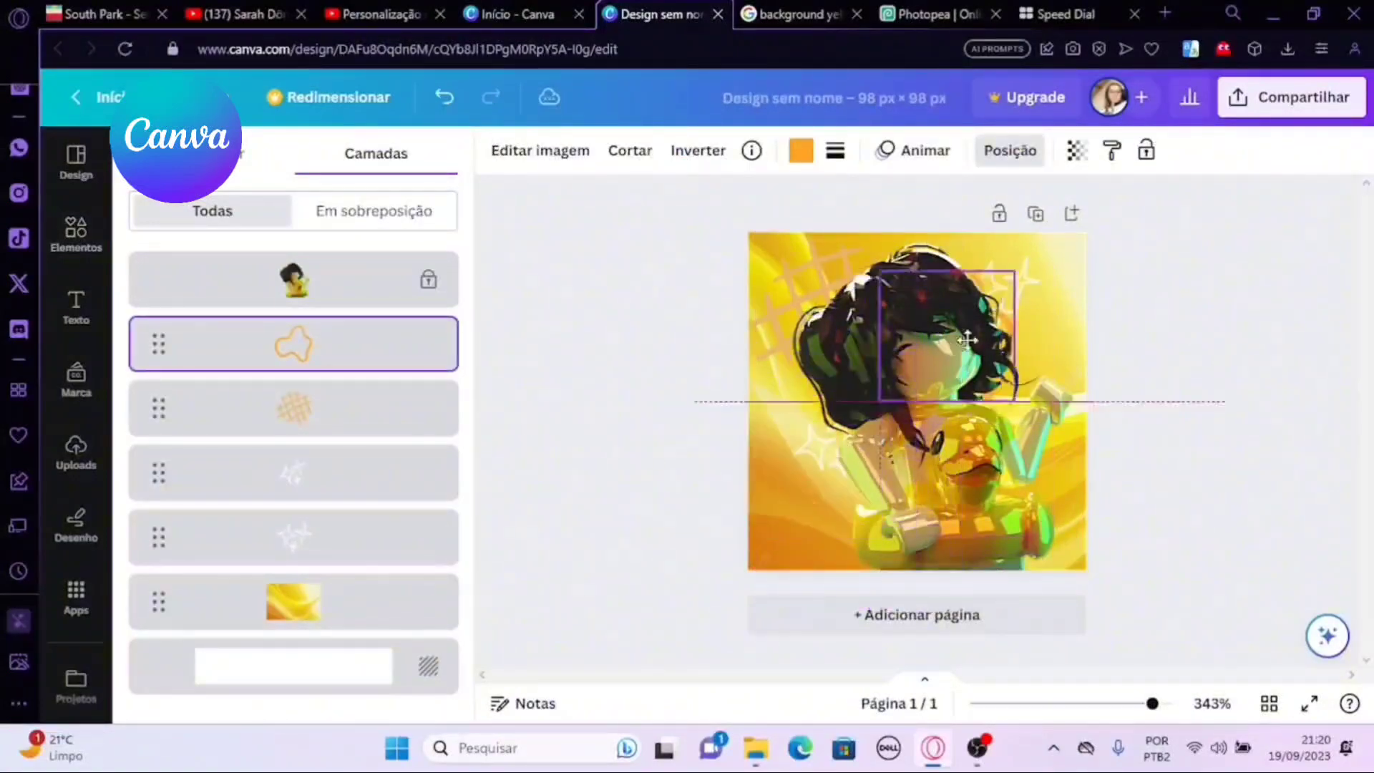
pyautogui.moveTo(1021, 494); pyautogui.dragTo(1021, 473)
pyautogui.click(1224, 484)
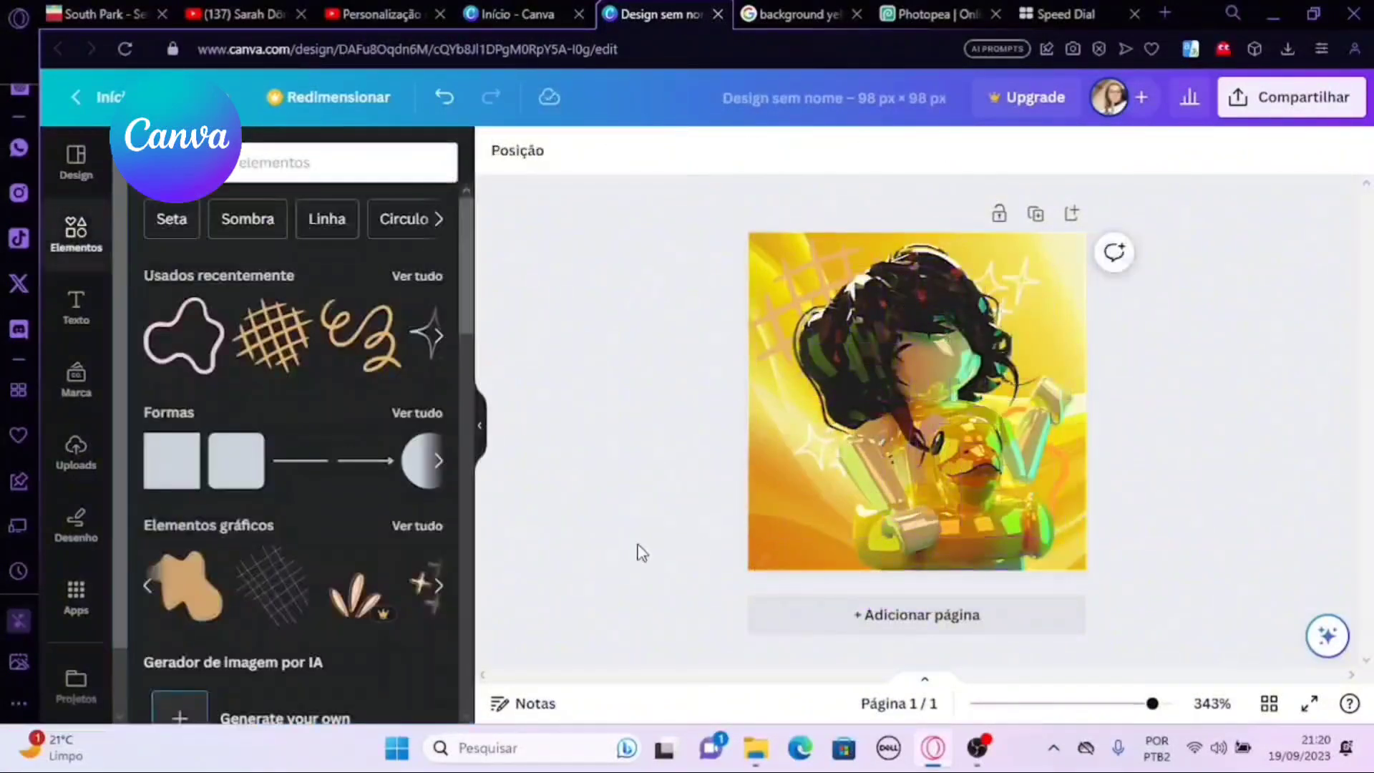
# - Add the cloud image from the recently used elements to the design
pyautogui.click(439, 341)
pyautogui.click(439, 342)
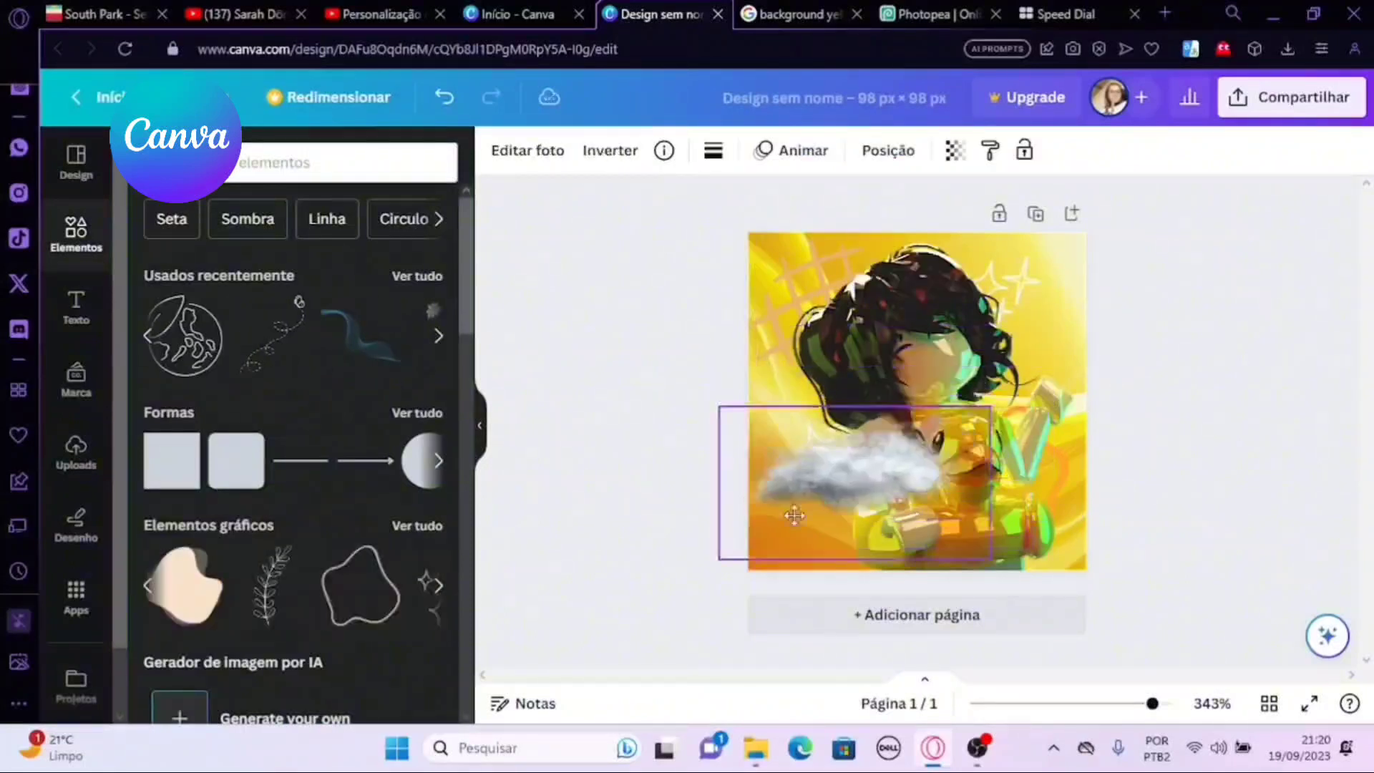